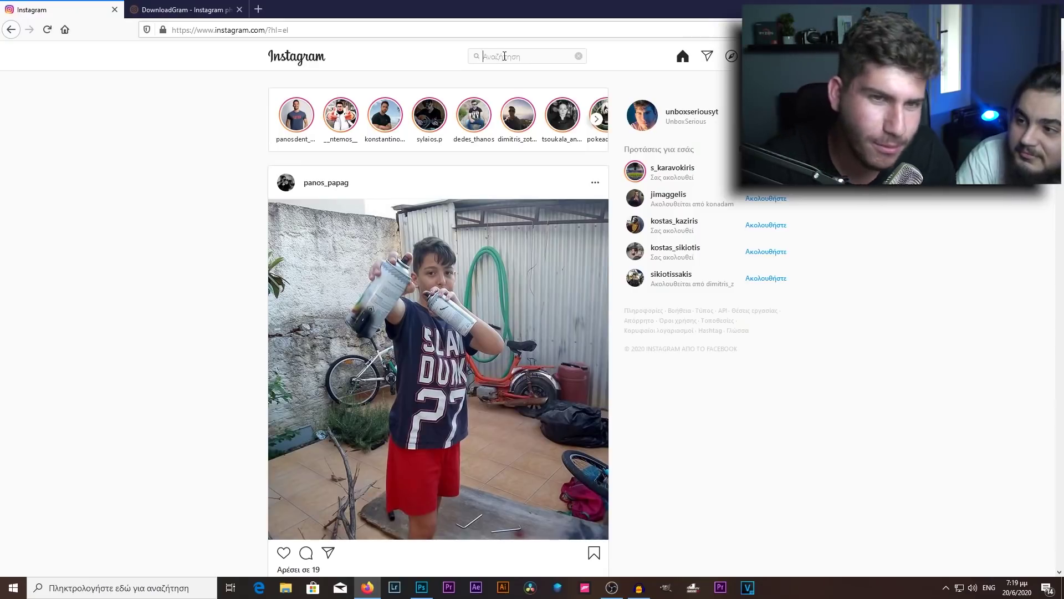
Find the friend's Instagram profile, open his banana photo post and select its link
{"action": "type", "text": "ax"}
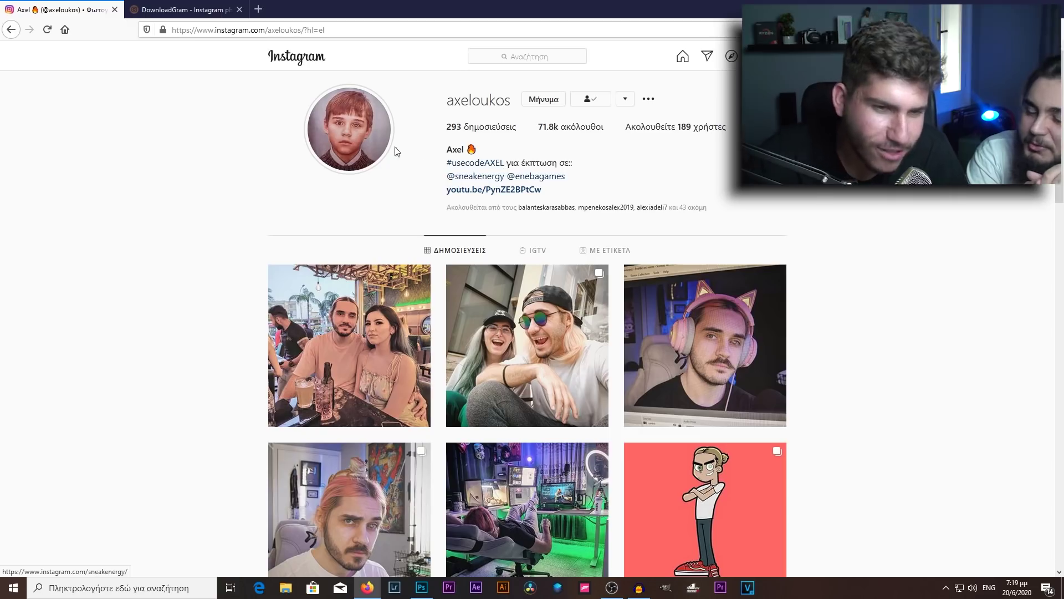
{"action": "scroll", "coordinate": [349, 339], "scroll_direction": "down", "scroll_amount": 2}
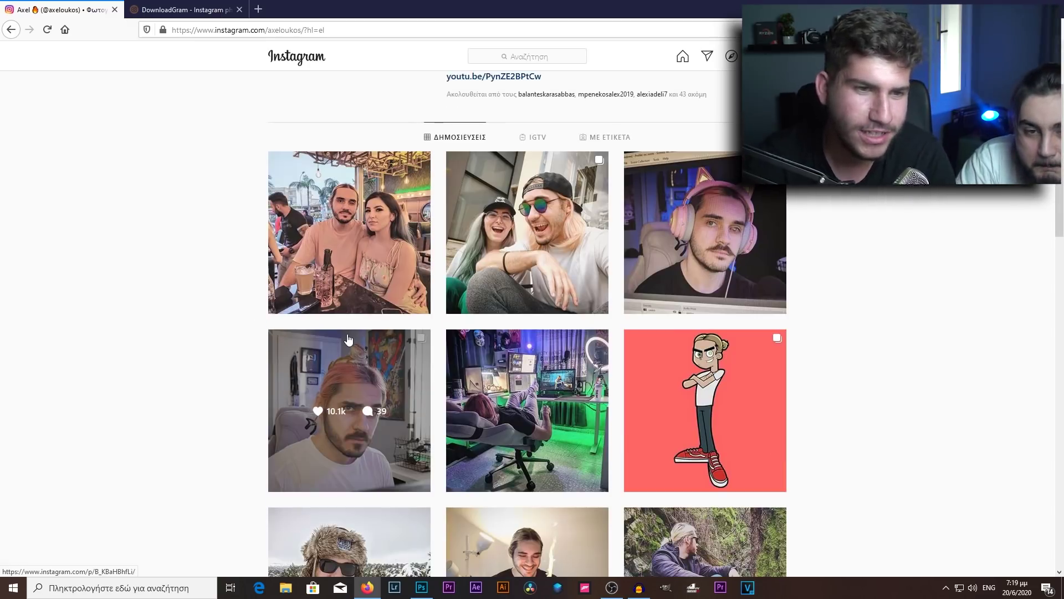
{"action": "scroll", "coordinate": [349, 339], "scroll_direction": "down", "scroll_amount": 2}
{"action": "scroll", "coordinate": [349, 337], "scroll_direction": "down", "scroll_amount": 2}
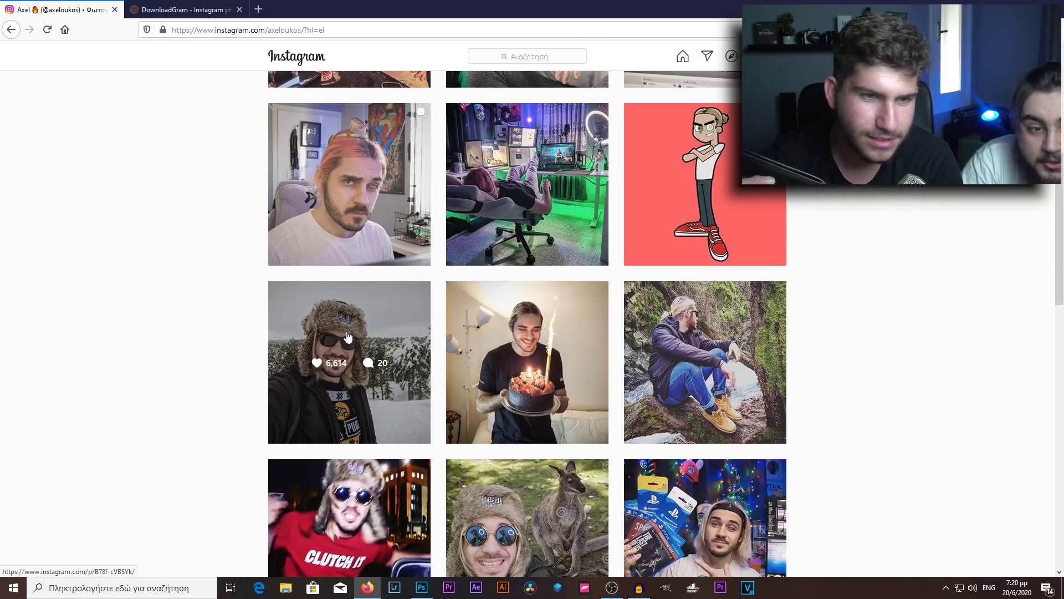
{"action": "scroll", "coordinate": [320, 291], "scroll_direction": "up", "scroll_amount": 6}
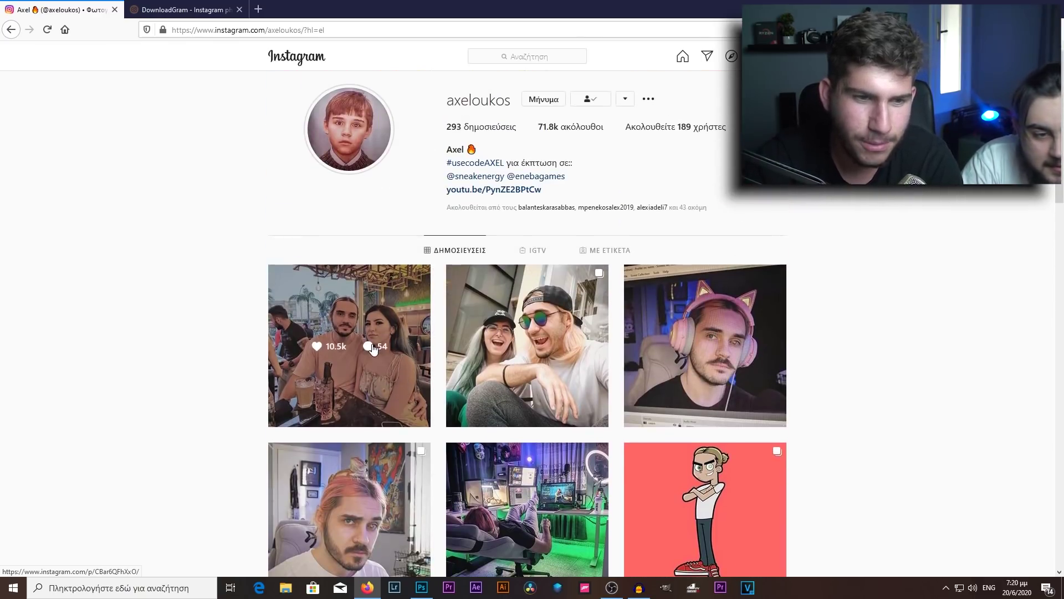
{"action": "scroll", "coordinate": [359, 362], "scroll_direction": "down", "scroll_amount": 10}
{"action": "left_click", "coordinate": [395, 430]}
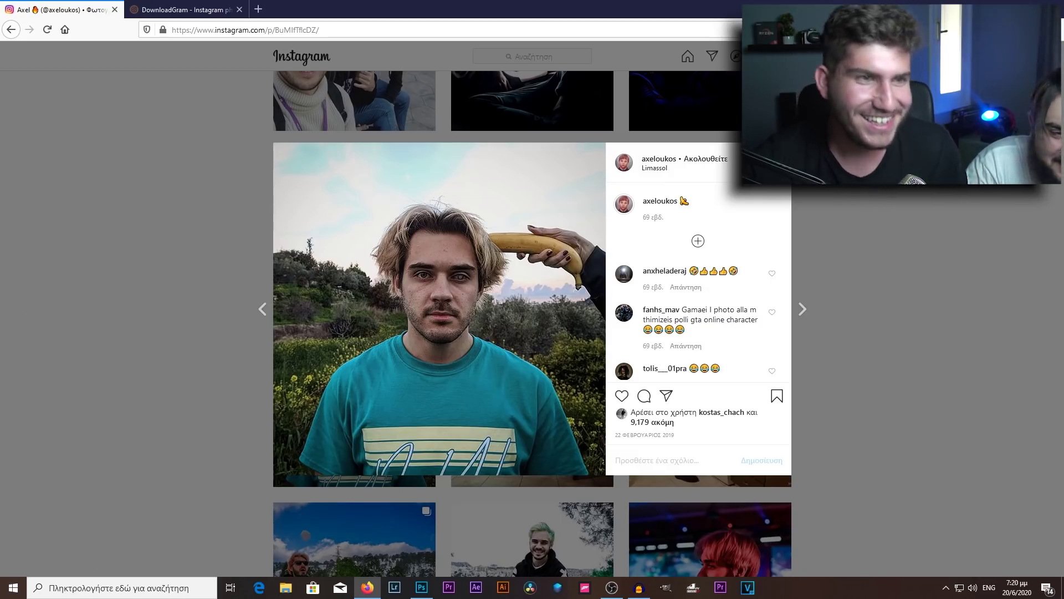
{"action": "left_click_drag", "start_coordinate": [319, 30], "coordinate": [77, 35]}
{"action": "key", "text": "ctrl+c"}
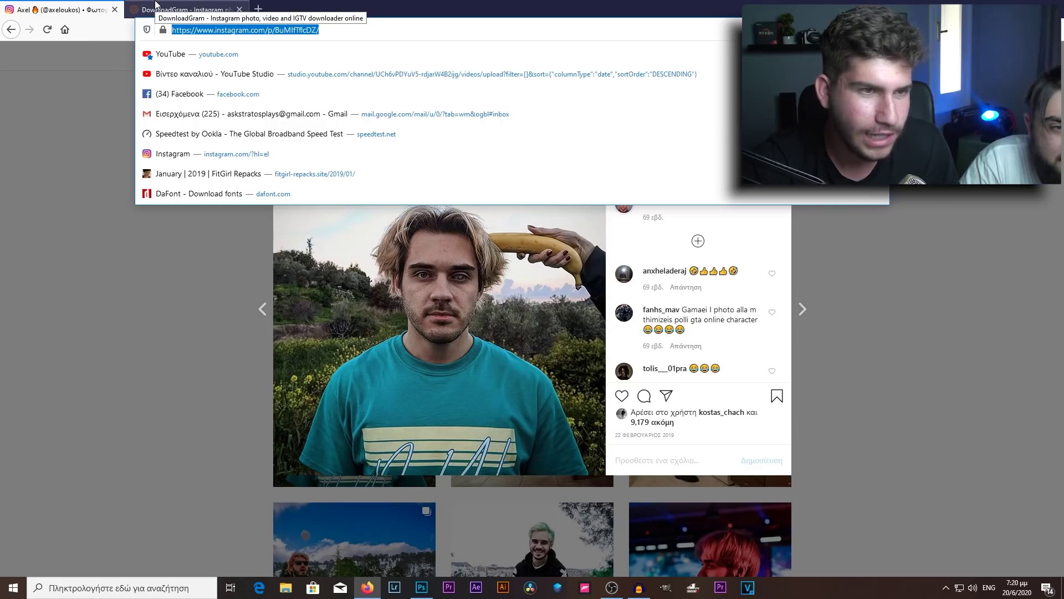
Paste the post link into DownloadGram and bring up the full-size banana photo
{"action": "left_click", "coordinate": [155, 5]}
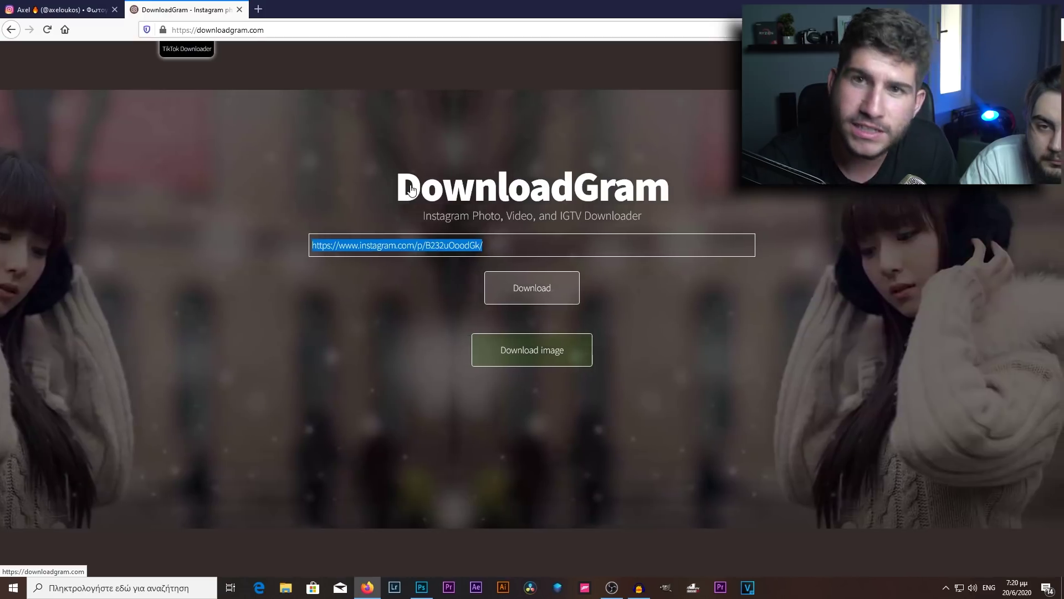
{"action": "key", "text": "ctrl+v"}
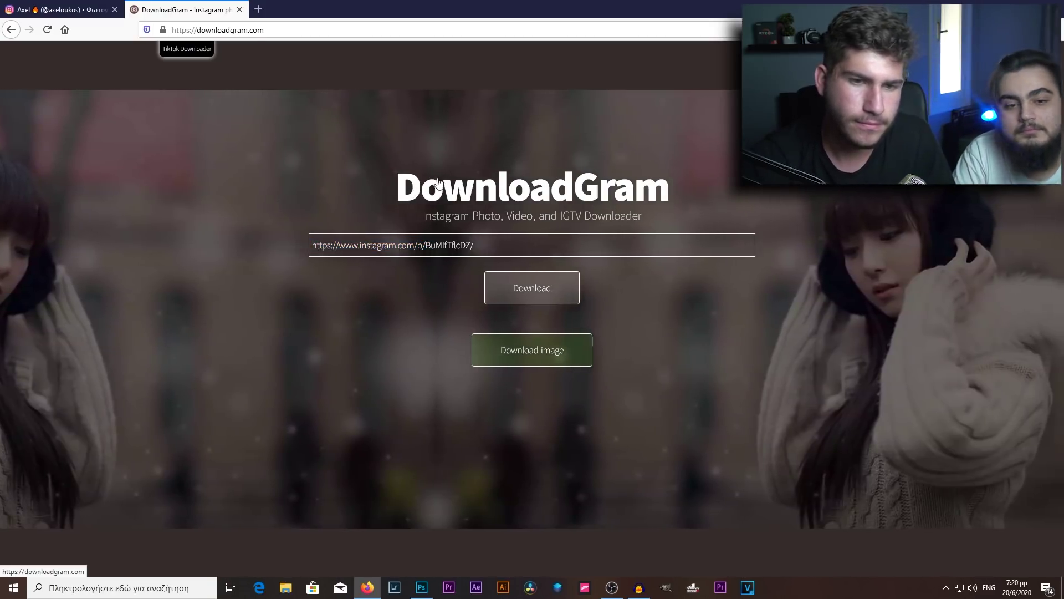
{"action": "left_click", "coordinate": [556, 308]}
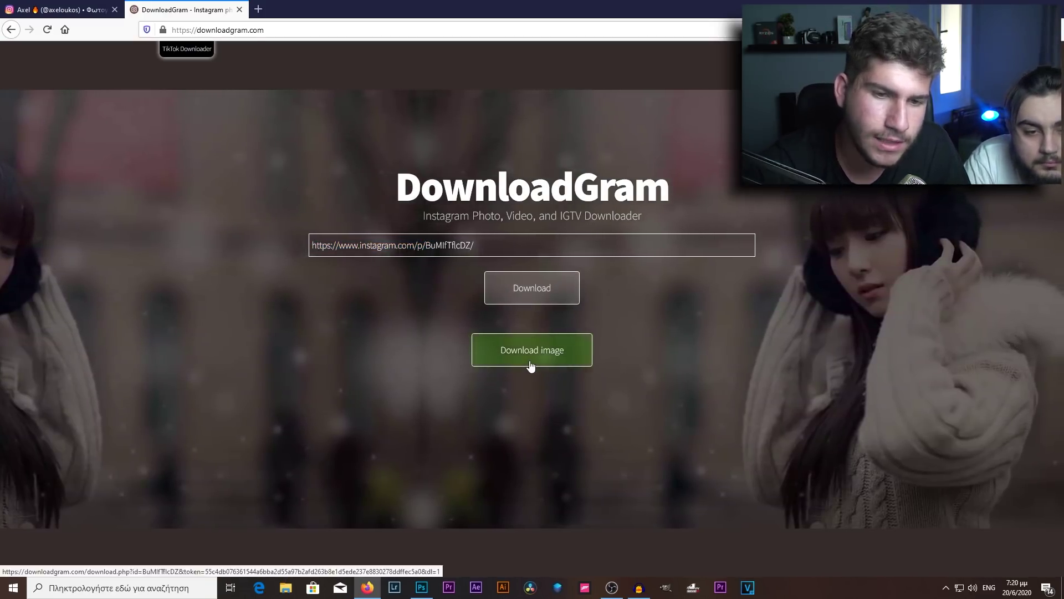
{"action": "left_click", "coordinate": [532, 363]}
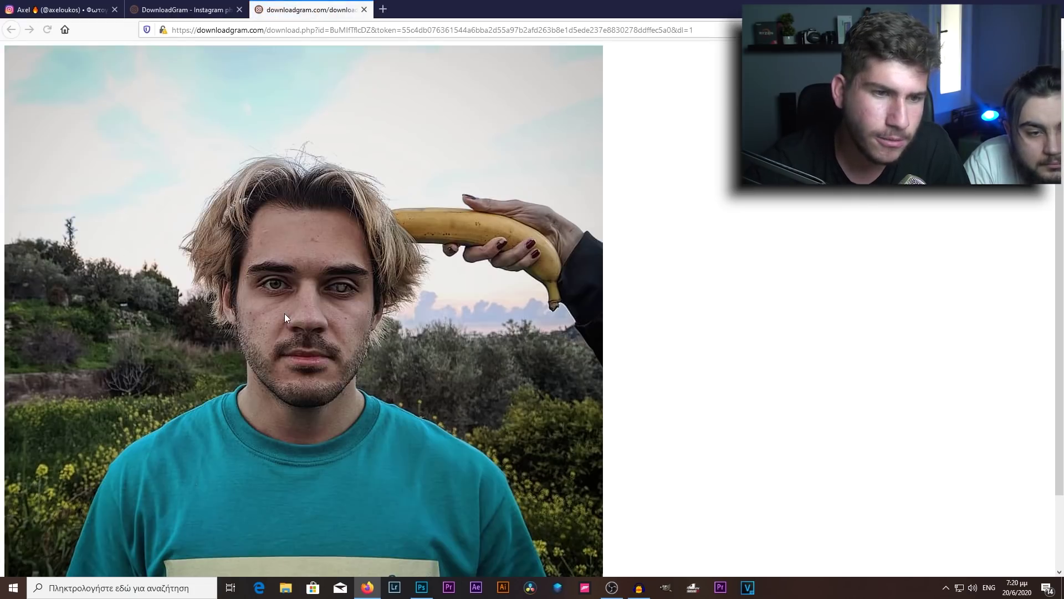
Save the banana photo to the downloads folder, overwriting the older copy
{"action": "right_click", "coordinate": [284, 314]}
{"action": "left_click", "coordinate": [353, 363]}
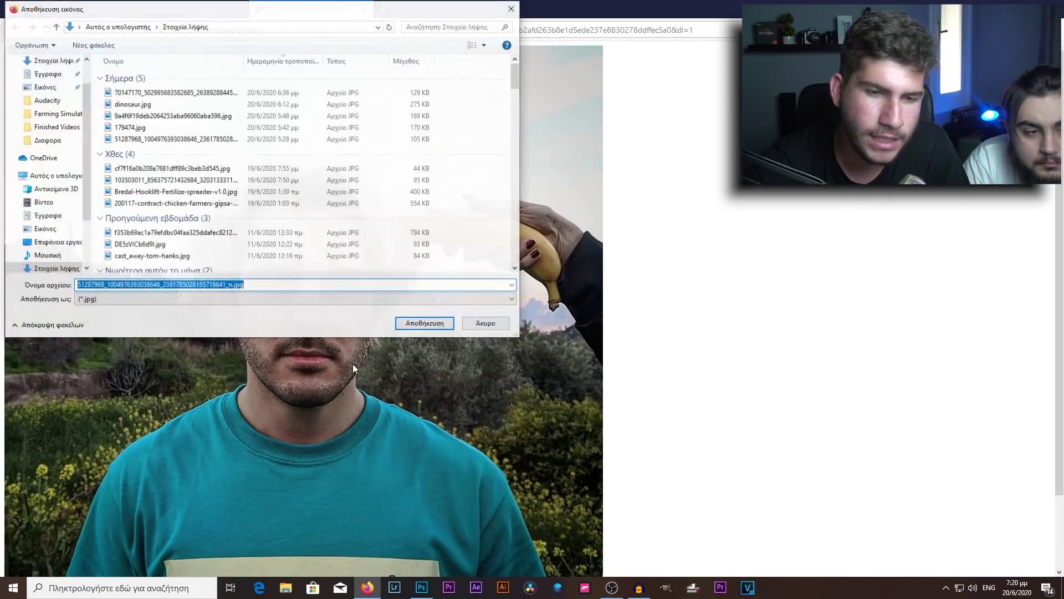
{"action": "left_click", "coordinate": [410, 326]}
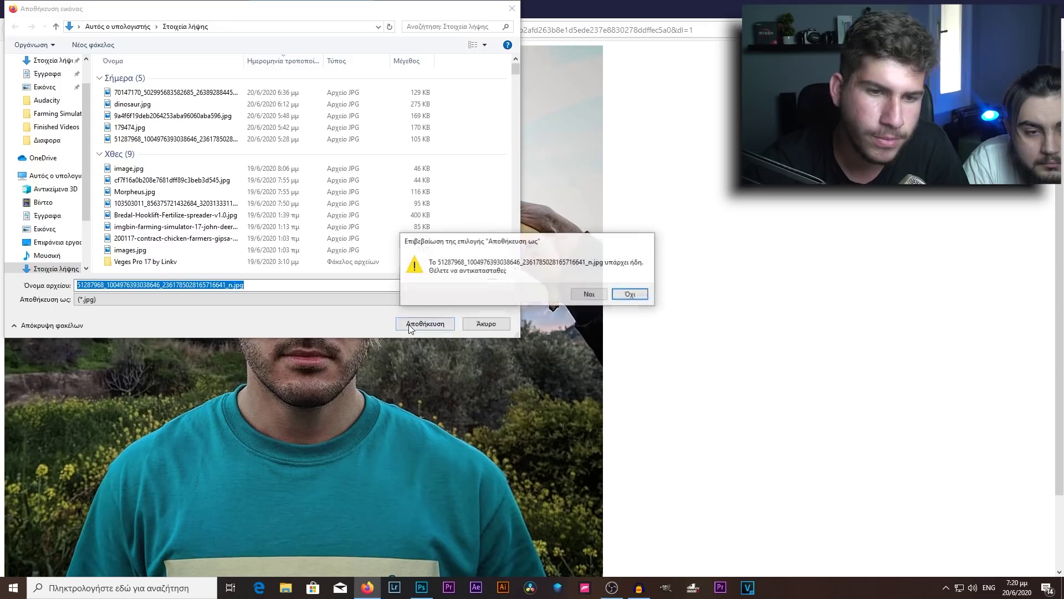
{"action": "left_click", "coordinate": [577, 296]}
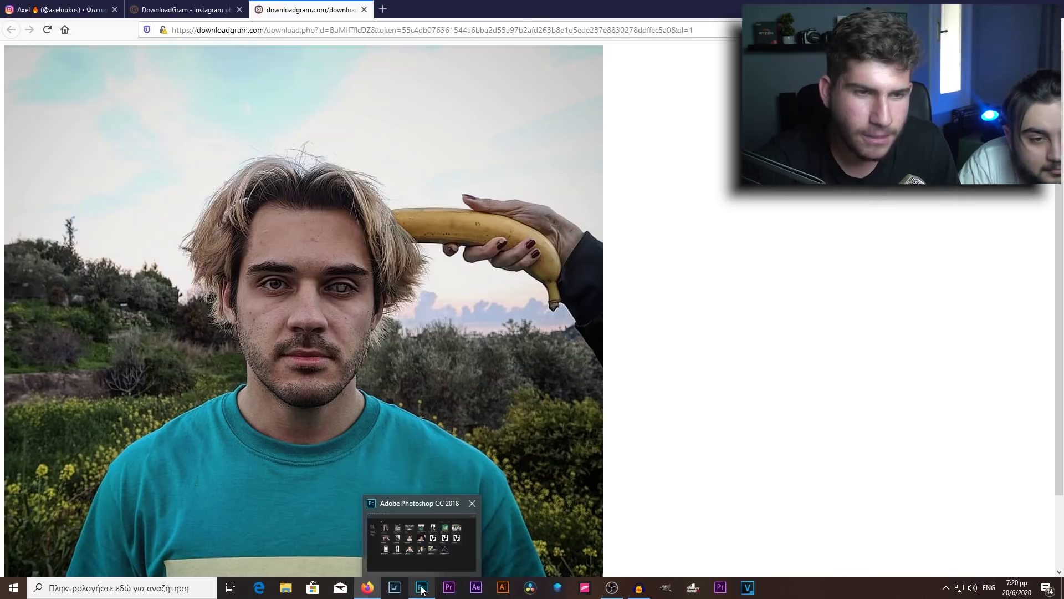
{"action": "left_click", "coordinate": [383, 10]}
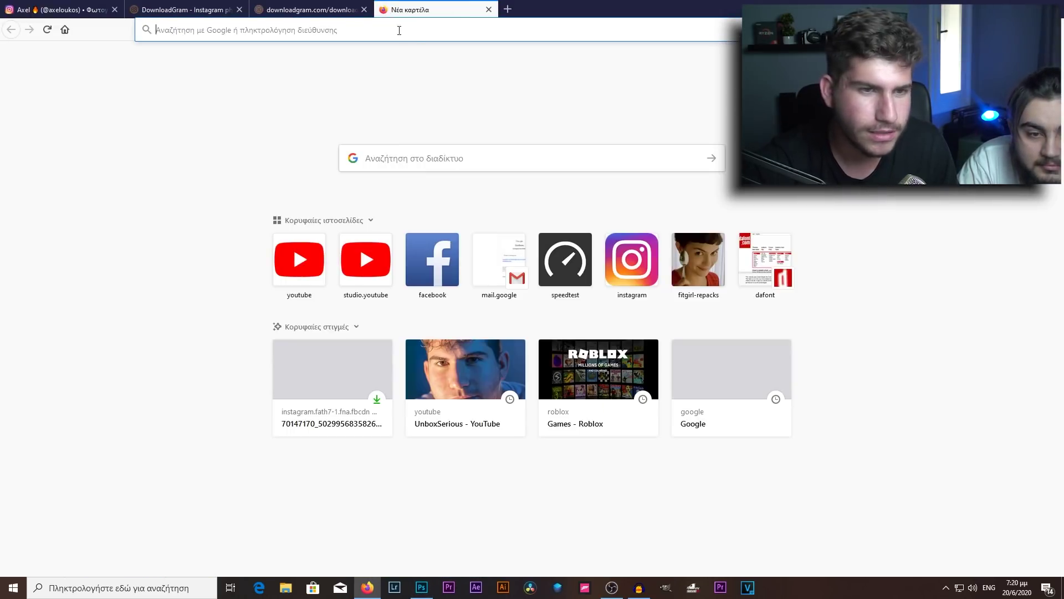
Search Google Images for 'prisoner shirt png' and save the orange inmate T-shirt to downloads
{"action": "left_click", "coordinate": [417, 159]}
{"action": "type", "text": "pri"}
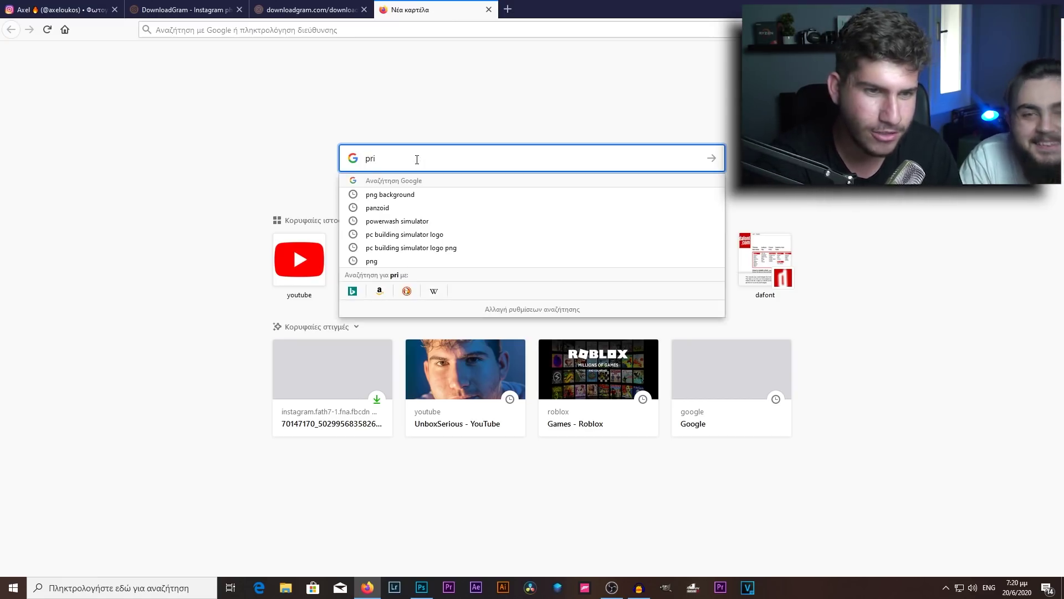
{"action": "type", "text": "so"}
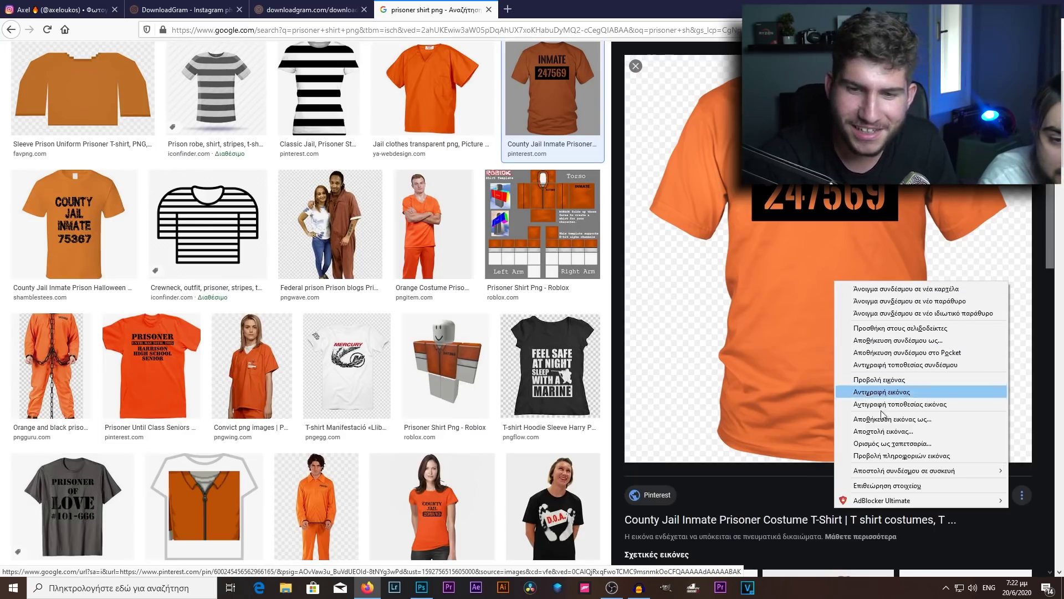
{"action": "left_click", "coordinate": [887, 419]}
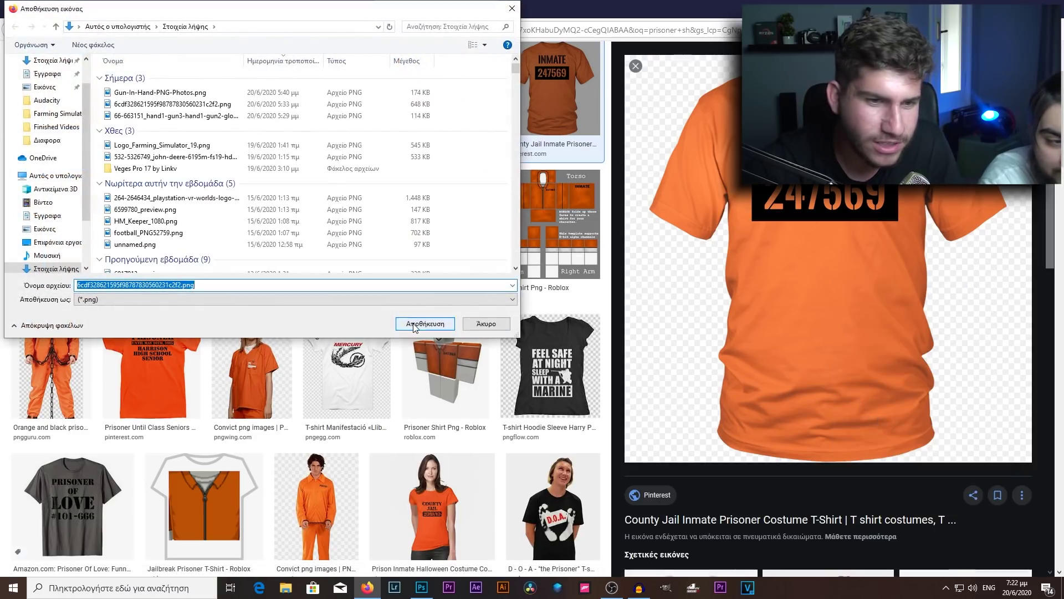
{"action": "left_click", "coordinate": [414, 324]}
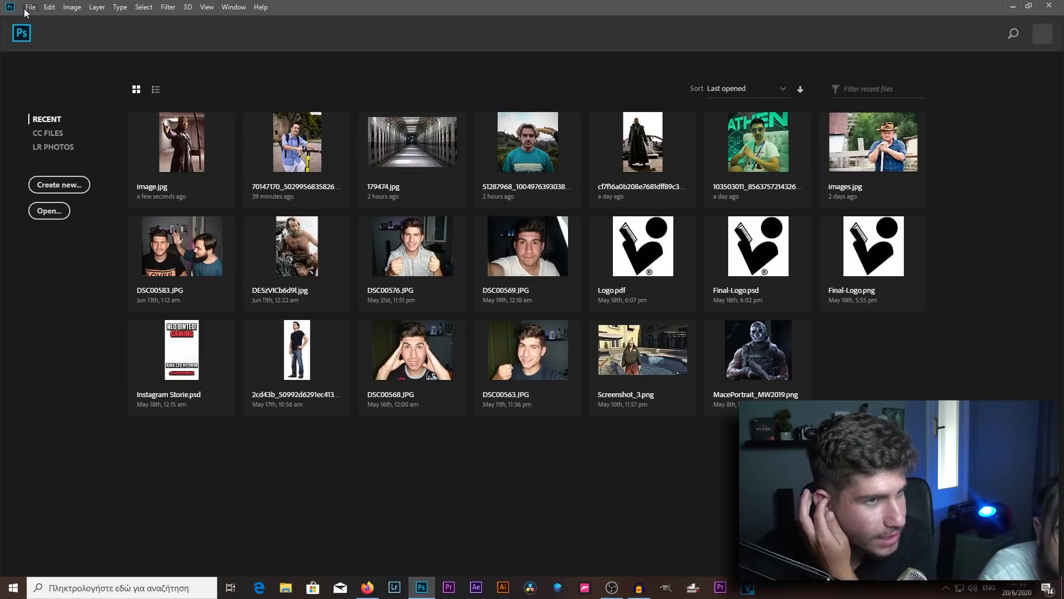
Open the downloaded banana photo in Photoshop
{"action": "left_click", "coordinate": [25, 8]}
{"action": "left_click", "coordinate": [50, 31]}
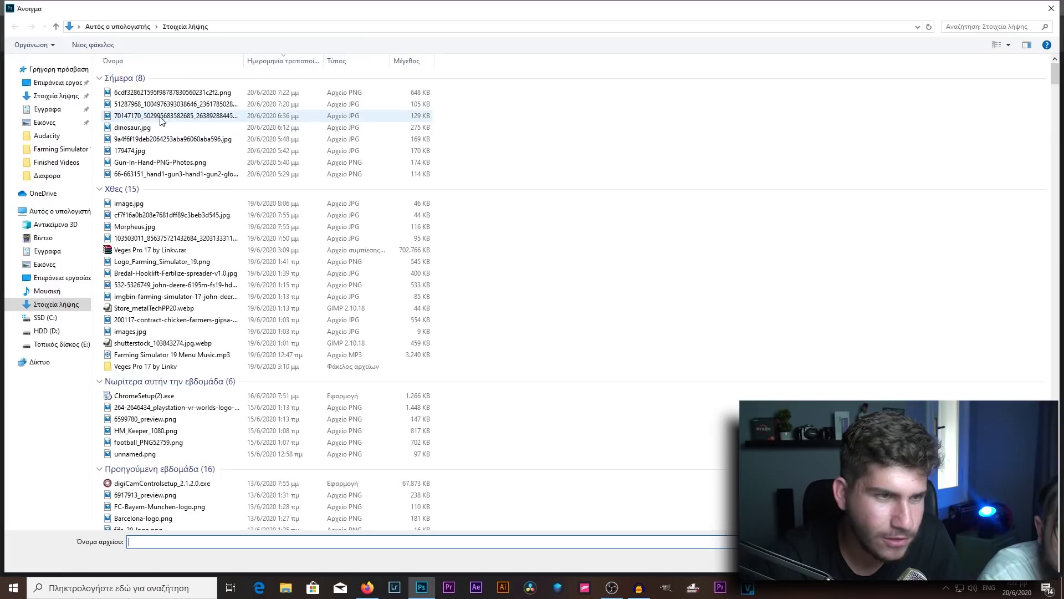
{"action": "double_click", "coordinate": [166, 104]}
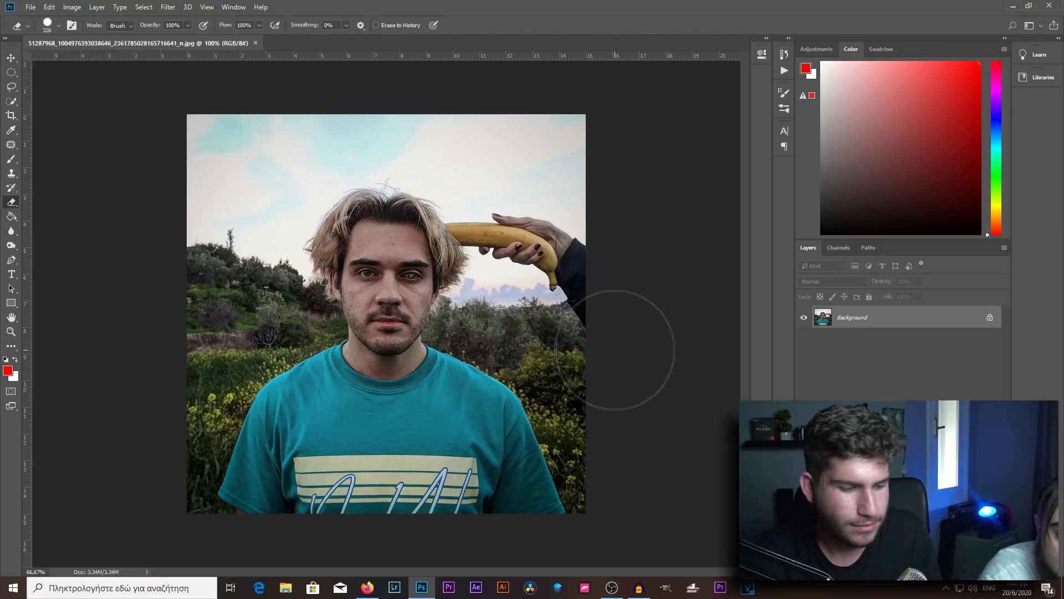
{"action": "scroll", "coordinate": [391, 306], "scroll_direction": "up", "scroll_amount": 1}
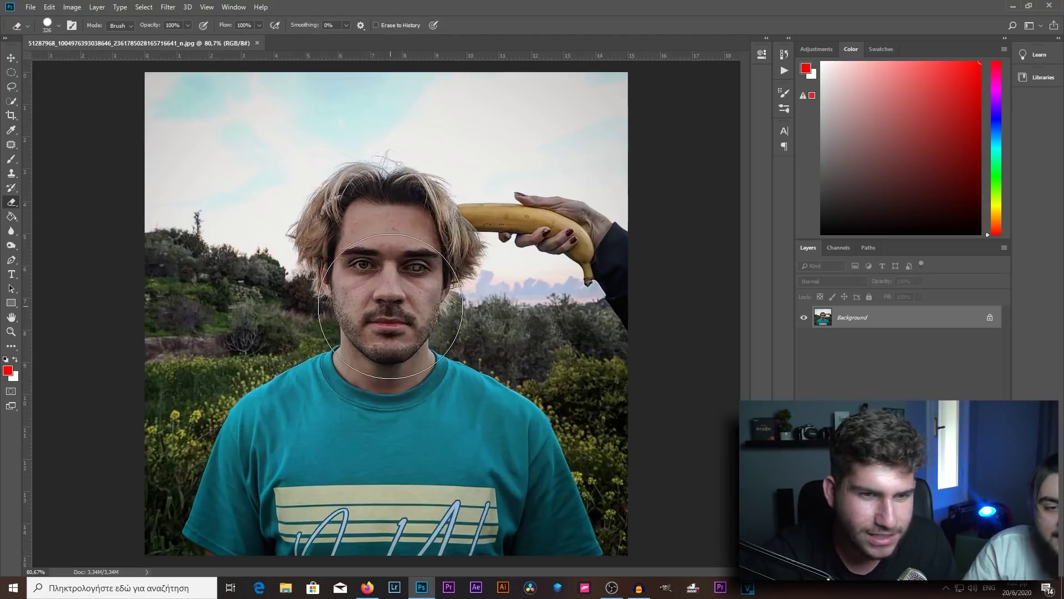
{"action": "scroll", "coordinate": [390, 307], "scroll_direction": "down", "scroll_amount": 1}
{"action": "scroll", "coordinate": [391, 306], "scroll_direction": "up", "scroll_amount": 1}
Quick-select the friend's hair, face and shirt and add a layer mask hiding the background
{"action": "left_click_drag", "start_coordinate": [443, 309], "coordinate": [401, 316]}
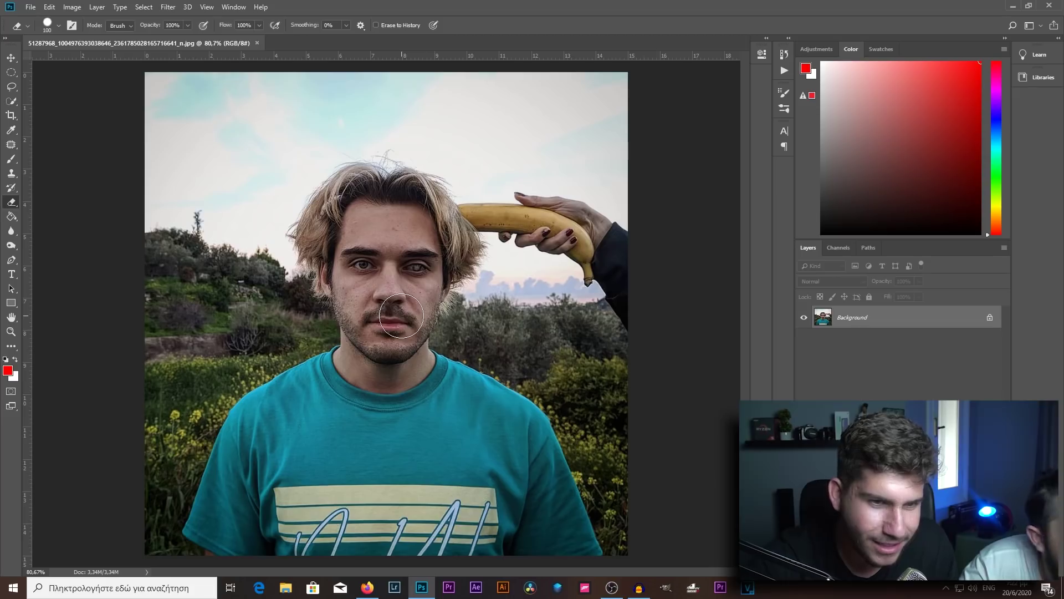
{"action": "key", "text": "w"}
{"action": "left_click_drag", "start_coordinate": [393, 304], "coordinate": [584, 486]}
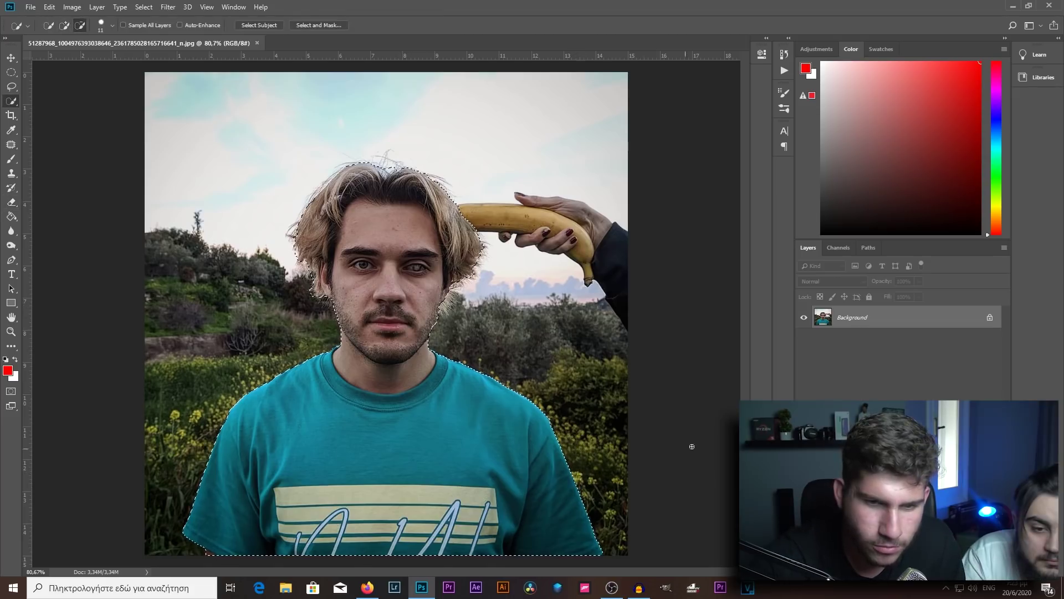
{"action": "left_click", "coordinate": [937, 569]}
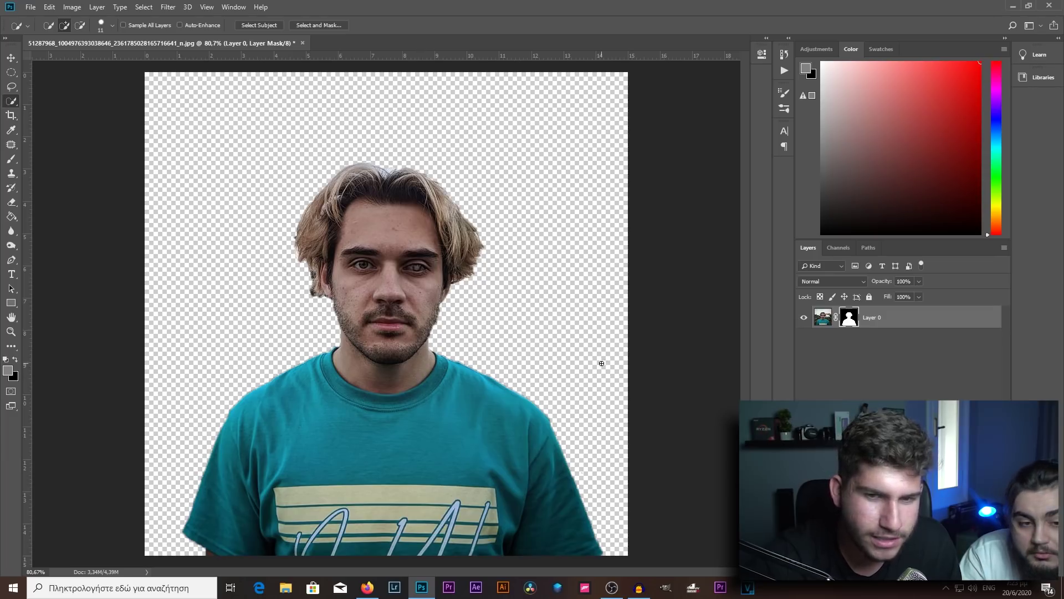
Open Select and Mask on the cutout and preview it against black
{"action": "double_click", "coordinate": [854, 320]}
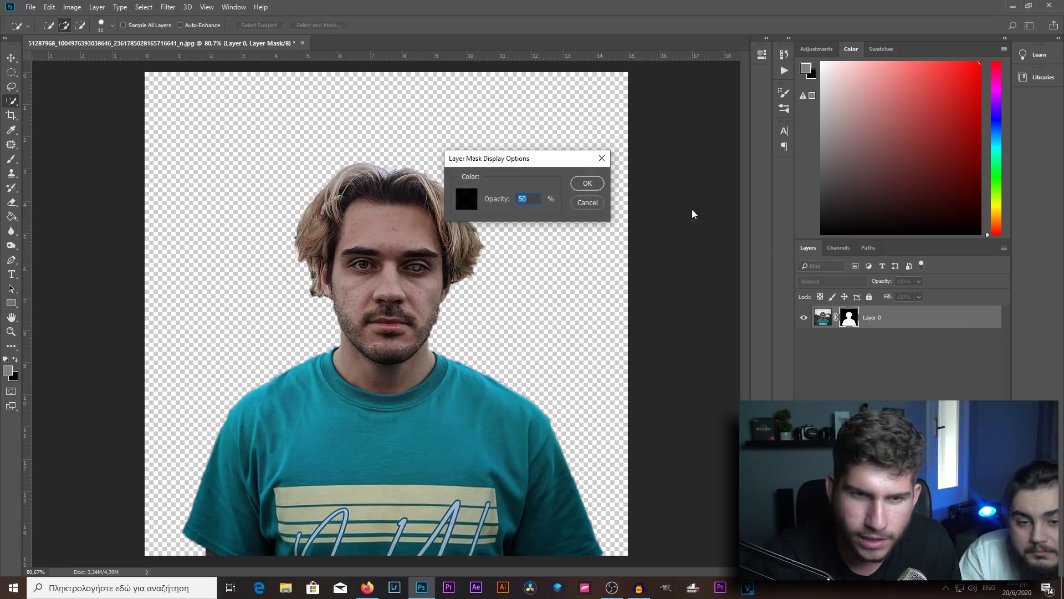
{"action": "left_click", "coordinate": [605, 160]}
{"action": "double_click", "coordinate": [850, 317]}
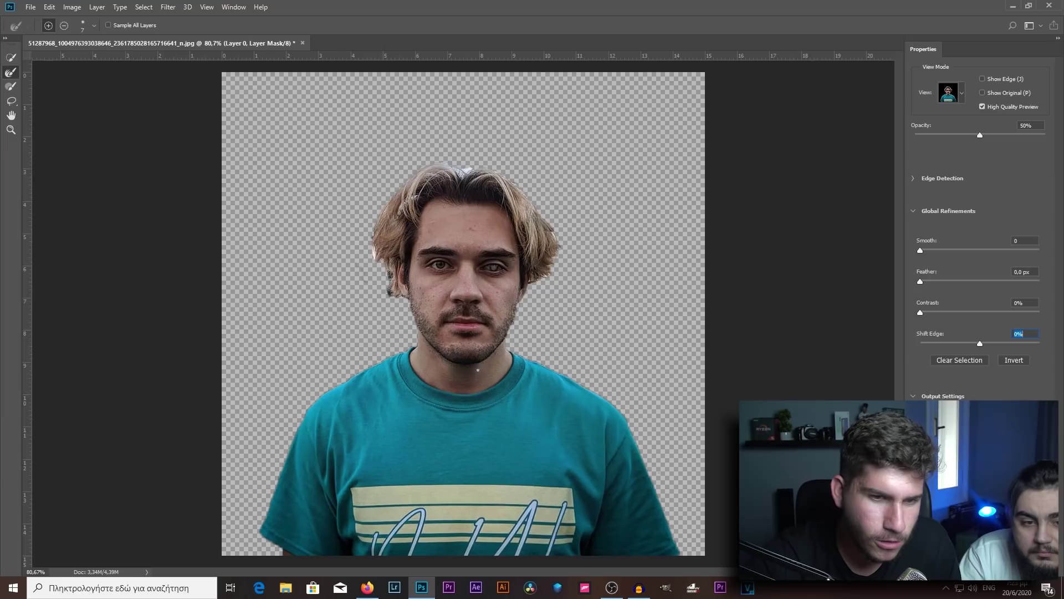
{"action": "left_click_drag", "start_coordinate": [979, 135], "coordinate": [1046, 134]}
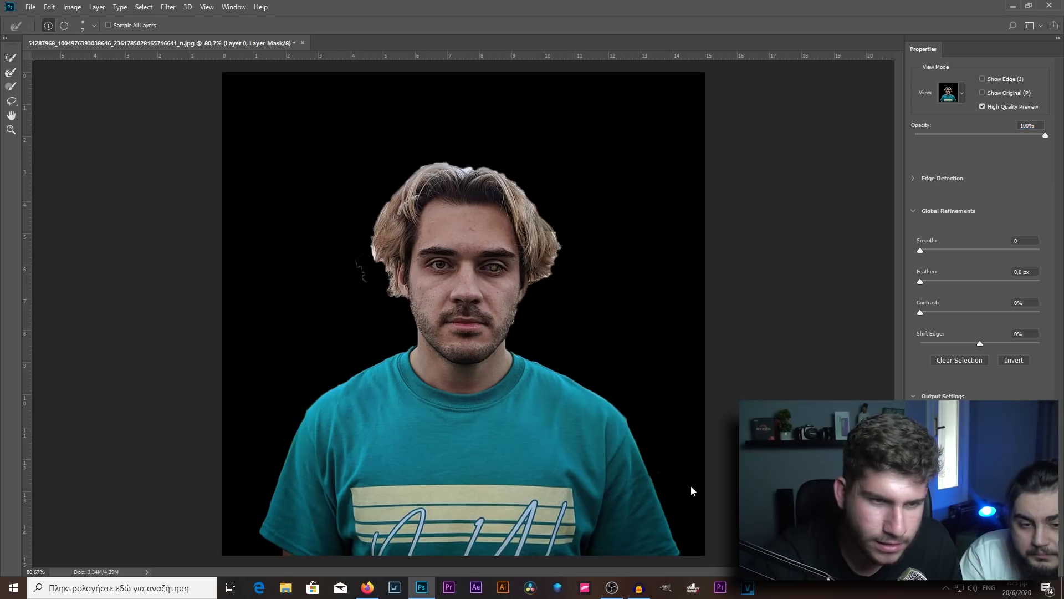
{"action": "scroll", "coordinate": [464, 398], "scroll_direction": "up", "scroll_amount": 2}
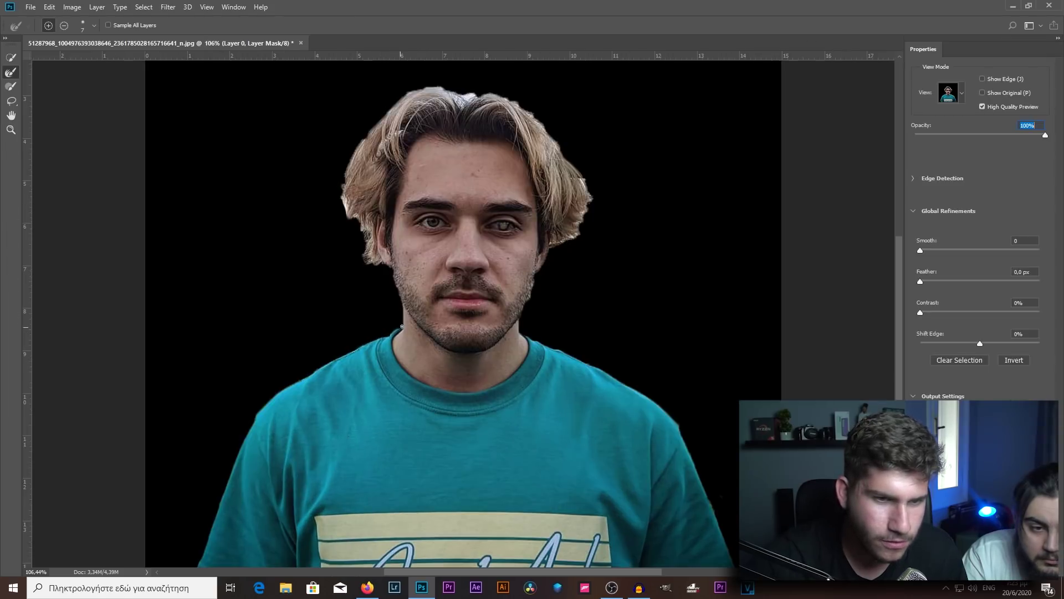
{"action": "scroll", "coordinate": [403, 303], "scroll_direction": "up", "scroll_amount": 3}
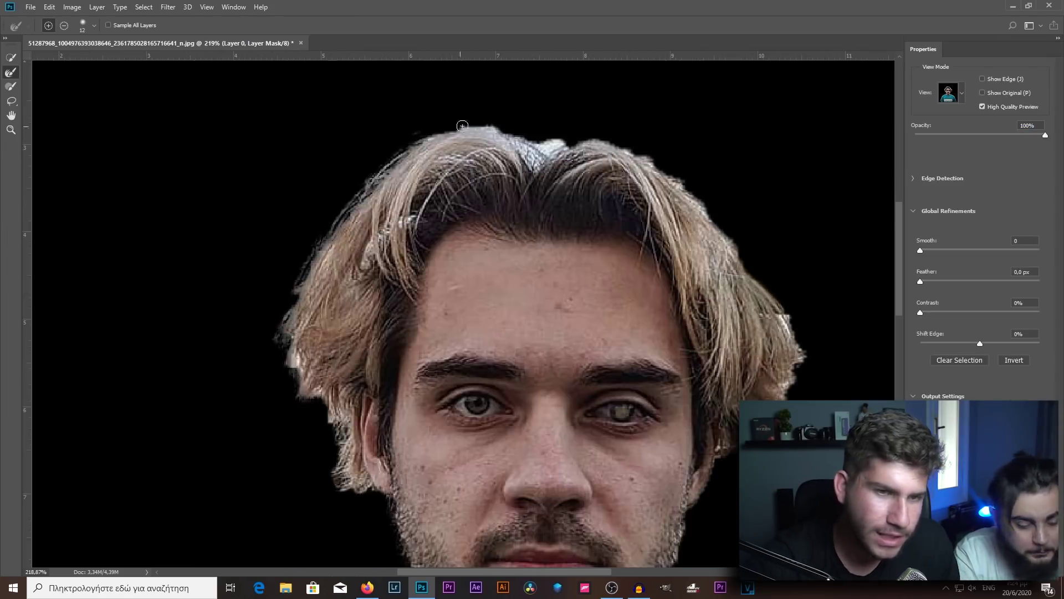
Refine the hair edges with the Refine Edge Brush, then set Smooth to 6 with a slight feather
{"action": "mouse_move", "coordinate": [355, 222]}
{"action": "left_mouse_down"}
{"action": "mouse_move", "coordinate": [721, 220]}
{"action": "mouse_move", "coordinate": [784, 410]}
{"action": "left_mouse_up"}
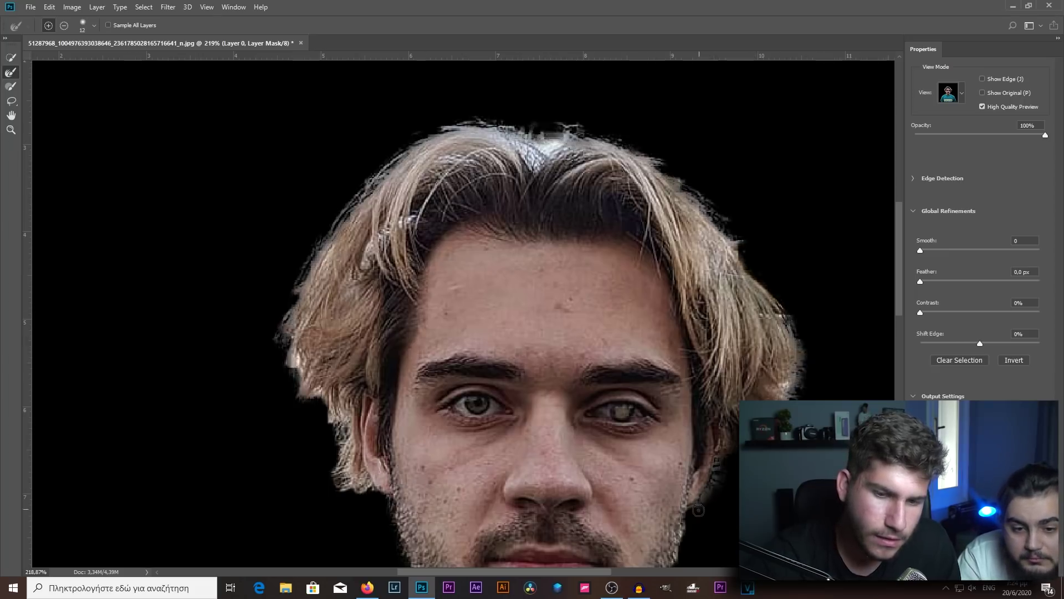
{"action": "left_click_drag", "start_coordinate": [698, 510], "coordinate": [716, 260]}
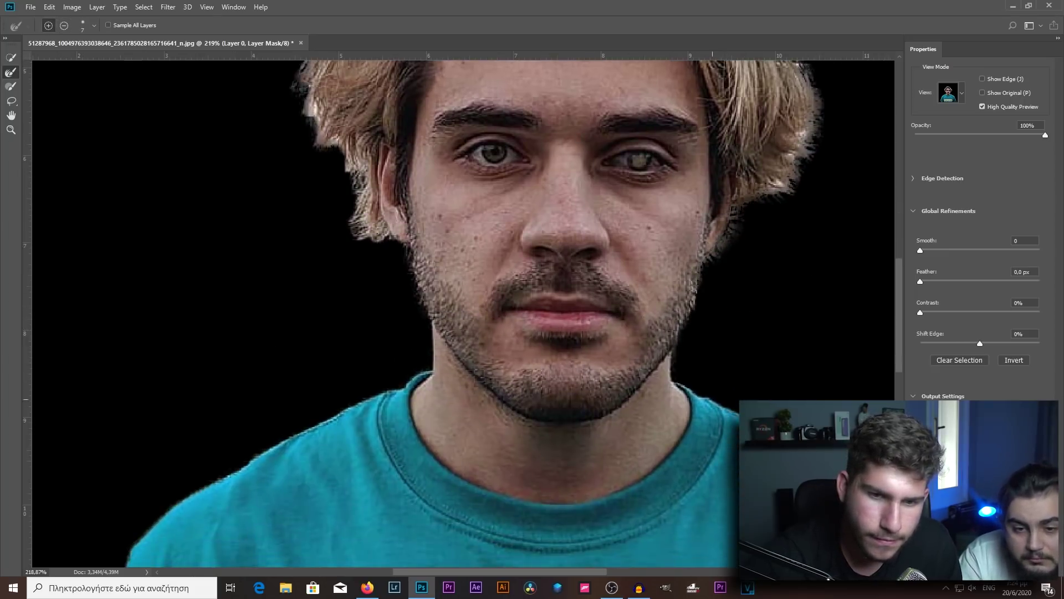
{"action": "scroll", "coordinate": [635, 351], "scroll_direction": "down", "scroll_amount": 3}
{"action": "scroll", "coordinate": [684, 362], "scroll_direction": "down", "scroll_amount": 2}
{"action": "scroll", "coordinate": [685, 363], "scroll_direction": "right", "scroll_amount": 5}
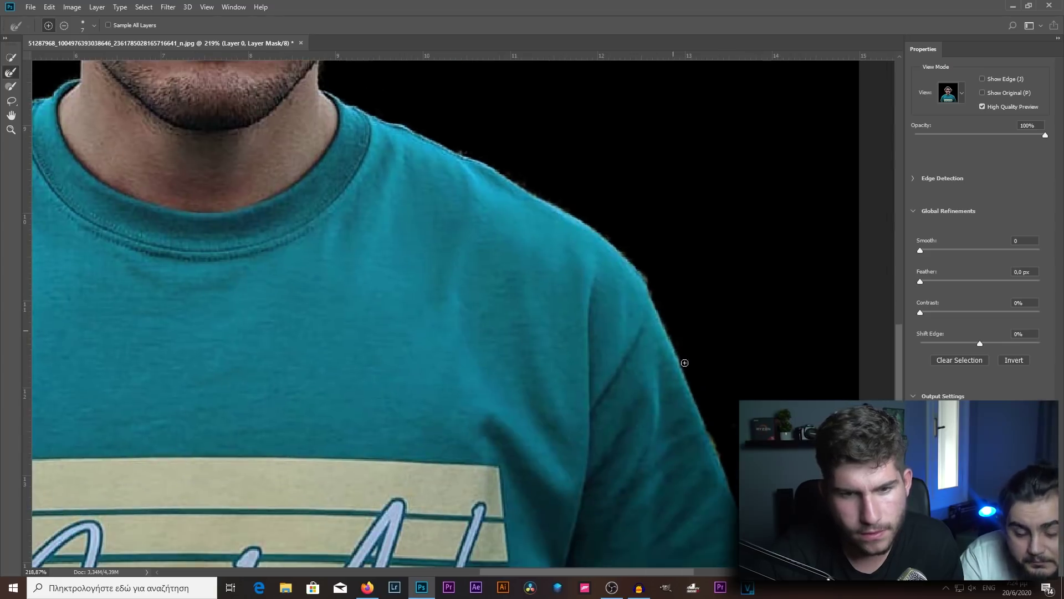
{"action": "scroll", "coordinate": [650, 241], "scroll_direction": "down", "scroll_amount": 3}
{"action": "scroll", "coordinate": [650, 241], "scroll_direction": "right", "scroll_amount": 1}
{"action": "scroll", "coordinate": [407, 359], "scroll_direction": "down", "scroll_amount": 5}
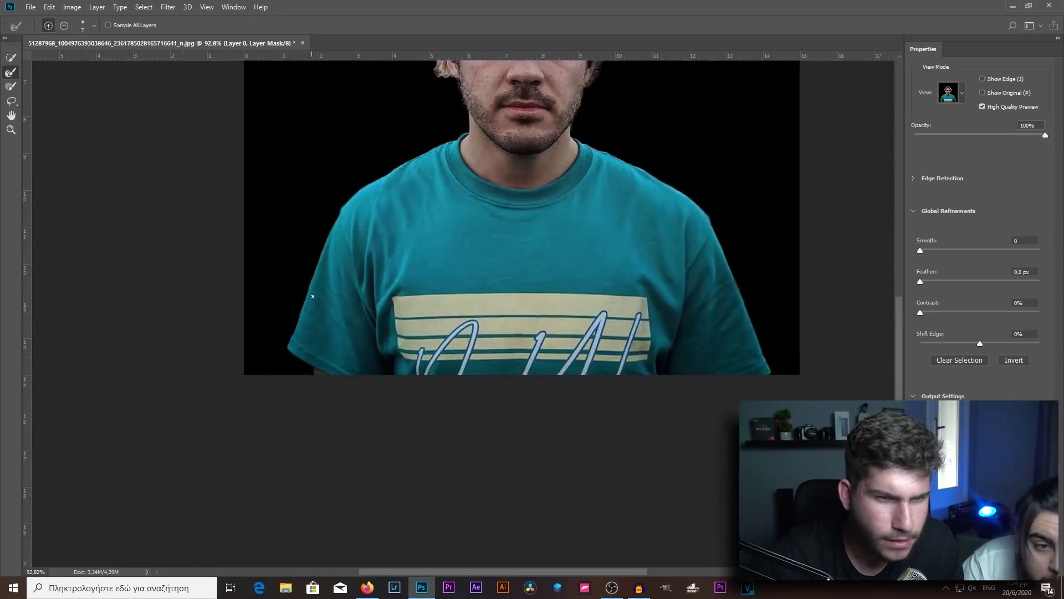
{"action": "scroll", "coordinate": [363, 131], "scroll_direction": "up", "scroll_amount": 5}
{"action": "scroll", "coordinate": [575, 273], "scroll_direction": "up", "scroll_amount": 3}
{"action": "scroll", "coordinate": [575, 274], "scroll_direction": "right", "scroll_amount": 1}
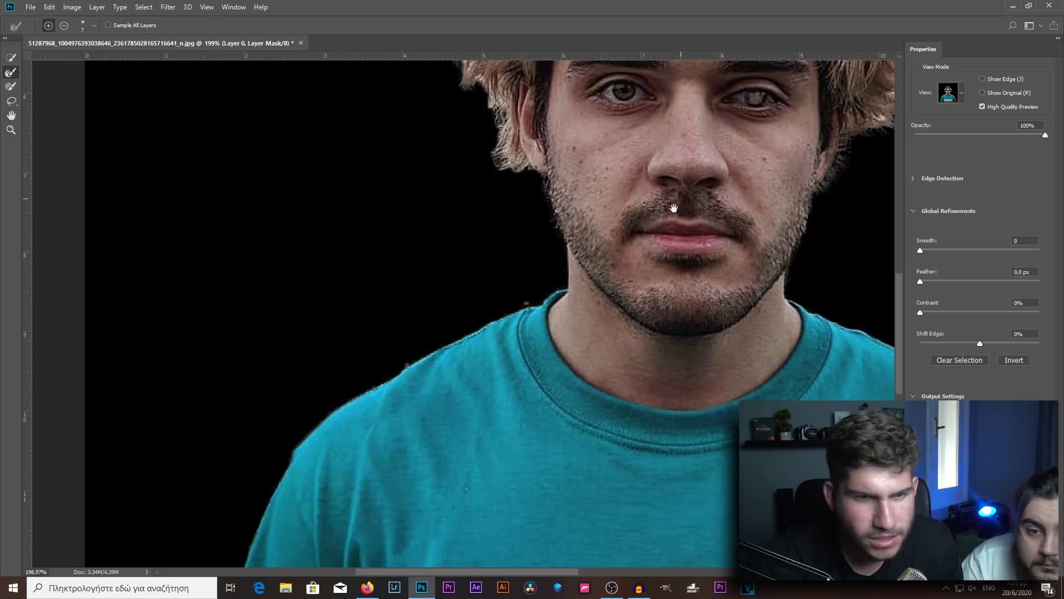
{"action": "scroll", "coordinate": [673, 208], "scroll_direction": "up", "scroll_amount": 3}
{"action": "scroll", "coordinate": [463, 310], "scroll_direction": "up", "scroll_amount": 3}
{"action": "left_click_drag", "start_coordinate": [920, 251], "coordinate": [927, 267]}
{"action": "left_click_drag", "start_coordinate": [920, 281], "coordinate": [935, 283]}
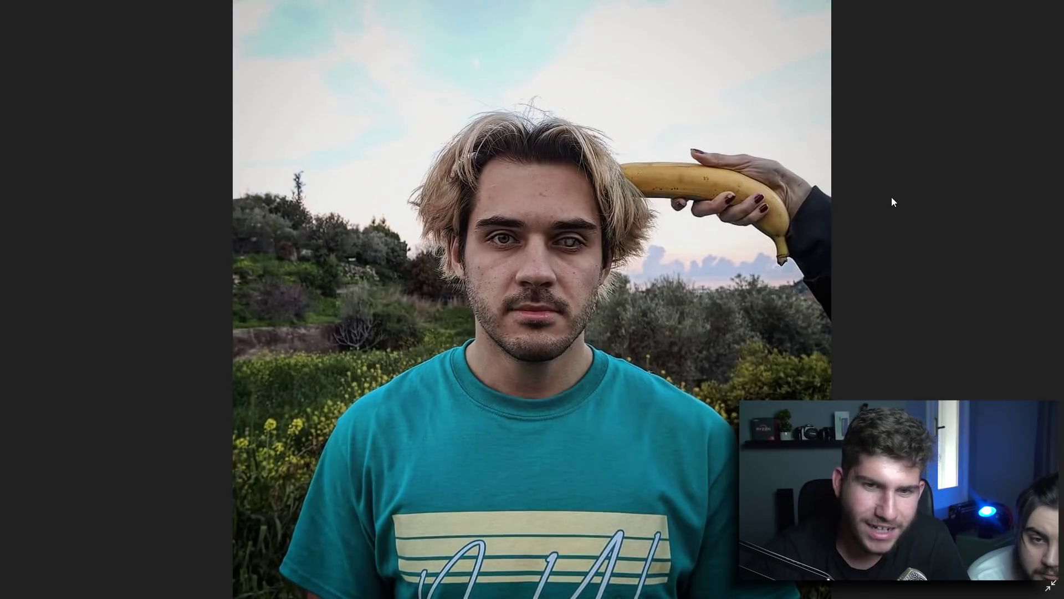
Close the original photo viewer and file browser, returning to the browser
{"action": "left_click", "coordinate": [1001, 8]}
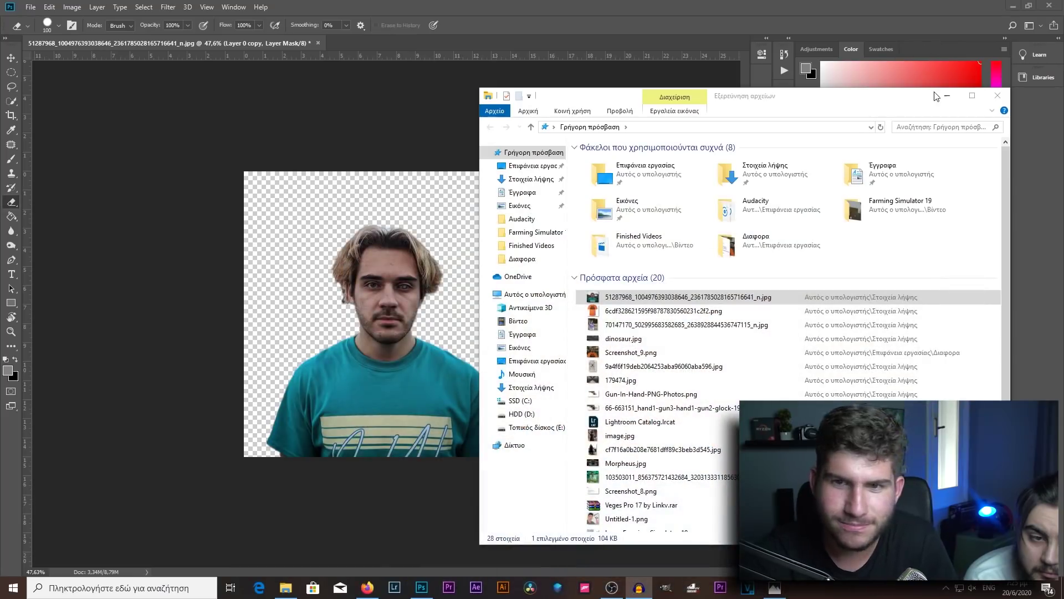
{"action": "left_click", "coordinate": [879, 96]}
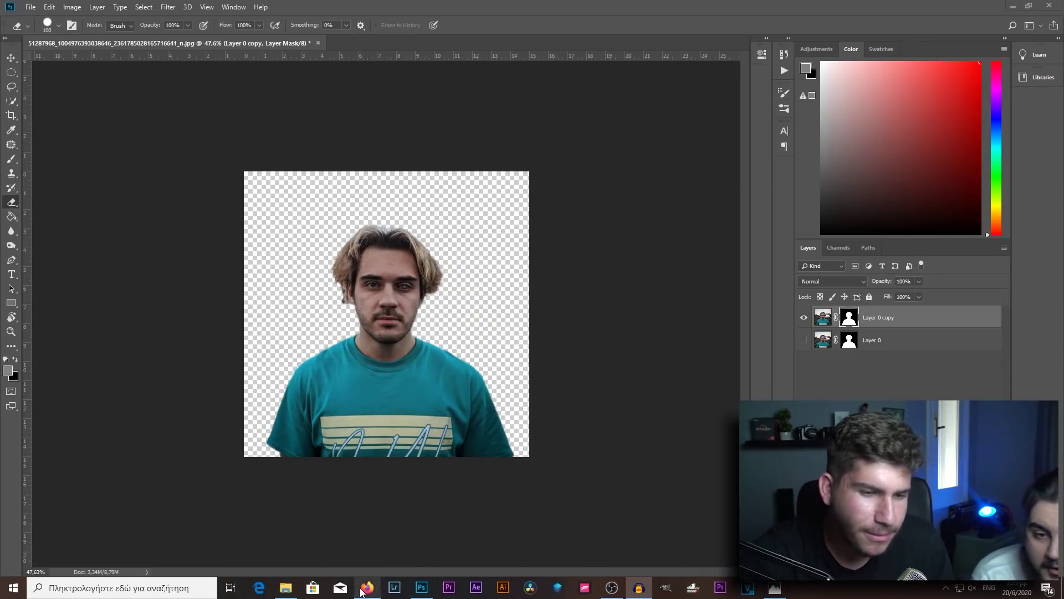
{"action": "left_click", "coordinate": [367, 588]}
Search Google Images for 'hand with gun png'
{"action": "scroll", "coordinate": [203, 93], "scroll_direction": "up", "scroll_amount": 3}
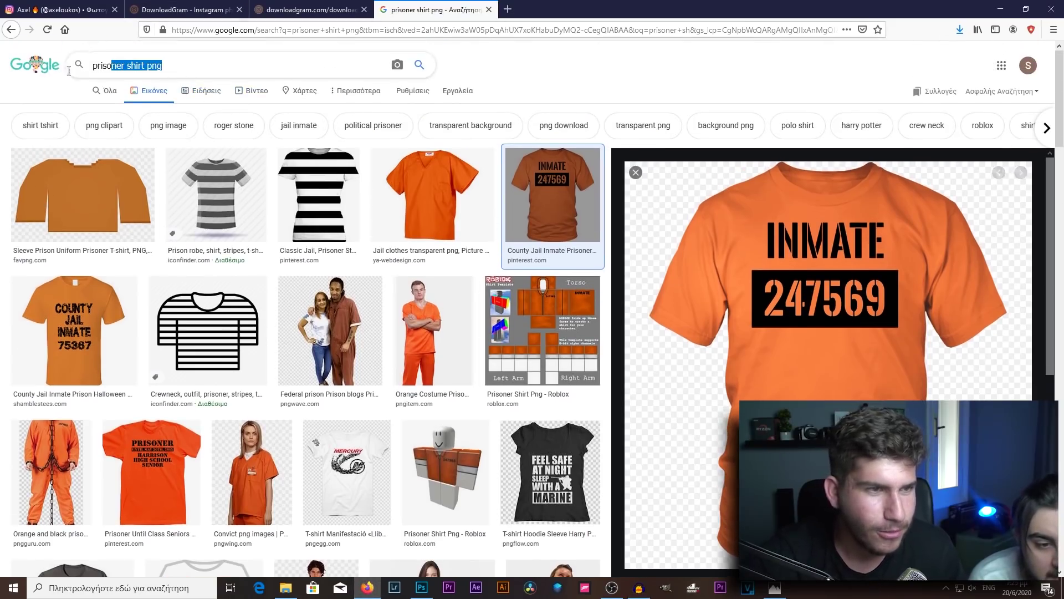
{"action": "type", "text": "hand with"}
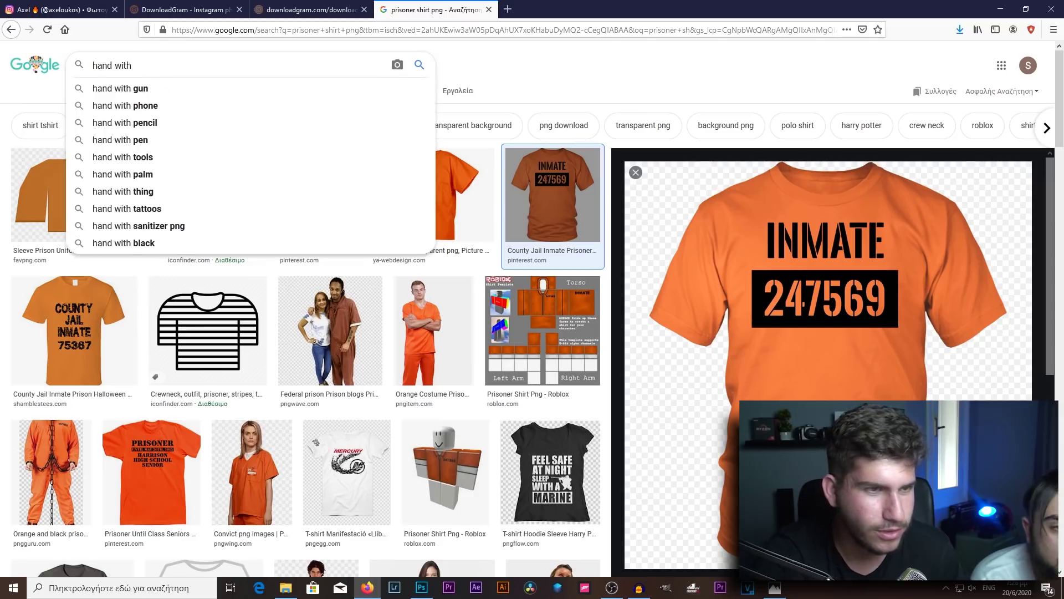
{"action": "key", "text": "Down"}
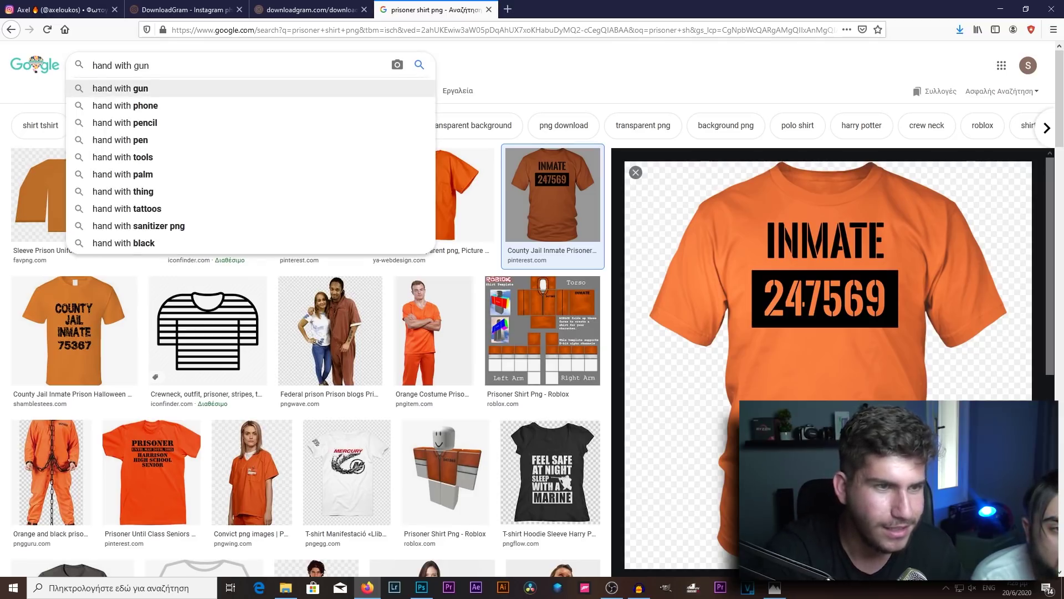
{"action": "type", "text": "png"}
{"action": "key", "text": "Return"}
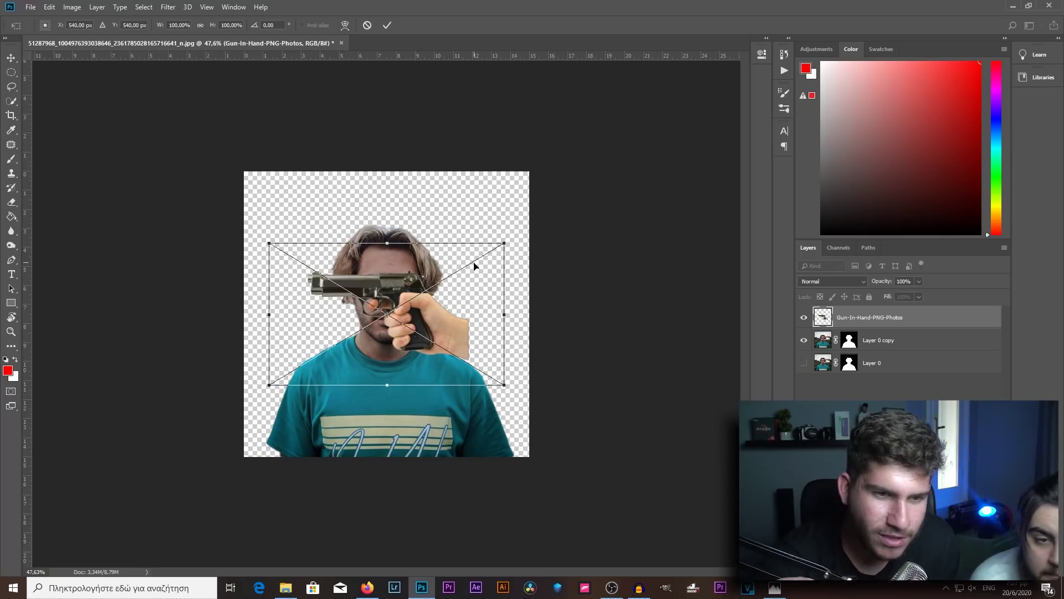
Enlarge the placed gun image over the face and rasterize its layer
{"action": "left_click_drag", "start_coordinate": [521, 245], "coordinate": [546, 222]}
{"action": "key", "text": "Return"}
{"action": "key", "text": "e"}
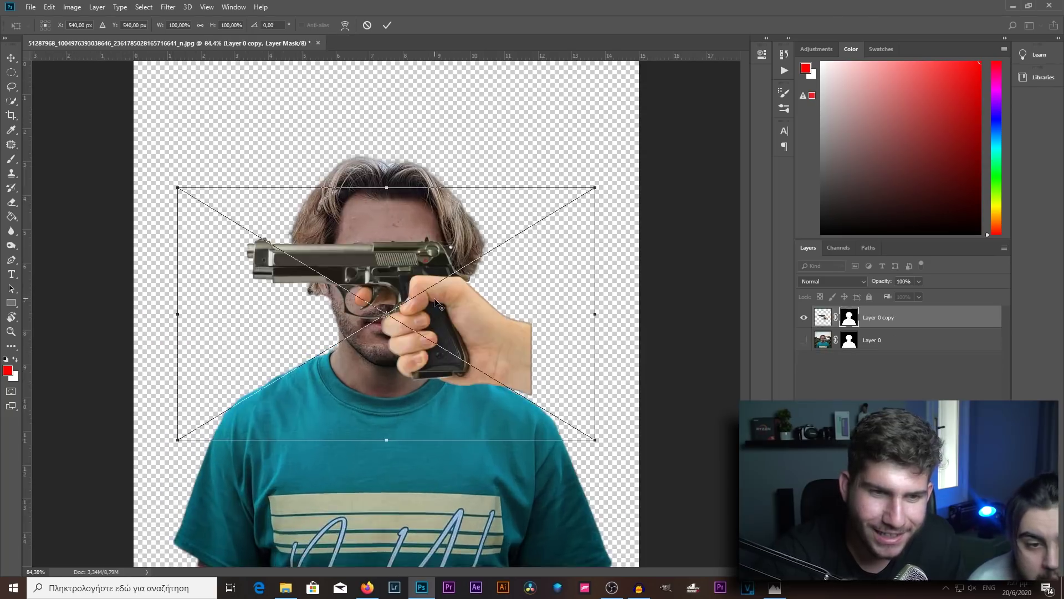
{"action": "scroll", "coordinate": [441, 305], "scroll_direction": "up", "scroll_amount": 5}
{"action": "scroll", "coordinate": [442, 304], "scroll_direction": "down", "scroll_amount": 3}
{"action": "left_click", "coordinate": [430, 331]}
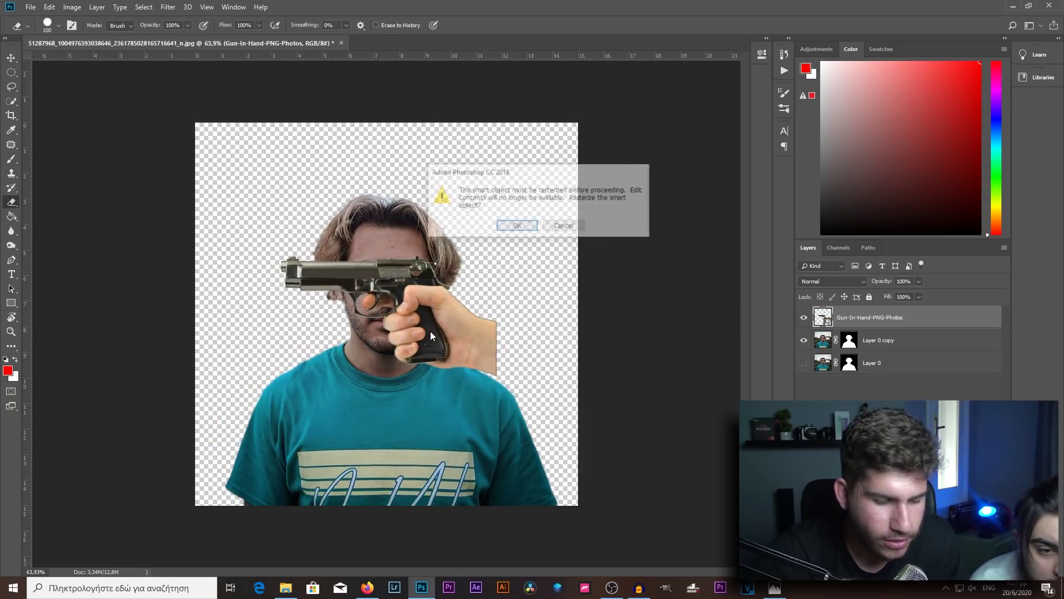
{"action": "left_click", "coordinate": [516, 227]}
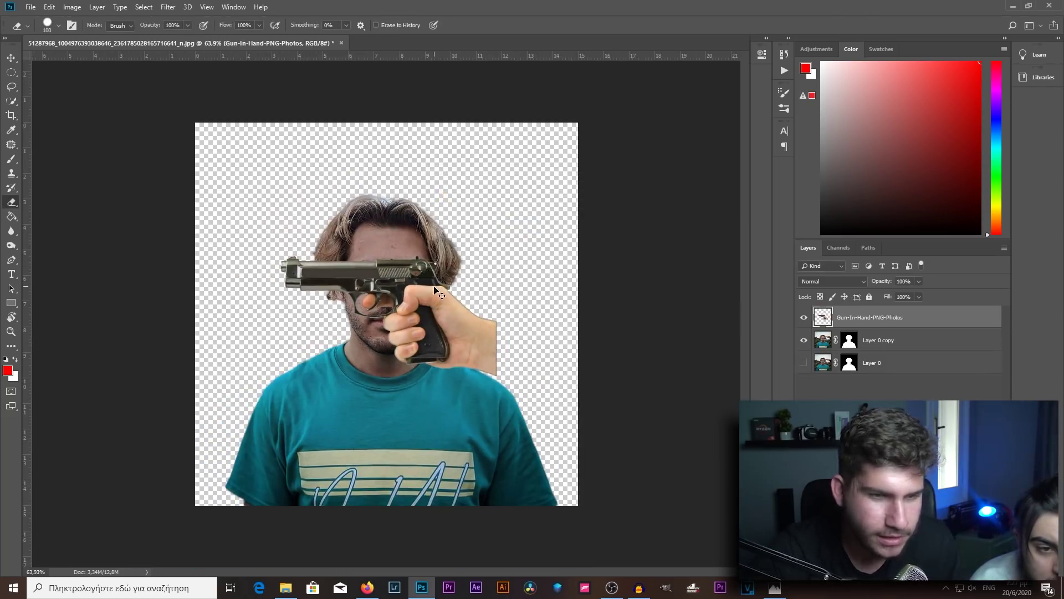
Move the man left and position the gun against his temple
{"action": "key", "text": "v"}
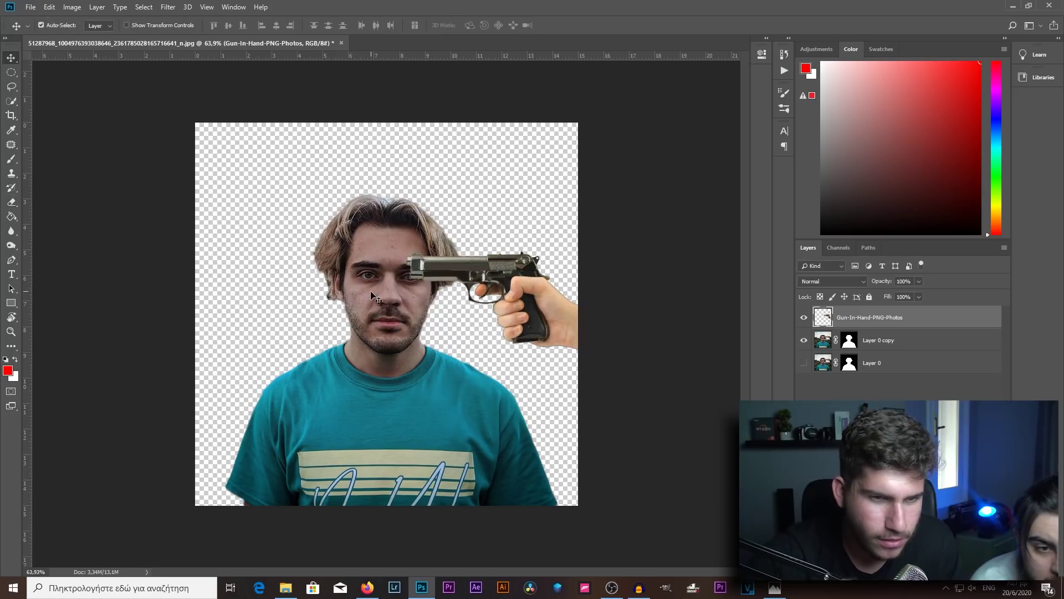
{"action": "mouse_move", "coordinate": [366, 291]}
{"action": "left_mouse_down"}
{"action": "mouse_move", "coordinate": [327, 290]}
{"action": "mouse_move", "coordinate": [346, 297]}
{"action": "left_mouse_up"}
{"action": "left_click_drag", "start_coordinate": [518, 288], "coordinate": [518, 285]}
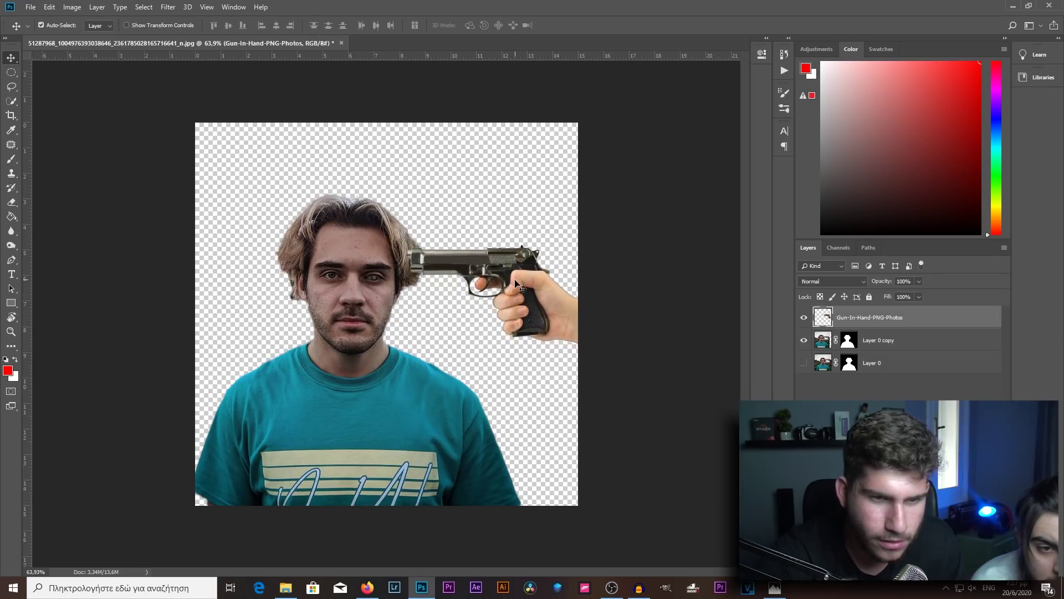
{"action": "left_click", "coordinate": [881, 340]}
Merge the man and gun into one layer and nudge it slightly right
{"action": "key", "text": "ctrl+j"}
{"action": "left_click_drag", "start_coordinate": [881, 340], "coordinate": [892, 309]}
{"action": "key", "text": "ctrl+shift+e"}
{"action": "scroll", "coordinate": [433, 222], "scroll_direction": "up", "scroll_amount": 3}
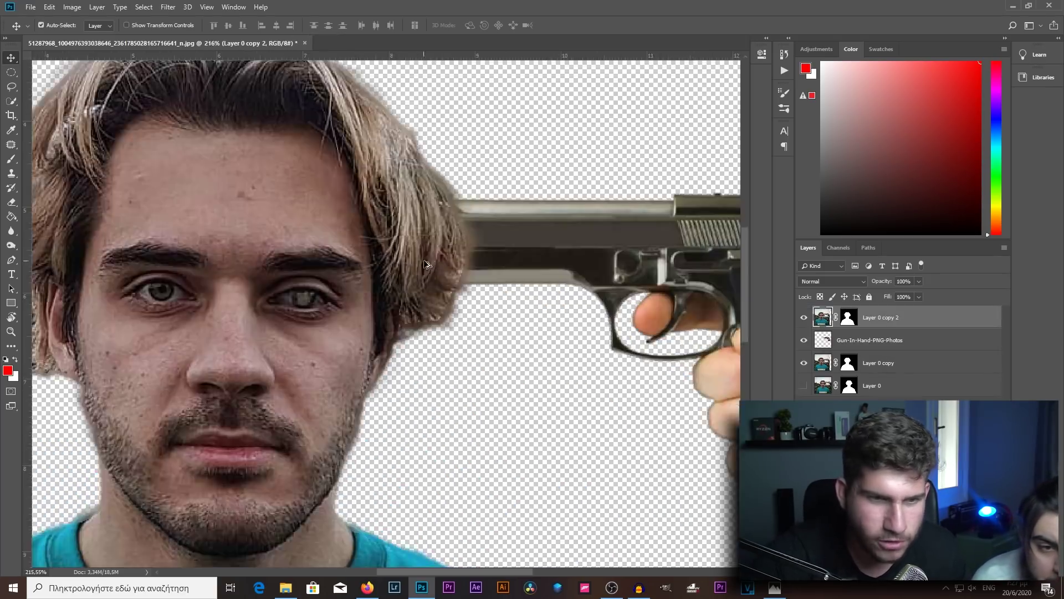
{"action": "scroll", "coordinate": [433, 221], "scroll_direction": "down", "scroll_amount": 5}
{"action": "left_click_drag", "start_coordinate": [380, 318], "coordinate": [393, 316]}
{"action": "scroll", "coordinate": [356, 541], "scroll_direction": "up", "scroll_amount": 3}
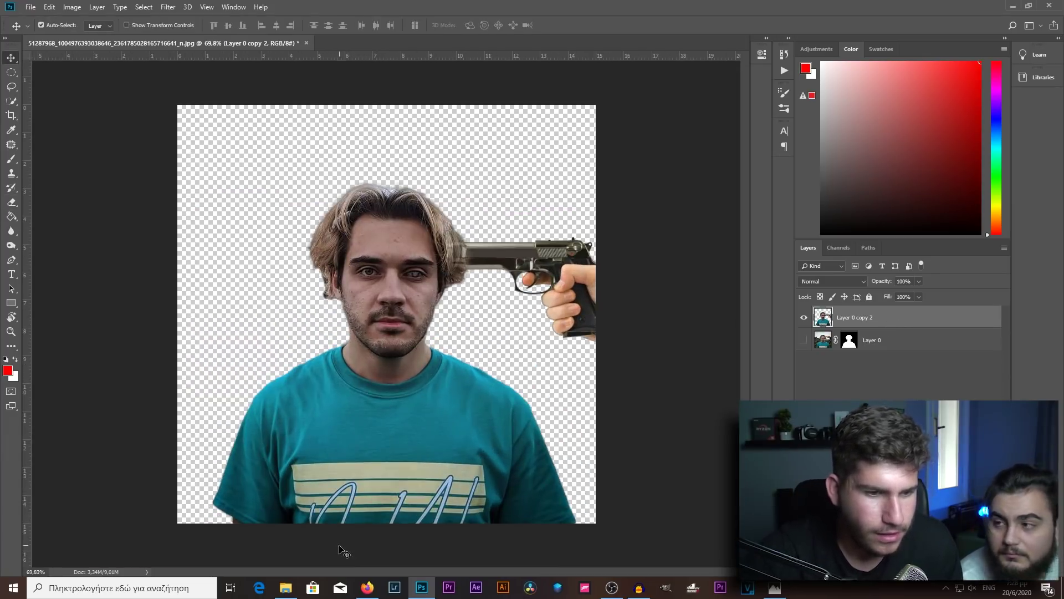
Place the orange INMATE 247569 shirt PNG and scale it to fit over the man's torso
{"action": "left_click", "coordinate": [286, 588]}
{"action": "left_click_drag", "start_coordinate": [612, 325], "coordinate": [363, 358]}
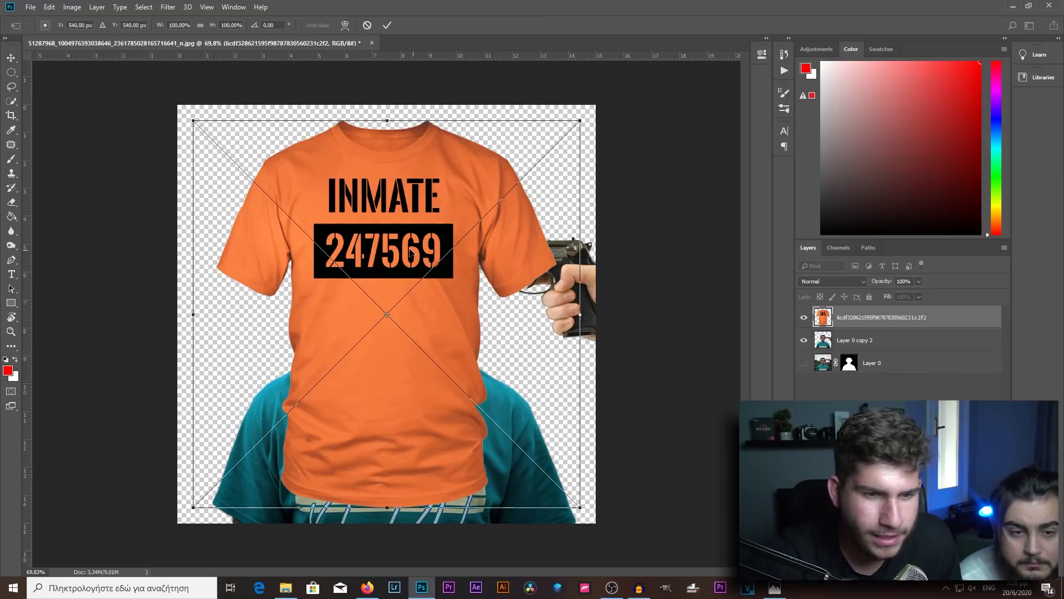
{"action": "mouse_move", "coordinate": [411, 250]}
{"action": "left_mouse_down"}
{"action": "mouse_move", "coordinate": [416, 486]}
{"action": "mouse_move", "coordinate": [425, 488]}
{"action": "left_mouse_up"}
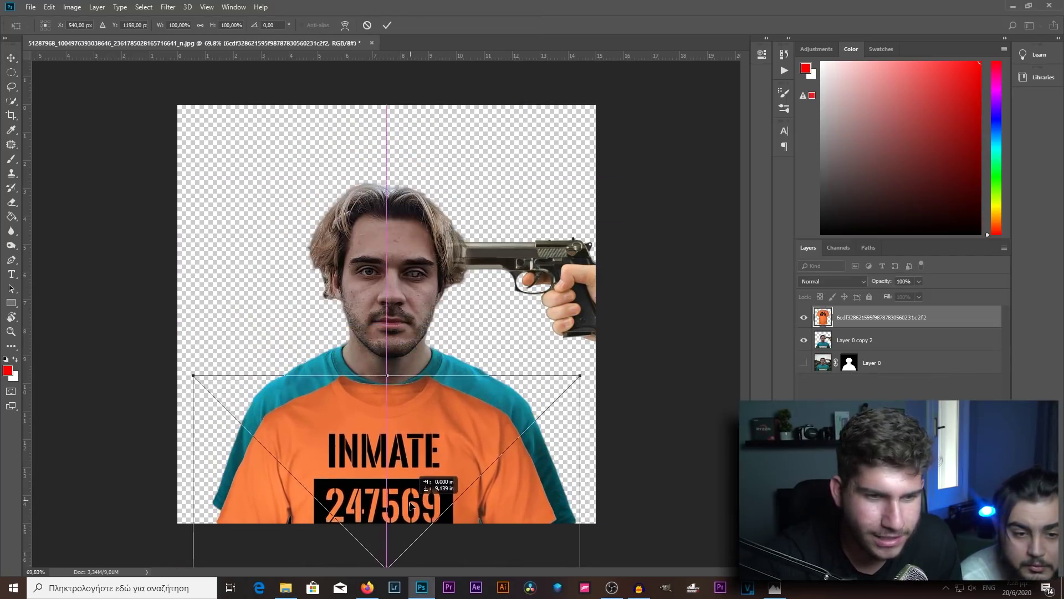
{"action": "left_click_drag", "start_coordinate": [592, 359], "coordinate": [635, 351]}
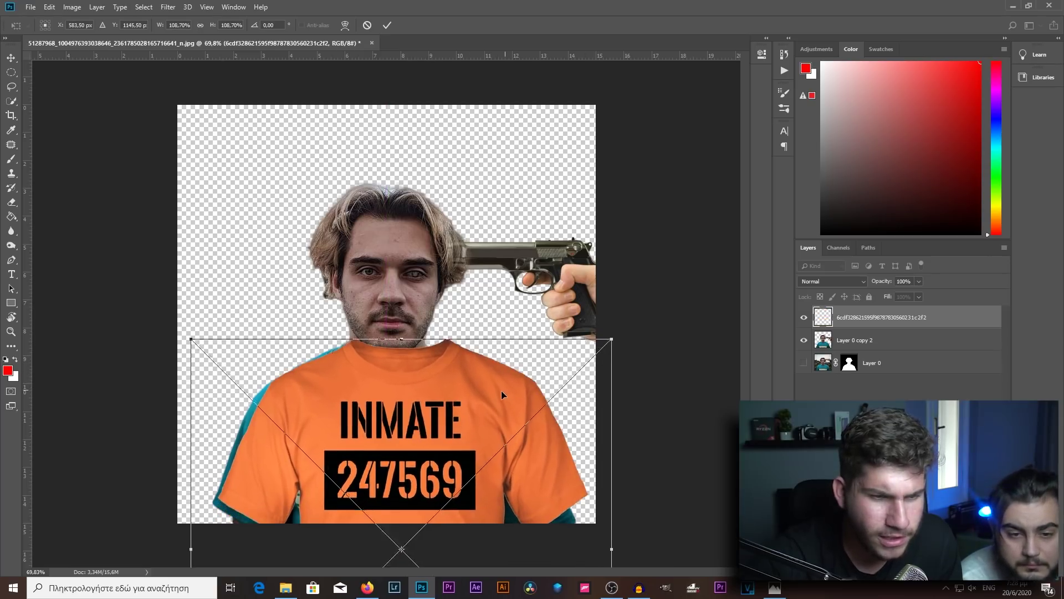
{"action": "left_click_drag", "start_coordinate": [501, 390], "coordinate": [491, 401]}
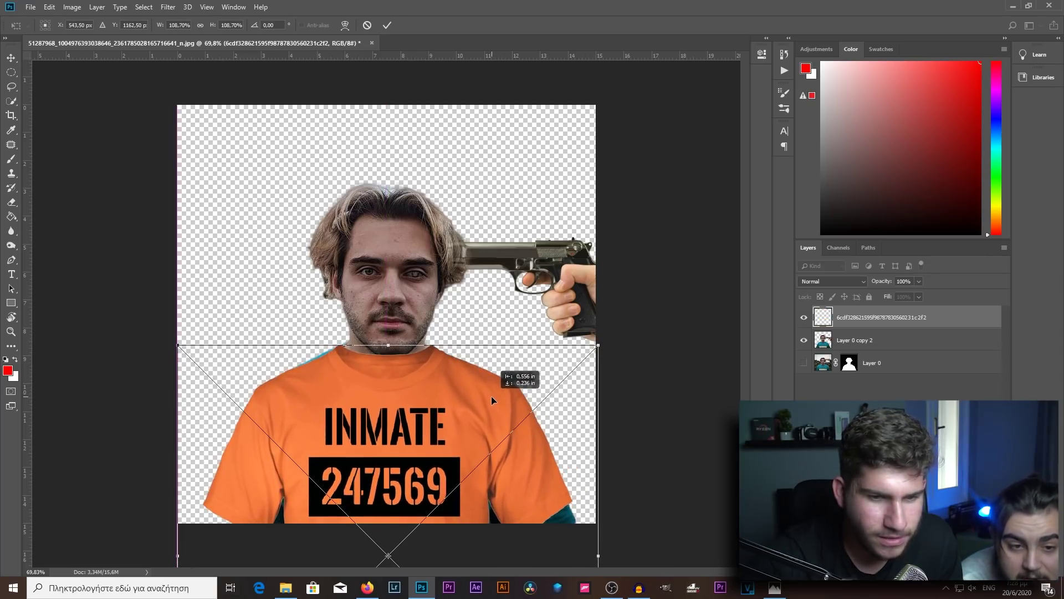
{"action": "left_click_drag", "start_coordinate": [492, 396], "coordinate": [500, 395]}
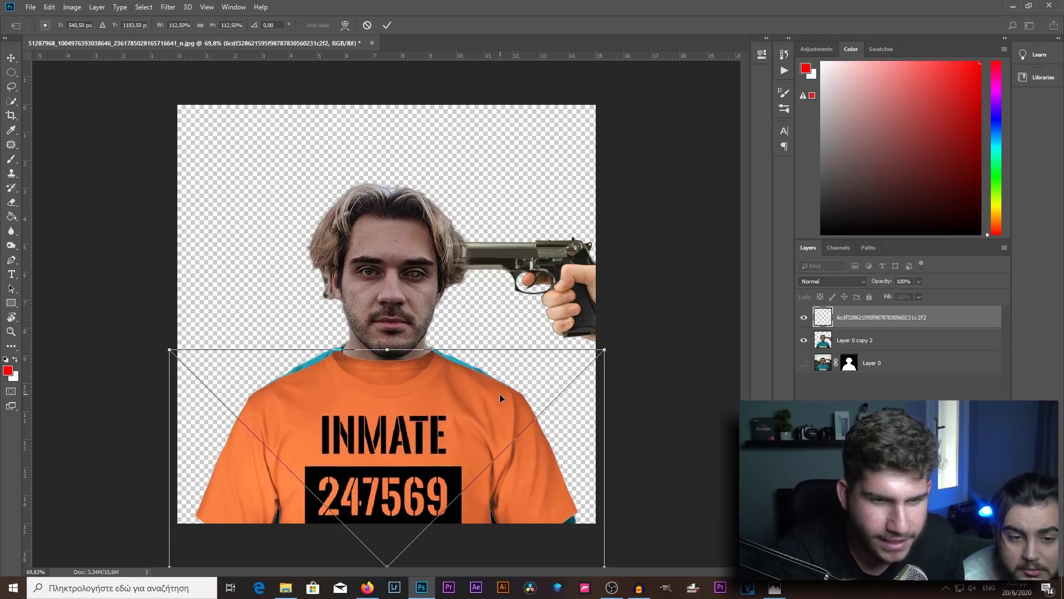
{"action": "key", "text": "Return"}
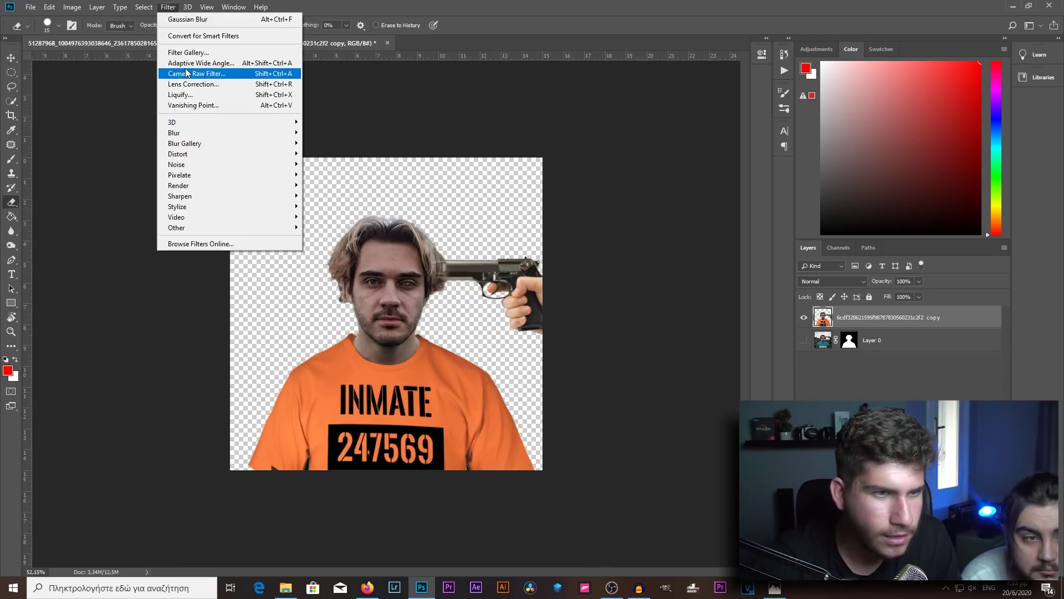
In Liquify, mask the left jaw and neck against warping, then clear the mask
{"action": "left_click", "coordinate": [187, 95]}
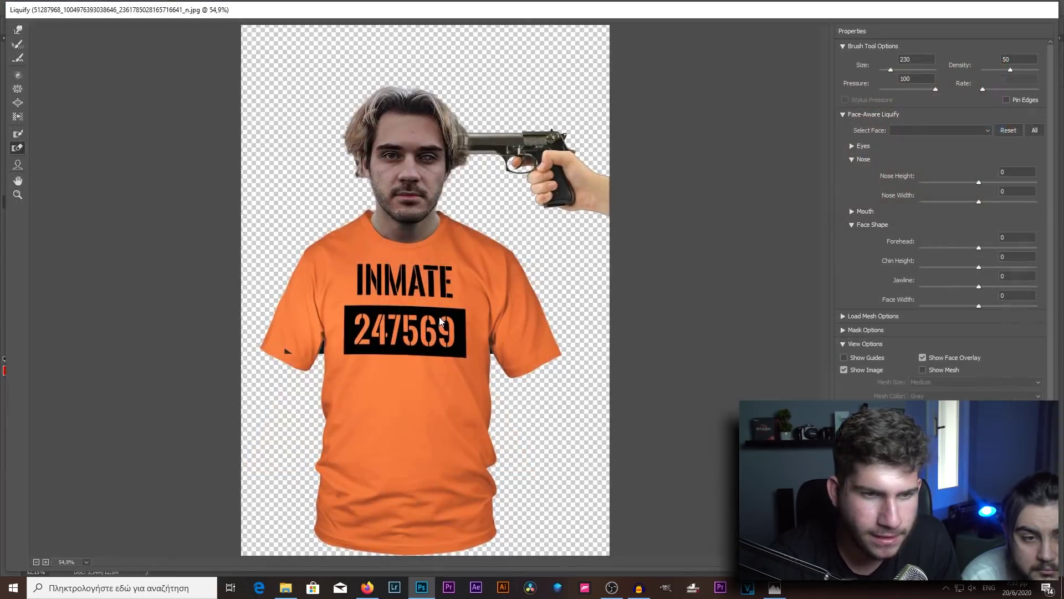
{"action": "left_click_drag", "start_coordinate": [358, 210], "coordinate": [366, 233]}
{"action": "scroll", "coordinate": [333, 266], "scroll_direction": "up", "scroll_amount": 5}
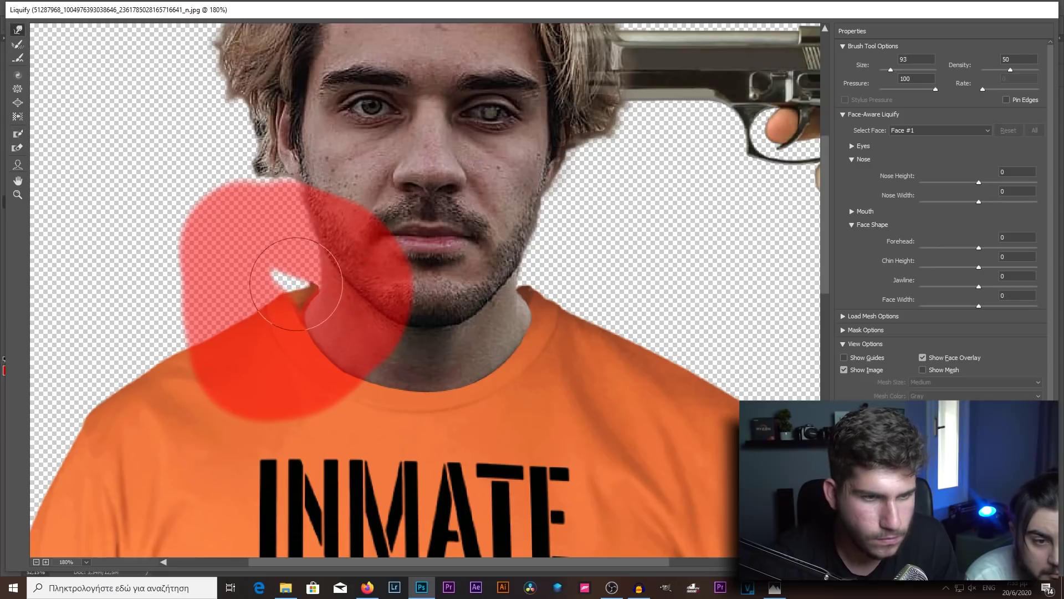
{"action": "key", "text": "ctrl+z"}
{"action": "key", "text": "e"}
{"action": "key", "text": "w"}
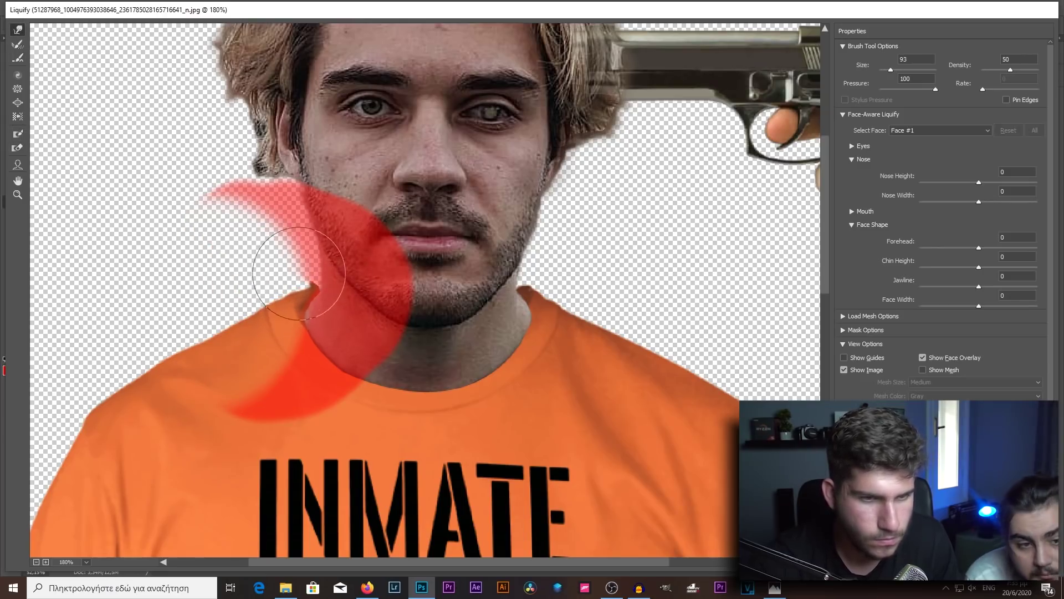
{"action": "key", "text": "ctrl+z"}
{"action": "scroll", "coordinate": [233, 292], "scroll_direction": "down", "scroll_amount": 1}
Freeze and then clear the left cheek, and apply the Liquify face reshaping
{"action": "key", "text": "f"}
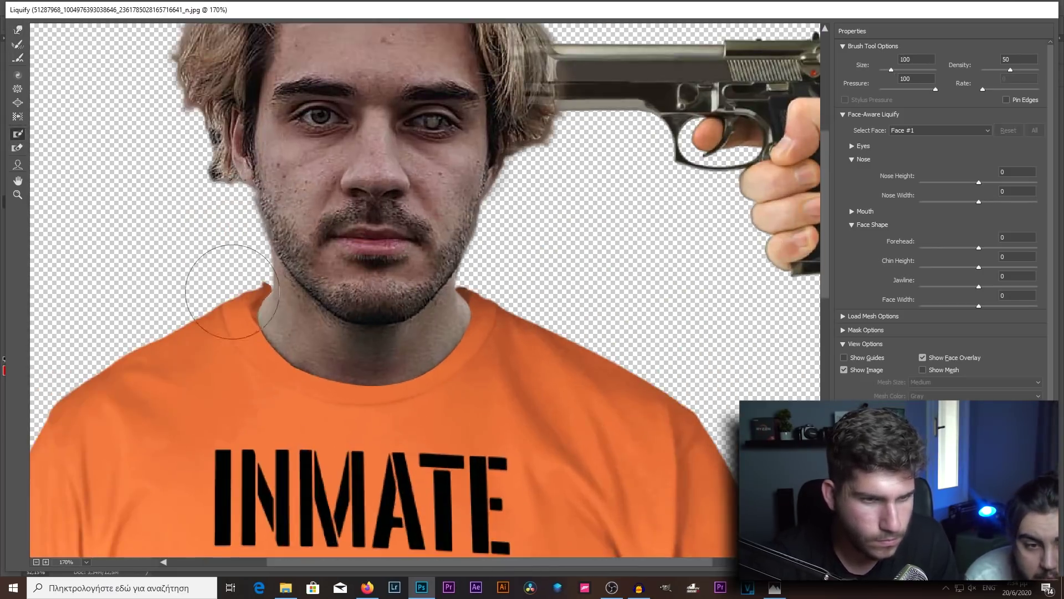
{"action": "mouse_move", "coordinate": [279, 285]}
{"action": "left_mouse_down"}
{"action": "mouse_move", "coordinate": [311, 233]}
{"action": "mouse_move", "coordinate": [289, 189]}
{"action": "left_mouse_up"}
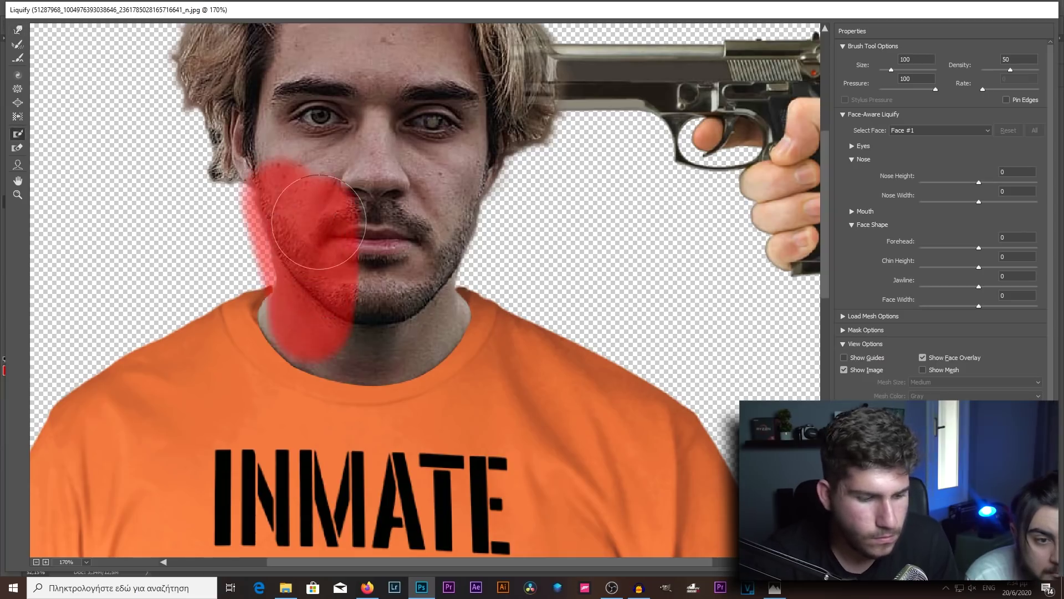
{"action": "key", "text": "ctrl+z"}
{"action": "key", "text": "ctrl+0"}
{"action": "key", "text": "d"}
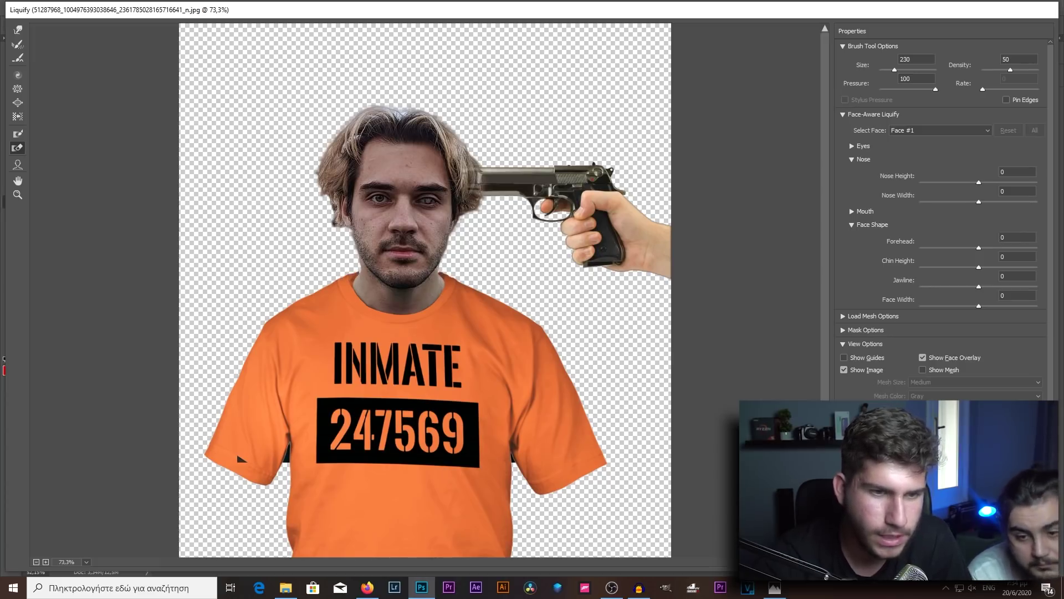
{"action": "key", "text": "Return"}
Open the prison corridor photo 179474.jpg in Photoshop from File Explorer
{"action": "scroll", "coordinate": [400, 384], "scroll_direction": "up", "scroll_amount": 1}
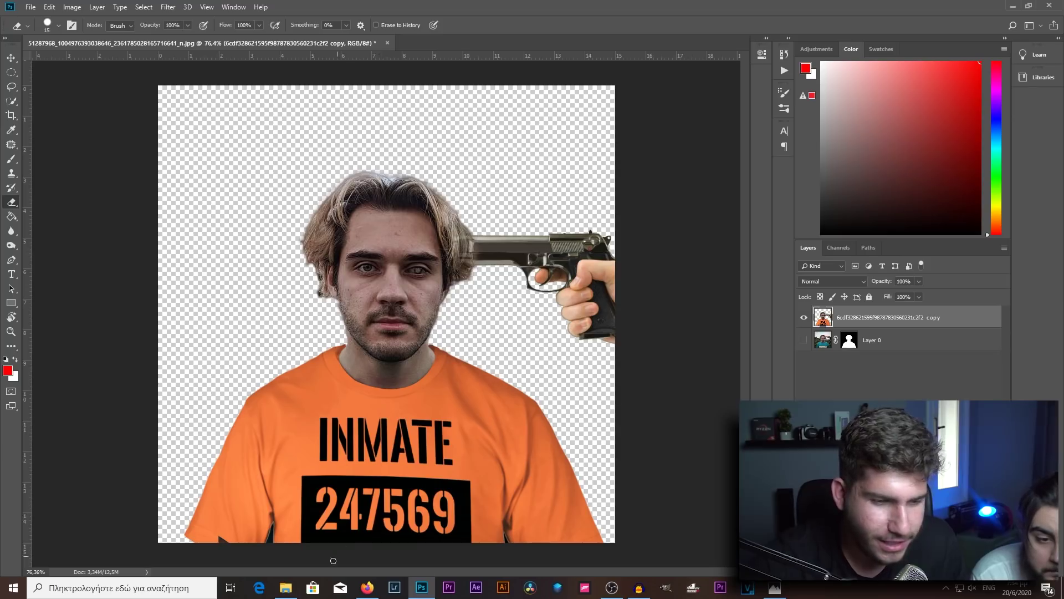
{"action": "left_click", "coordinate": [286, 587]}
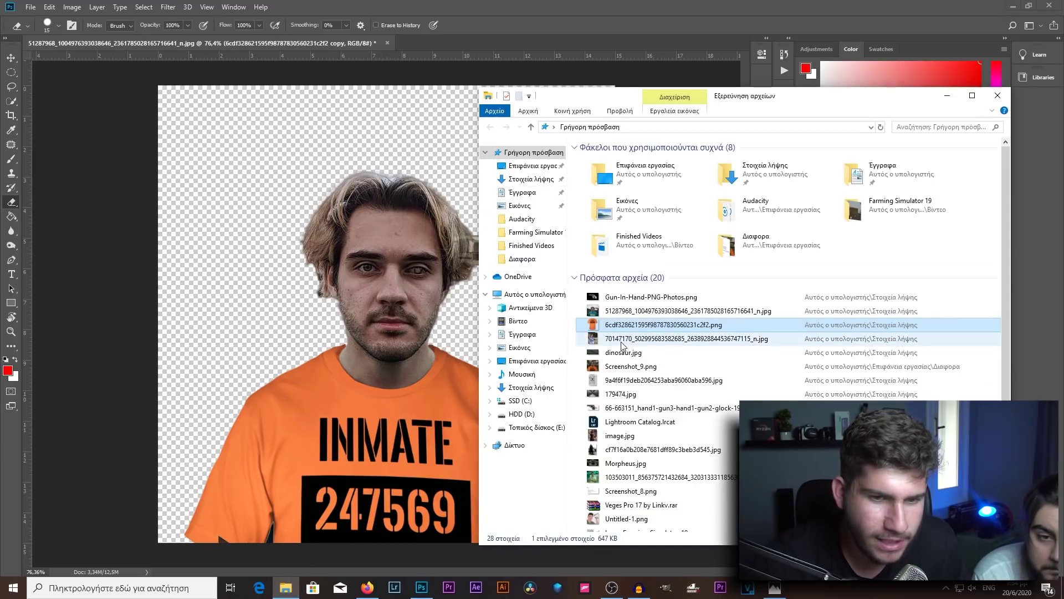
{"action": "mouse_move", "coordinate": [618, 394]}
{"action": "left_mouse_down"}
{"action": "mouse_move", "coordinate": [521, 325]}
{"action": "mouse_move", "coordinate": [411, 39]}
{"action": "left_mouse_up"}
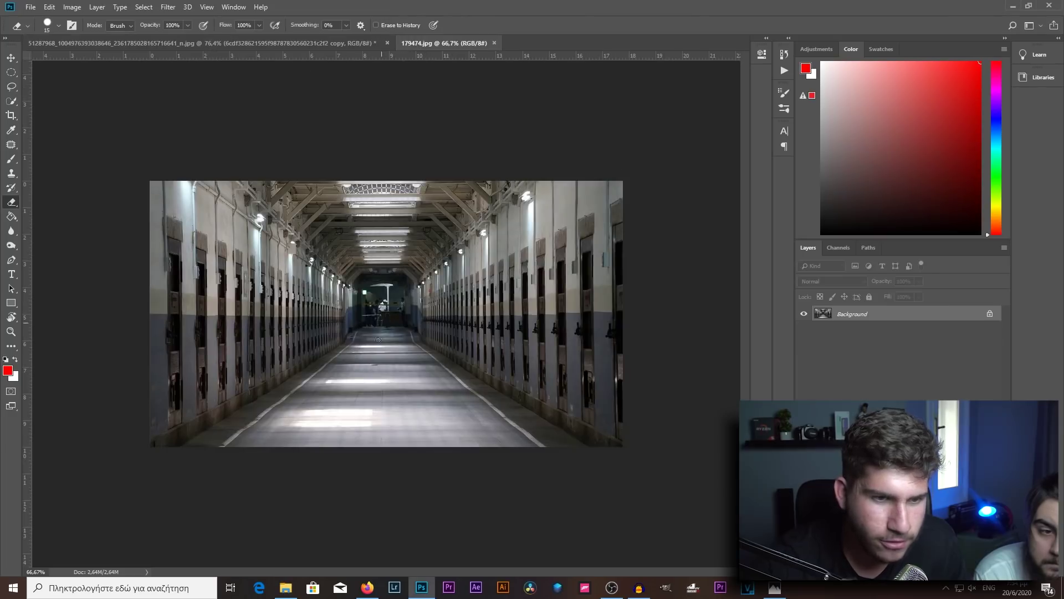
Copy the inmate-and-gun layer from the portrait document into the corridor photo
{"action": "left_click", "coordinate": [231, 45]}
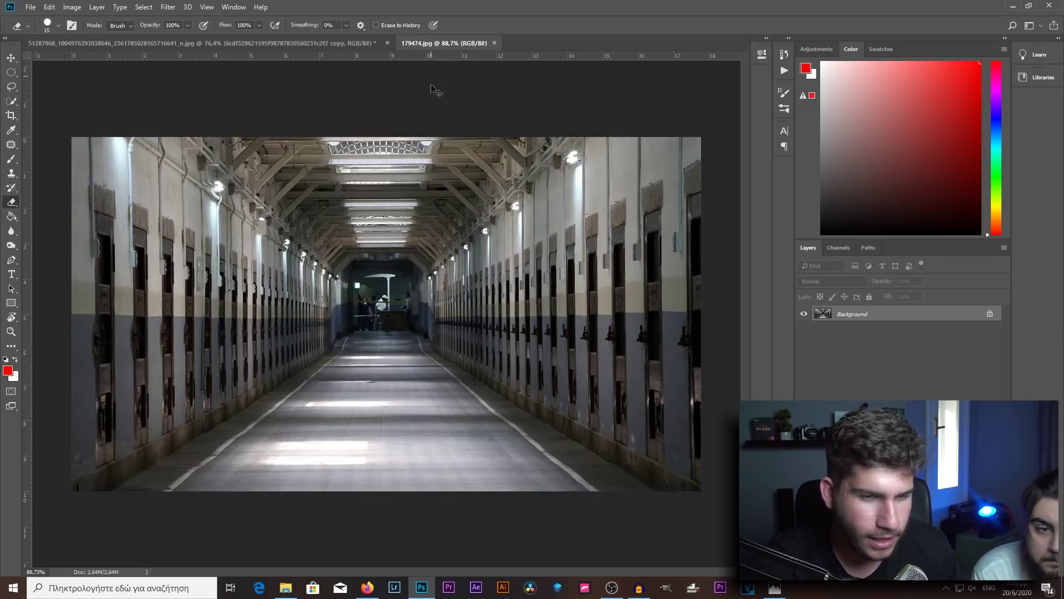
{"action": "left_click_drag", "start_coordinate": [431, 43], "coordinate": [440, 375]}
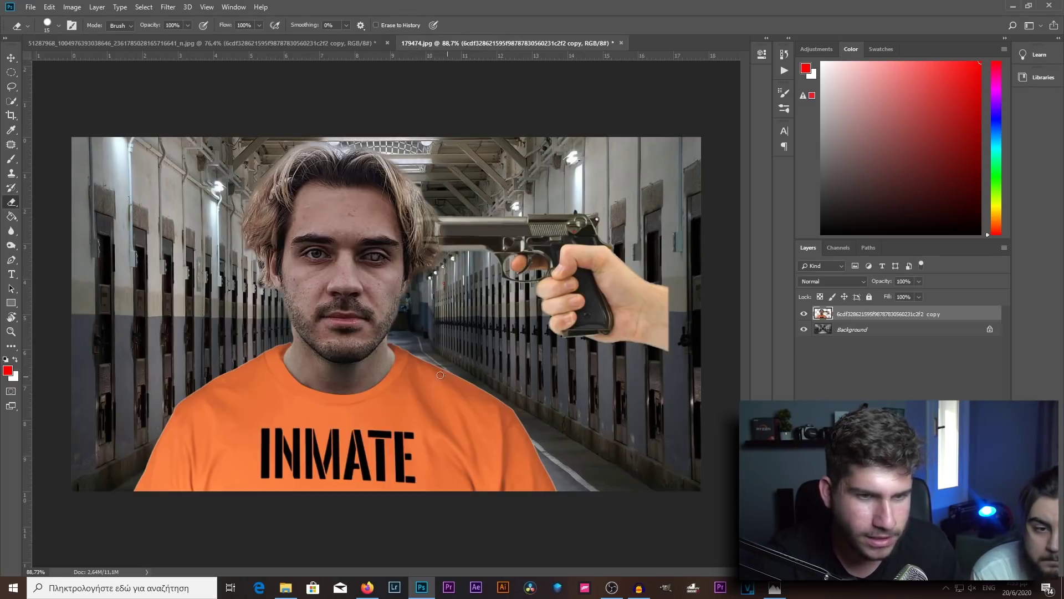
{"action": "scroll", "coordinate": [436, 372], "scroll_direction": "down", "scroll_amount": 3}
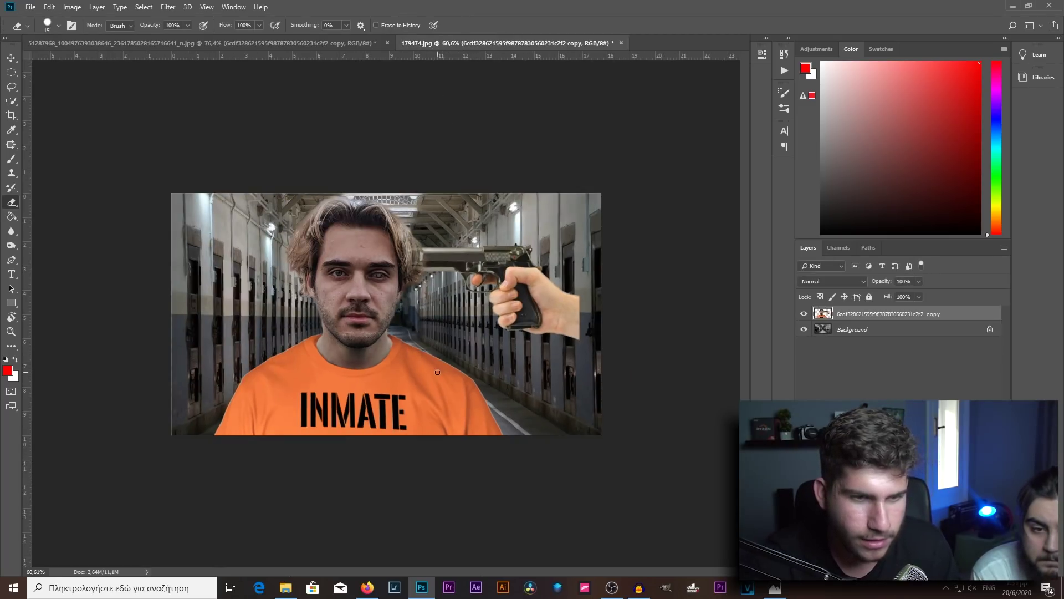
Scale the inmate down and move him right of centre in the corridor
{"action": "key", "text": "ctrl+t"}
{"action": "left_click_drag", "start_coordinate": [594, 192], "coordinate": [519, 255]}
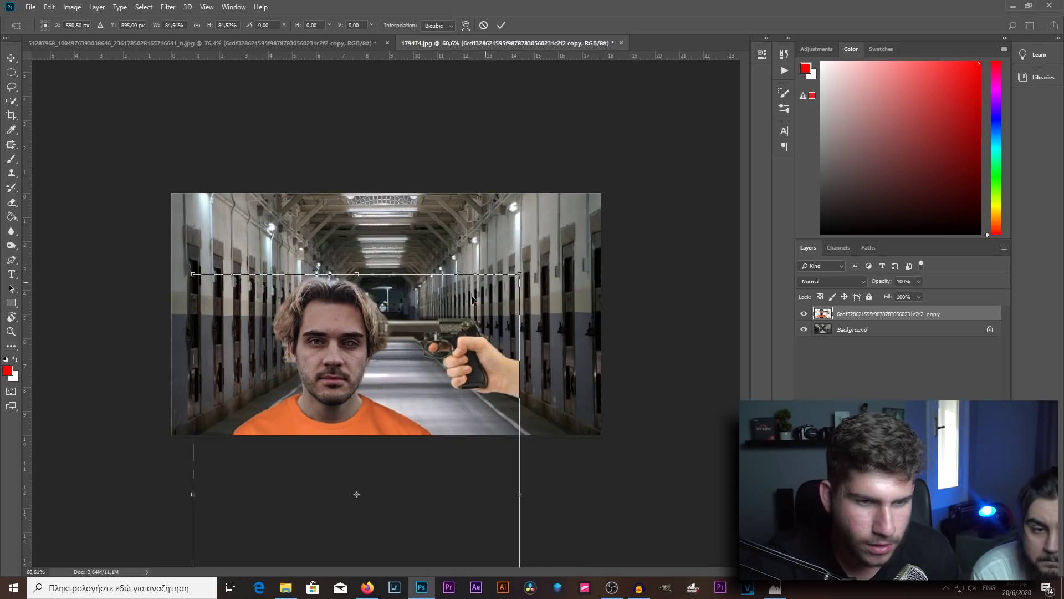
{"action": "left_click_drag", "start_coordinate": [431, 315], "coordinate": [515, 260]}
{"action": "left_click", "coordinate": [501, 25]}
Tune the Levels Red channel, raising the black input and lowering the white output
{"action": "key", "text": "e"}
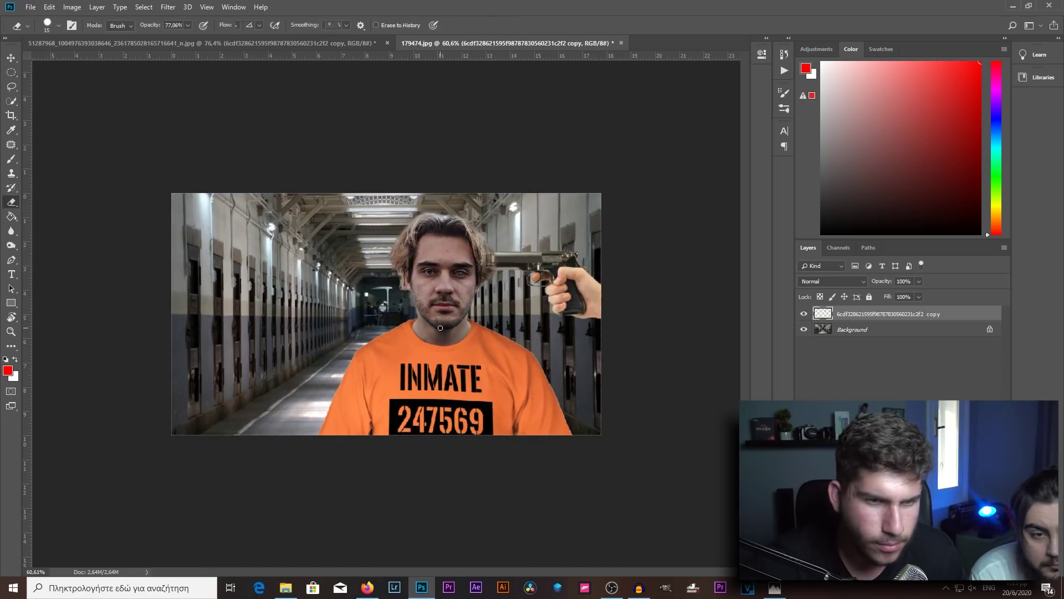
{"action": "scroll", "coordinate": [434, 314], "scroll_direction": "up", "scroll_amount": 4}
{"action": "scroll", "coordinate": [434, 314], "scroll_direction": "down", "scroll_amount": 2}
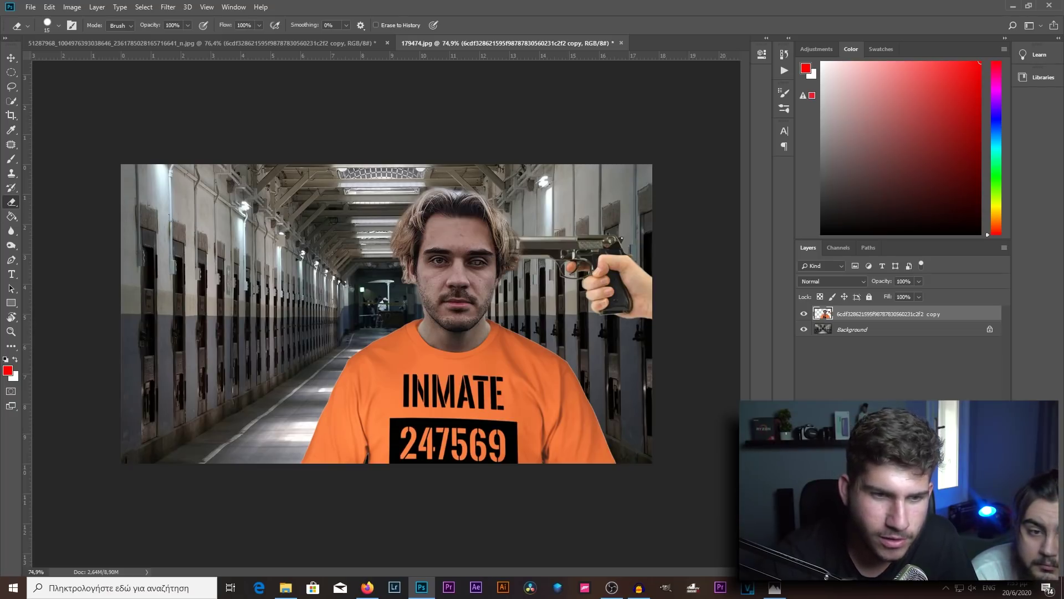
{"action": "left_click_drag", "start_coordinate": [613, 164], "coordinate": [622, 166]}
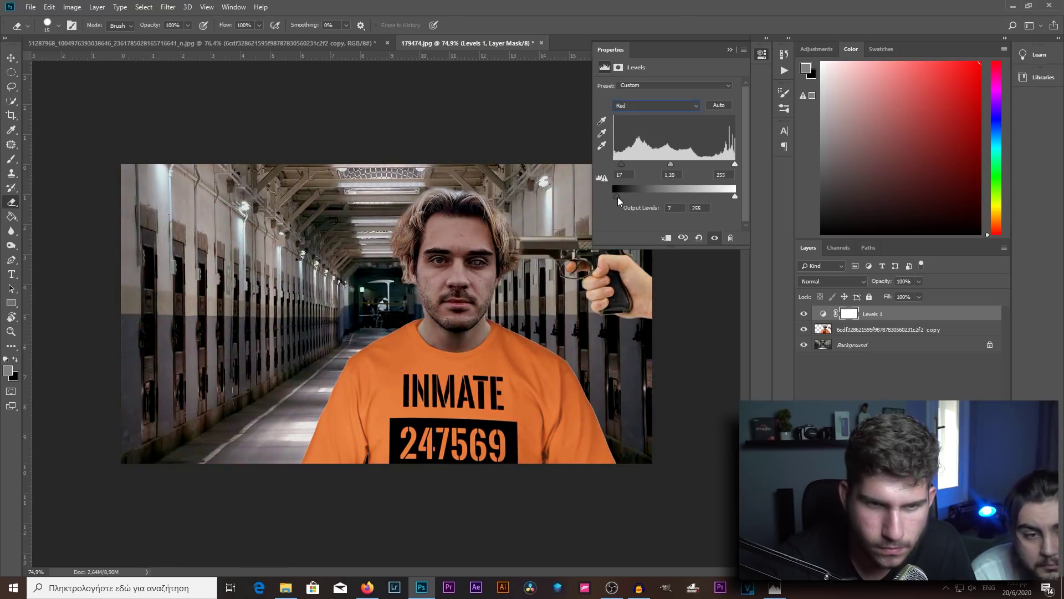
Finish the Blue-channel Levels tweak, then toggle the Levels layer off and on to compare
{"action": "key", "text": "Down"}
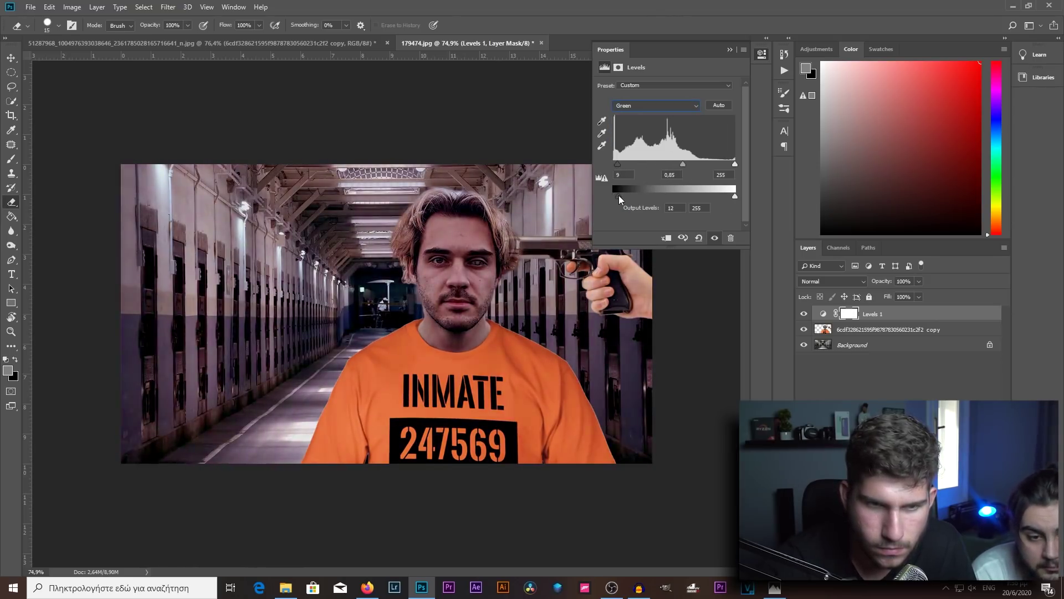
{"action": "left_click", "coordinate": [768, 152]}
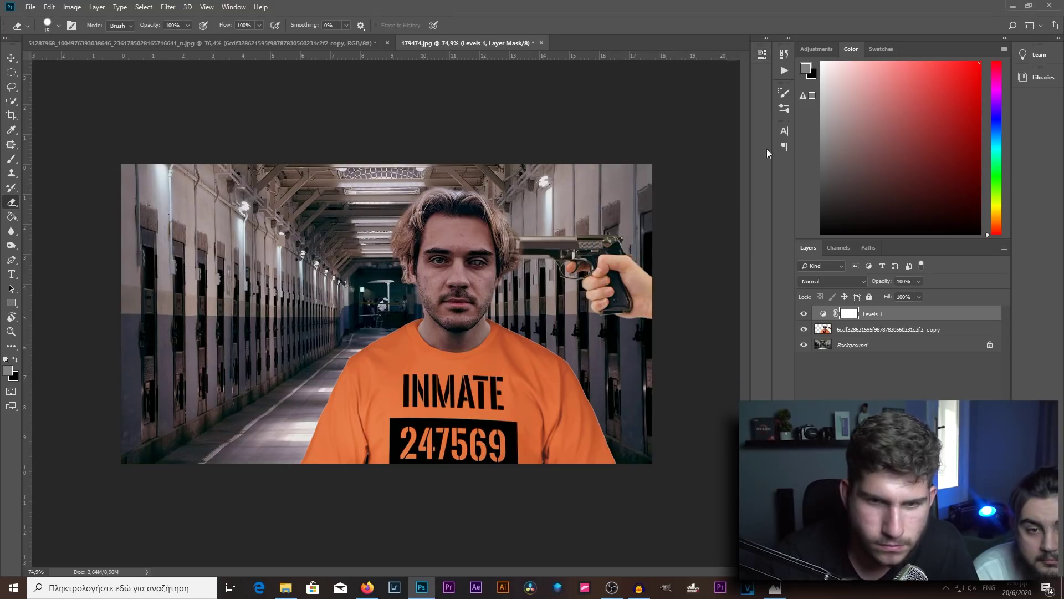
{"action": "left_click", "coordinate": [804, 314]}
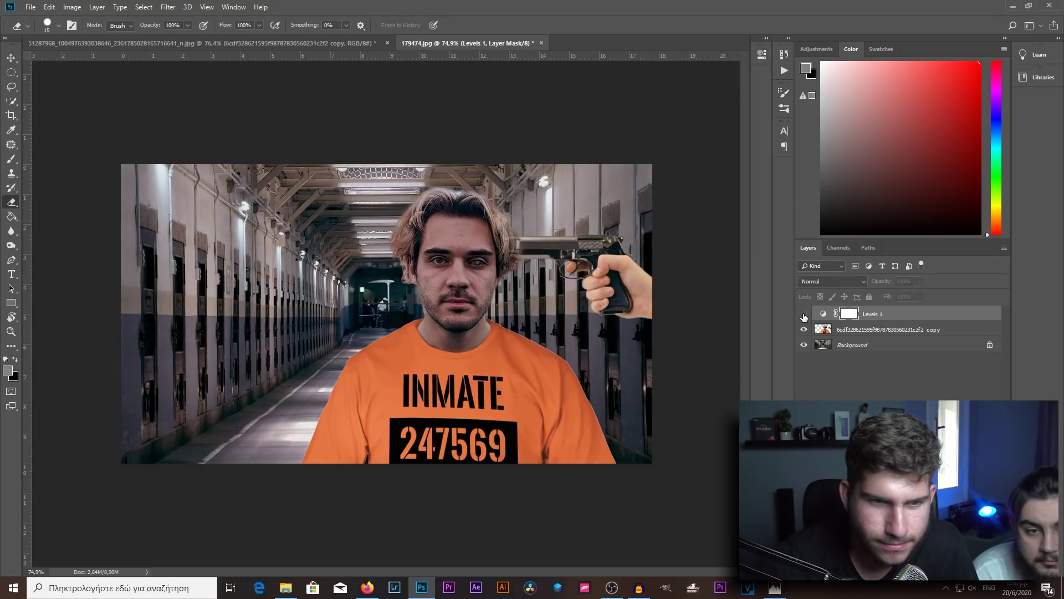
{"action": "left_click", "coordinate": [804, 315]}
{"action": "left_click", "coordinate": [805, 314]}
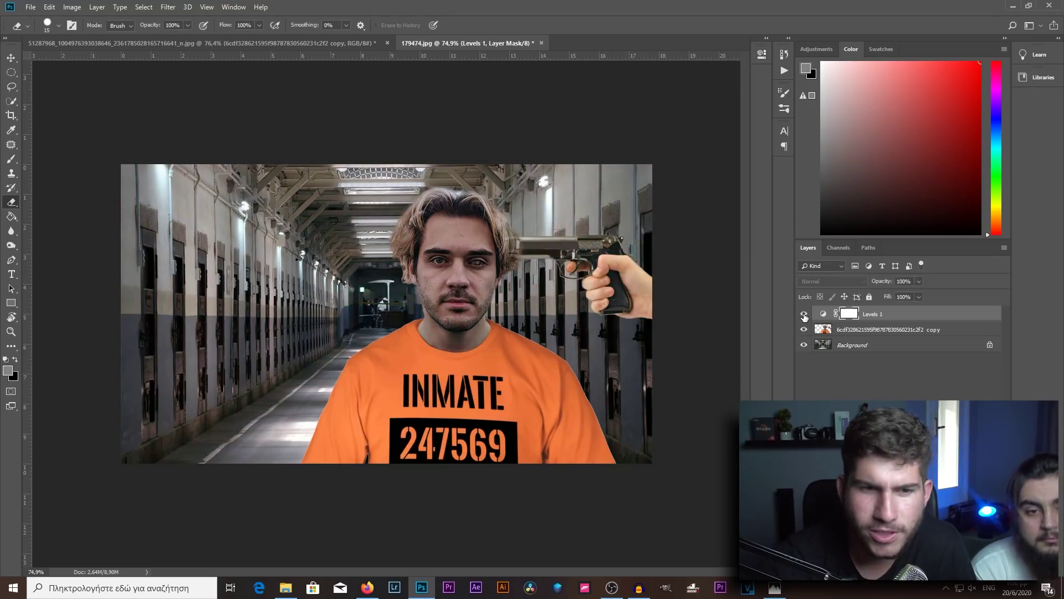
{"action": "left_click", "coordinate": [804, 315]}
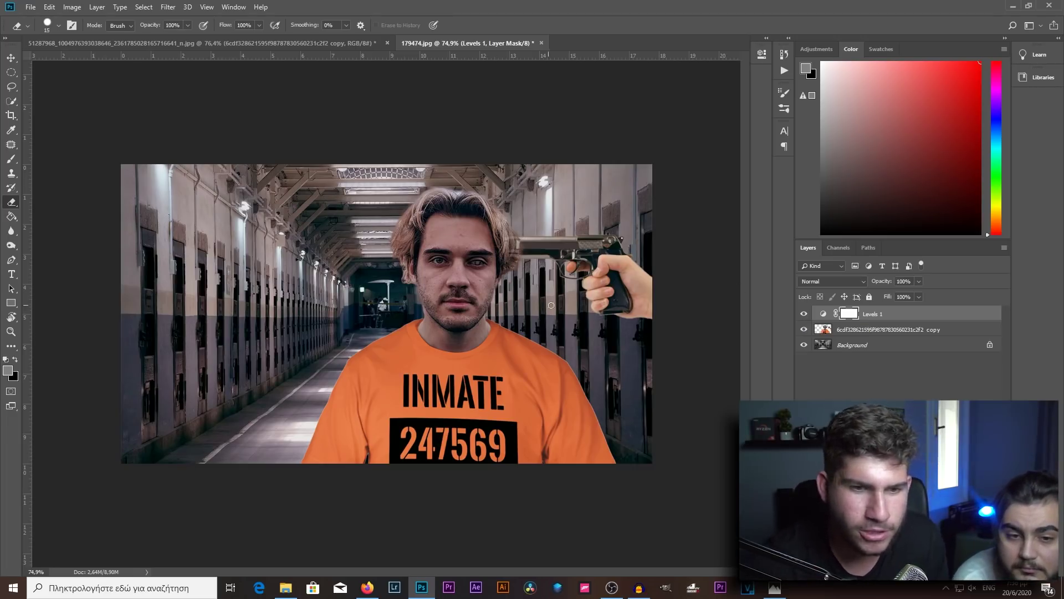
Find the Daily Prophet 'Escape from Azkaban' newspaper in image search and save it
{"action": "key", "text": "alt+Tab"}
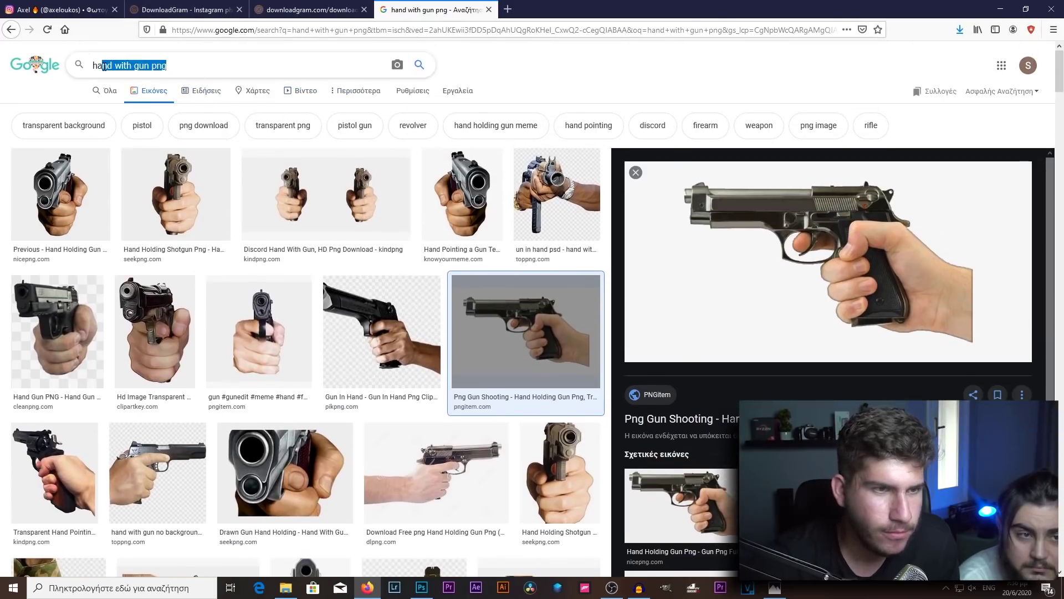
{"action": "type", "text": "pr"}
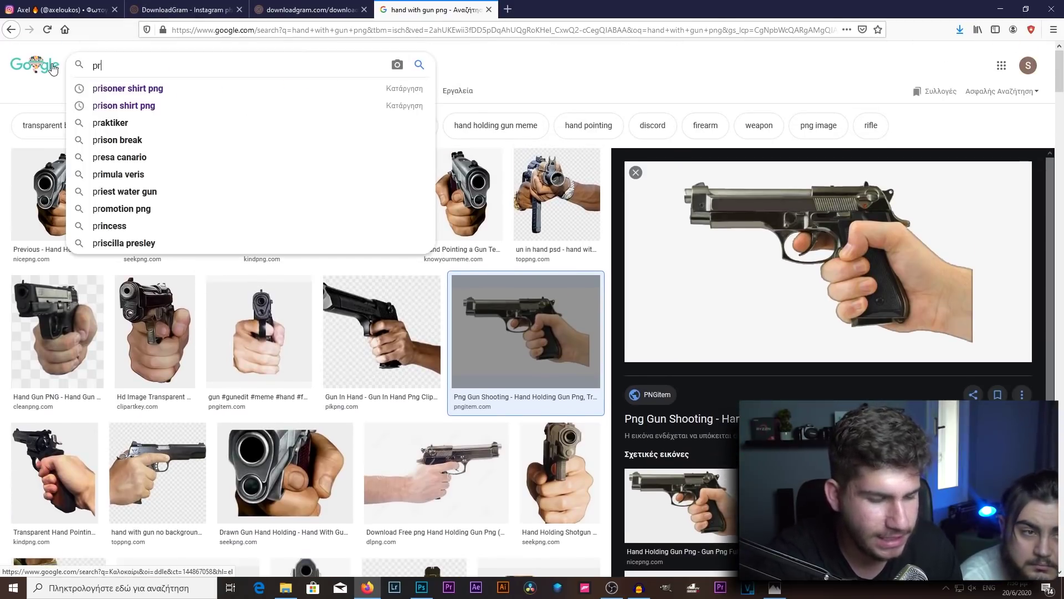
{"action": "type", "text": "isoner of azkaban newspaper"}
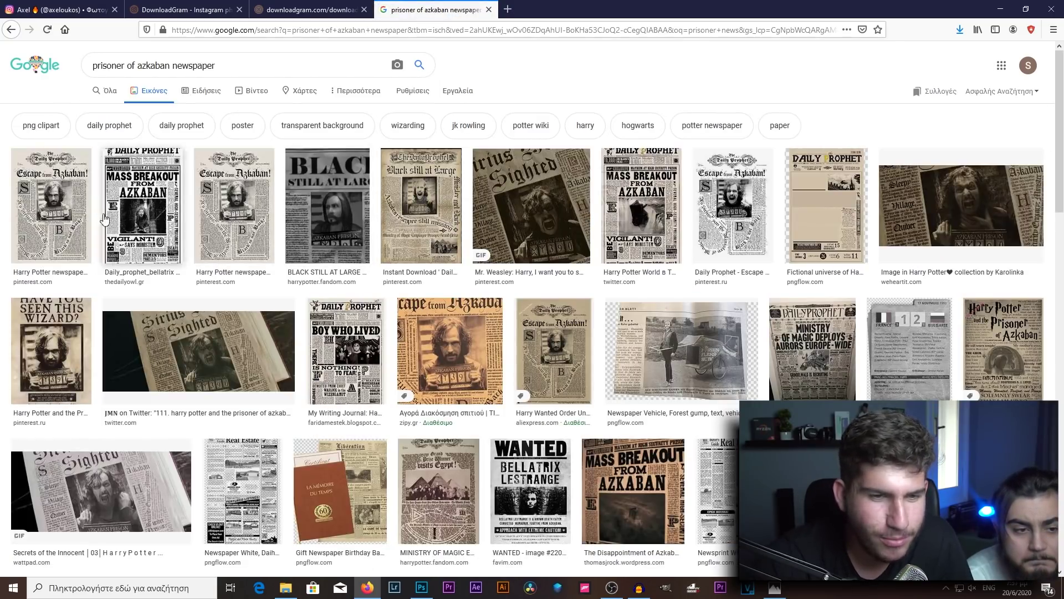
{"action": "left_click", "coordinate": [40, 219]}
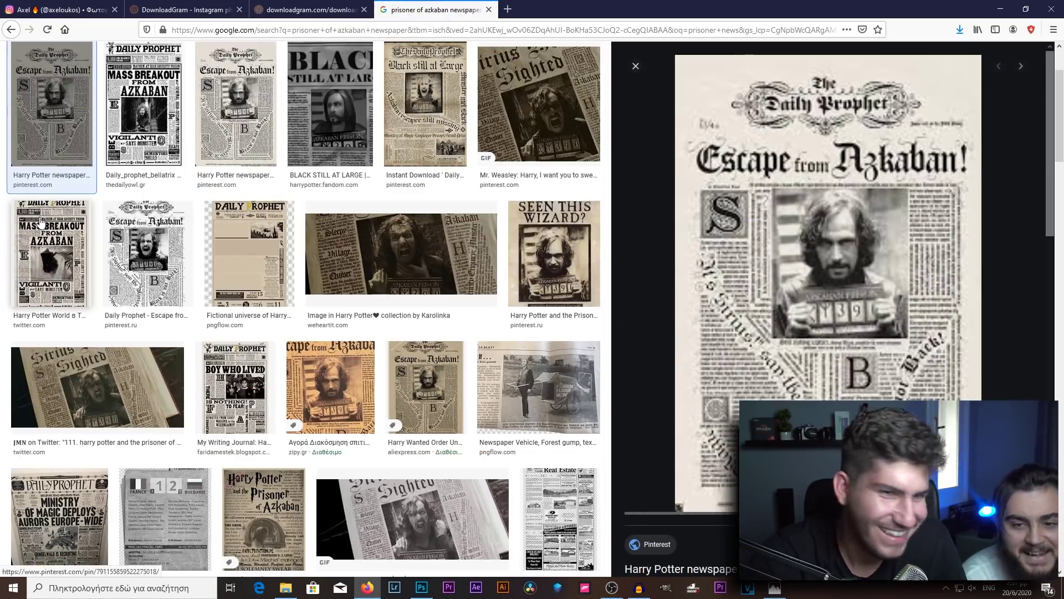
{"action": "right_click", "coordinate": [814, 279]}
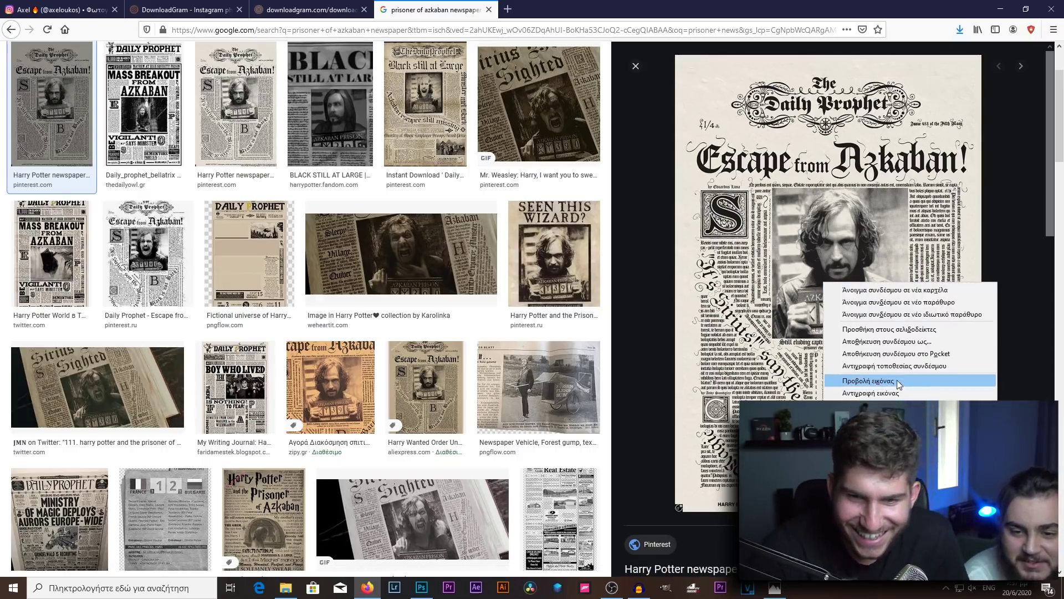
{"action": "key", "text": "Escape"}
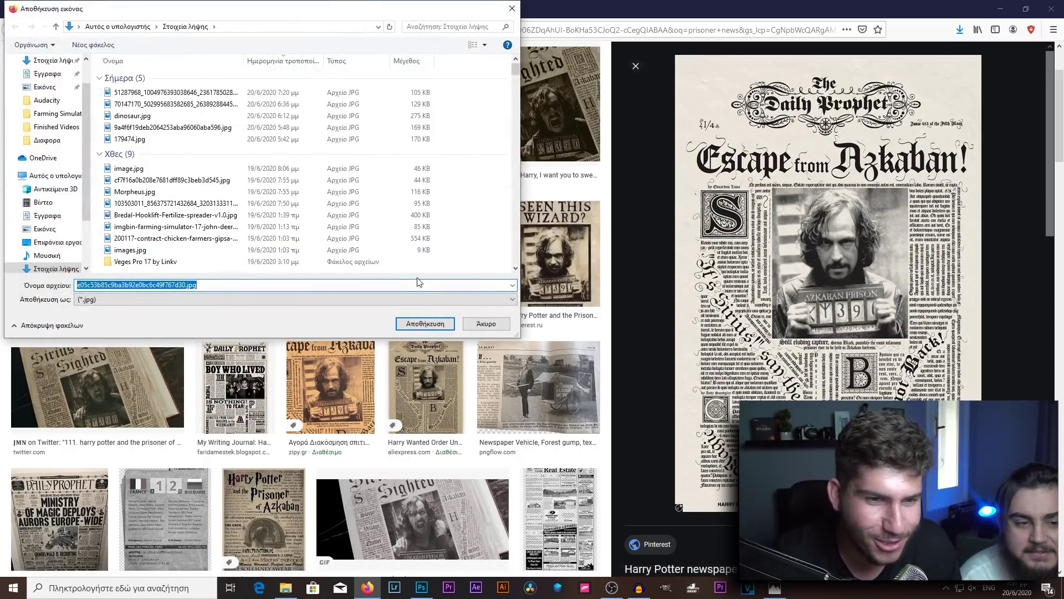
{"action": "key", "text": "Return"}
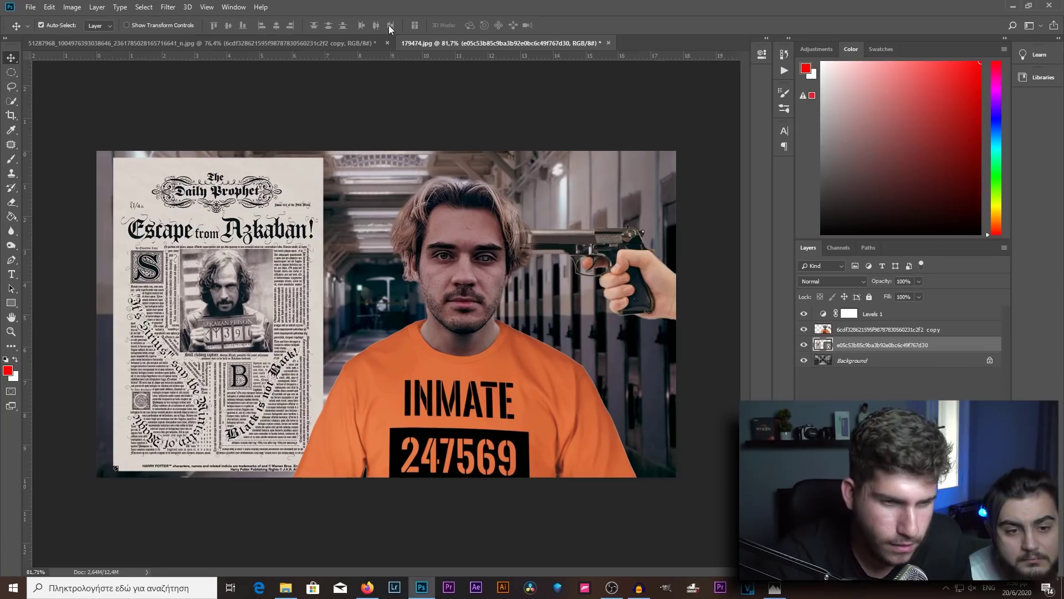
Pan the placed newspaper to bring its mugshot into view
{"action": "scroll", "coordinate": [266, 356], "scroll_direction": "up", "scroll_amount": 4}
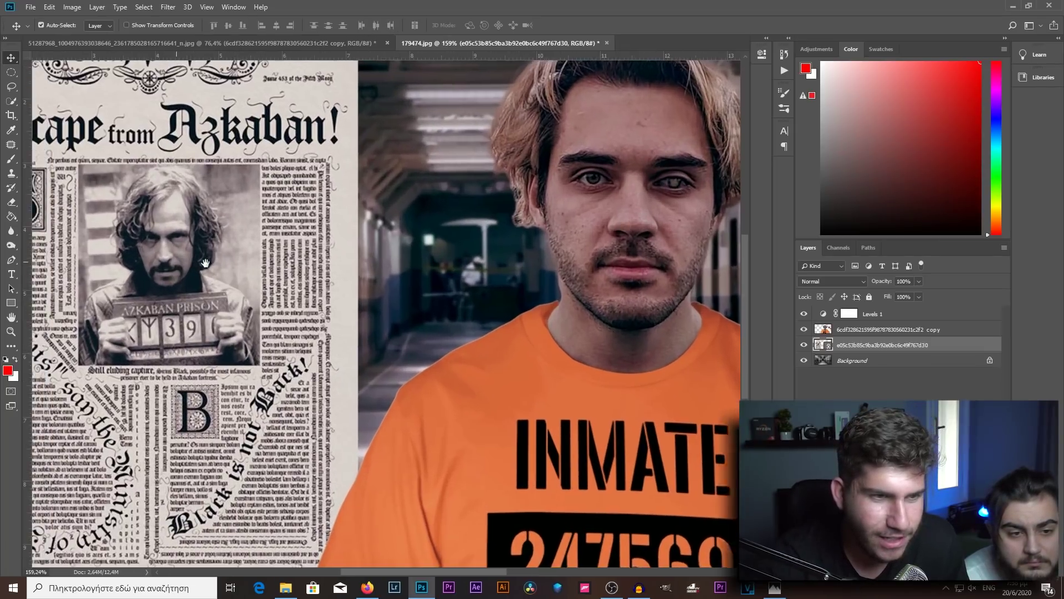
{"action": "left_click_drag", "start_coordinate": [221, 258], "coordinate": [245, 261]}
{"action": "key", "text": "w"}
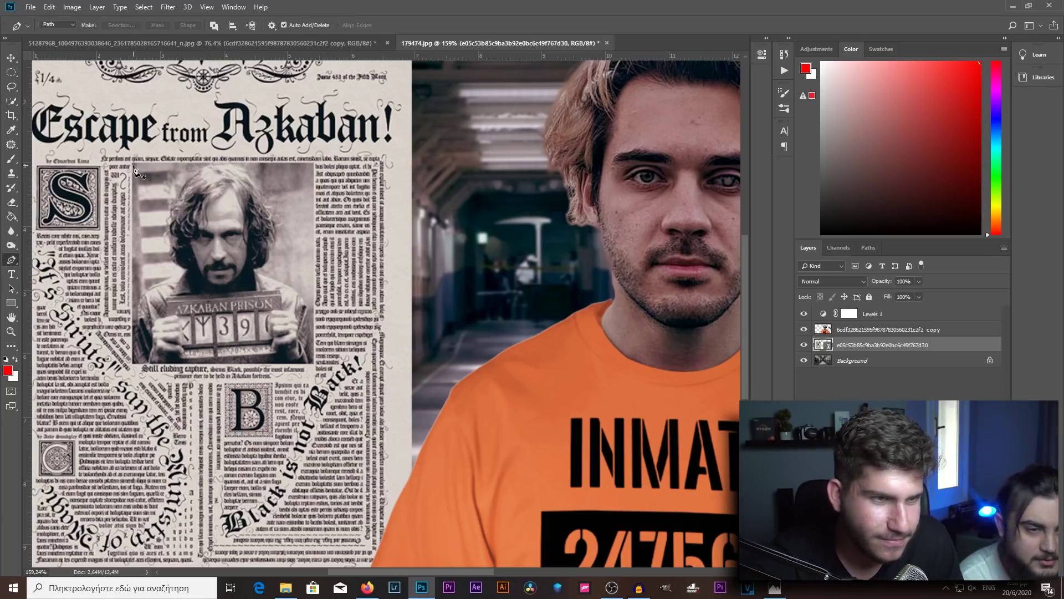
Turn the path around the mugshot into a selection with no feathering
{"action": "right_click", "coordinate": [202, 178]}
{"action": "left_click", "coordinate": [232, 243]}
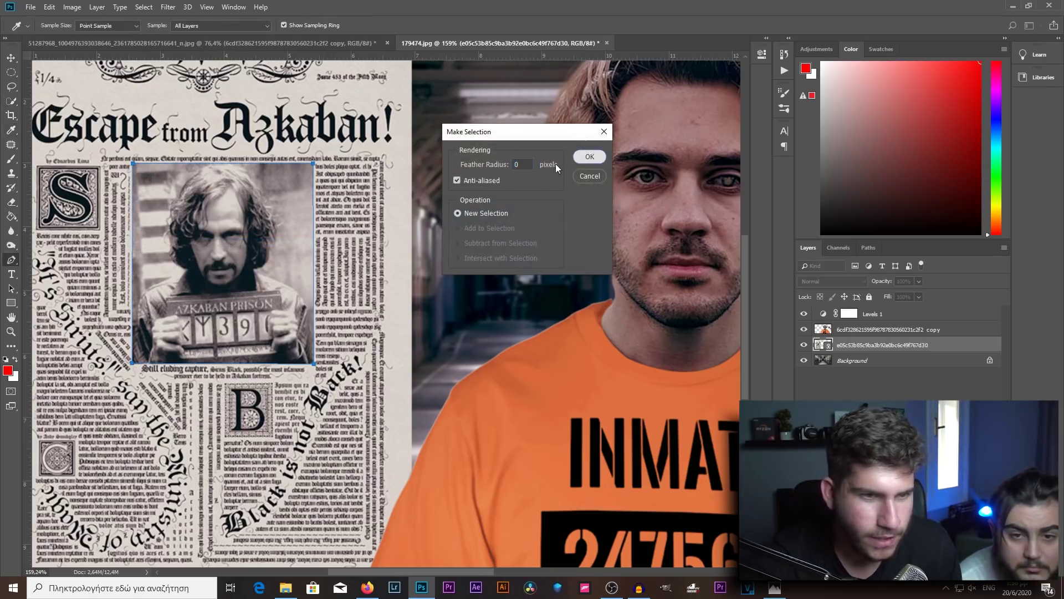
{"action": "key", "text": "Return"}
Erase the mugshot photo out of the newspaper layer and deselect
{"action": "key", "text": "e"}
{"action": "left_click", "coordinate": [257, 188]}
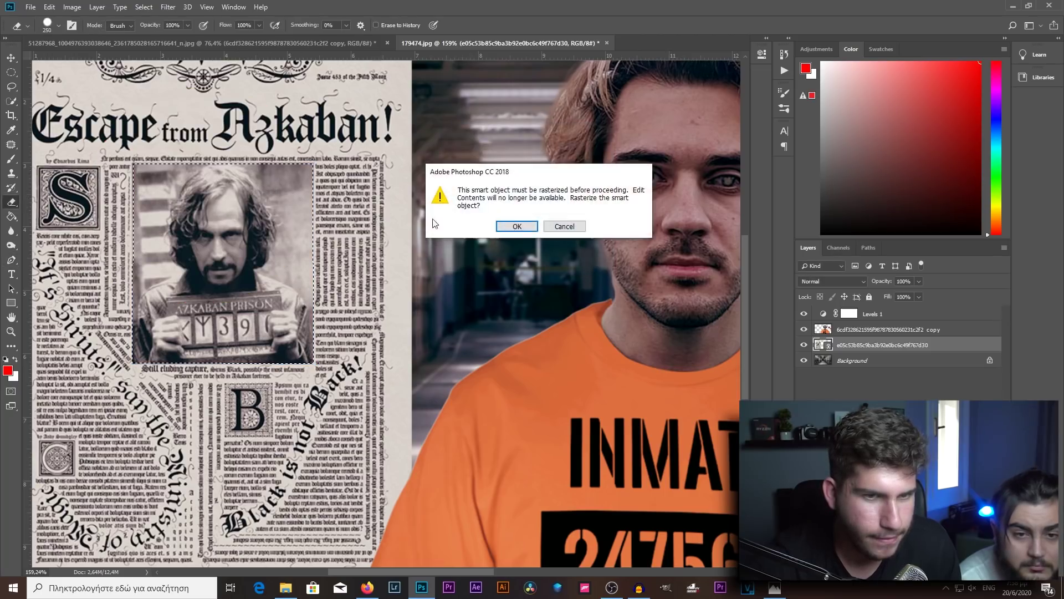
{"action": "key", "text": "Return"}
{"action": "left_click_drag", "start_coordinate": [188, 222], "coordinate": [237, 338]}
{"action": "scroll", "coordinate": [238, 339], "scroll_direction": "down", "scroll_amount": 2}
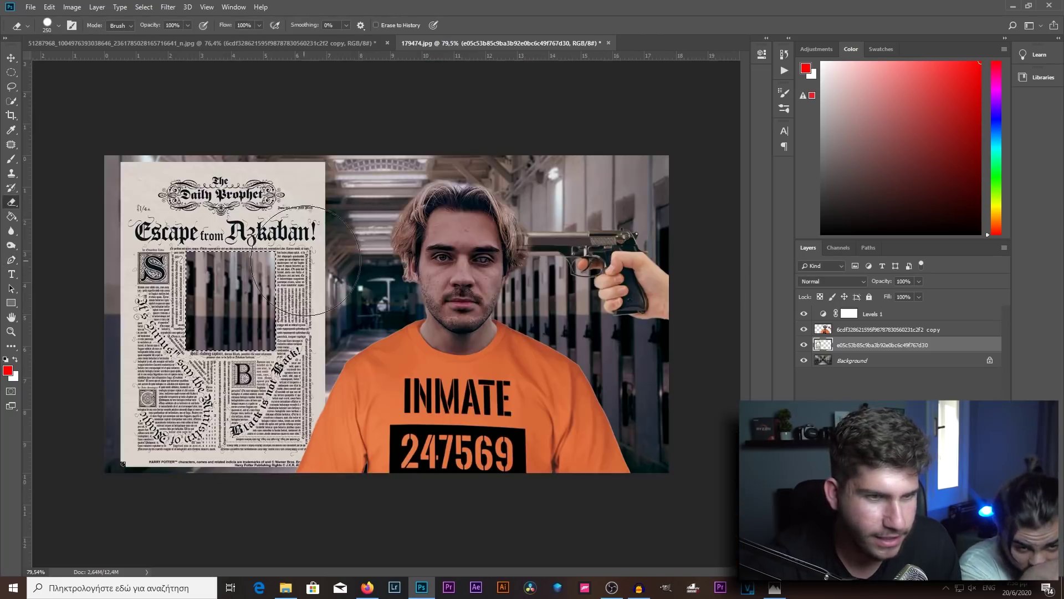
{"action": "scroll", "coordinate": [384, 308], "scroll_direction": "down", "scroll_amount": 1}
{"action": "key", "text": "ctrl+d"}
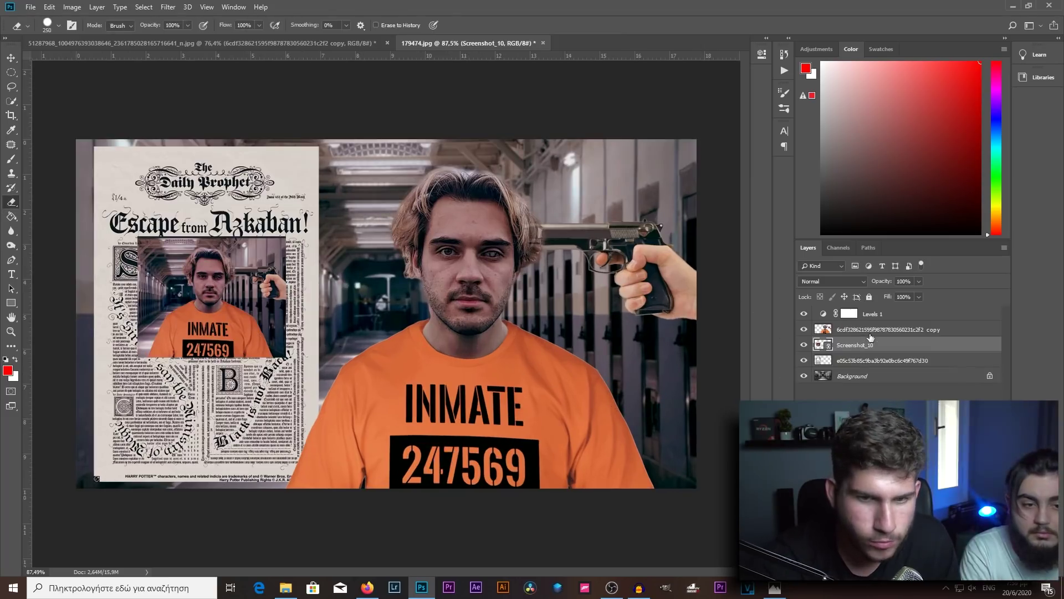
Move the inmate screenshot layer beneath the newspaper and fit it inside the hole
{"action": "left_click_drag", "start_coordinate": [919, 348], "coordinate": [919, 361]}
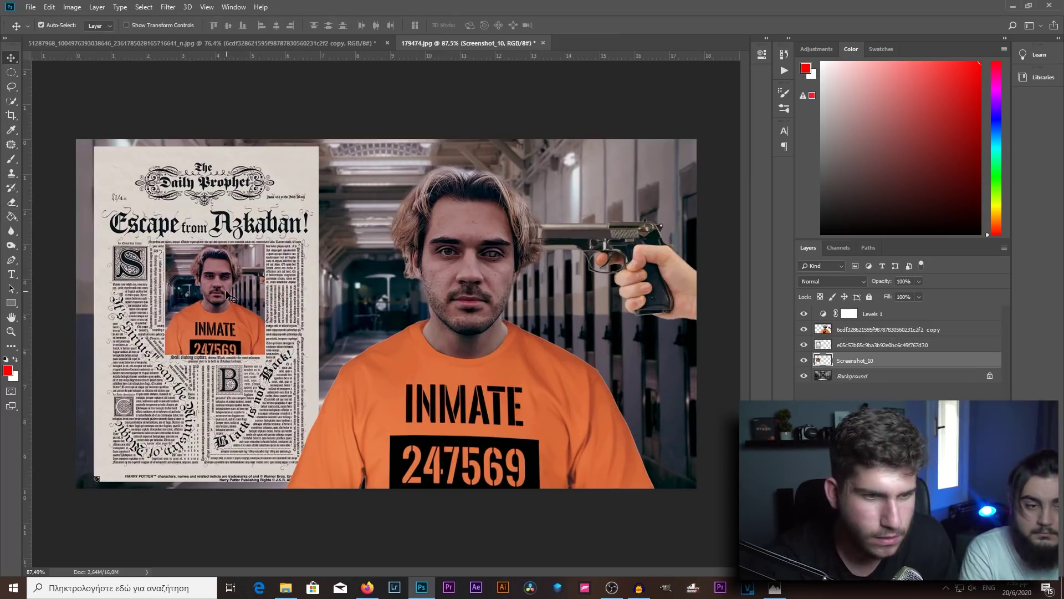
{"action": "key", "text": "v"}
{"action": "left_click_drag", "start_coordinate": [219, 288], "coordinate": [226, 296]}
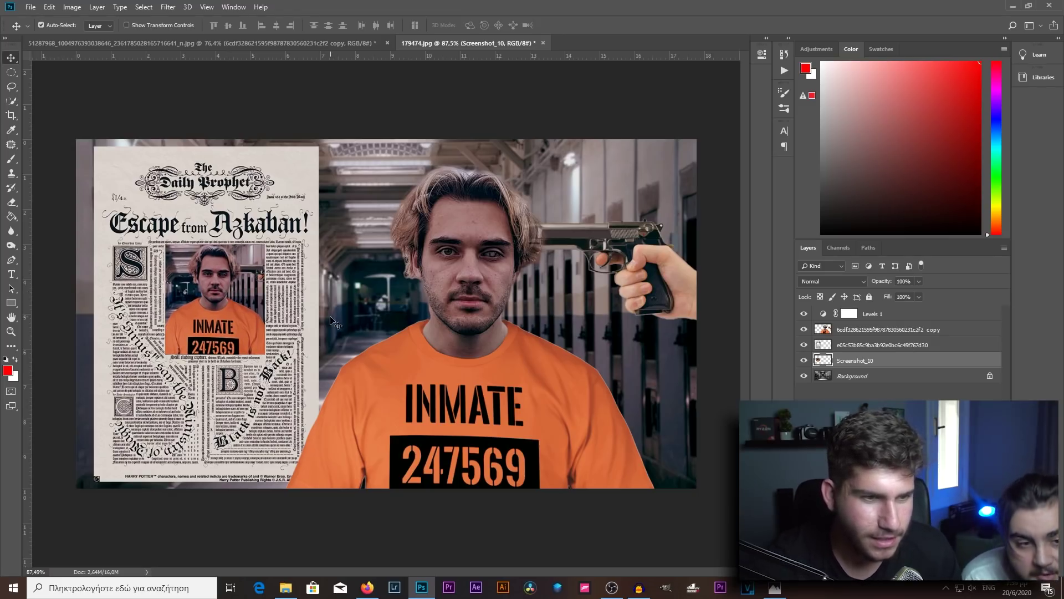
{"action": "scroll", "coordinate": [294, 331], "scroll_direction": "up", "scroll_amount": 2}
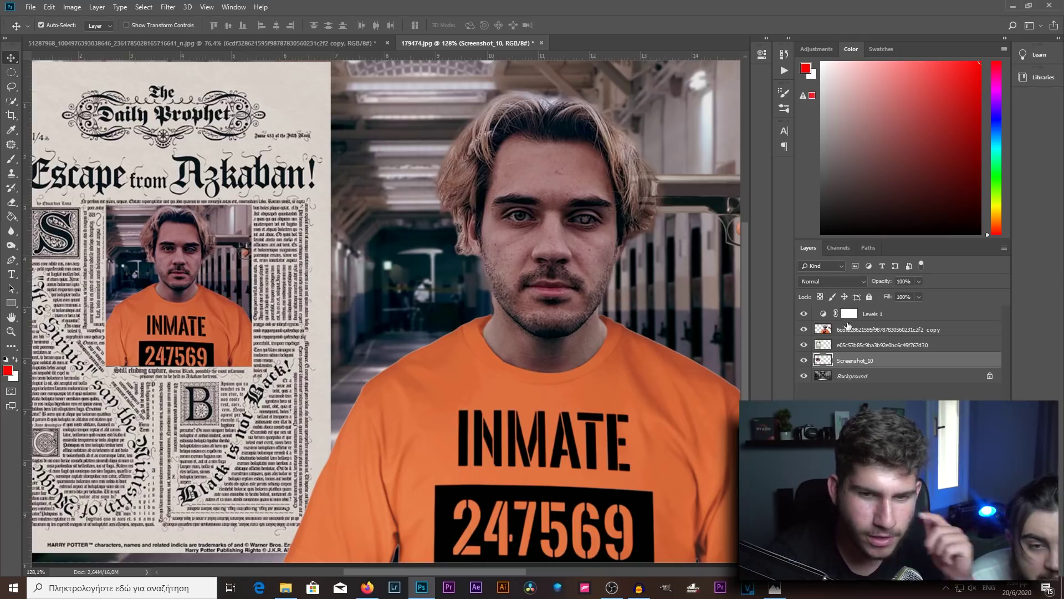
Browse the layer options and Filter menu, then nudge the inset photo slightly lower
{"action": "right_click", "coordinate": [887, 363]}
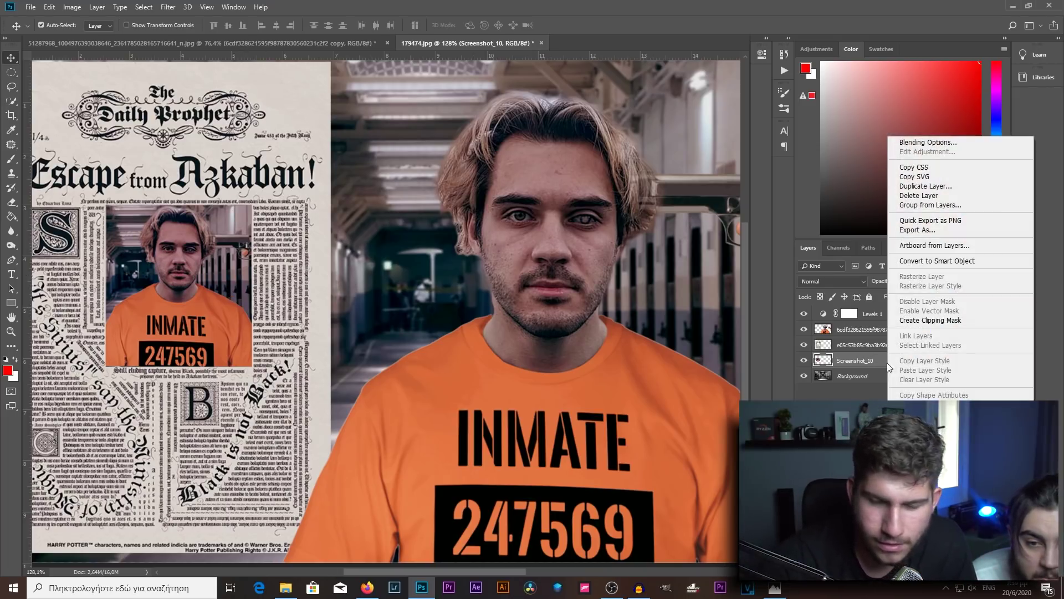
{"action": "left_click", "coordinate": [864, 358]}
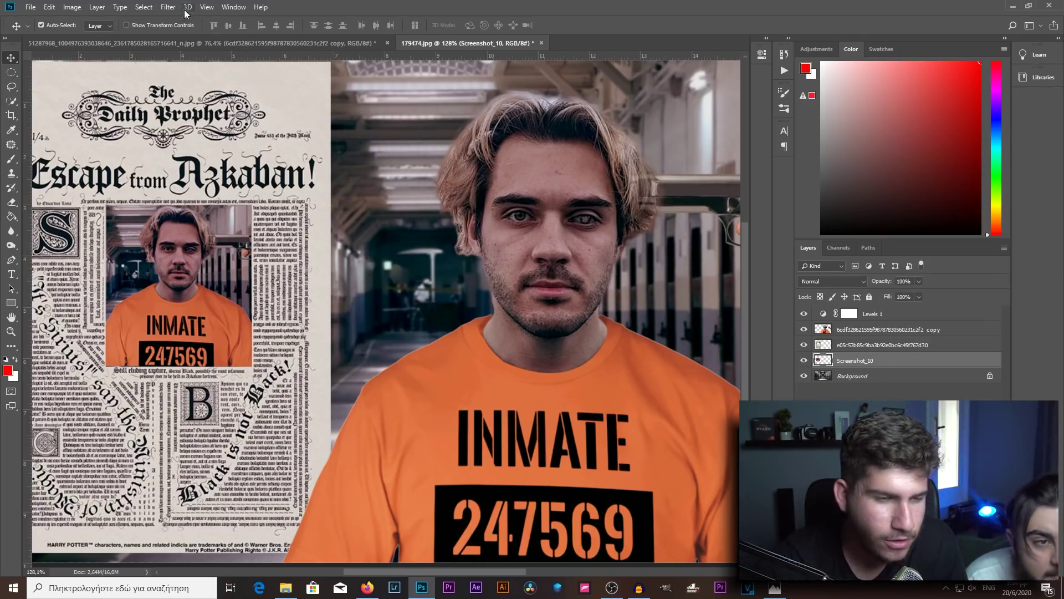
{"action": "left_click", "coordinate": [168, 7]}
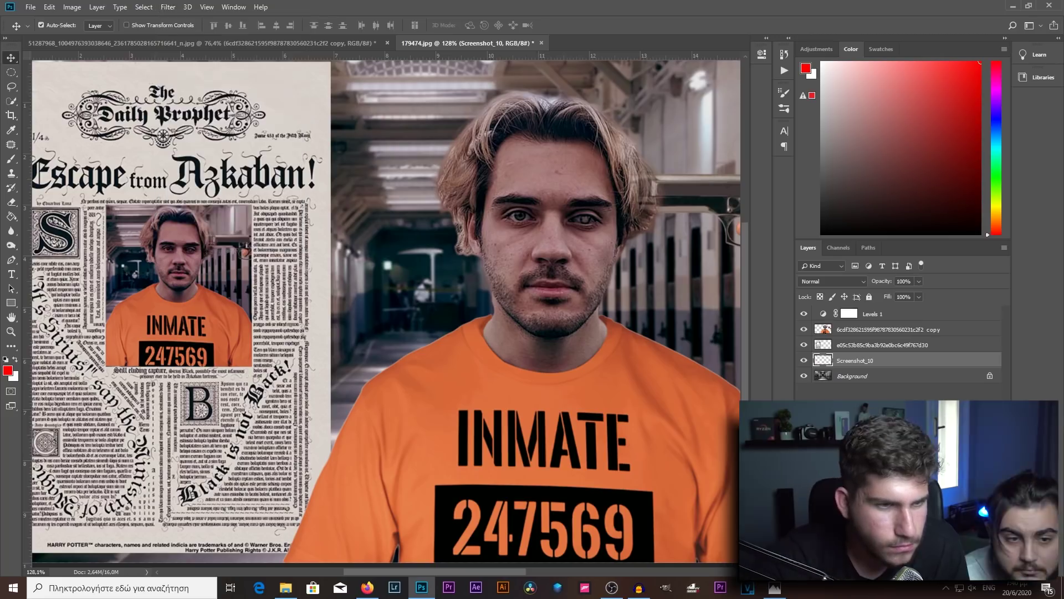
{"action": "scroll", "coordinate": [155, 314], "scroll_direction": "down", "scroll_amount": 3}
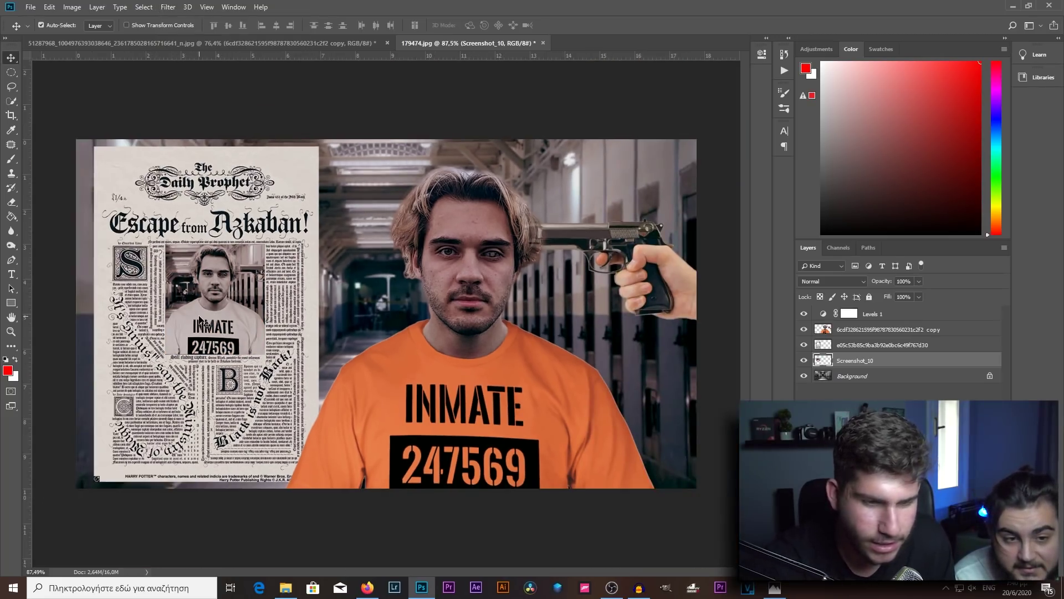
{"action": "left_click_drag", "start_coordinate": [201, 321], "coordinate": [201, 324]}
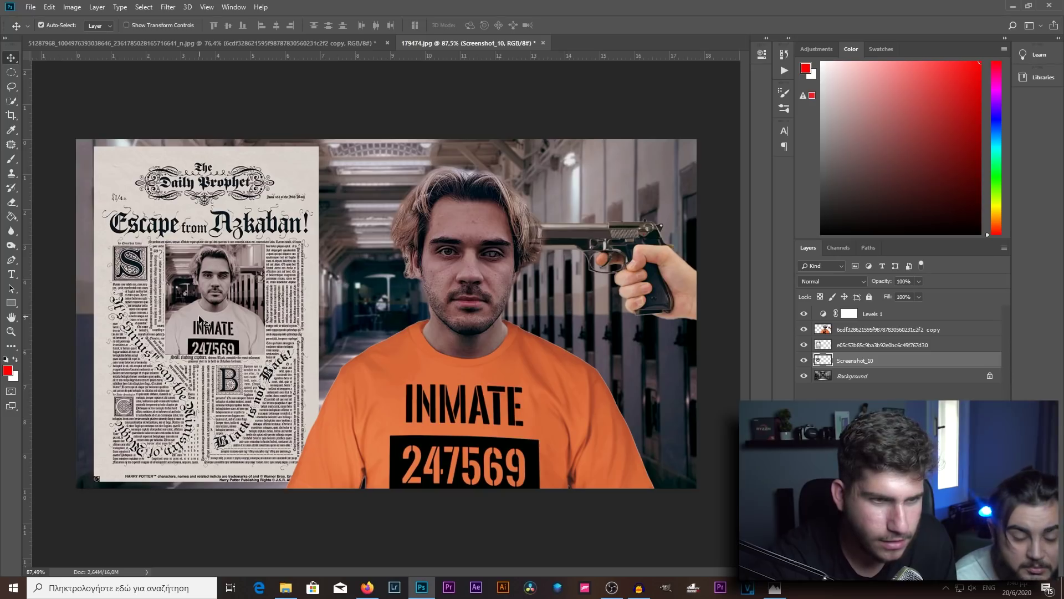
Give the man's cutout layer a Drop Shadow in Layer Style
{"action": "scroll", "coordinate": [317, 287], "scroll_direction": "down", "scroll_amount": 3}
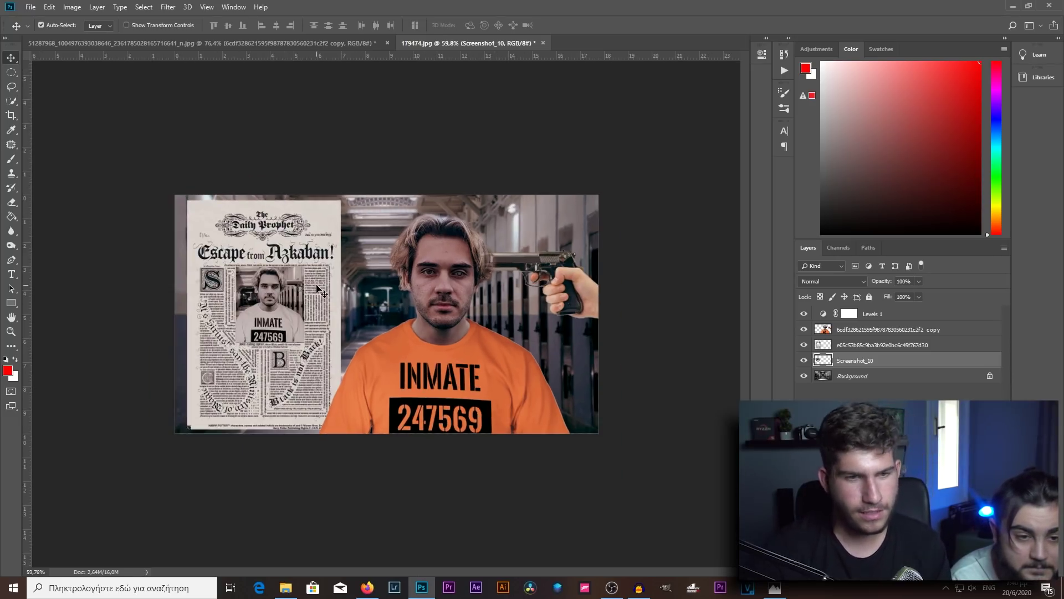
{"action": "scroll", "coordinate": [375, 322], "scroll_direction": "down", "scroll_amount": 1}
{"action": "scroll", "coordinate": [535, 355], "scroll_direction": "up", "scroll_amount": 6}
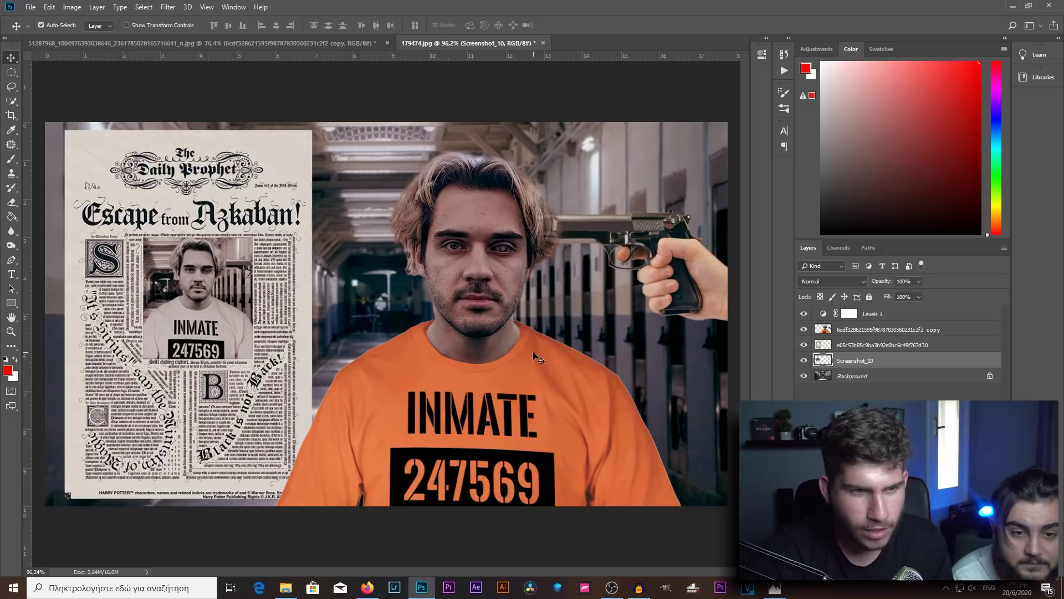
{"action": "right_click", "coordinate": [872, 361]}
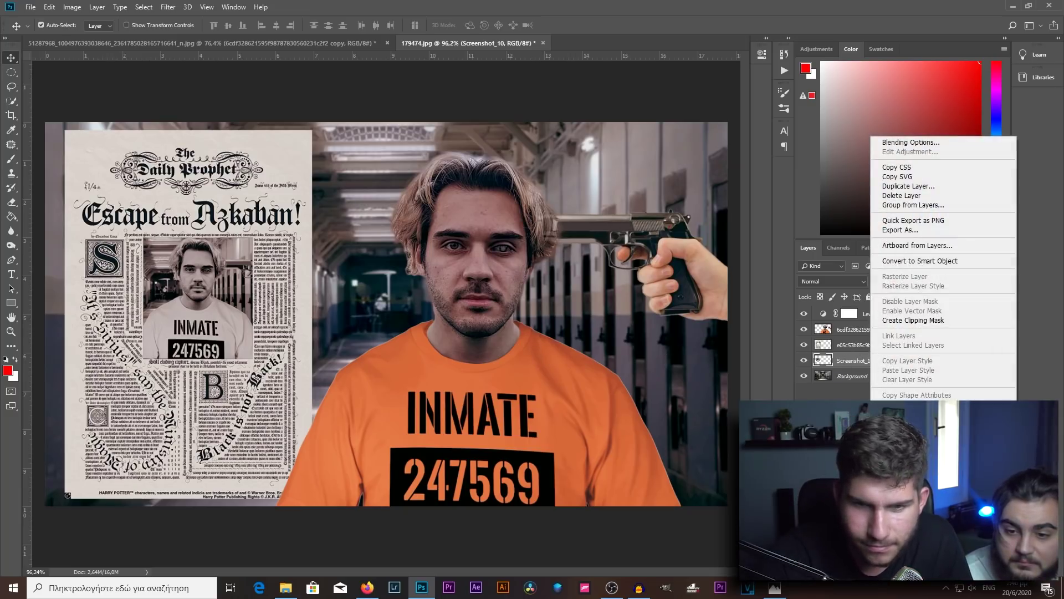
{"action": "left_click", "coordinate": [853, 342]}
{"action": "left_click", "coordinate": [967, 332]}
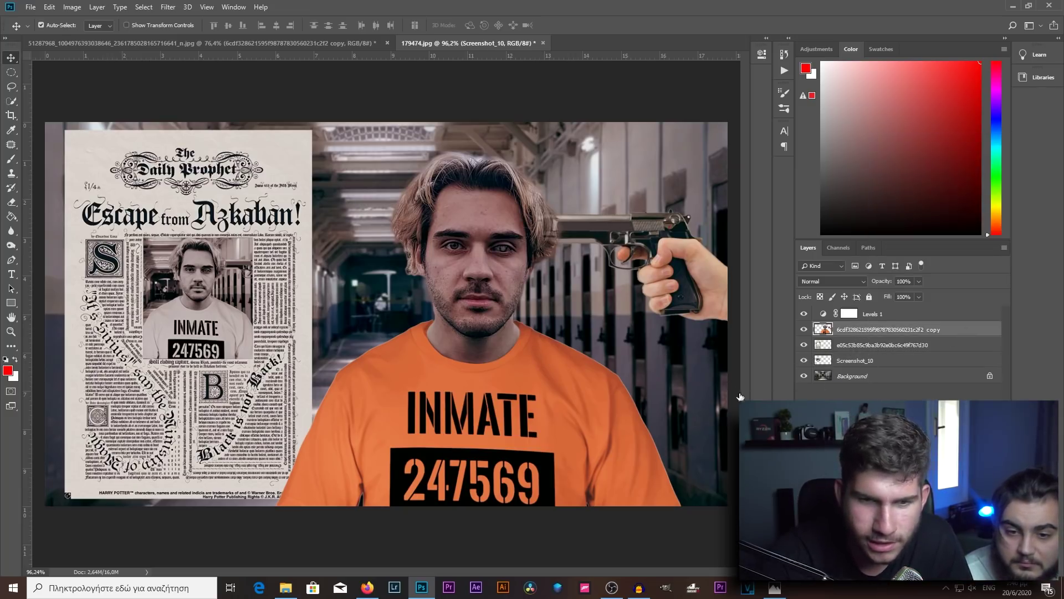
{"action": "double_click", "coordinate": [967, 329]}
{"action": "left_click", "coordinate": [1025, 128]}
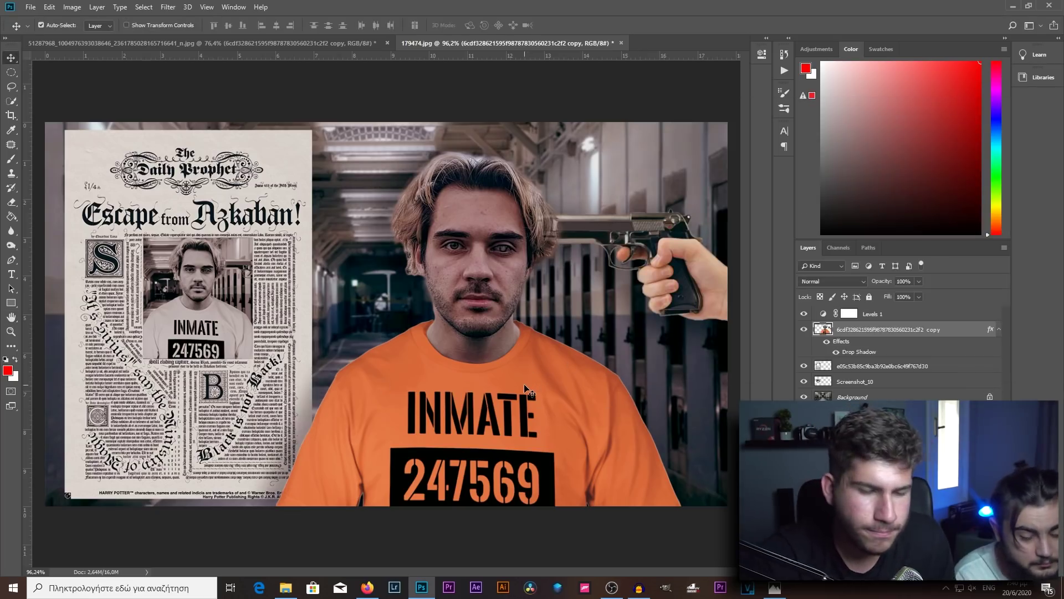
Close the composition and choose to save changes as 179474.psd
{"action": "scroll", "coordinate": [526, 391], "scroll_direction": "up", "scroll_amount": 2}
{"action": "scroll", "coordinate": [524, 387], "scroll_direction": "down", "scroll_amount": 3}
{"action": "scroll", "coordinate": [524, 387], "scroll_direction": "down", "scroll_amount": 1}
{"action": "scroll", "coordinate": [524, 387], "scroll_direction": "down", "scroll_amount": 1}
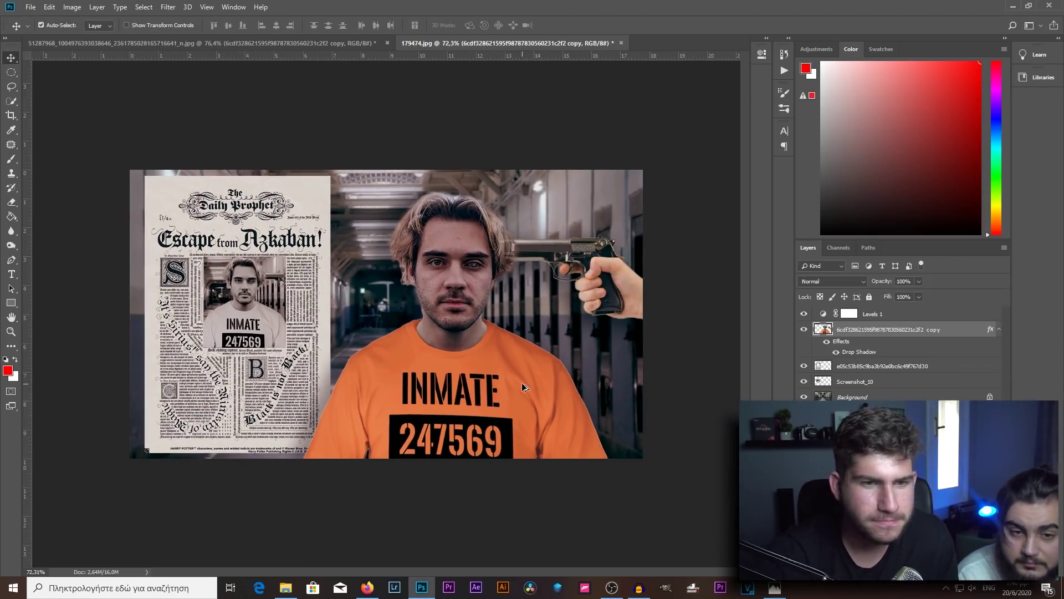
{"action": "scroll", "coordinate": [522, 383], "scroll_direction": "down", "scroll_amount": 1}
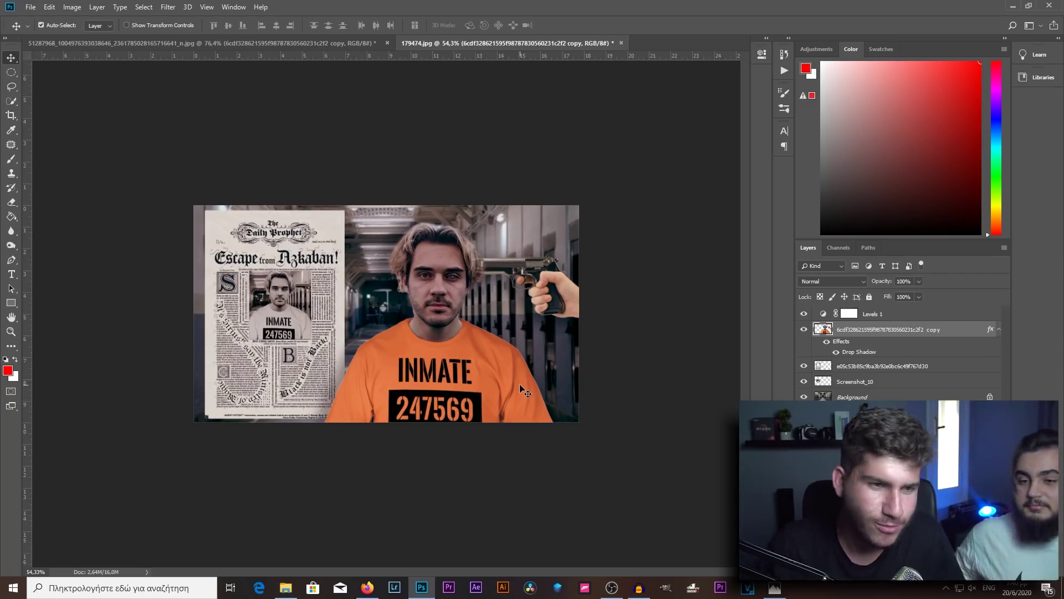
{"action": "key", "text": "ctrl"}
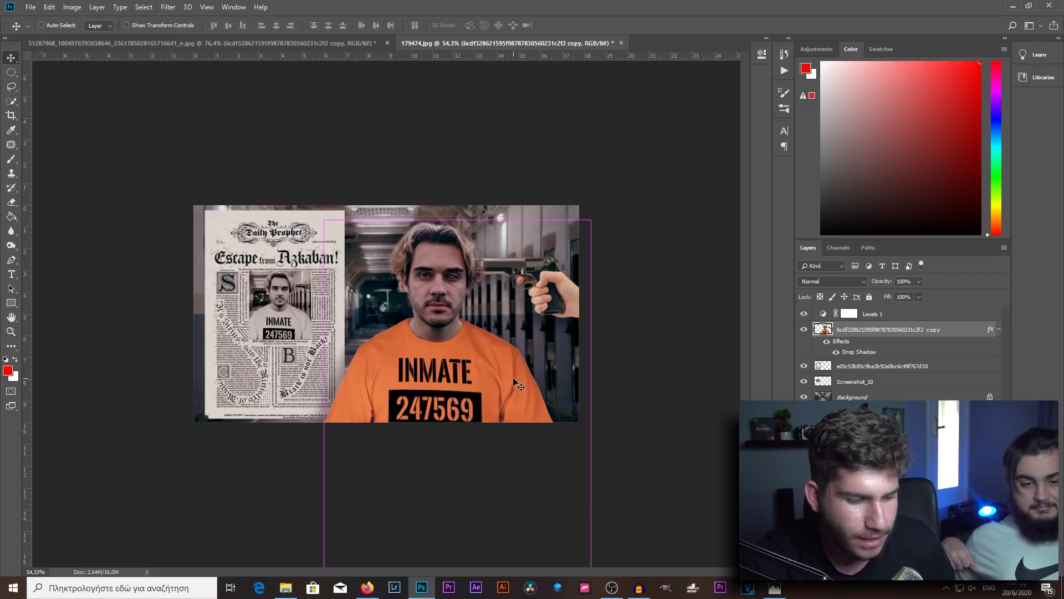
{"action": "key", "text": "ctrl+w"}
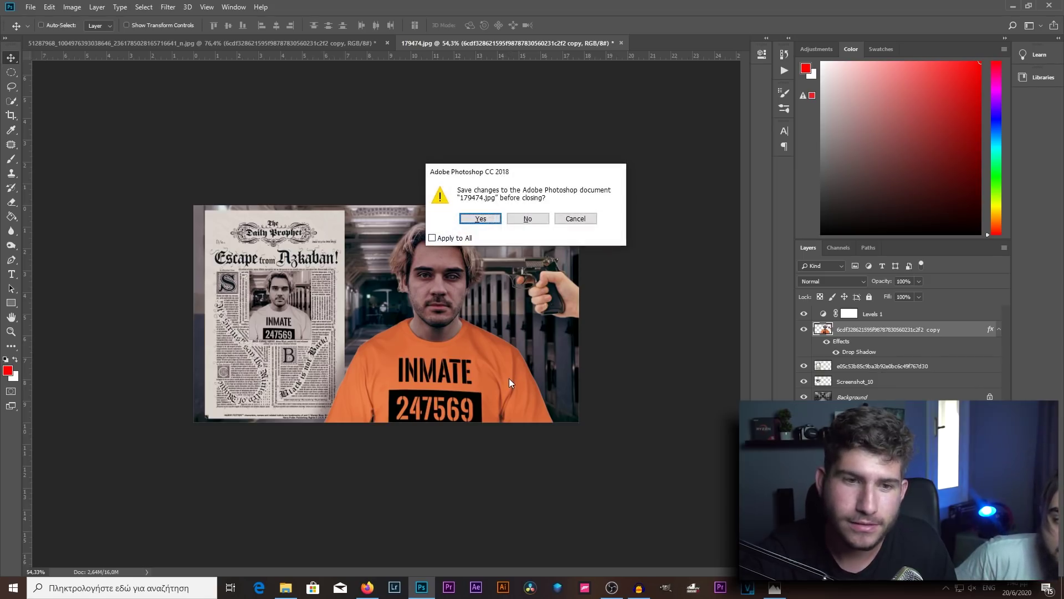
{"action": "left_click", "coordinate": [474, 219]}
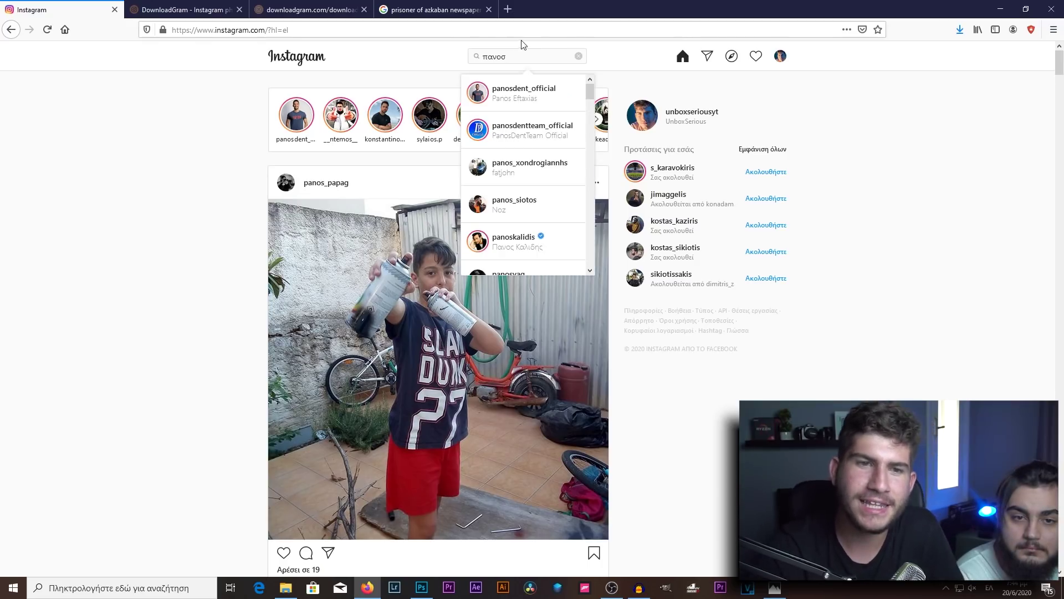
Open the friend's Instagram profile and the running photo post
{"action": "left_click", "coordinate": [516, 105]}
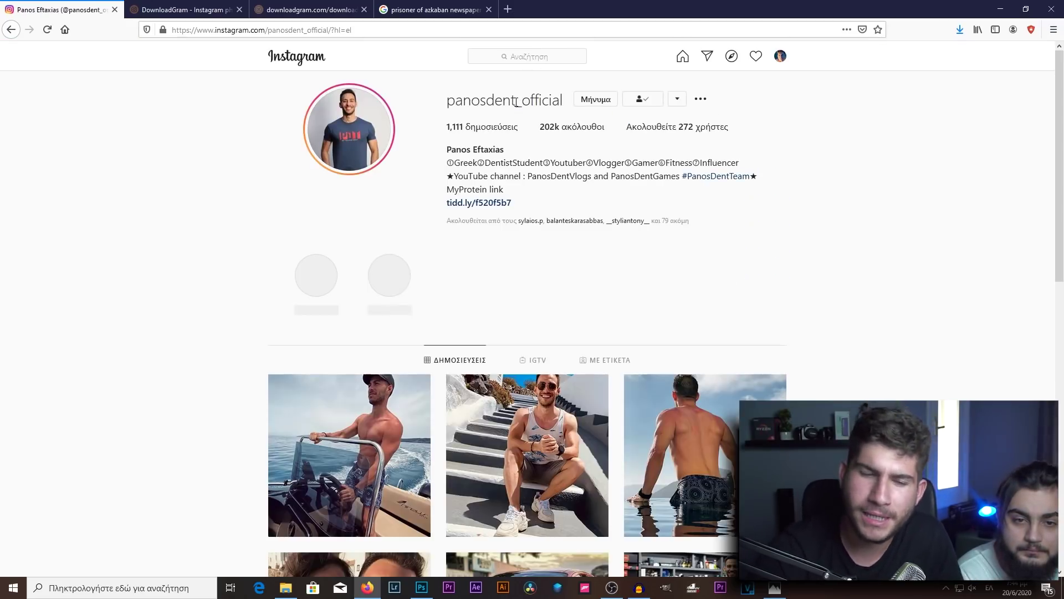
{"action": "scroll", "coordinate": [516, 103], "scroll_direction": "down", "scroll_amount": 3}
{"action": "scroll", "coordinate": [443, 277], "scroll_direction": "down", "scroll_amount": 8}
{"action": "scroll", "coordinate": [421, 355], "scroll_direction": "down", "scroll_amount": 8}
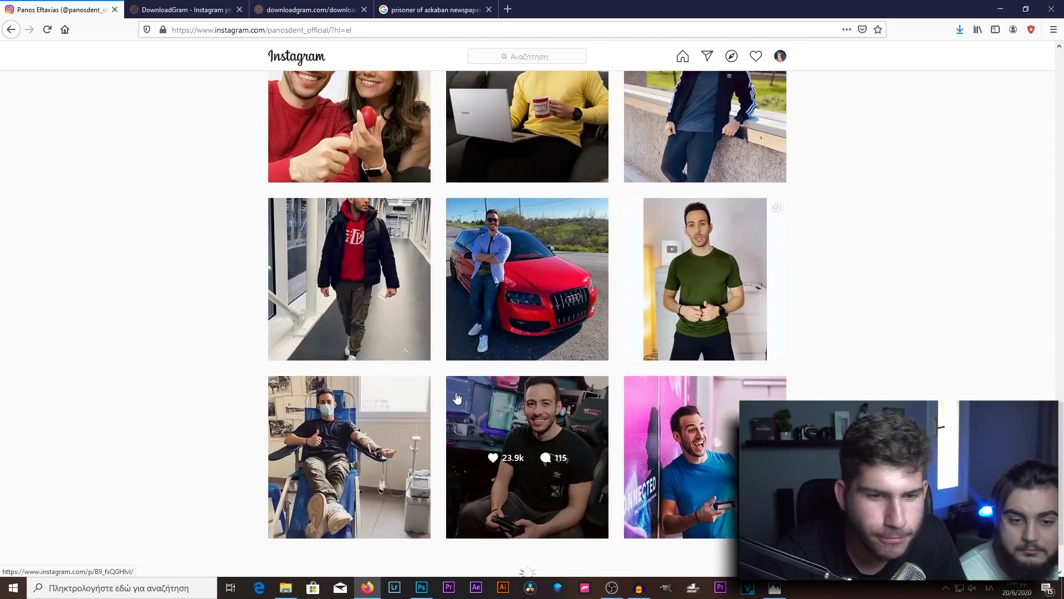
{"action": "scroll", "coordinate": [416, 368], "scroll_direction": "down", "scroll_amount": 2}
{"action": "scroll", "coordinate": [416, 368], "scroll_direction": "down", "scroll_amount": 5}
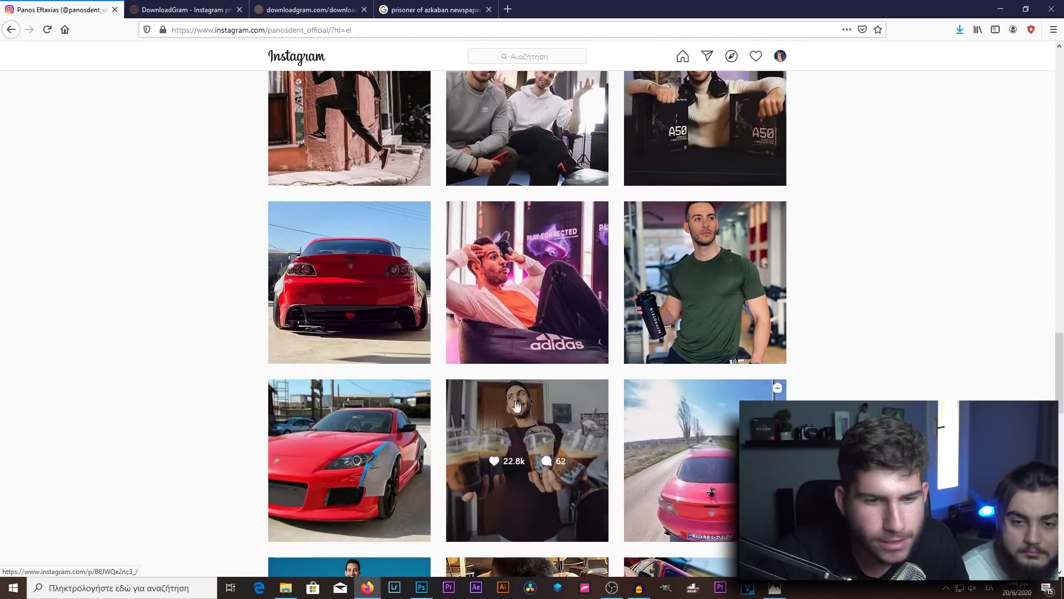
{"action": "scroll", "coordinate": [419, 397], "scroll_direction": "down", "scroll_amount": 6}
{"action": "scroll", "coordinate": [420, 398], "scroll_direction": "down", "scroll_amount": 5}
{"action": "scroll", "coordinate": [390, 396], "scroll_direction": "down", "scroll_amount": 2}
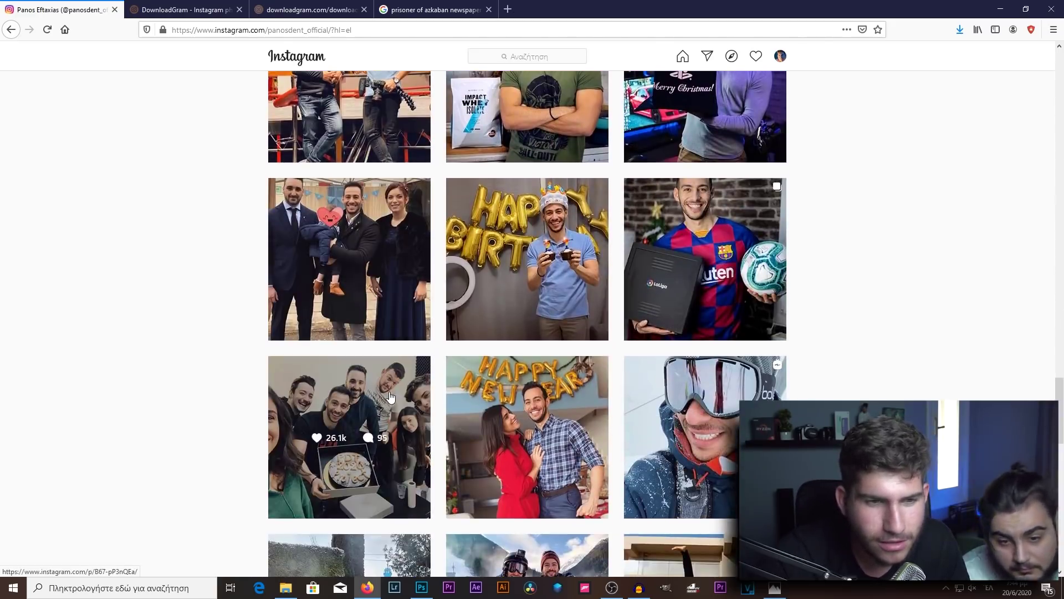
{"action": "scroll", "coordinate": [390, 396], "scroll_direction": "down", "scroll_amount": 5}
{"action": "scroll", "coordinate": [388, 398], "scroll_direction": "down", "scroll_amount": 6}
{"action": "scroll", "coordinate": [386, 400], "scroll_direction": "down", "scroll_amount": 5}
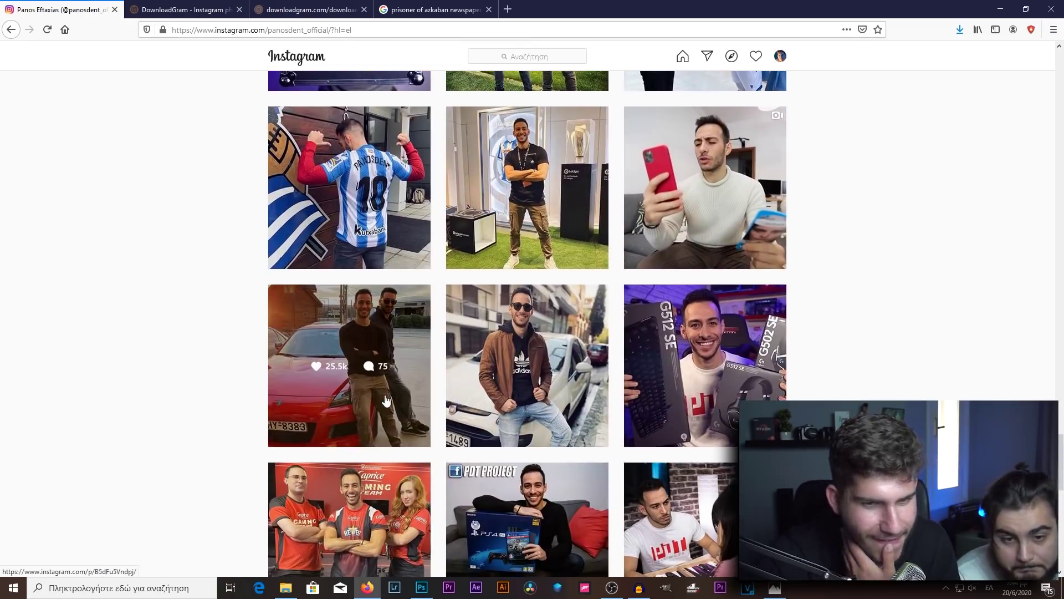
{"action": "scroll", "coordinate": [387, 396], "scroll_direction": "up", "scroll_amount": 3}
{"action": "scroll", "coordinate": [388, 377], "scroll_direction": "up", "scroll_amount": 5}
{"action": "left_click", "coordinate": [388, 345]}
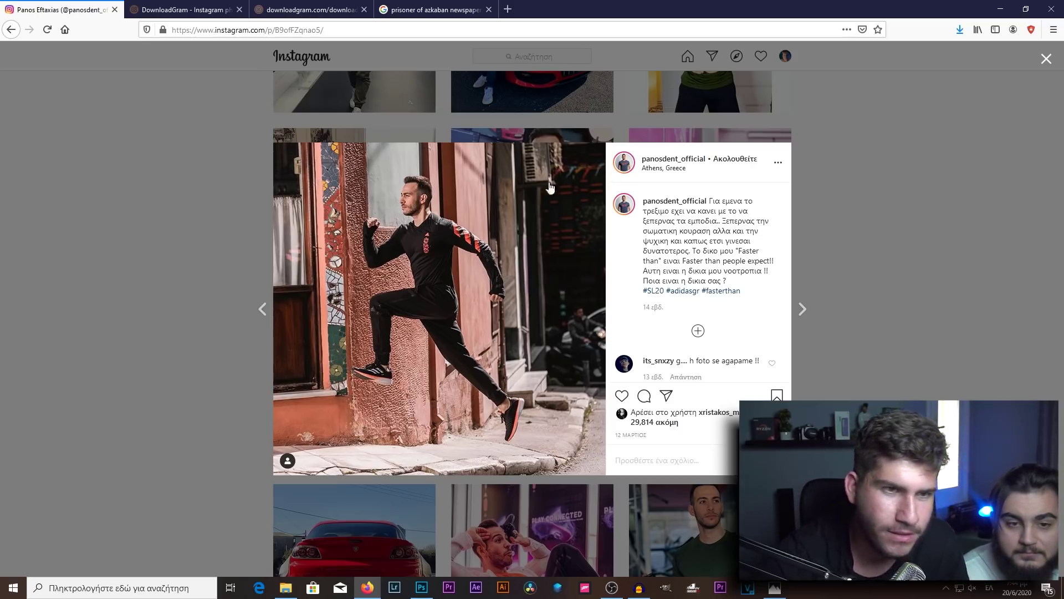
Paste the running post's link into DownloadGram and start the download
{"action": "left_click", "coordinate": [340, 29]}
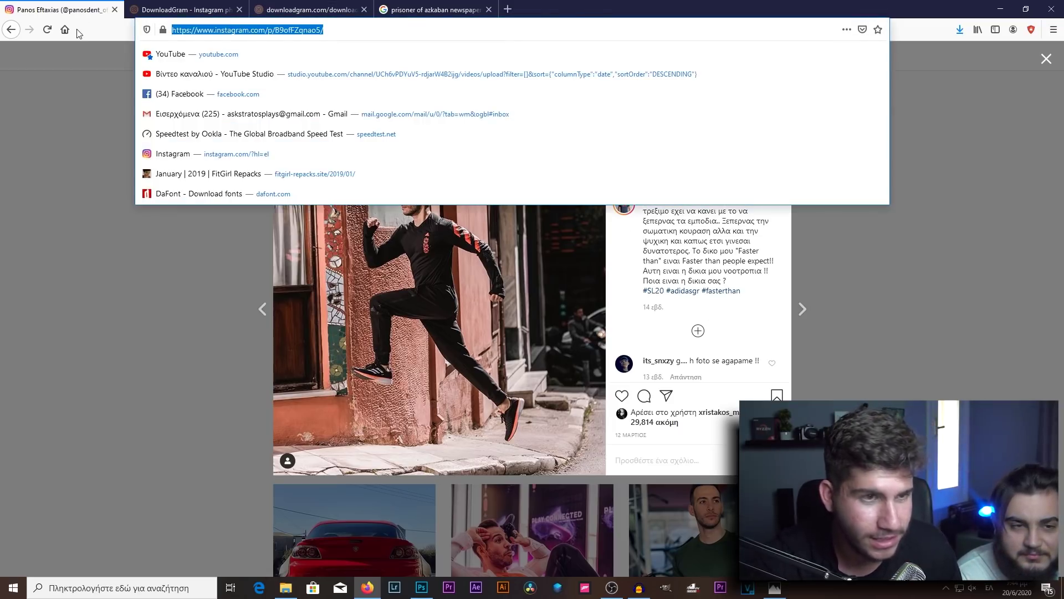
{"action": "left_click", "coordinate": [183, 9]}
{"action": "left_click_drag", "start_coordinate": [530, 244], "coordinate": [288, 239]}
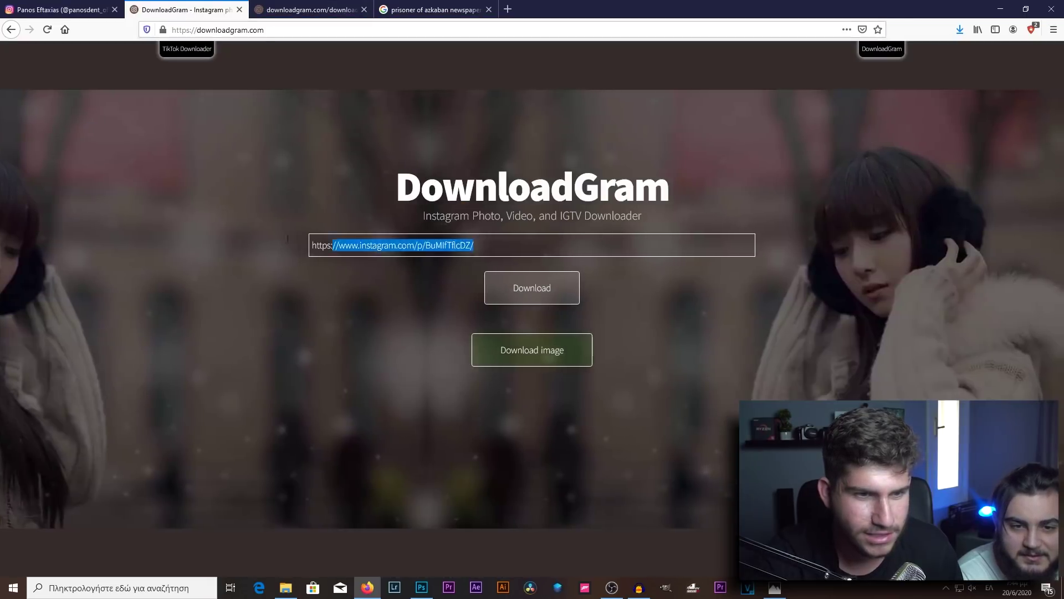
{"action": "key", "text": "ctrl+v"}
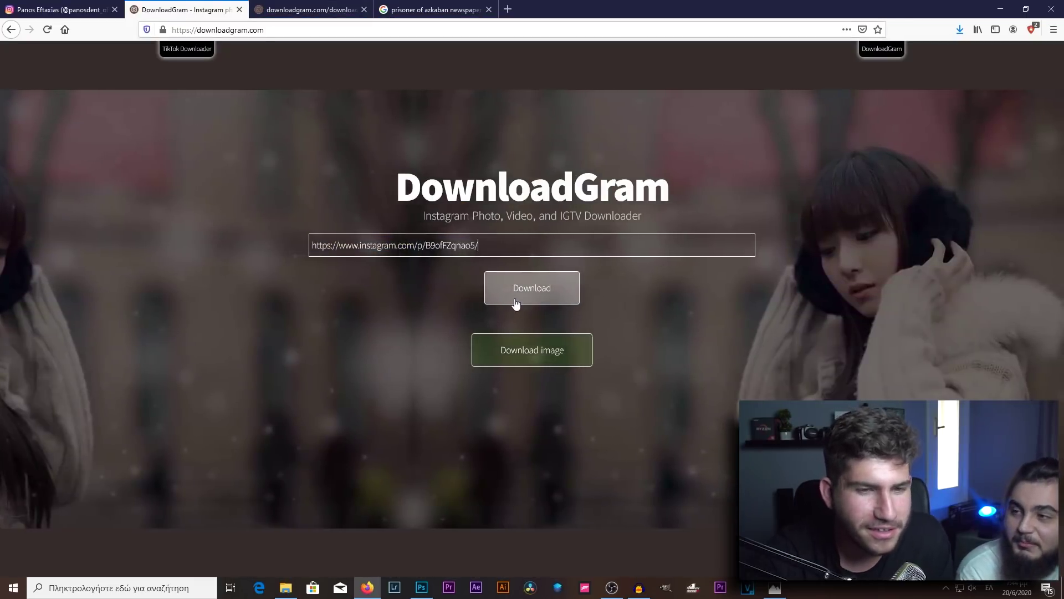
{"action": "left_click", "coordinate": [515, 304]}
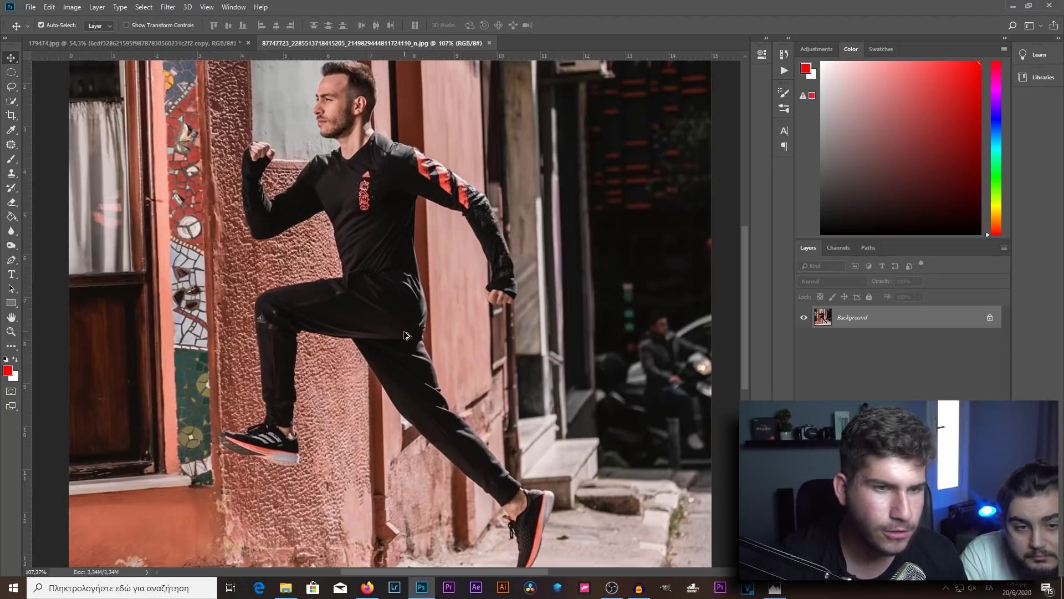
Quick-select the running man's body and legs, subtracting stray areas
{"action": "scroll", "coordinate": [388, 329], "scroll_direction": "down", "scroll_amount": 1}
{"action": "key", "text": "w"}
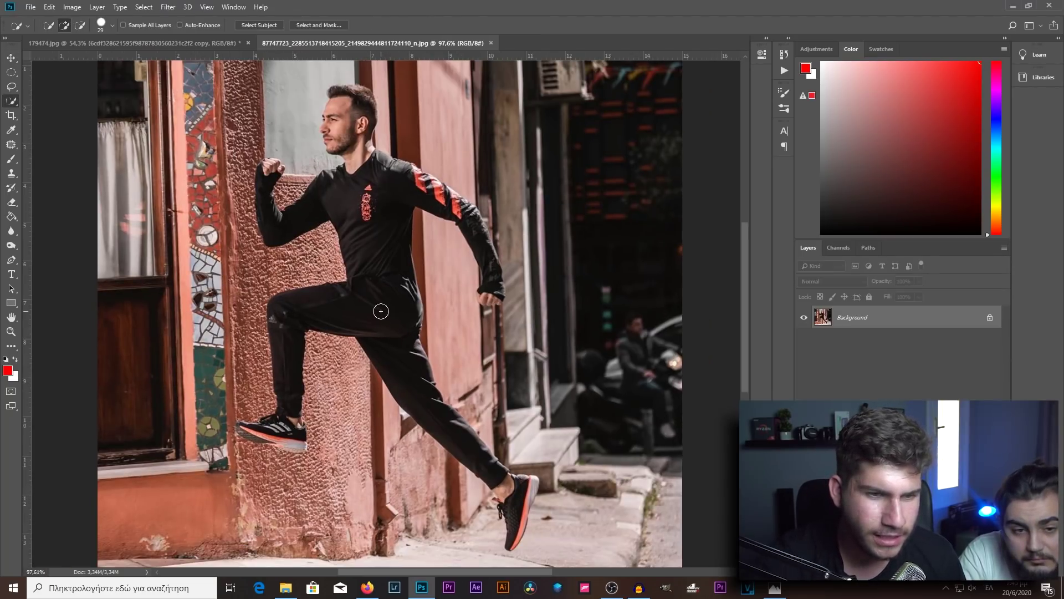
{"action": "mouse_move", "coordinate": [381, 311]}
{"action": "left_mouse_down"}
{"action": "mouse_move", "coordinate": [331, 177]}
{"action": "mouse_move", "coordinate": [386, 164]}
{"action": "left_mouse_up"}
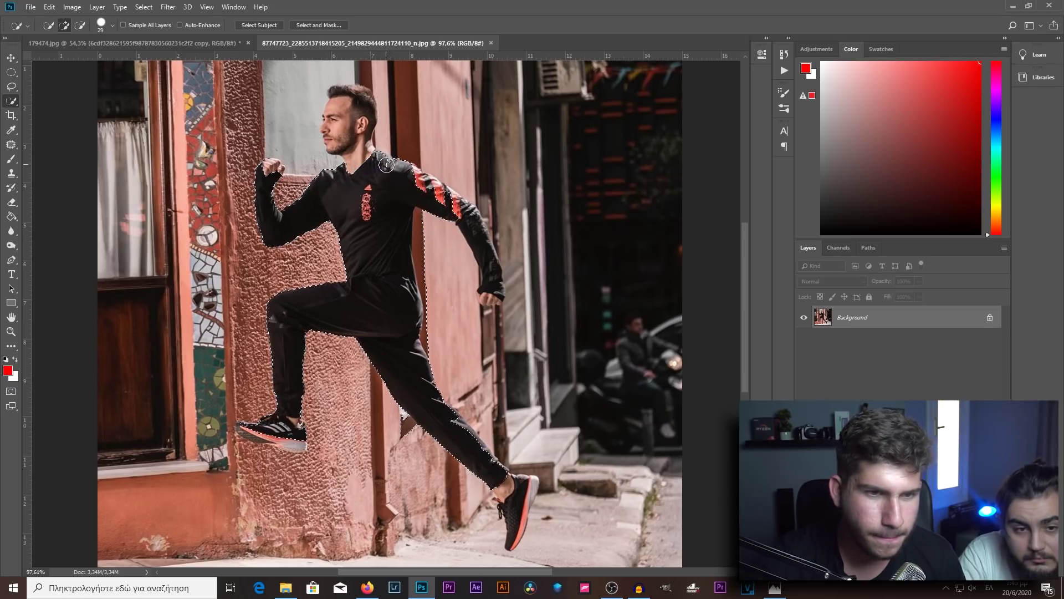
{"action": "key", "text": "alt"}
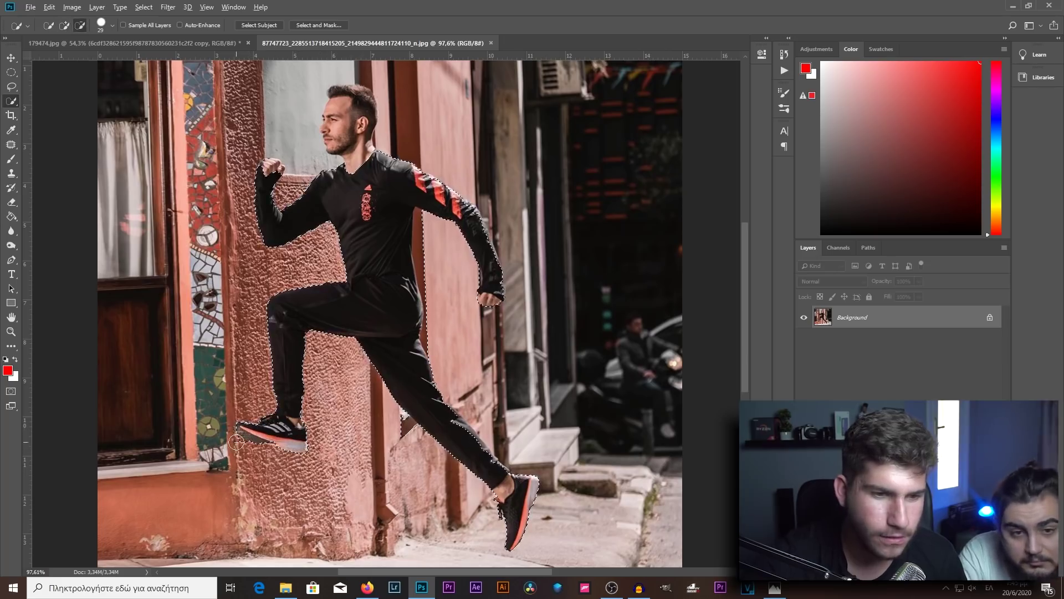
{"action": "scroll", "coordinate": [236, 442], "scroll_direction": "up", "scroll_amount": 3}
{"action": "scroll", "coordinate": [299, 451], "scroll_direction": "down", "scroll_amount": 2}
{"action": "scroll", "coordinate": [477, 386], "scroll_direction": "up", "scroll_amount": 3}
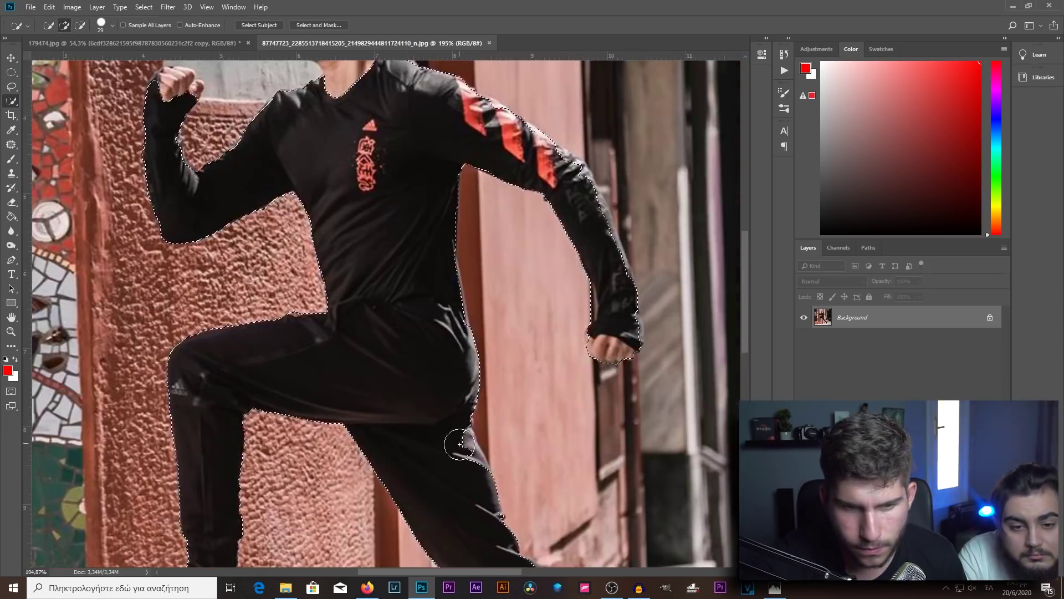
{"action": "scroll", "coordinate": [400, 427], "scroll_direction": "up", "scroll_amount": 3}
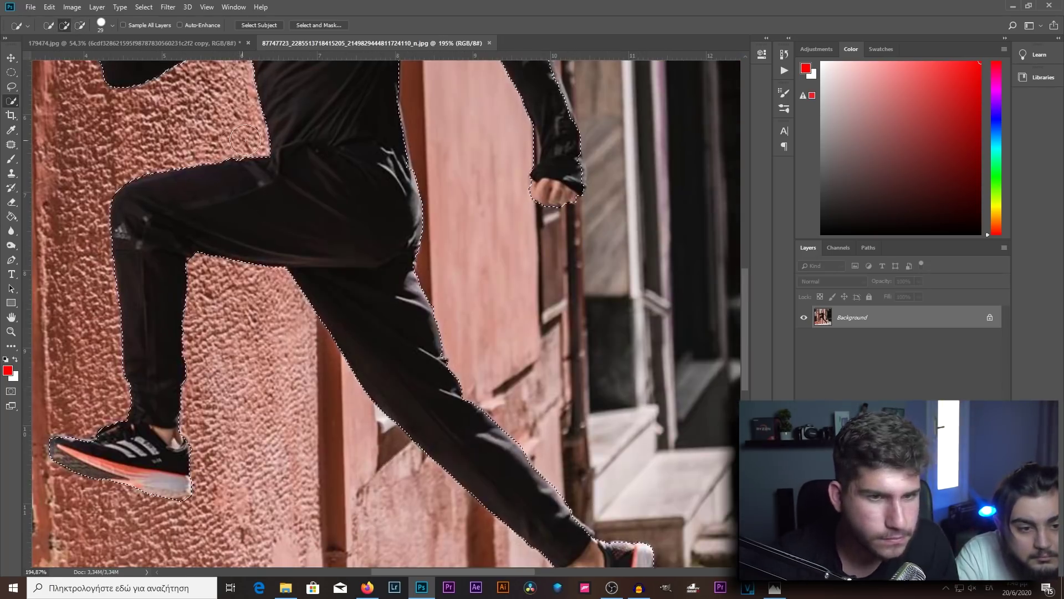
{"action": "scroll", "coordinate": [423, 305], "scroll_direction": "up", "scroll_amount": 2}
{"action": "scroll", "coordinate": [390, 190], "scroll_direction": "down", "scroll_amount": 4}
{"action": "scroll", "coordinate": [377, 266], "scroll_direction": "up", "scroll_amount": 3}
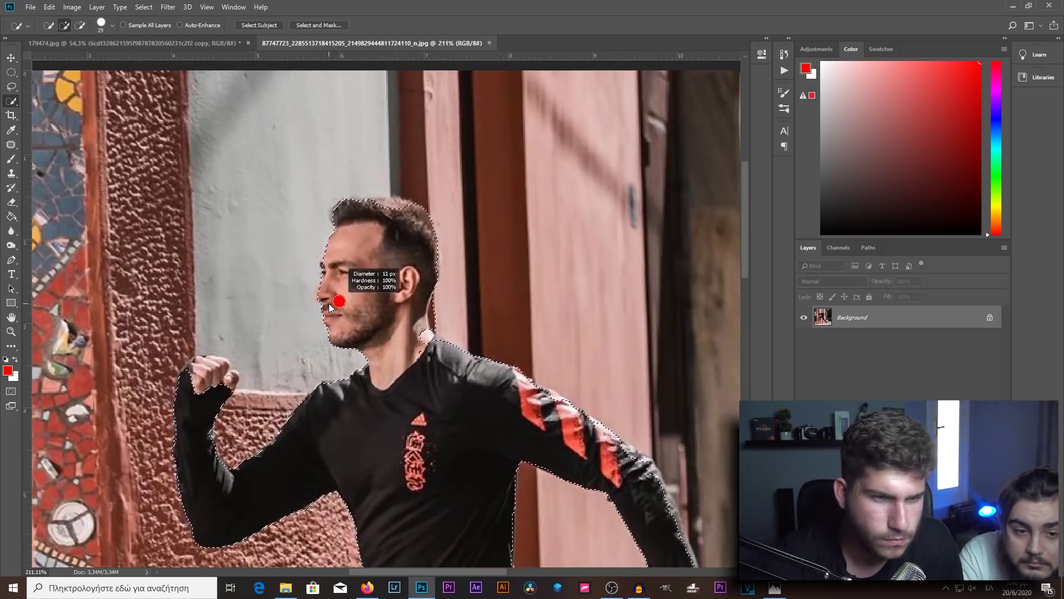
{"action": "scroll", "coordinate": [389, 277], "scroll_direction": "up", "scroll_amount": 2}
{"action": "scroll", "coordinate": [554, 232], "scroll_direction": "down", "scroll_amount": 1}
{"action": "scroll", "coordinate": [575, 230], "scroll_direction": "down", "scroll_amount": 1}
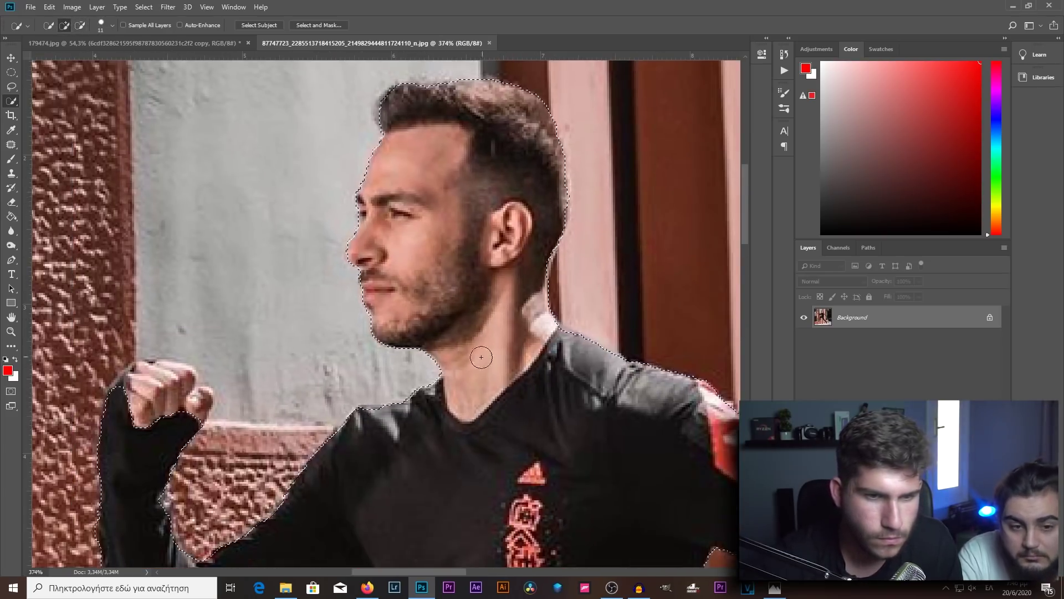
{"action": "scroll", "coordinate": [480, 351], "scroll_direction": "down", "scroll_amount": 3}
{"action": "scroll", "coordinate": [350, 313], "scroll_direction": "up", "scroll_amount": 1}
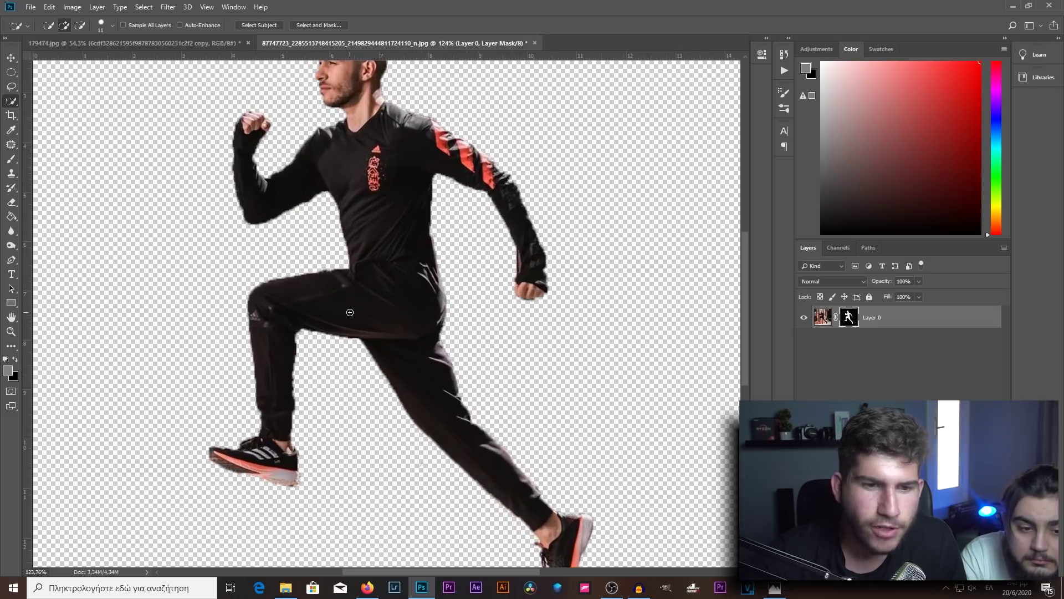
{"action": "scroll", "coordinate": [350, 312], "scroll_direction": "up", "scroll_amount": 1}
{"action": "scroll", "coordinate": [349, 312], "scroll_direction": "down", "scroll_amount": 3}
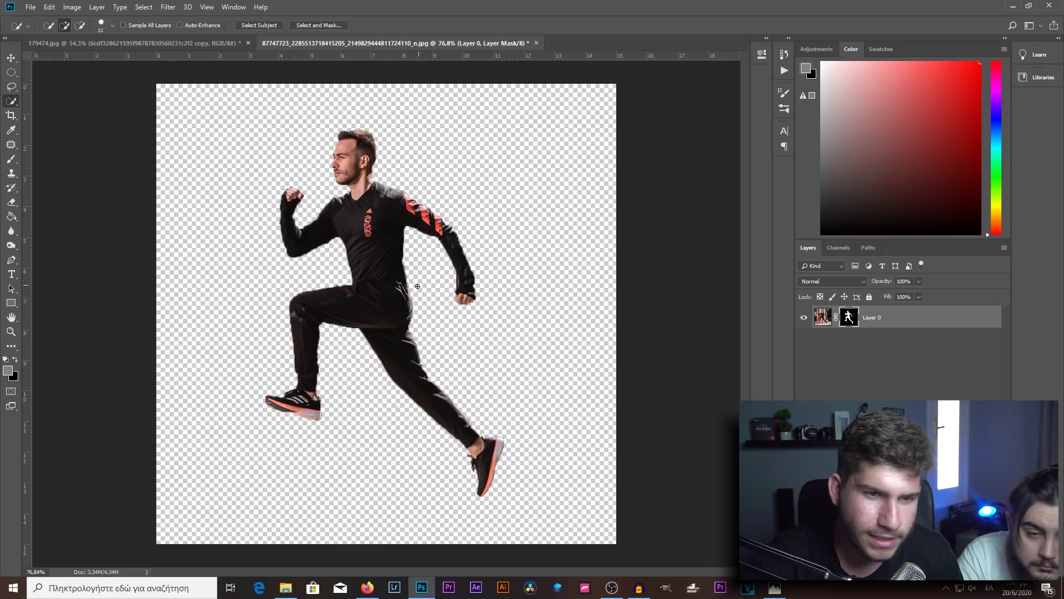
{"action": "scroll", "coordinate": [418, 286], "scroll_direction": "up", "scroll_amount": 1}
{"action": "scroll", "coordinate": [376, 316], "scroll_direction": "up", "scroll_amount": 2}
{"action": "scroll", "coordinate": [428, 316], "scroll_direction": "up", "scroll_amount": 2}
{"action": "scroll", "coordinate": [428, 317], "scroll_direction": "down", "scroll_amount": 2}
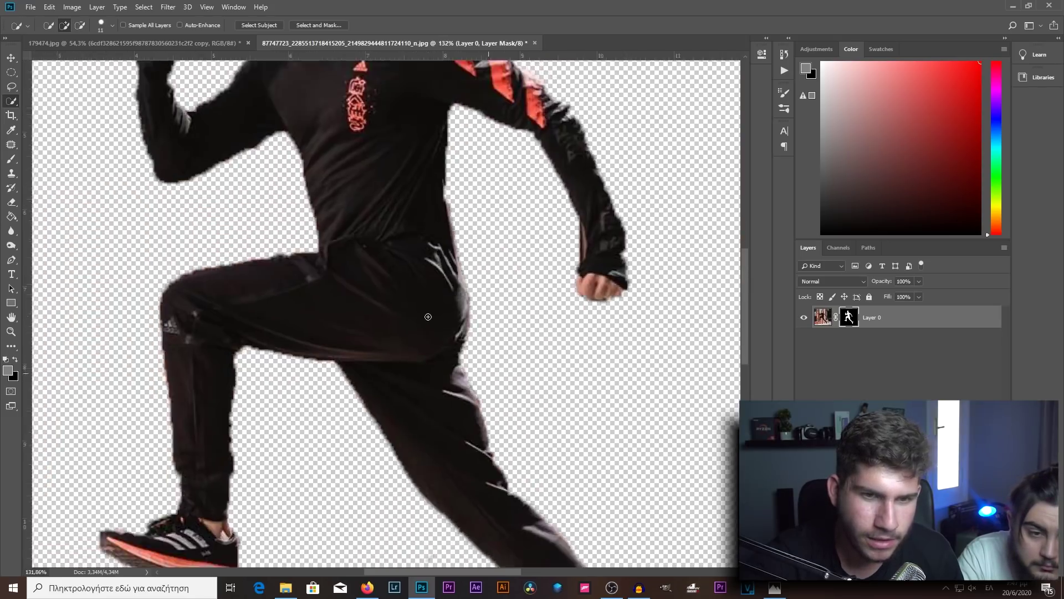
{"action": "scroll", "coordinate": [428, 317], "scroll_direction": "down", "scroll_amount": 1}
Duplicate the masked runner layer with Ctrl+J and switch to the Eraser
{"action": "key", "text": "ctrl+j"}
{"action": "key", "text": "e"}
{"action": "scroll", "coordinate": [560, 382], "scroll_direction": "down", "scroll_amount": 1}
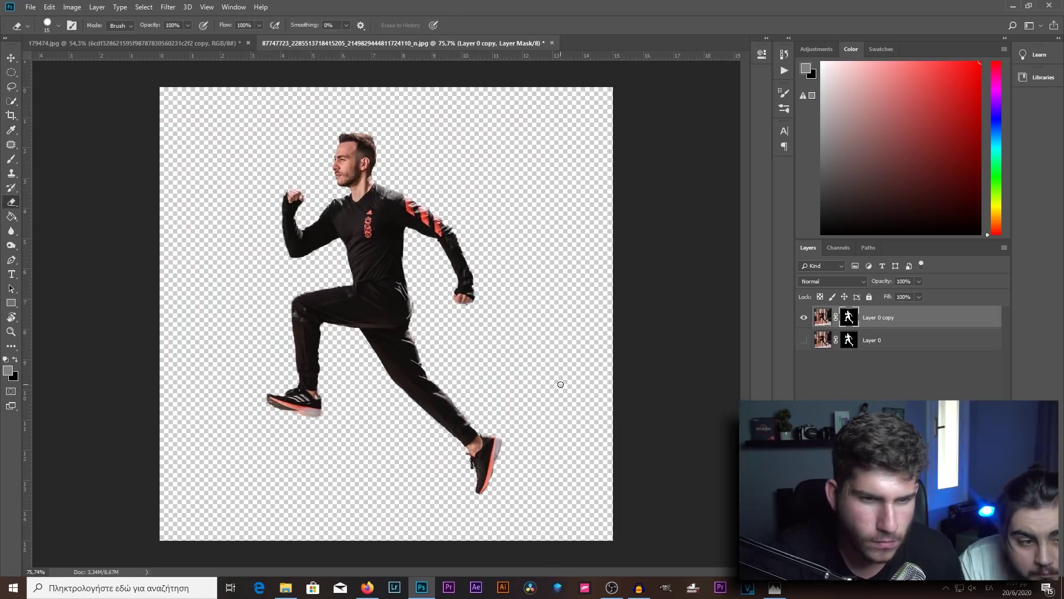
{"action": "scroll", "coordinate": [560, 383], "scroll_direction": "down", "scroll_amount": 1}
{"action": "scroll", "coordinate": [580, 382], "scroll_direction": "down", "scroll_amount": 1}
{"action": "scroll", "coordinate": [552, 372], "scroll_direction": "up", "scroll_amount": 1}
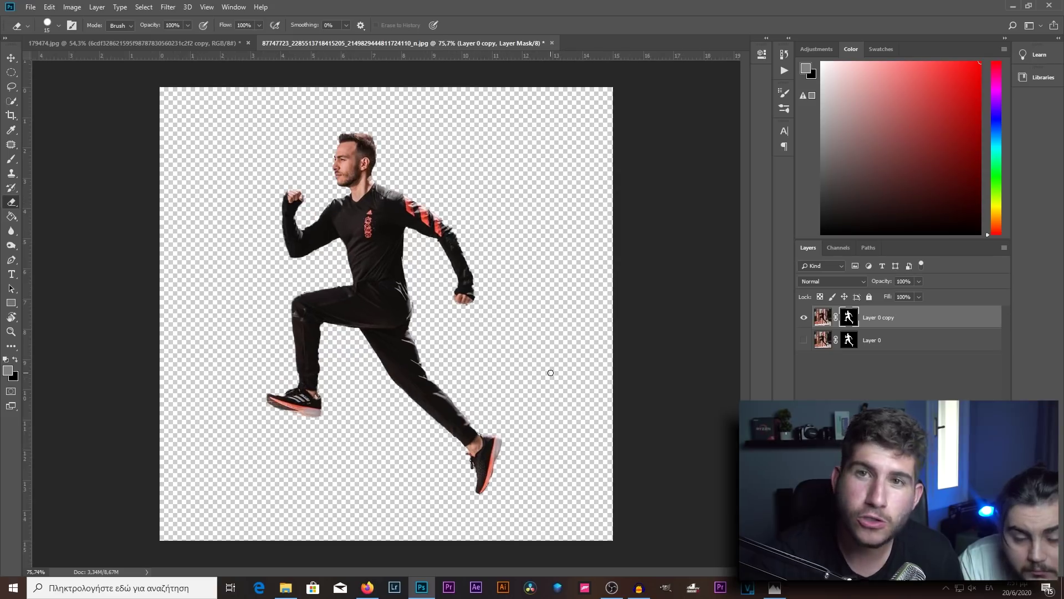
{"action": "scroll", "coordinate": [544, 363], "scroll_direction": "up", "scroll_amount": 1}
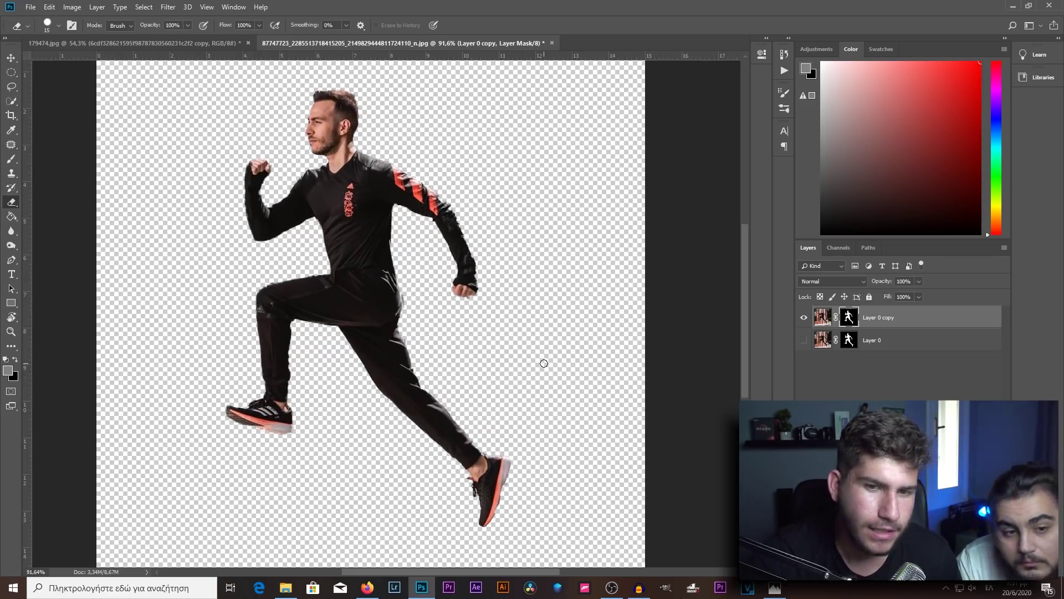
{"action": "scroll", "coordinate": [309, 329], "scroll_direction": "down", "scroll_amount": 2}
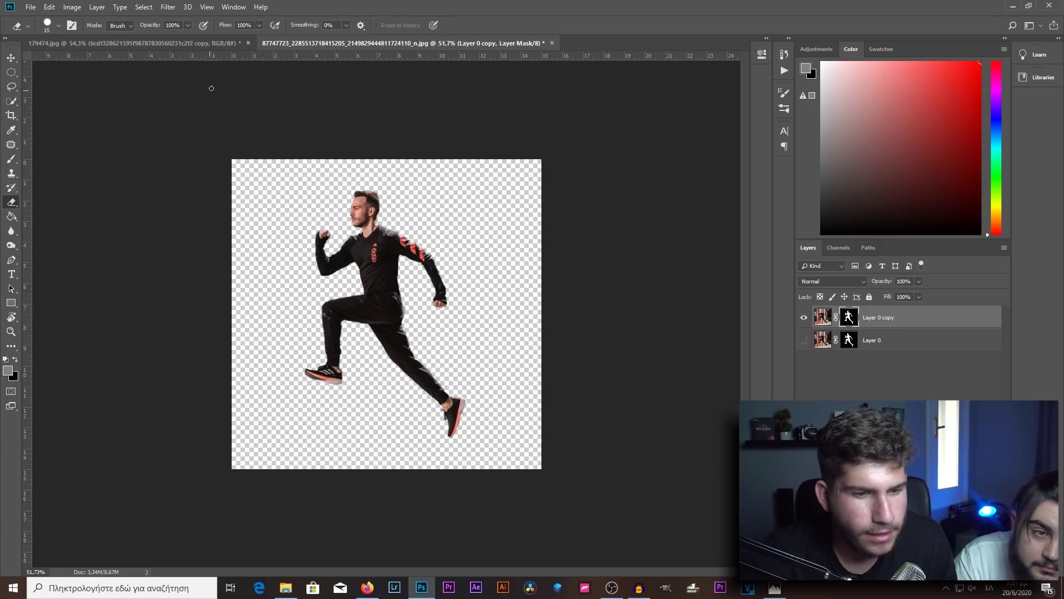
Search Google Images for 'dinosaur png'
{"action": "left_click", "coordinate": [367, 587]}
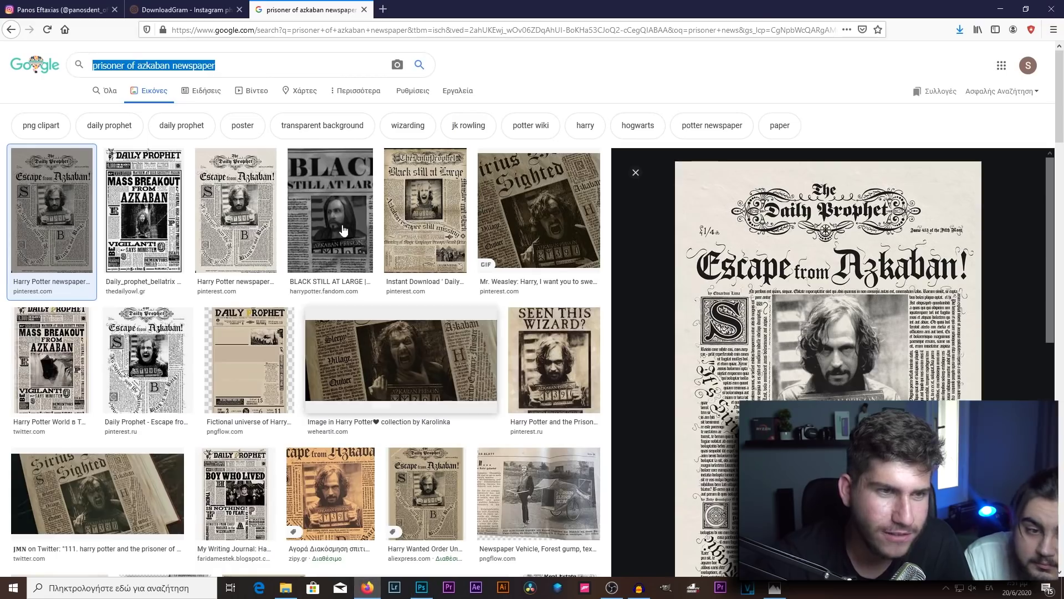
{"action": "type", "text": "din"}
{"action": "left_click", "coordinate": [272, 86]}
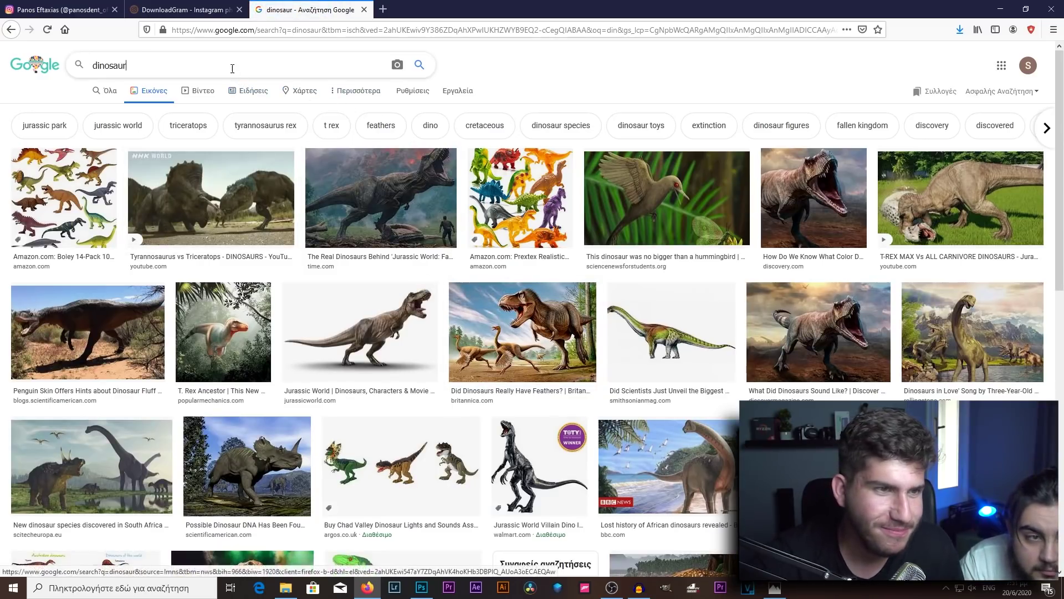
{"action": "left_click", "coordinate": [236, 70]}
{"action": "type", "text": "png"}
{"action": "key", "text": "Return"}
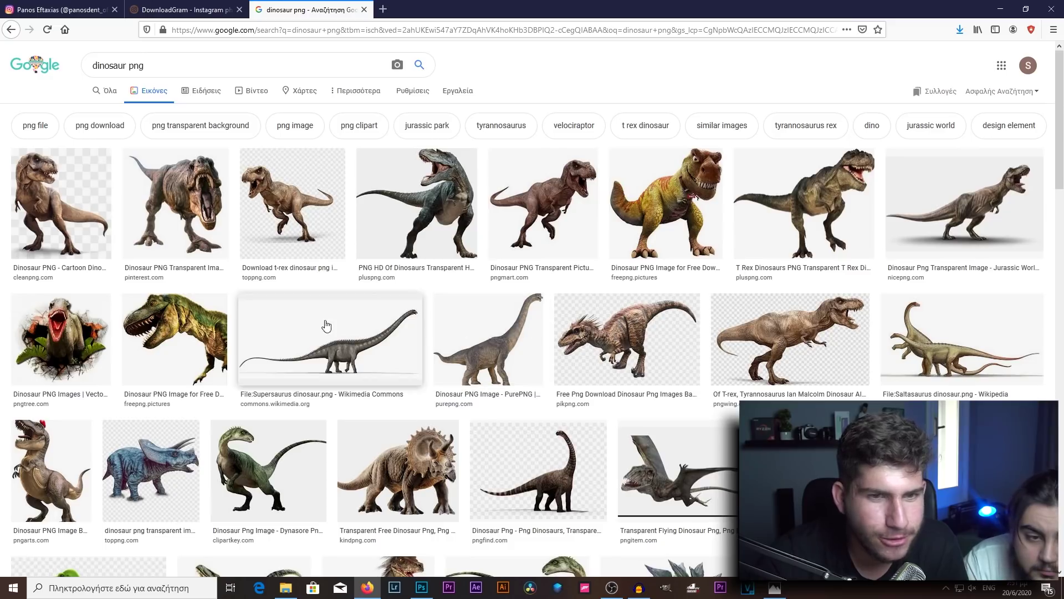
Save the brown T-rex image, then scroll through more image results
{"action": "left_click", "coordinate": [524, 234]}
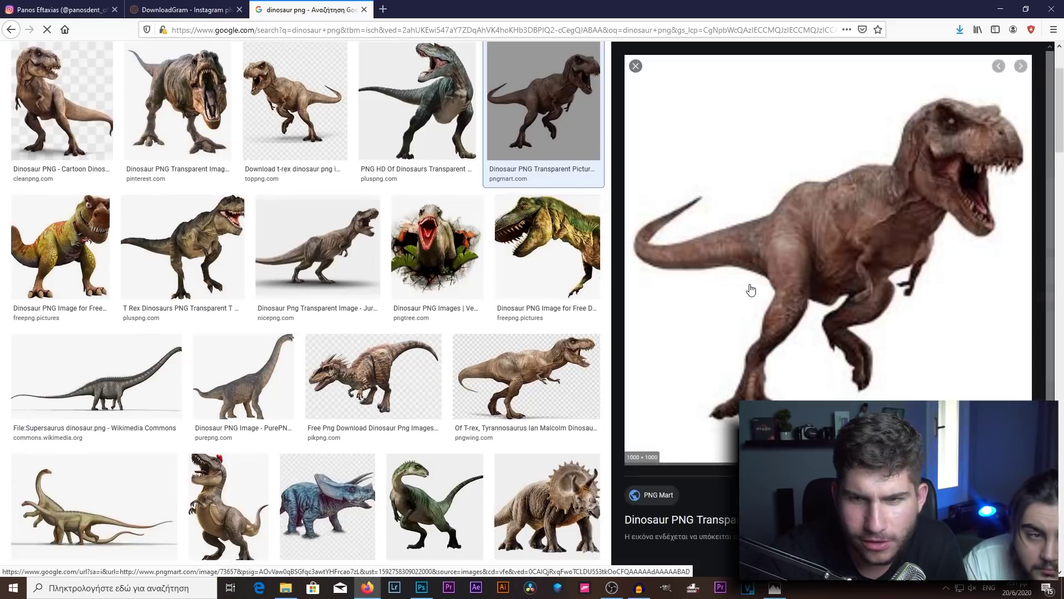
{"action": "right_click", "coordinate": [813, 331]}
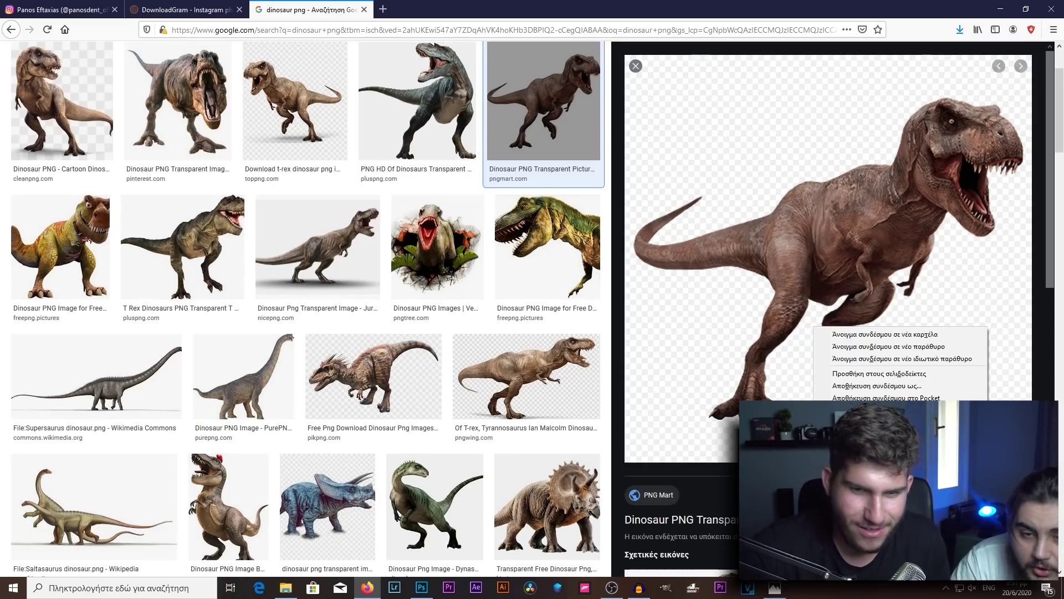
{"action": "left_click", "coordinate": [865, 465]}
{"action": "left_click", "coordinate": [423, 317]}
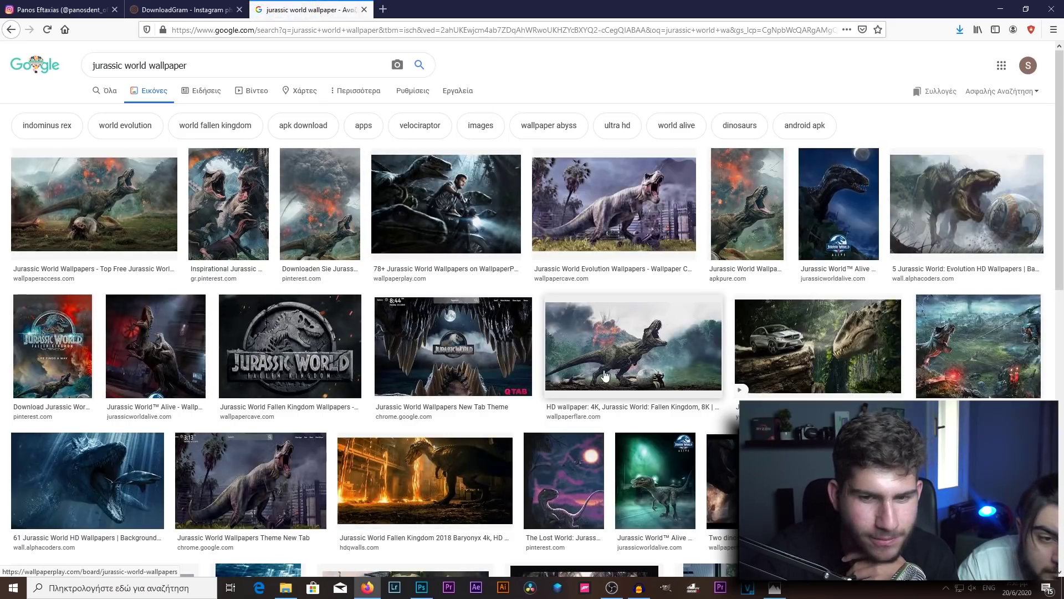
{"action": "scroll", "coordinate": [606, 376], "scroll_direction": "down", "scroll_amount": 3}
{"action": "scroll", "coordinate": [605, 377], "scroll_direction": "down", "scroll_amount": 5}
{"action": "scroll", "coordinate": [688, 396], "scroll_direction": "down", "scroll_amount": 5}
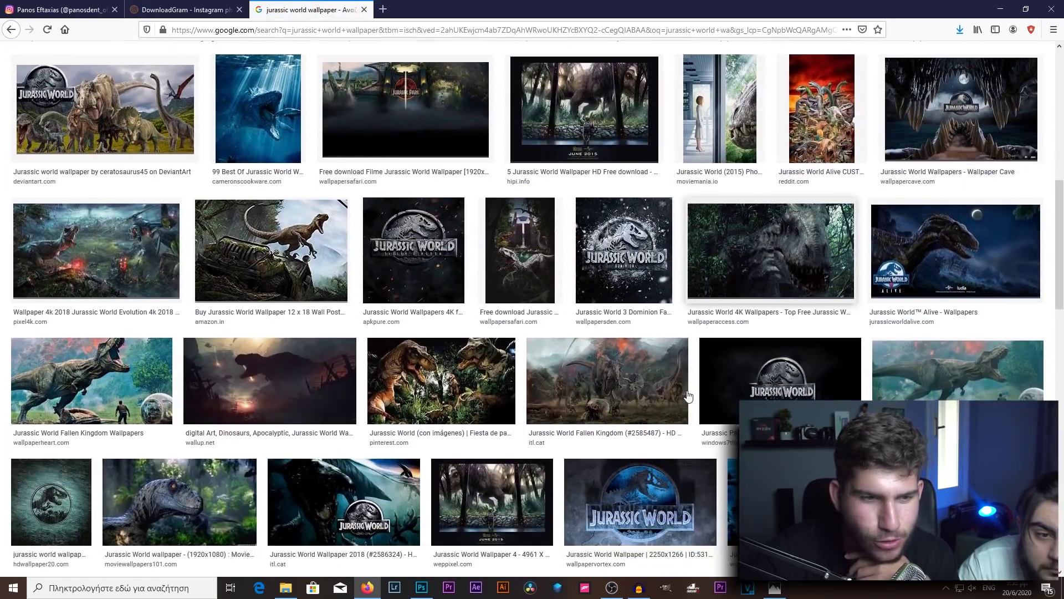
{"action": "scroll", "coordinate": [688, 396], "scroll_direction": "down", "scroll_amount": 5}
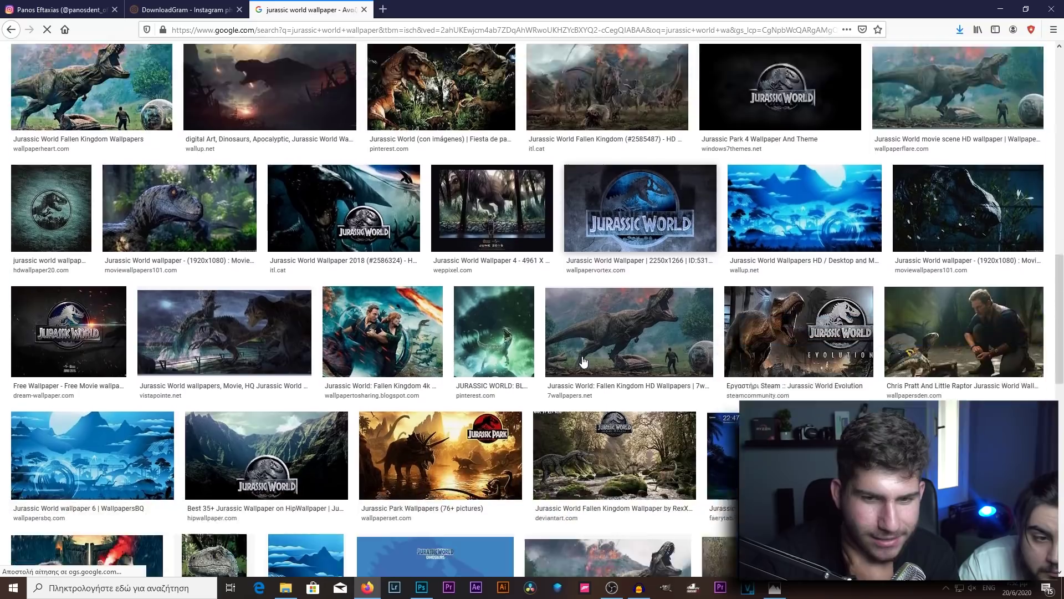
{"action": "scroll", "coordinate": [583, 362], "scroll_direction": "down", "scroll_amount": 2}
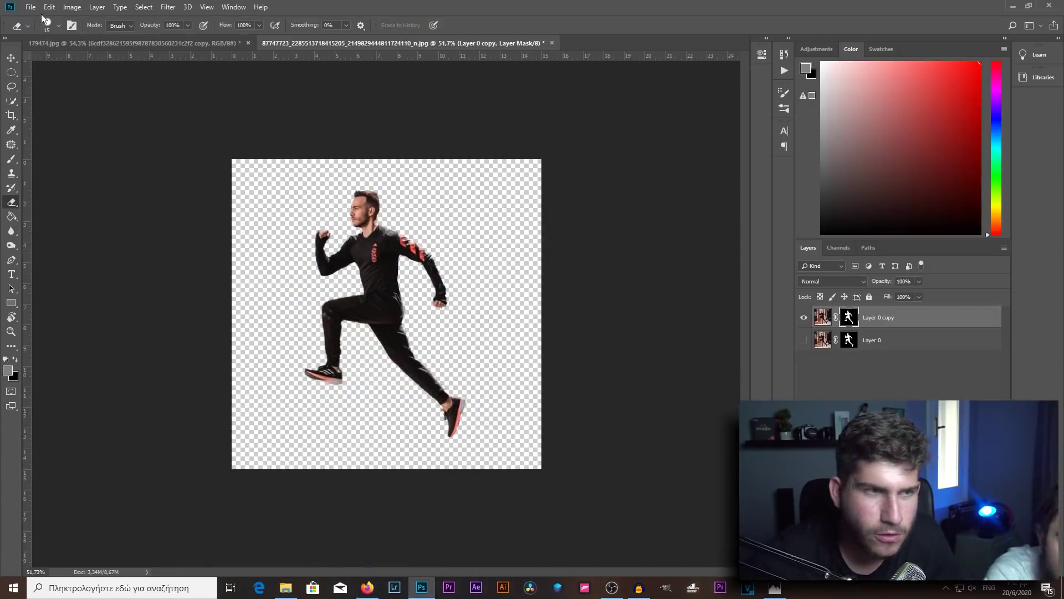
Open dinosaur.jpg as a new document
{"action": "left_click", "coordinate": [30, 7]}
{"action": "key", "text": "Escape"}
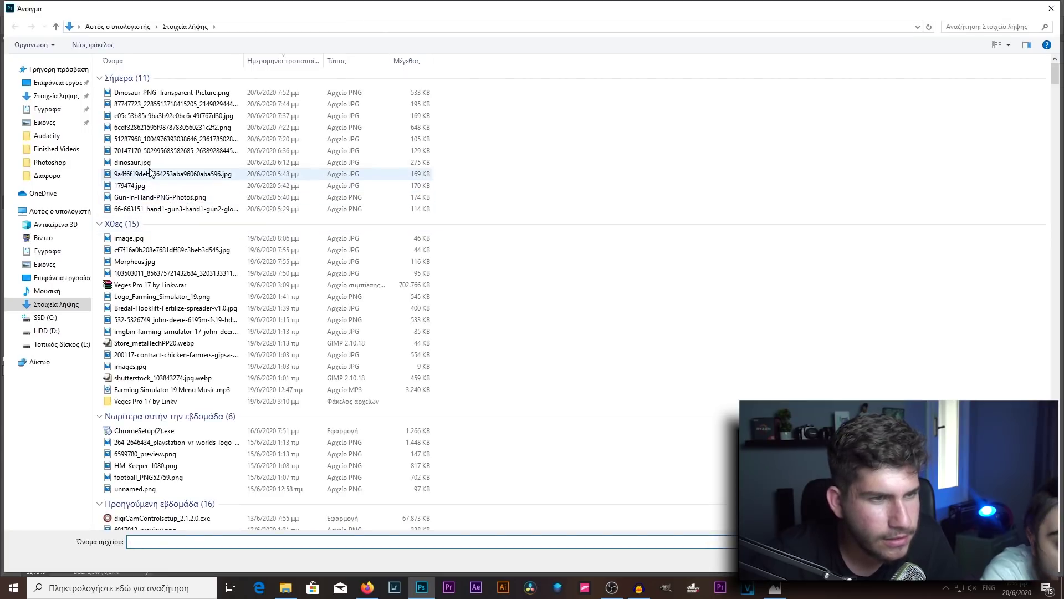
{"action": "double_click", "coordinate": [138, 162]}
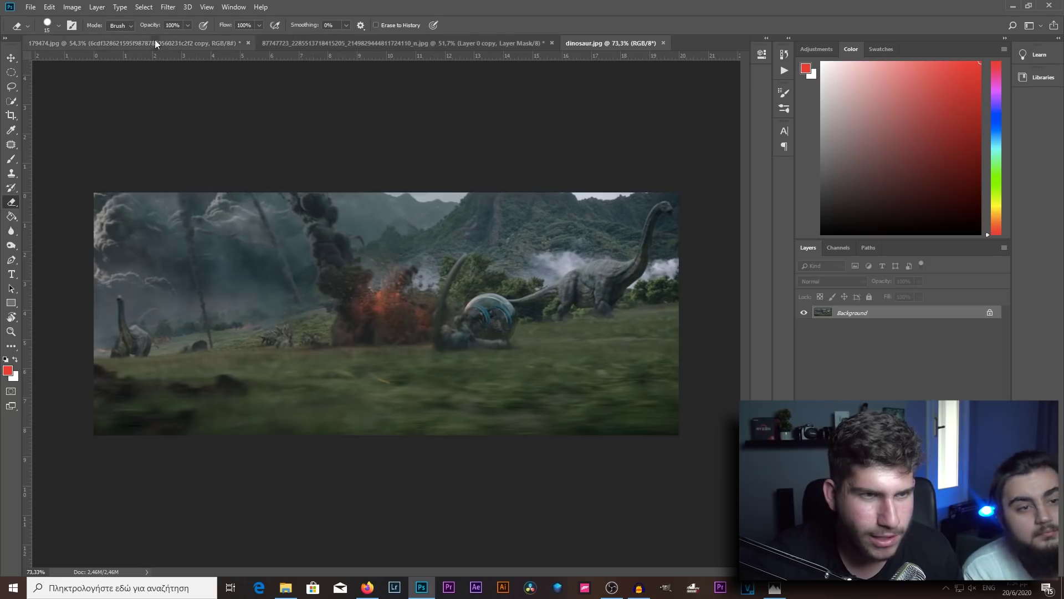
Flip the runner horizontally, tilt about 12°, shrink and place him on the grass
{"action": "left_click", "coordinate": [551, 455]}
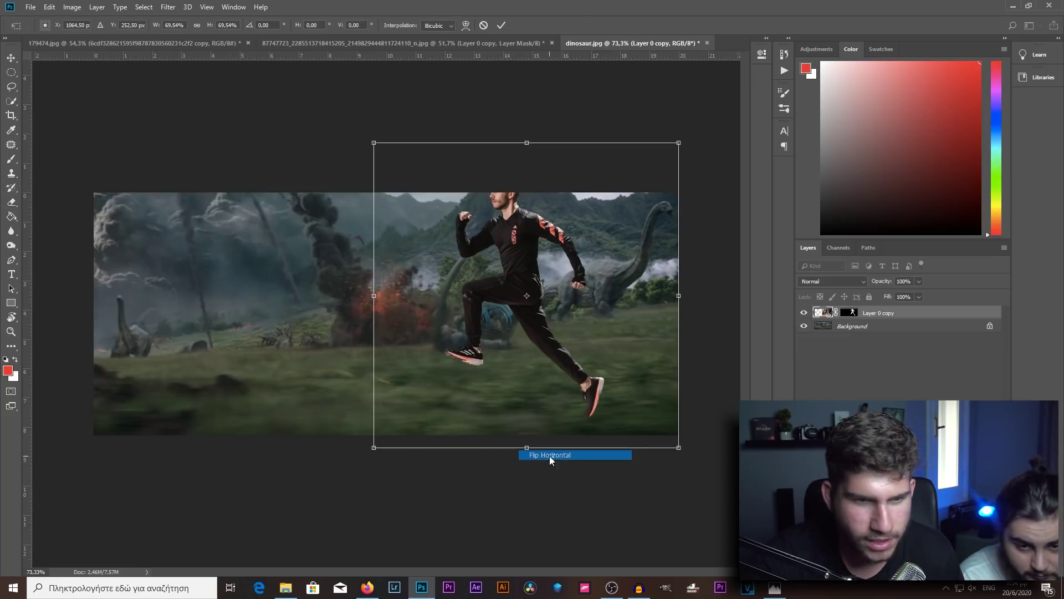
{"action": "left_click_drag", "start_coordinate": [658, 156], "coordinate": [639, 205]}
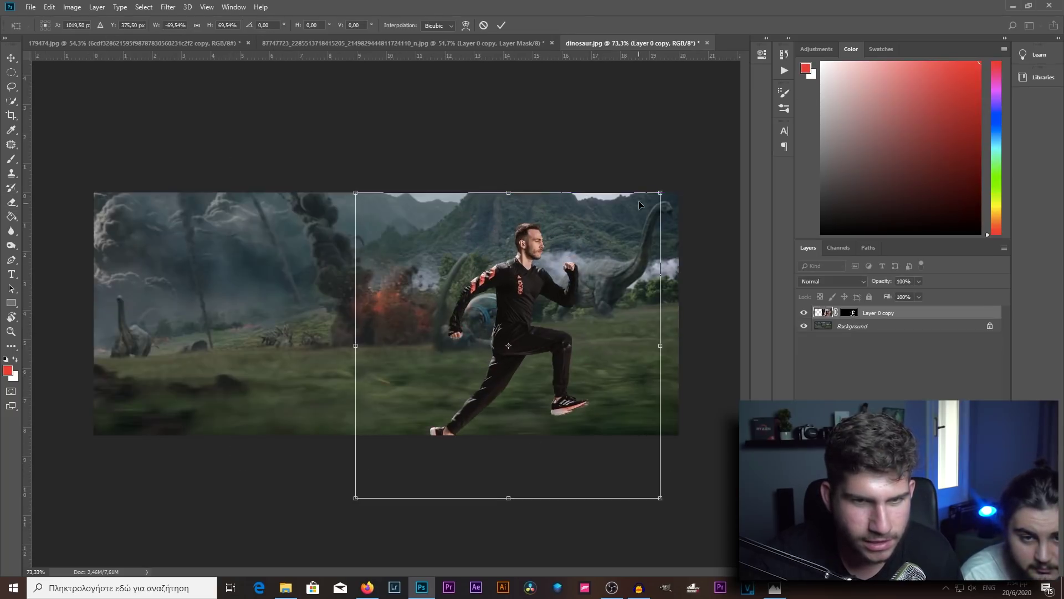
{"action": "left_click_drag", "start_coordinate": [699, 230], "coordinate": [622, 281]}
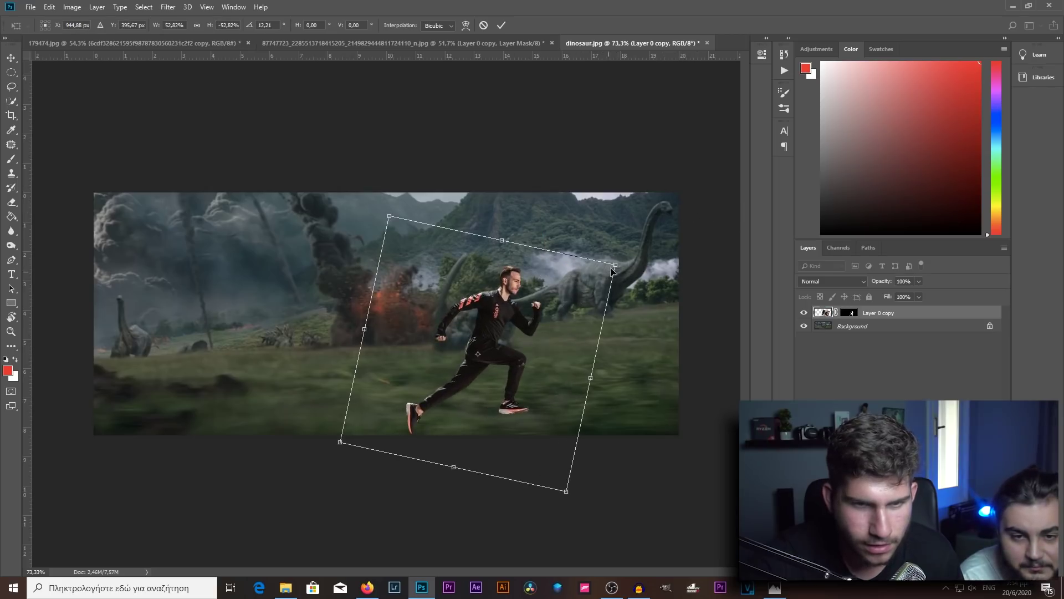
{"action": "left_click_drag", "start_coordinate": [616, 265], "coordinate": [624, 263]}
{"action": "left_click_drag", "start_coordinate": [550, 309], "coordinate": [630, 316]}
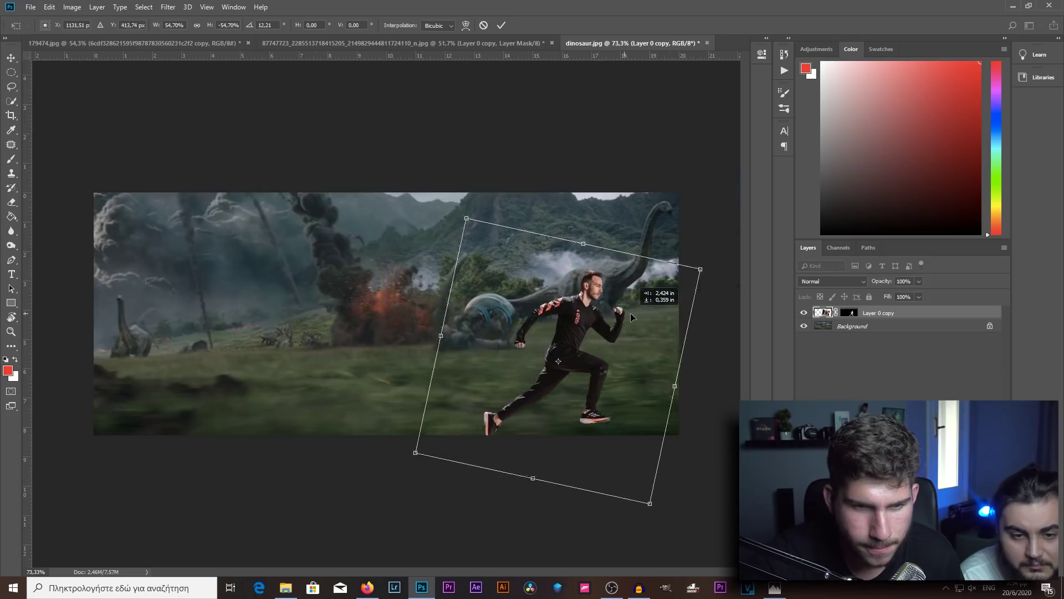
{"action": "scroll", "coordinate": [630, 312], "scroll_direction": "up", "scroll_amount": 1}
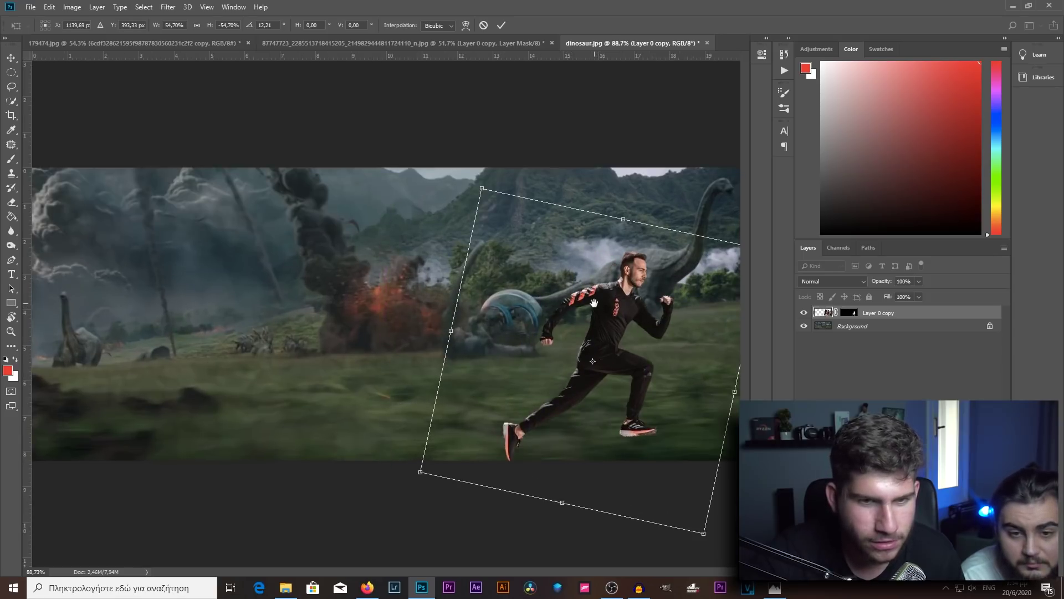
{"action": "key", "text": "Return"}
{"action": "key", "text": "e"}
{"action": "scroll", "coordinate": [618, 414], "scroll_direction": "up", "scroll_amount": 1}
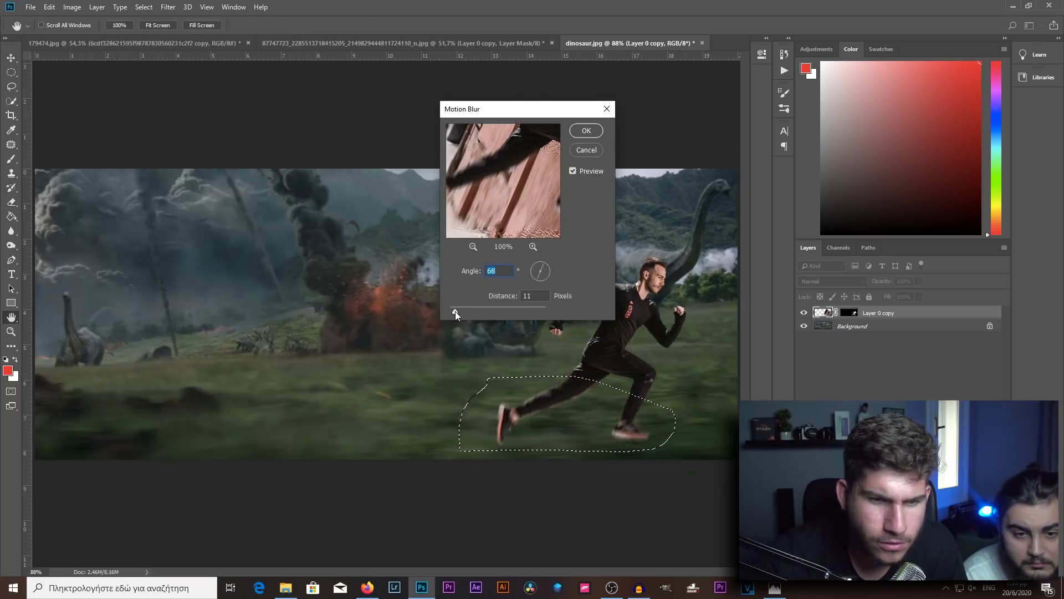
Apply a 10-pixel Motion Blur to the runner's legs and clear the selection
{"action": "left_click_drag", "start_coordinate": [454, 312], "coordinate": [455, 312]}
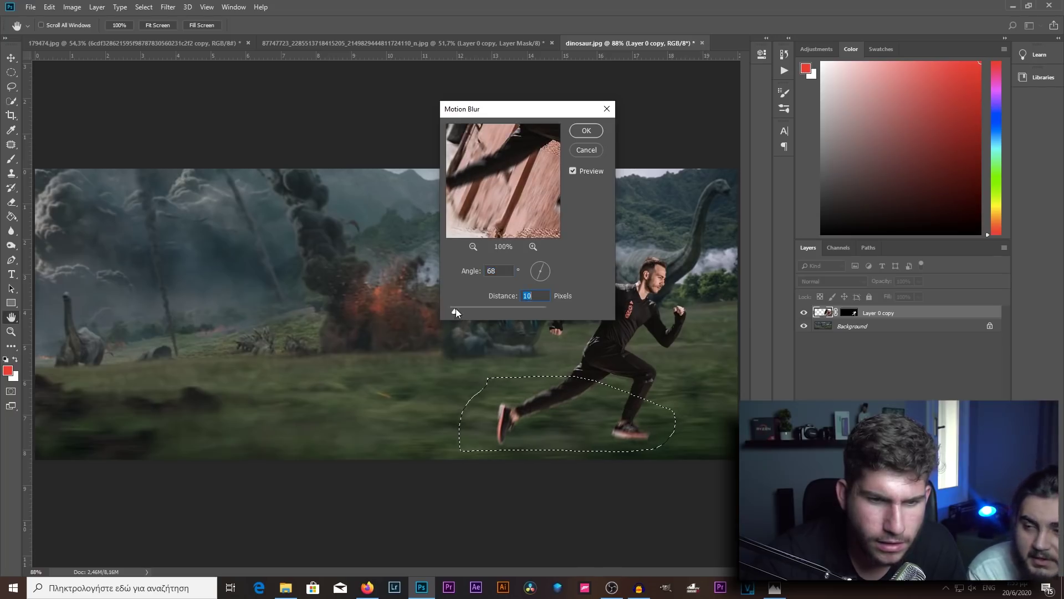
{"action": "left_click", "coordinate": [579, 135]}
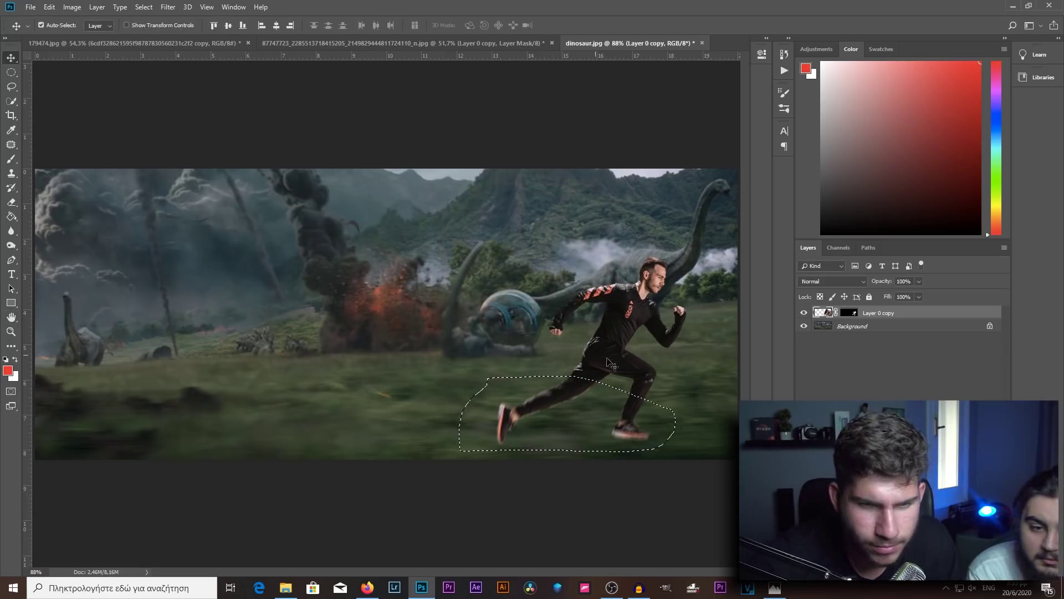
{"action": "key", "text": "ctrl+d"}
{"action": "scroll", "coordinate": [683, 372], "scroll_direction": "up", "scroll_amount": 2}
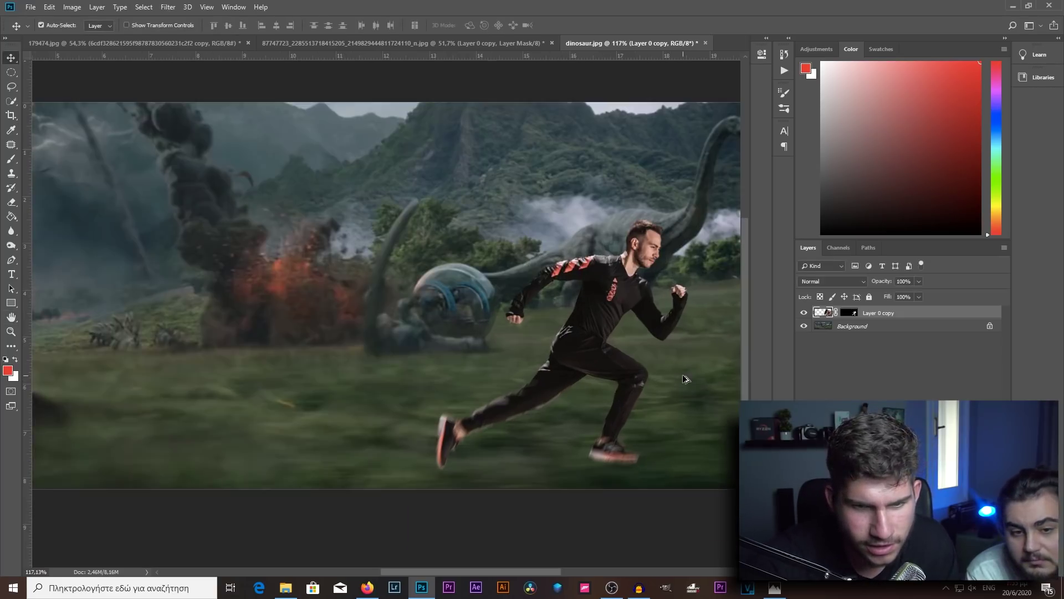
{"action": "scroll", "coordinate": [646, 383], "scroll_direction": "down", "scroll_amount": 3}
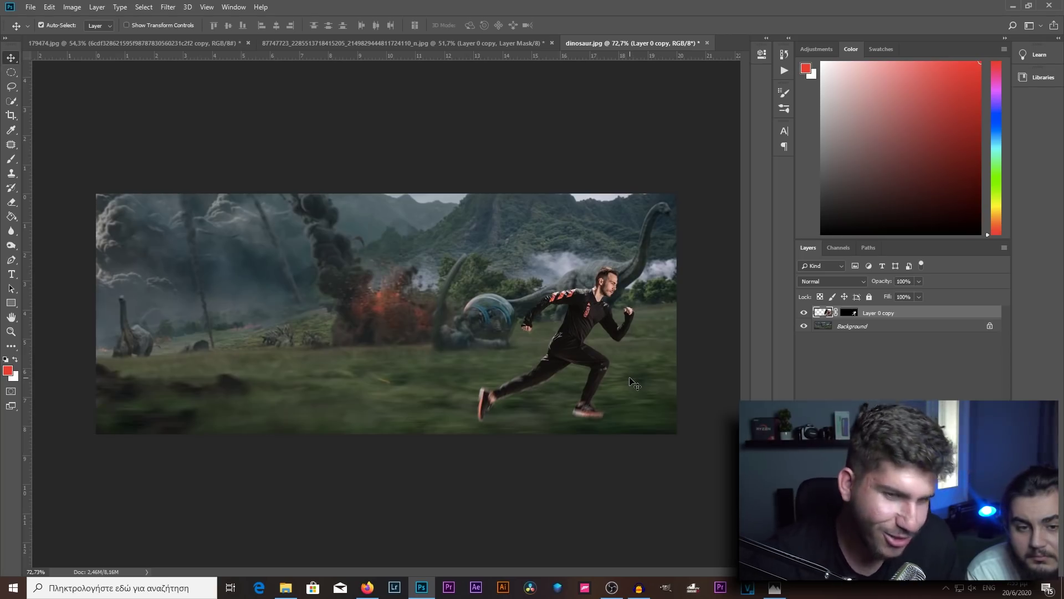
Place the dinosaur PNG, enlarged and moved to the left of the scene
{"action": "key", "text": "ctrl+o"}
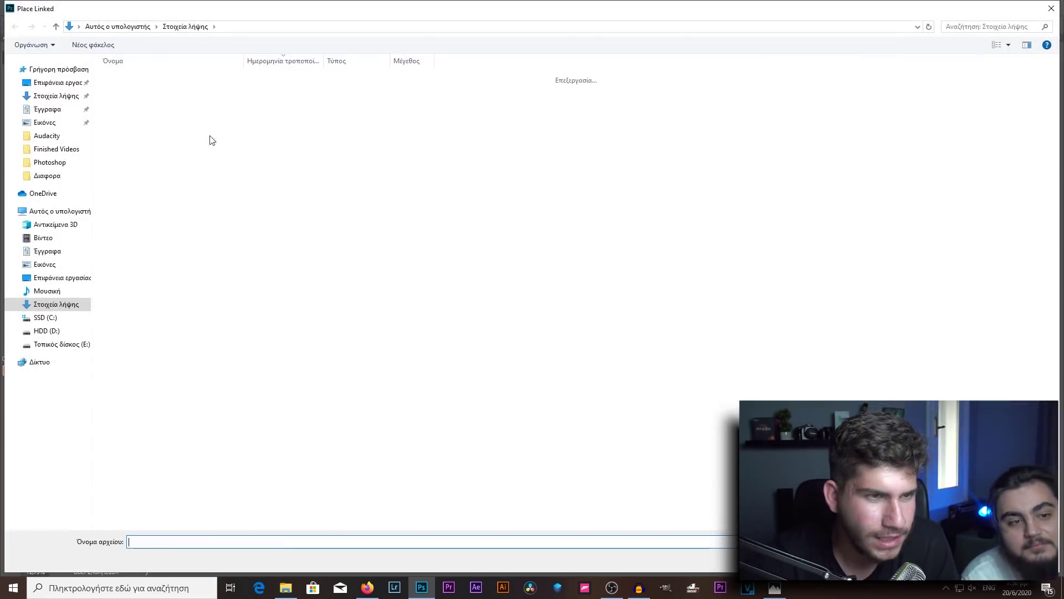
{"action": "key", "text": "Escape"}
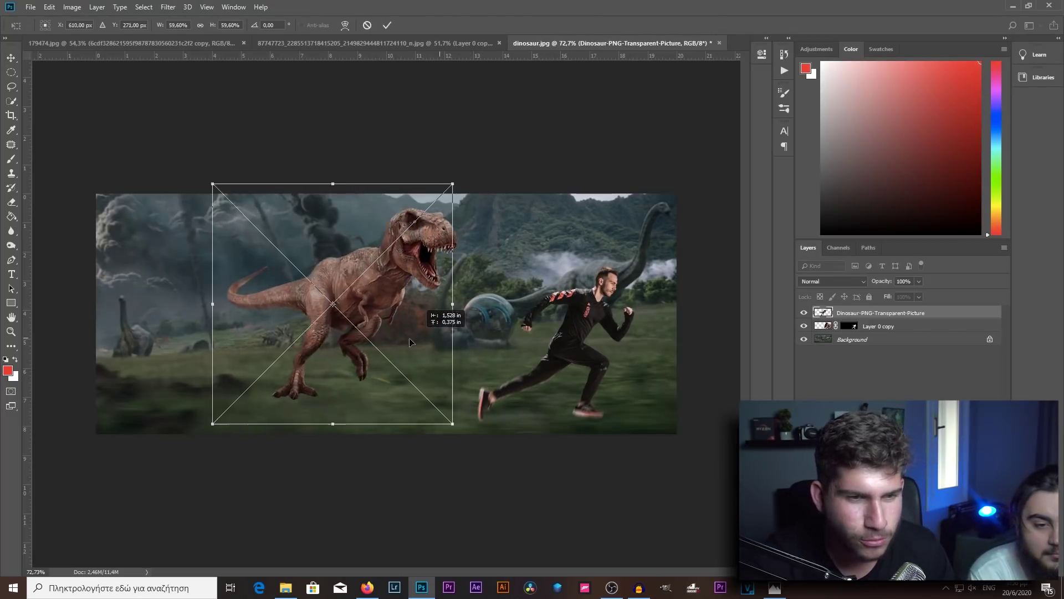
{"action": "left_click_drag", "start_coordinate": [470, 349], "coordinate": [364, 328]}
{"action": "key", "text": "Return"}
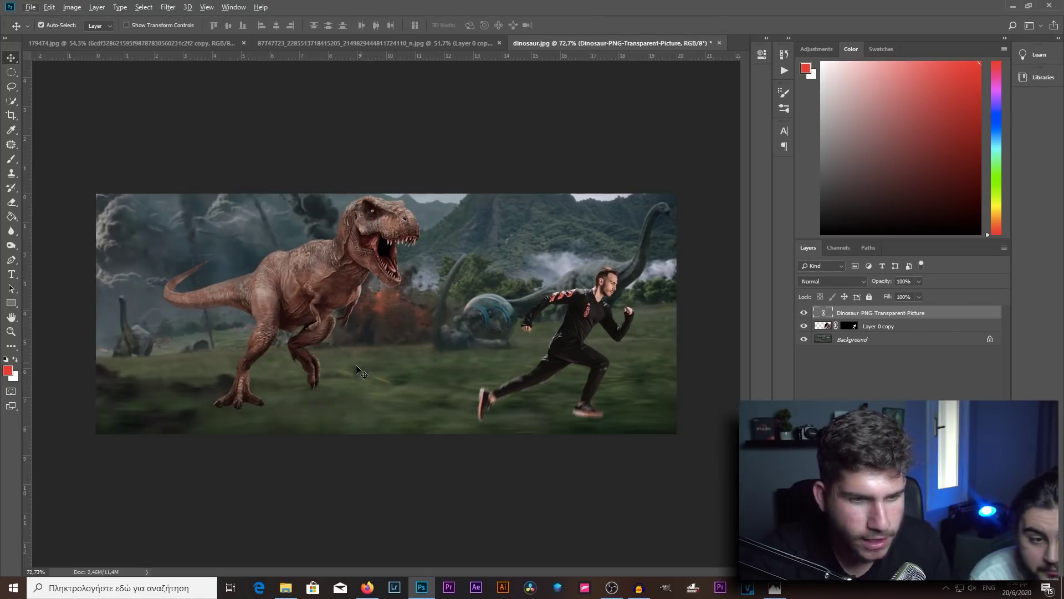
Lasso the T-rex's lower legs and apply Gaussian Blur and Motion Blur to them
{"action": "key", "text": "l"}
{"action": "key", "text": "alt+l"}
{"action": "key", "text": "Escape"}
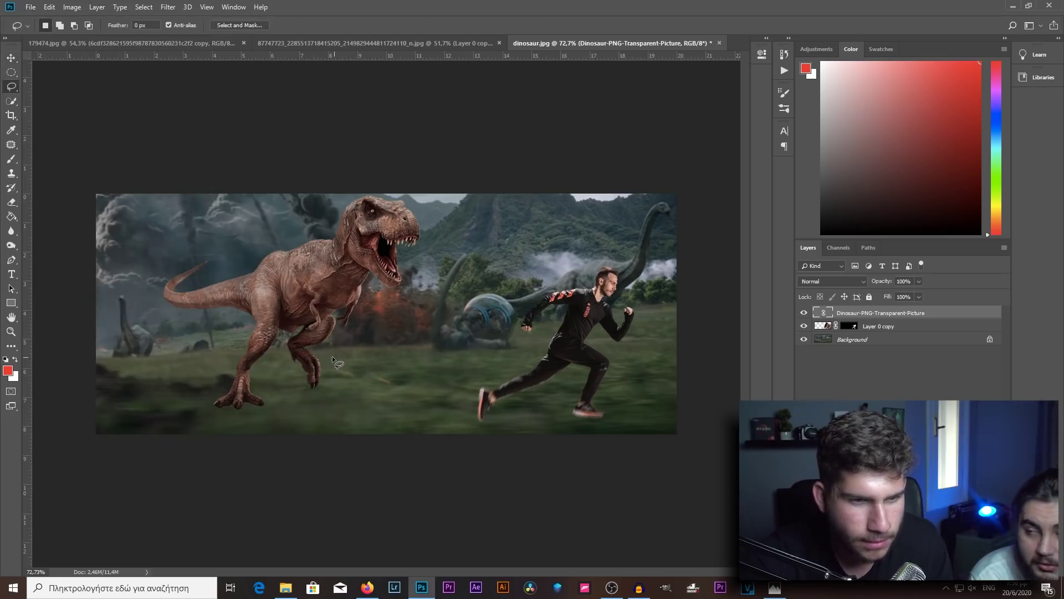
{"action": "left_click_drag", "start_coordinate": [332, 355], "coordinate": [237, 364]}
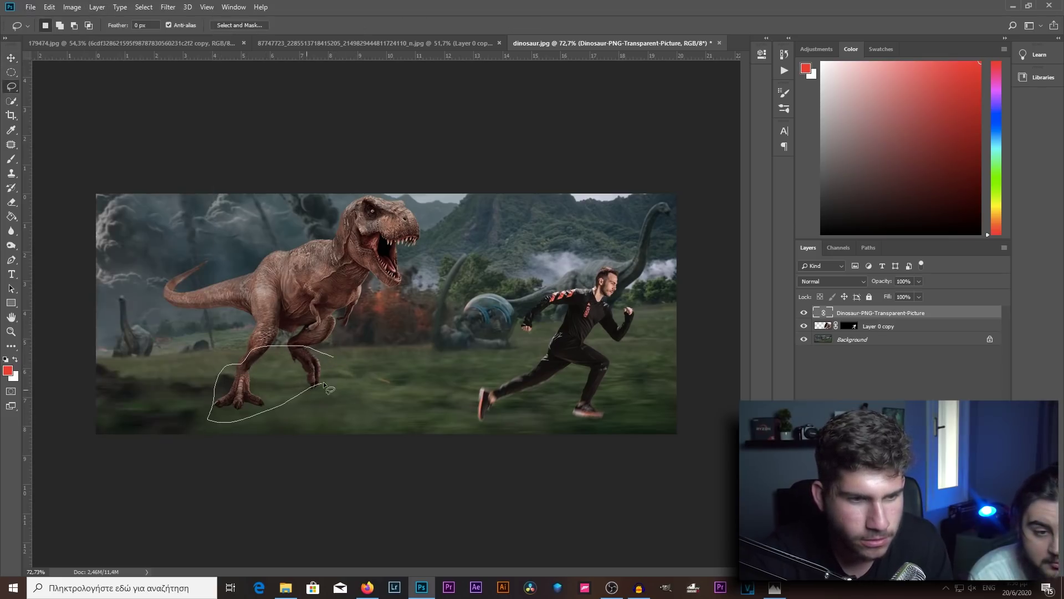
{"action": "left_click_drag", "start_coordinate": [324, 384], "coordinate": [325, 384]}
{"action": "key", "text": "ctrl+f"}
{"action": "scroll", "coordinate": [355, 374], "scroll_direction": "up", "scroll_amount": 2}
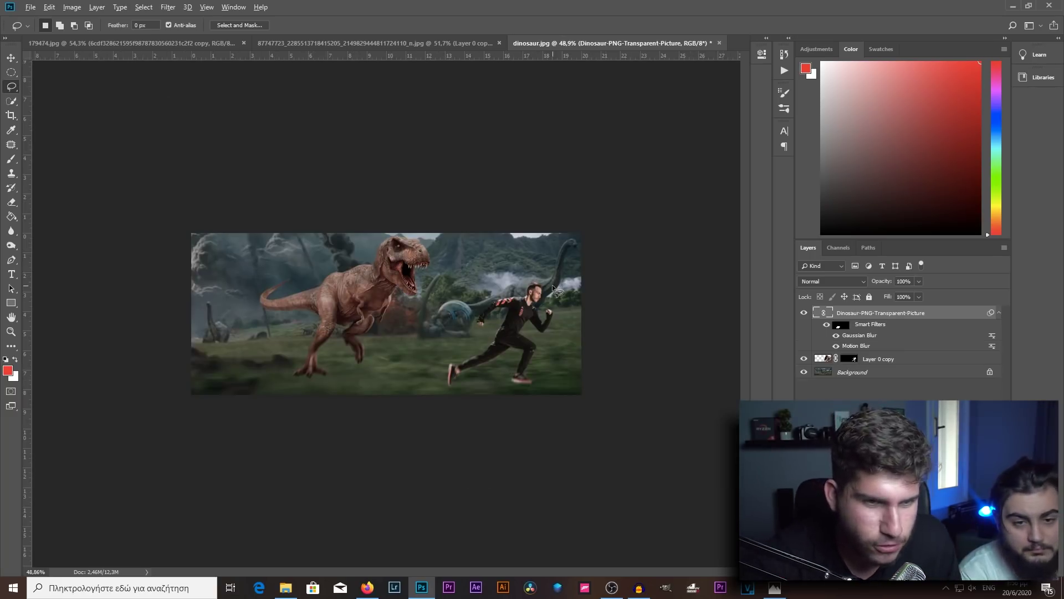
{"action": "scroll", "coordinate": [552, 284], "scroll_direction": "up", "scroll_amount": 2}
{"action": "scroll", "coordinate": [561, 314], "scroll_direction": "up", "scroll_amount": 1}
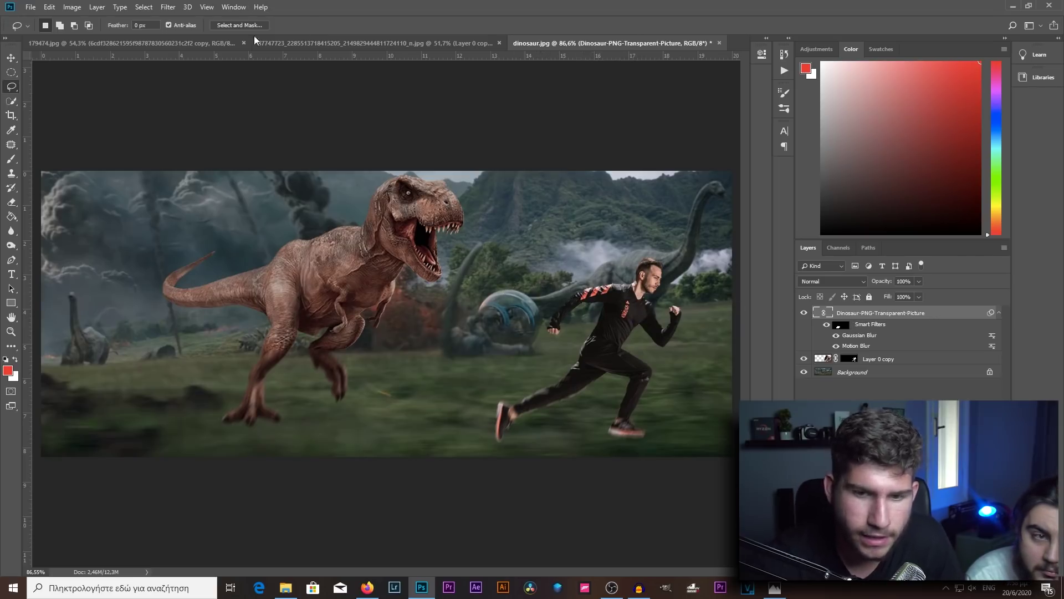
Mask the dinosaur and add Levels, lifting RGB output black and adjusting red and green
{"action": "left_click", "coordinate": [942, 413]}
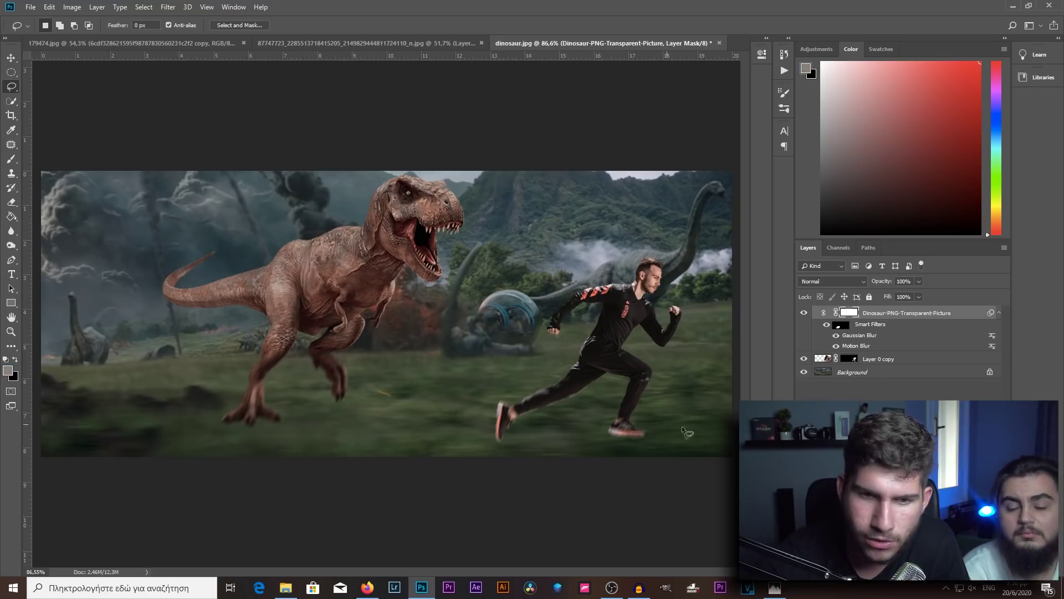
{"action": "key", "text": "ctrl+l"}
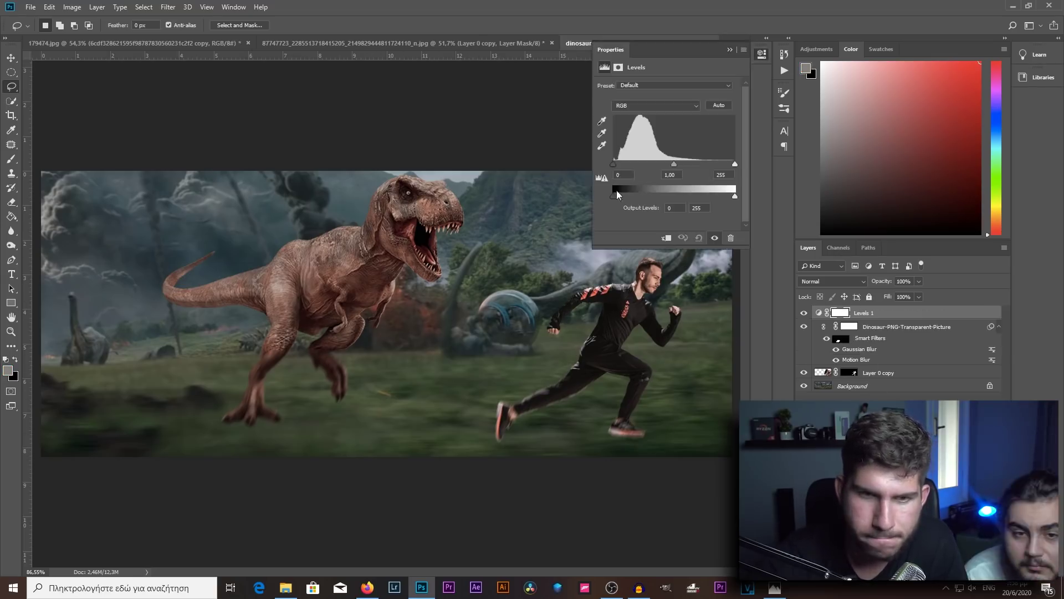
{"action": "left_click_drag", "start_coordinate": [614, 196], "coordinate": [622, 196]}
{"action": "key", "text": "alt+3"}
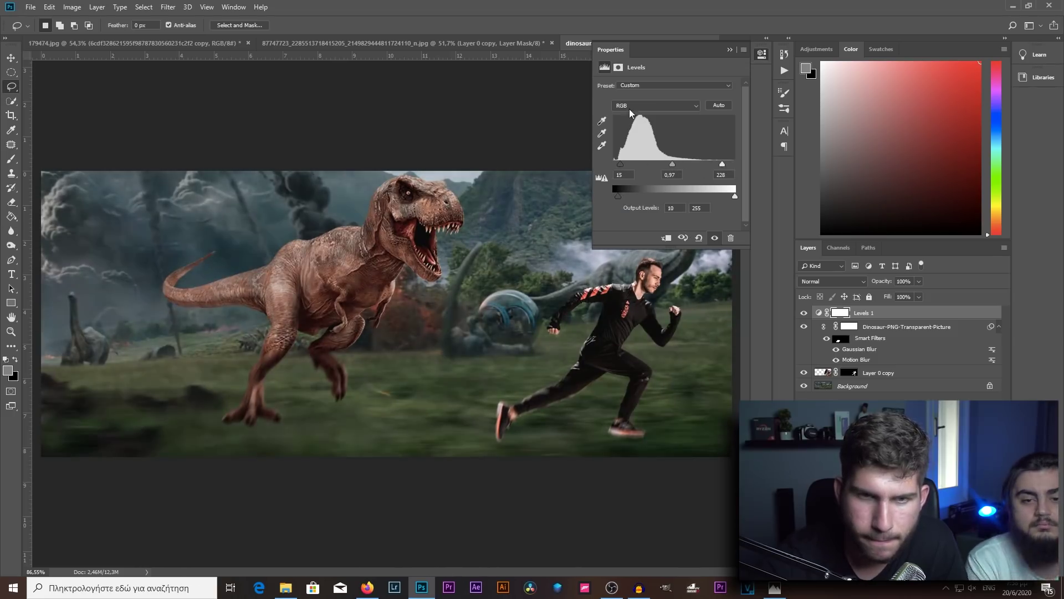
{"action": "mouse_move", "coordinate": [674, 164]}
{"action": "left_mouse_down"}
{"action": "mouse_move", "coordinate": [619, 170]}
{"action": "mouse_move", "coordinate": [671, 167]}
{"action": "left_mouse_up"}
{"action": "left_click", "coordinate": [656, 105]}
{"action": "left_click", "coordinate": [632, 131]}
{"action": "left_click_drag", "start_coordinate": [613, 196], "coordinate": [619, 196]}
{"action": "left_click_drag", "start_coordinate": [735, 197], "coordinate": [720, 197]}
Shift the blue Levels midtones, then compare the image with and without Levels
{"action": "left_click", "coordinate": [656, 105]}
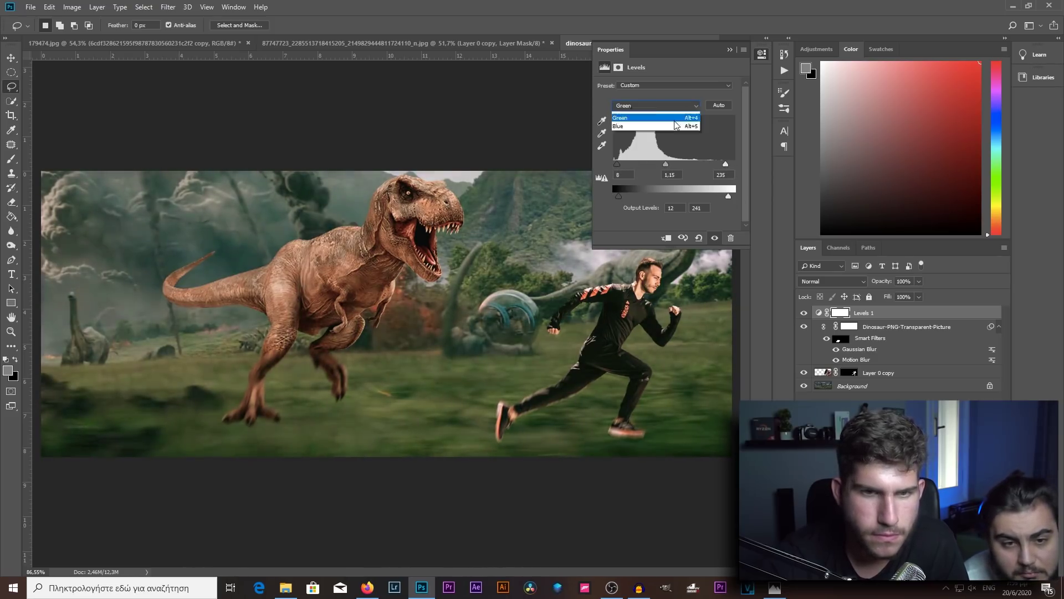
{"action": "left_click", "coordinate": [632, 140]}
{"action": "left_click_drag", "start_coordinate": [674, 165], "coordinate": [662, 171]}
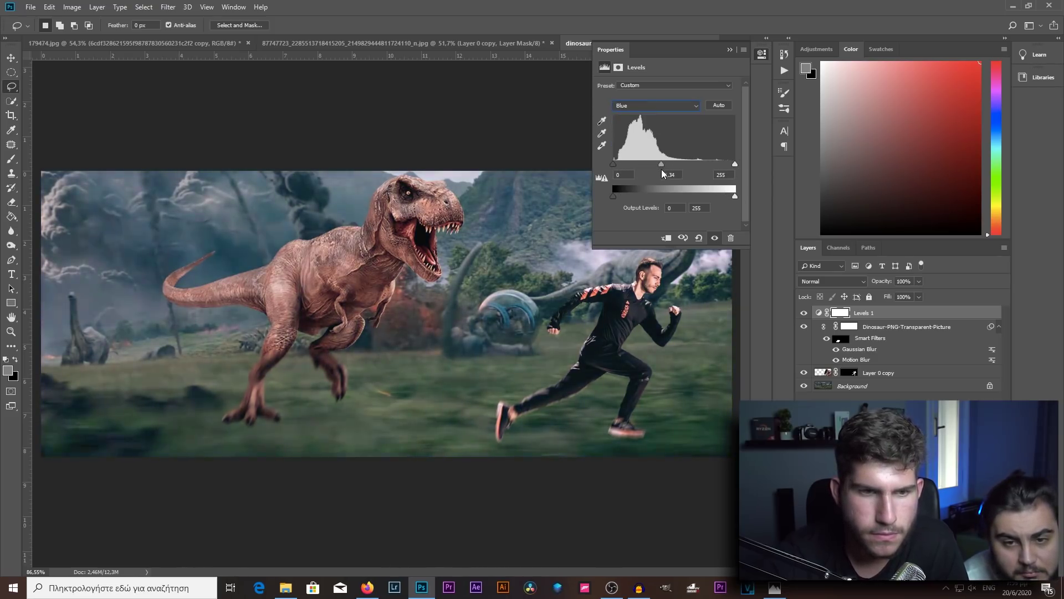
{"action": "left_click", "coordinate": [729, 51]}
{"action": "left_click", "coordinate": [804, 313]}
{"action": "left_click", "coordinate": [804, 314]}
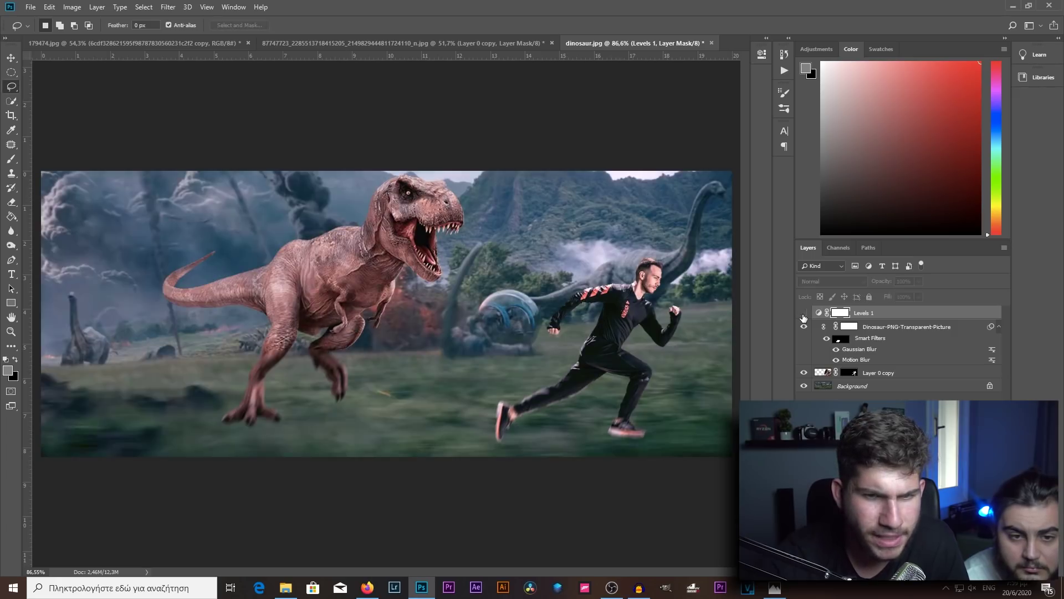
{"action": "left_click", "coordinate": [804, 314]}
{"action": "left_click", "coordinate": [804, 314]}
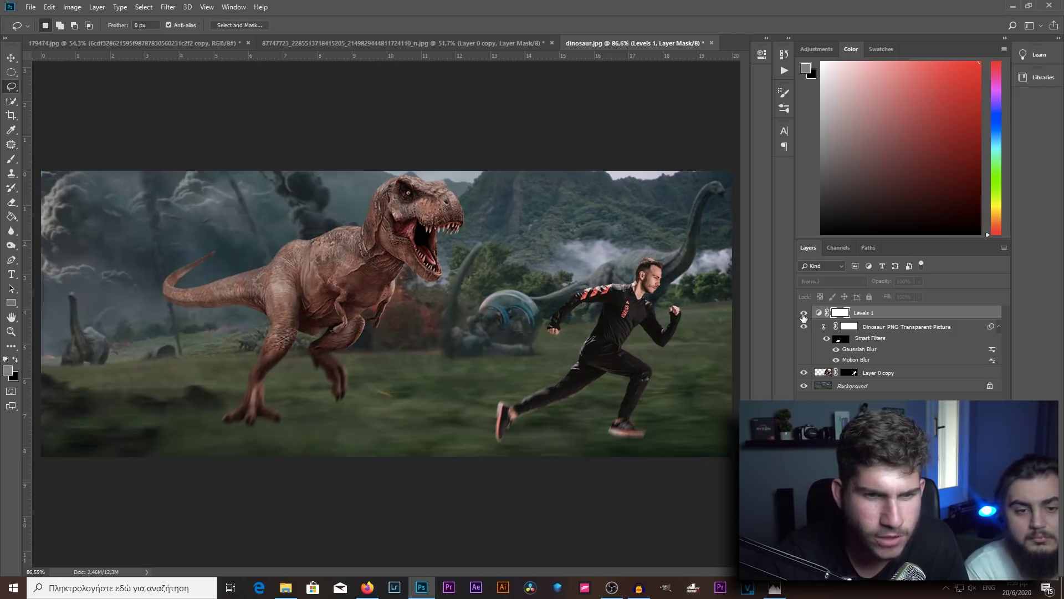
{"action": "left_click", "coordinate": [804, 313]}
{"action": "left_click", "coordinate": [804, 314]}
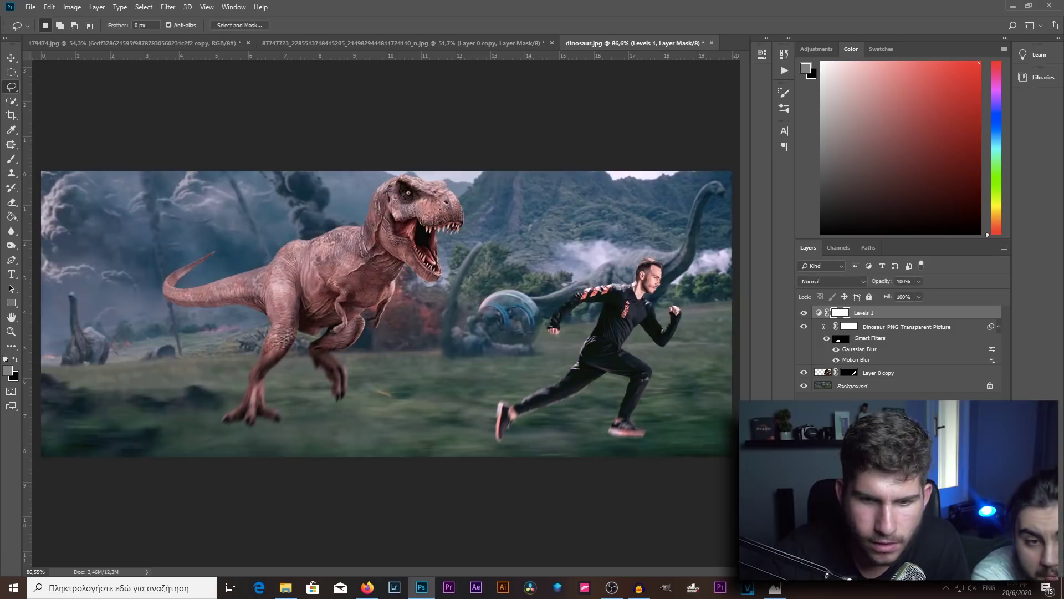
Add a Curves adjustment darkening shadows and lowering highlights, then crop the canvas slightly narrower
{"action": "left_click", "coordinate": [942, 407]}
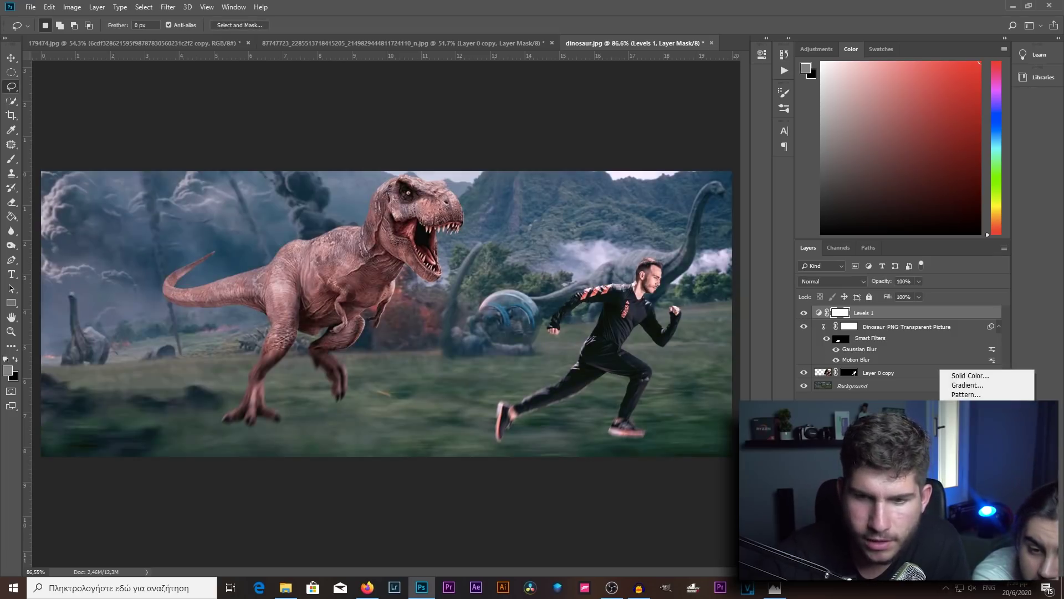
{"action": "left_click", "coordinate": [964, 438]}
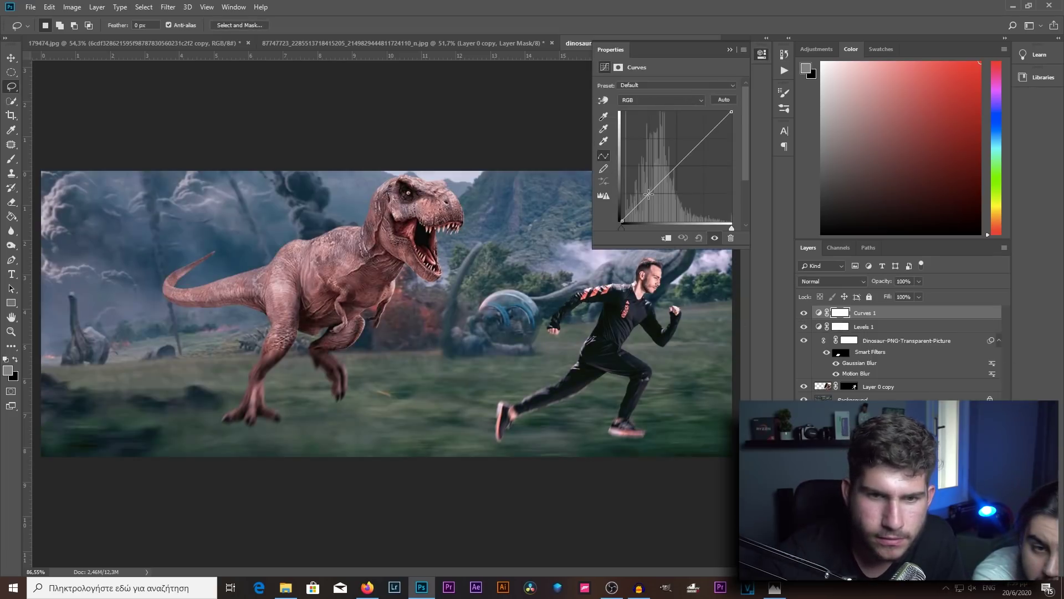
{"action": "left_click_drag", "start_coordinate": [649, 194], "coordinate": [651, 197]}
{"action": "left_click", "coordinate": [681, 162]}
{"action": "left_click_drag", "start_coordinate": [715, 128], "coordinate": [716, 133]}
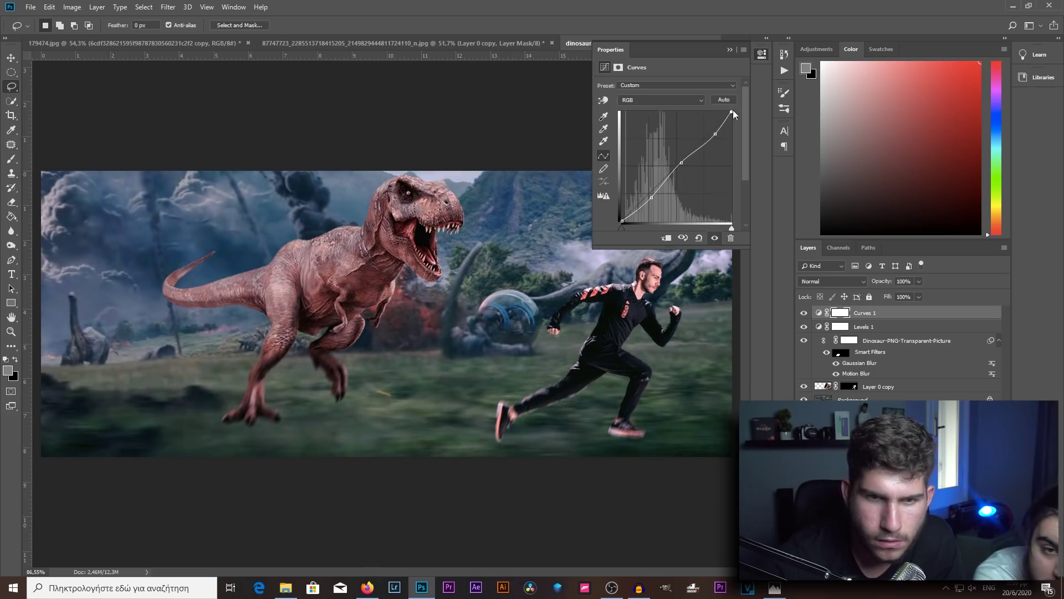
{"action": "left_click", "coordinate": [723, 50]}
{"action": "key", "text": "c"}
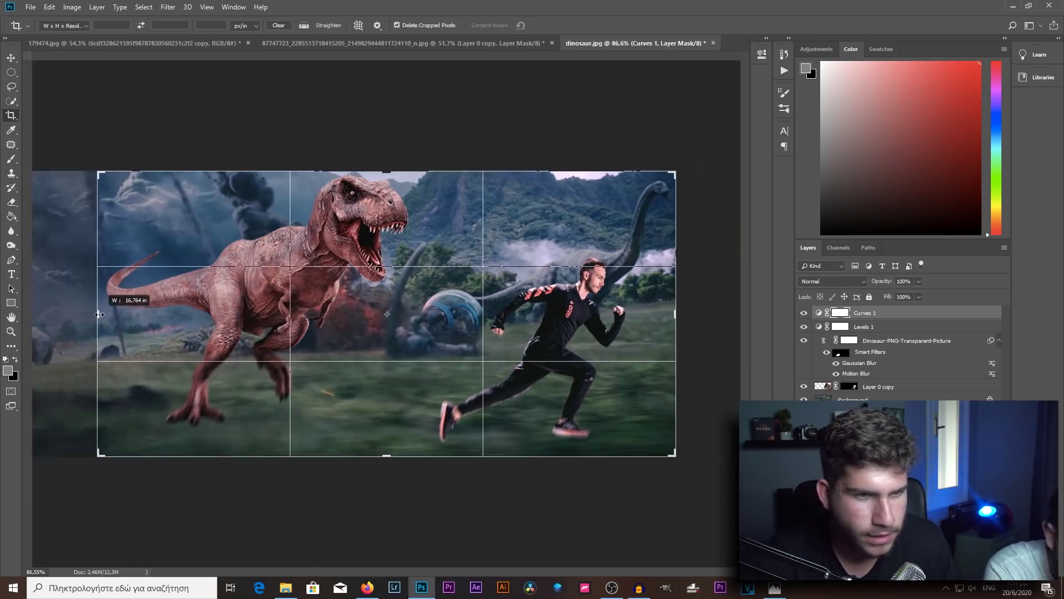
{"action": "key", "text": "Return"}
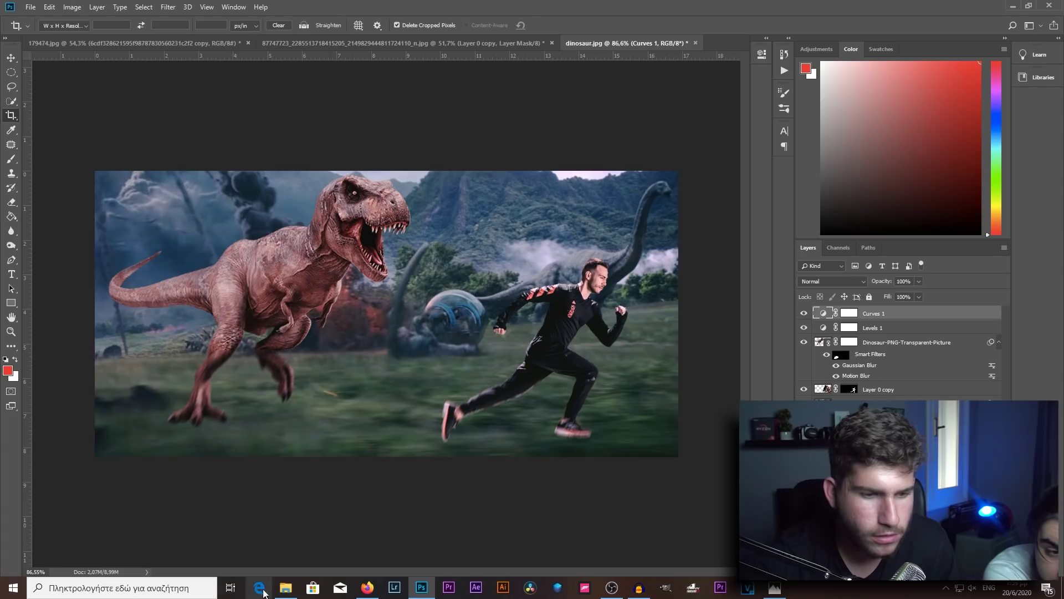
Search Google Images for 'jurassic world logo png', open the Redbubble logo, and return to Photoshop
{"action": "left_click", "coordinate": [367, 588]}
{"action": "scroll", "coordinate": [252, 166], "scroll_direction": "up", "scroll_amount": 5}
{"action": "scroll", "coordinate": [253, 125], "scroll_direction": "up", "scroll_amount": 5}
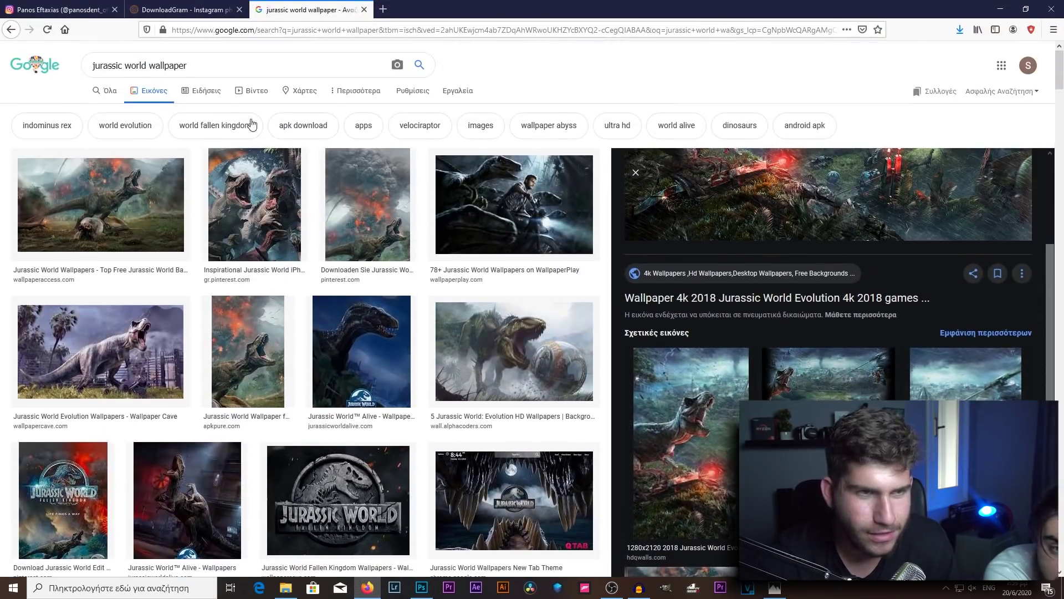
{"action": "left_click_drag", "start_coordinate": [189, 65], "coordinate": [155, 78]}
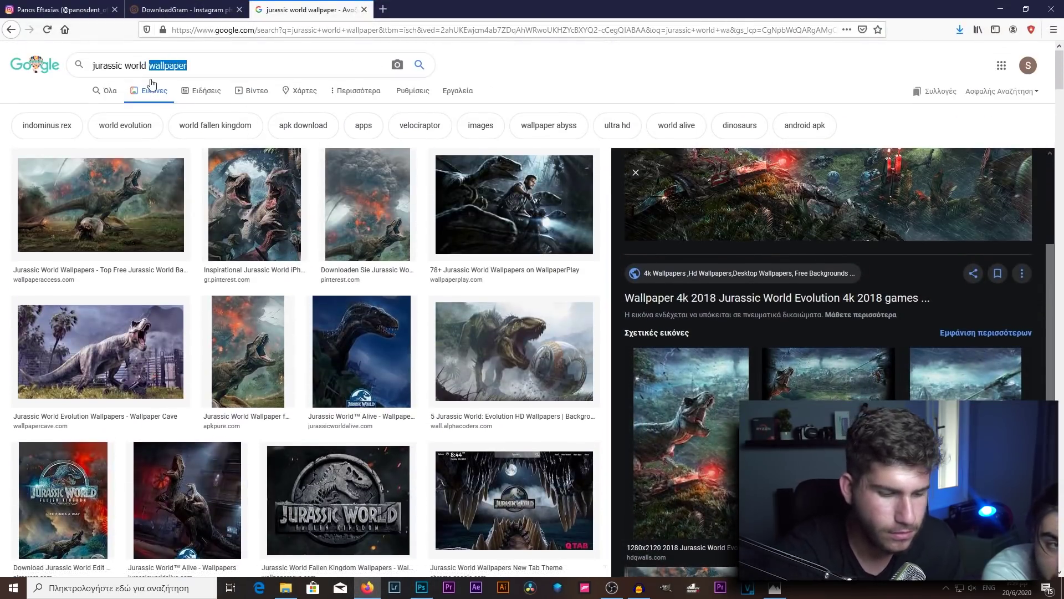
{"action": "type", "text": "logo"}
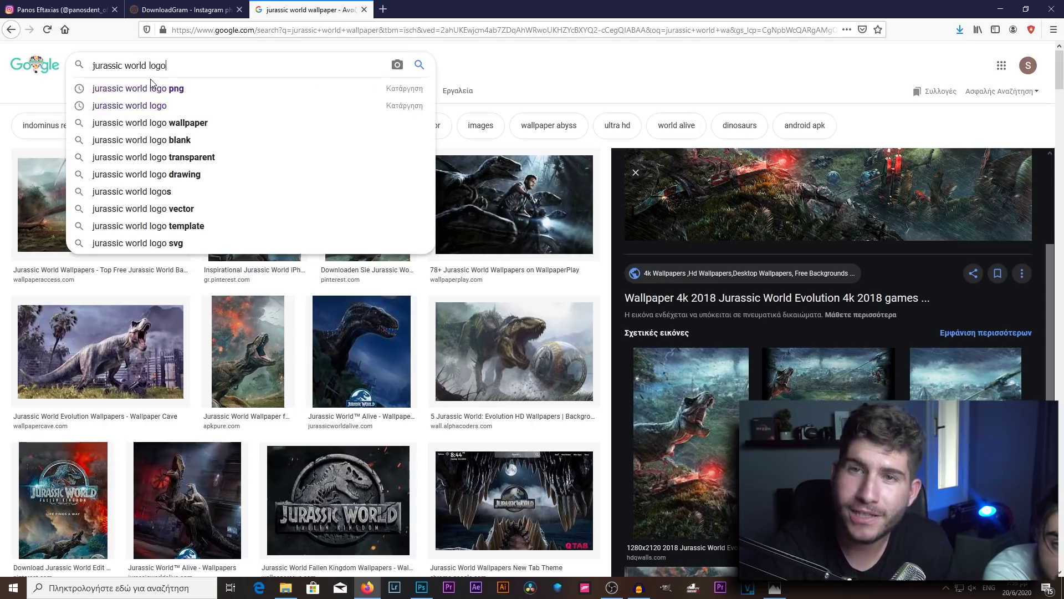
{"action": "left_click", "coordinate": [278, 86]}
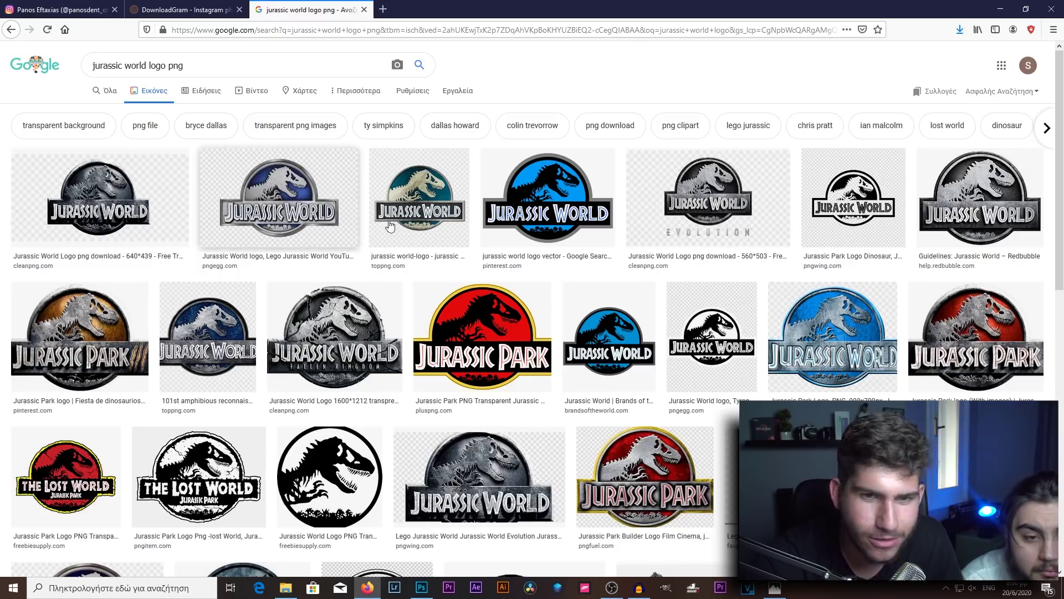
{"action": "left_click", "coordinate": [980, 196]}
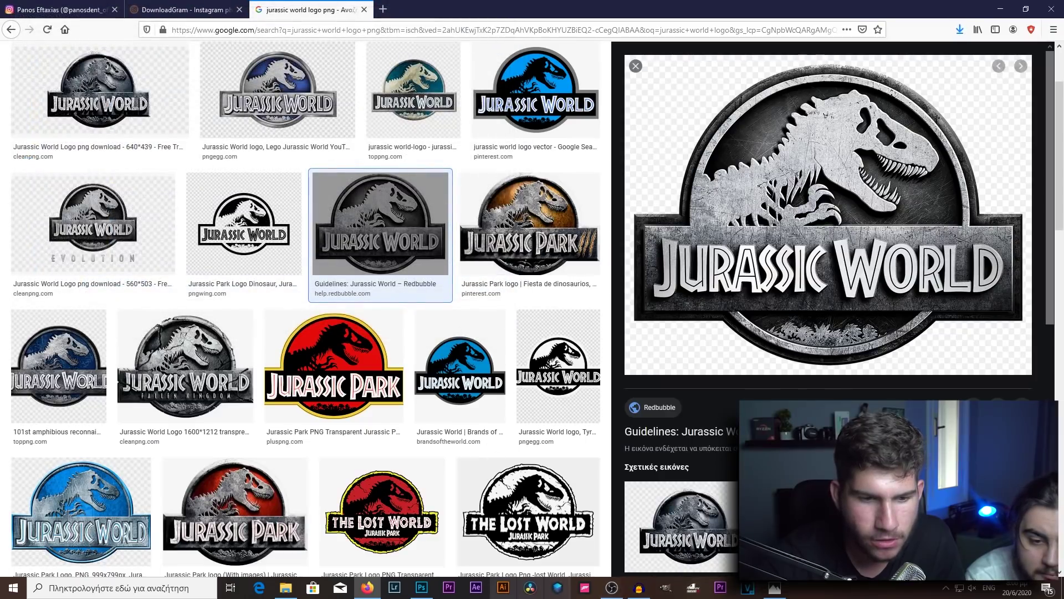
{"action": "left_click", "coordinate": [420, 588]}
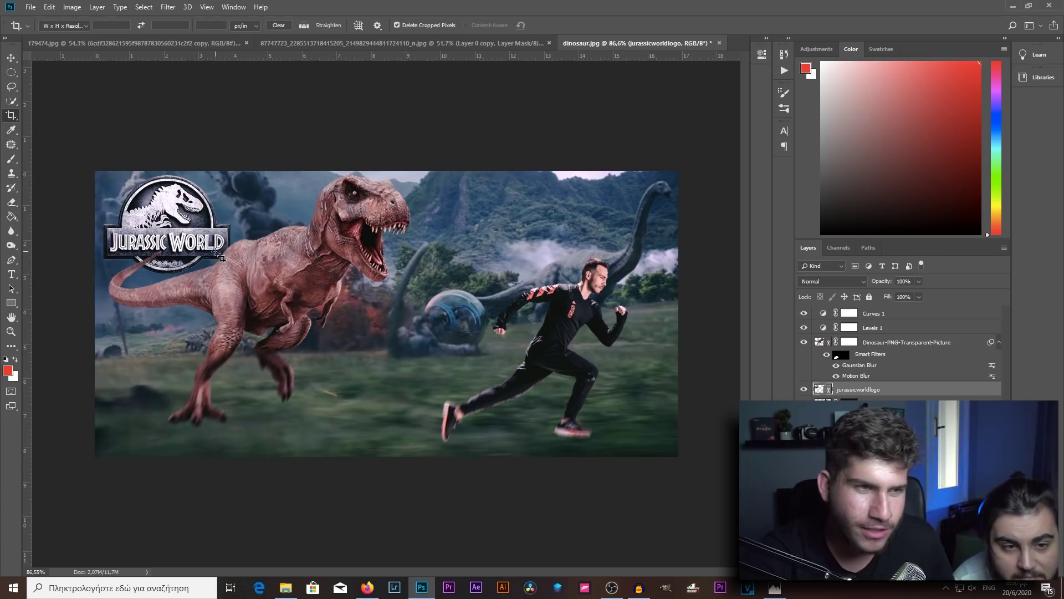
Choose Place Linked from the File menu to bring in a final image
{"action": "left_click", "coordinate": [30, 7]}
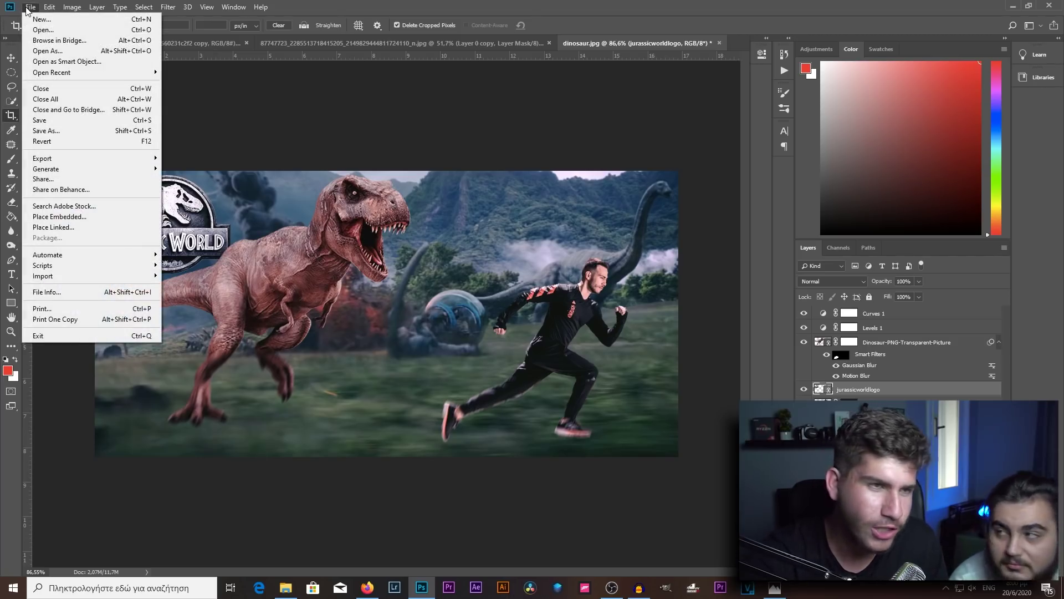
{"action": "left_click", "coordinate": [56, 227]}
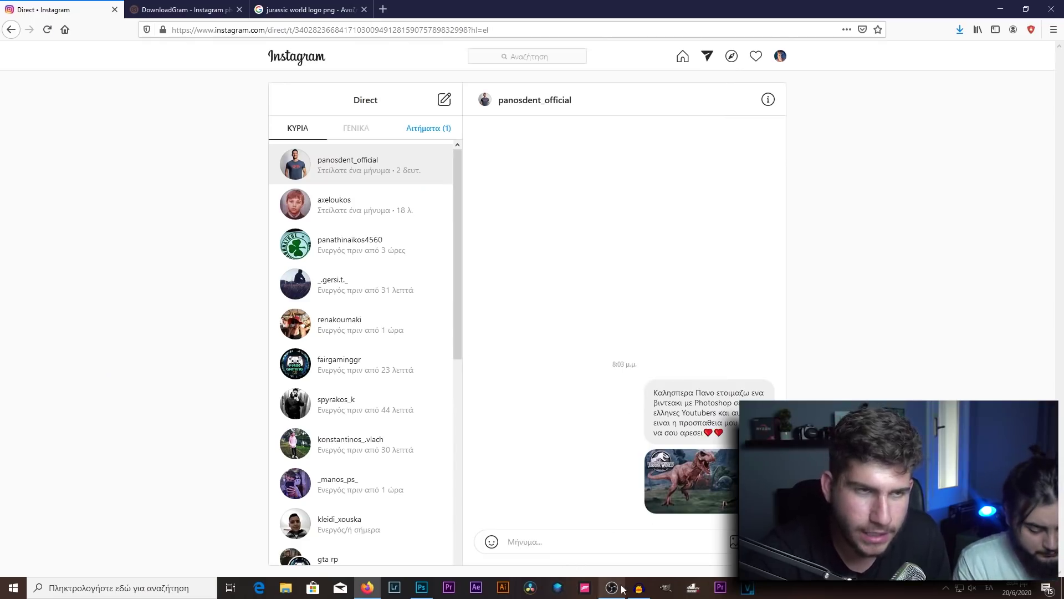
Search Instagram for the friend's account and open his ATHEN sign post
{"action": "left_click", "coordinate": [306, 65]}
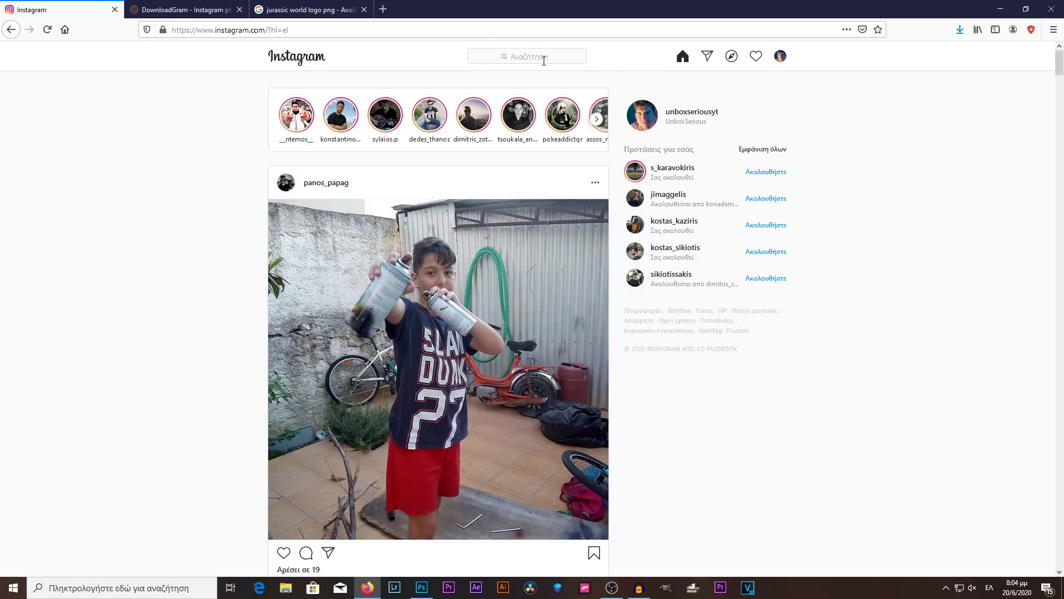
{"action": "left_click", "coordinate": [544, 60]}
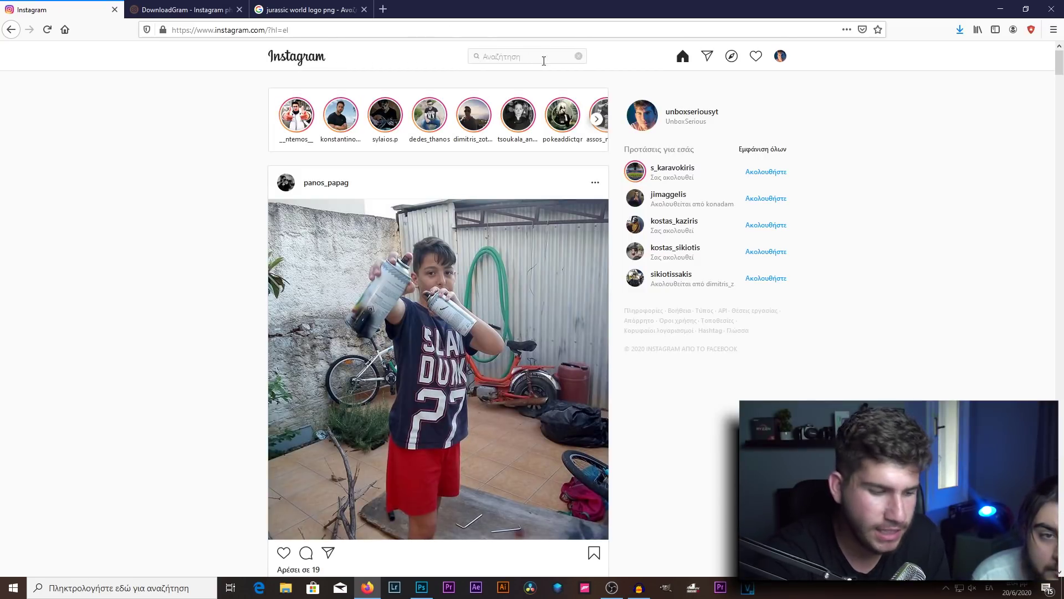
{"action": "type", "text": "legit"}
{"action": "left_click", "coordinate": [488, 92]}
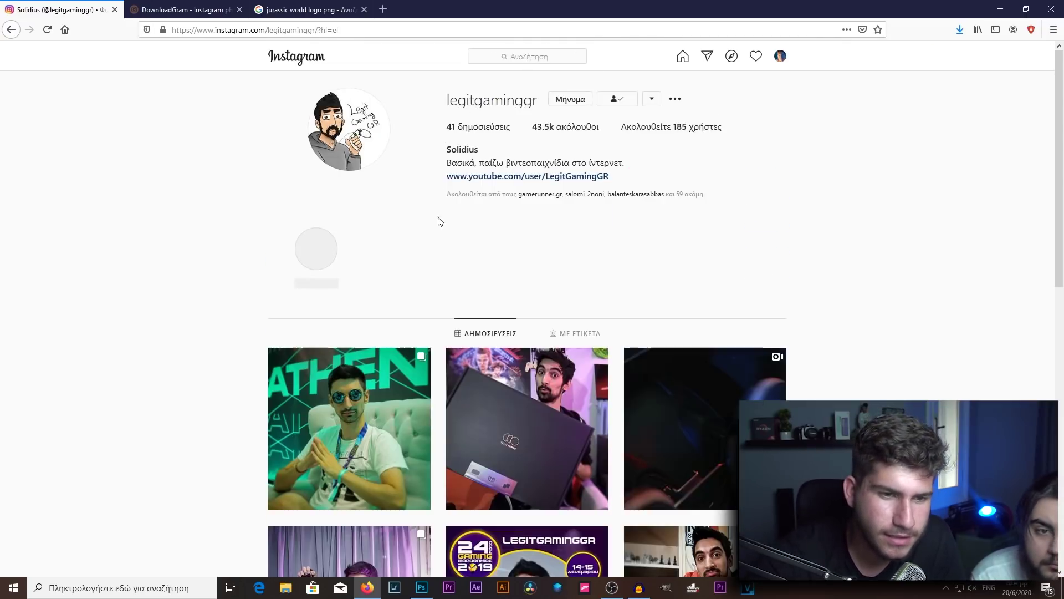
{"action": "left_click", "coordinate": [420, 423]}
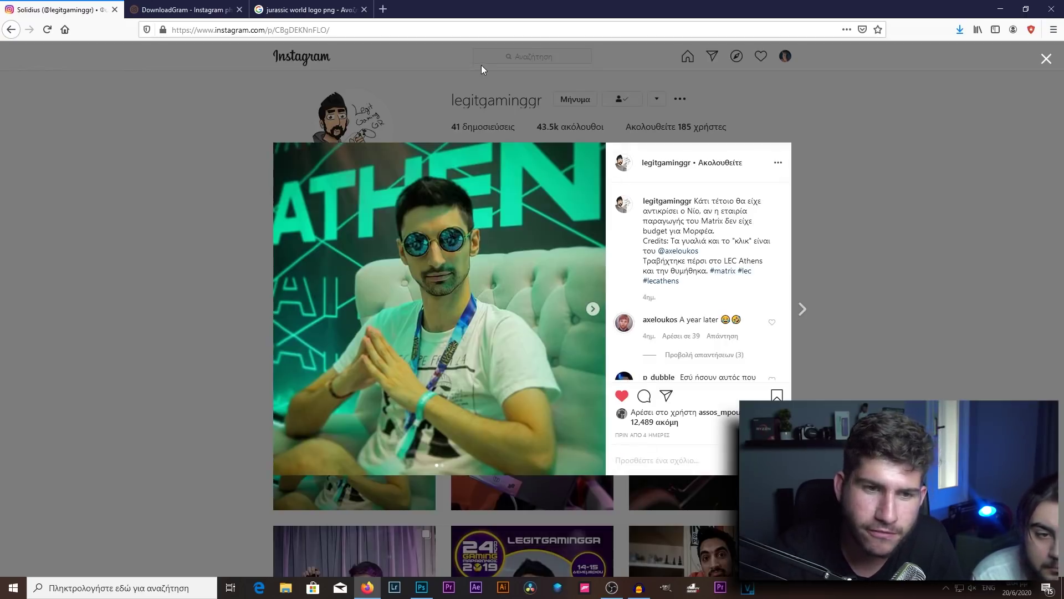
Save the Morpheus armchair image from Google Images to disk
{"action": "key", "text": "ctrl+l"}
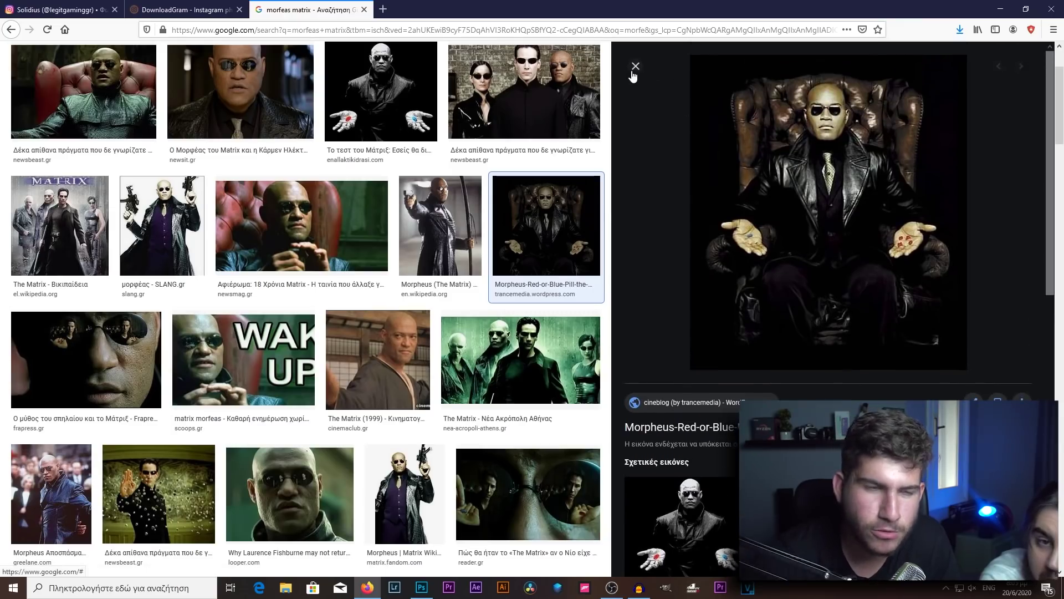
{"action": "left_click", "coordinate": [635, 67]}
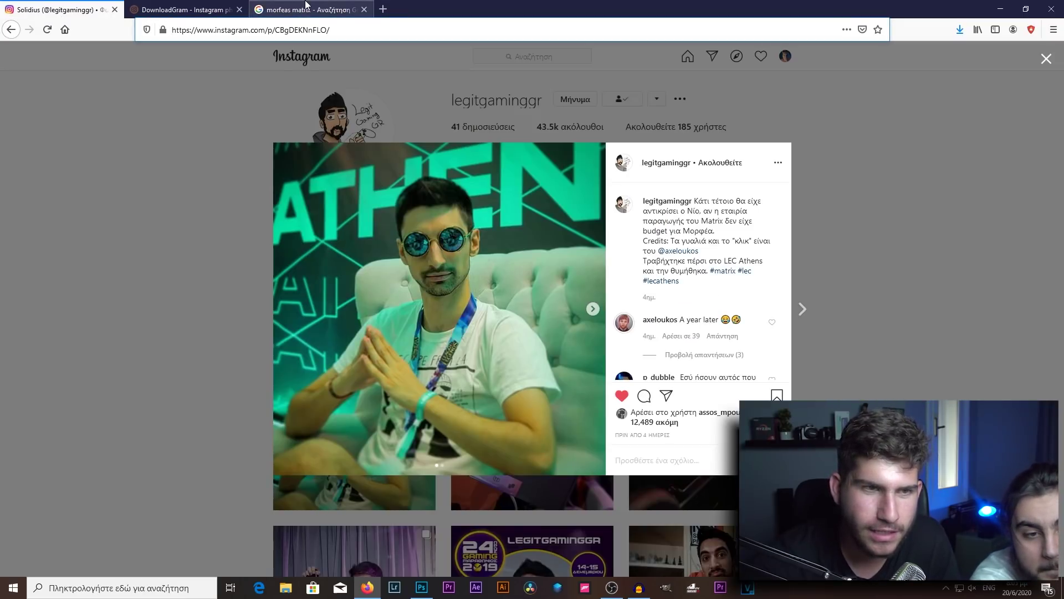
{"action": "left_click", "coordinate": [305, 7]}
{"action": "left_click", "coordinate": [832, 106]}
{"action": "right_click", "coordinate": [783, 267]}
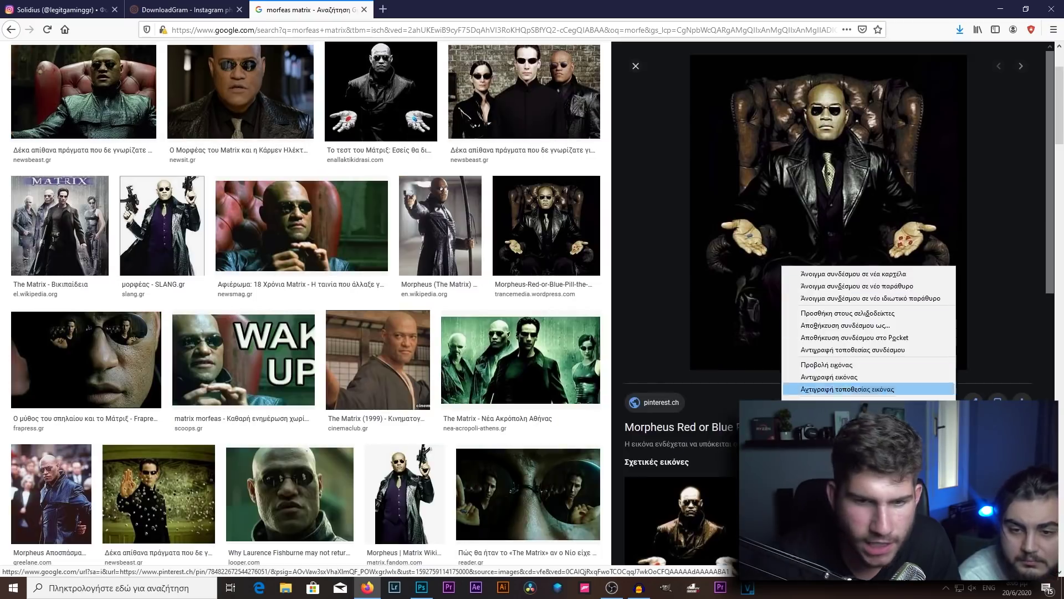
{"action": "left_click", "coordinate": [815, 402]}
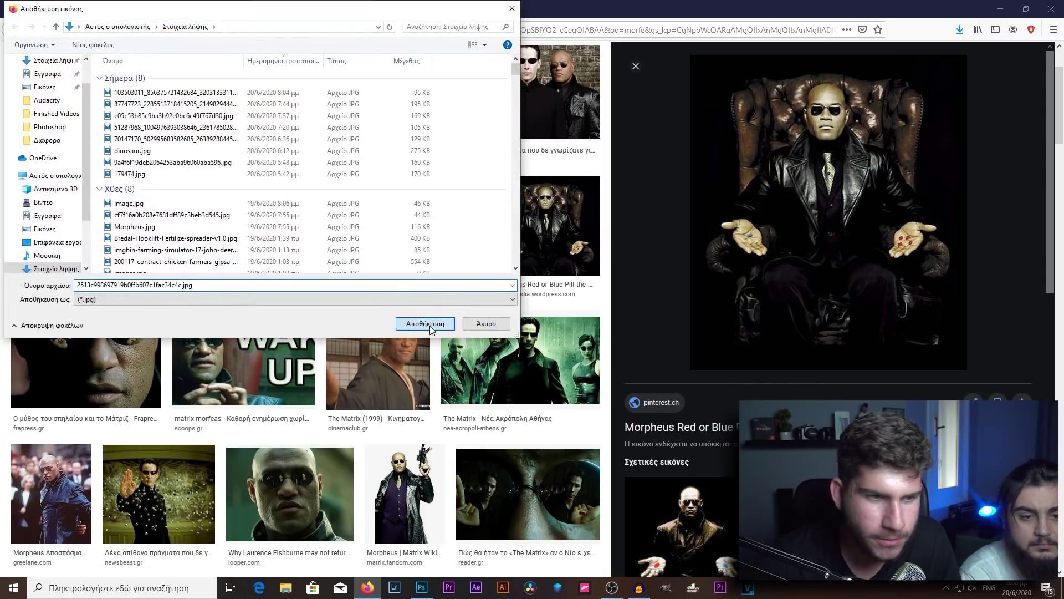
{"action": "left_click", "coordinate": [425, 324]}
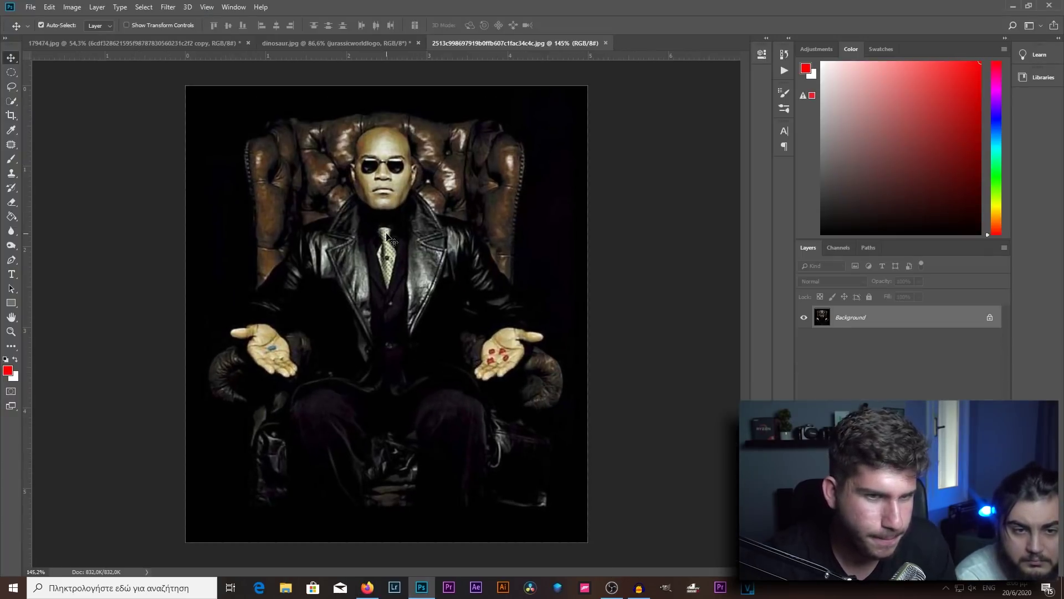
Outline Morpheus's head with the Lasso and Pen tools and erase it to blank white
{"action": "key", "text": "l"}
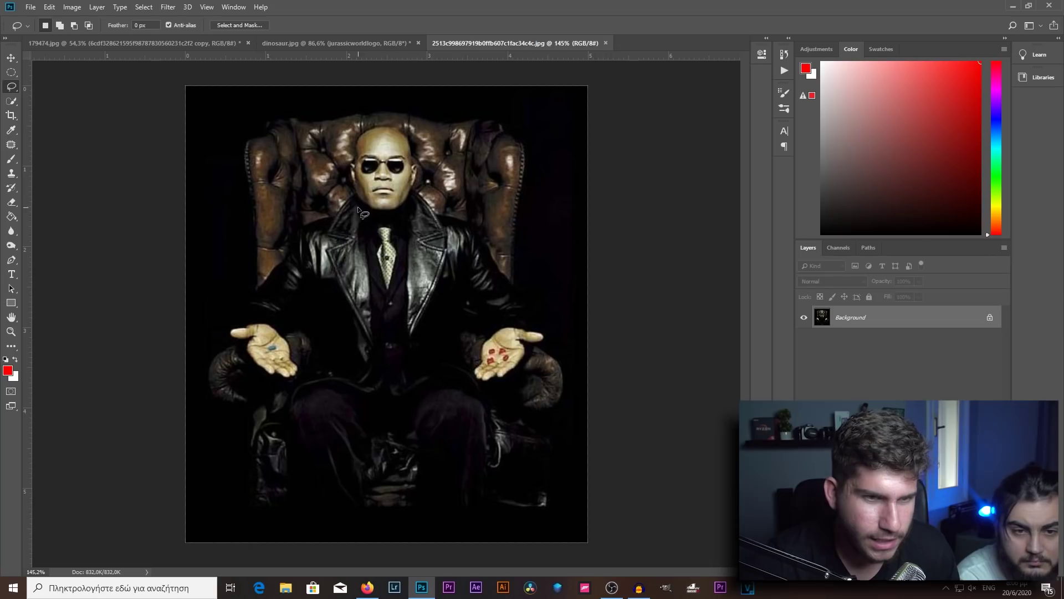
{"action": "scroll", "coordinate": [359, 210], "scroll_direction": "up", "scroll_amount": 5}
{"action": "key", "text": "p"}
{"action": "scroll", "coordinate": [363, 175], "scroll_direction": "up", "scroll_amount": 3}
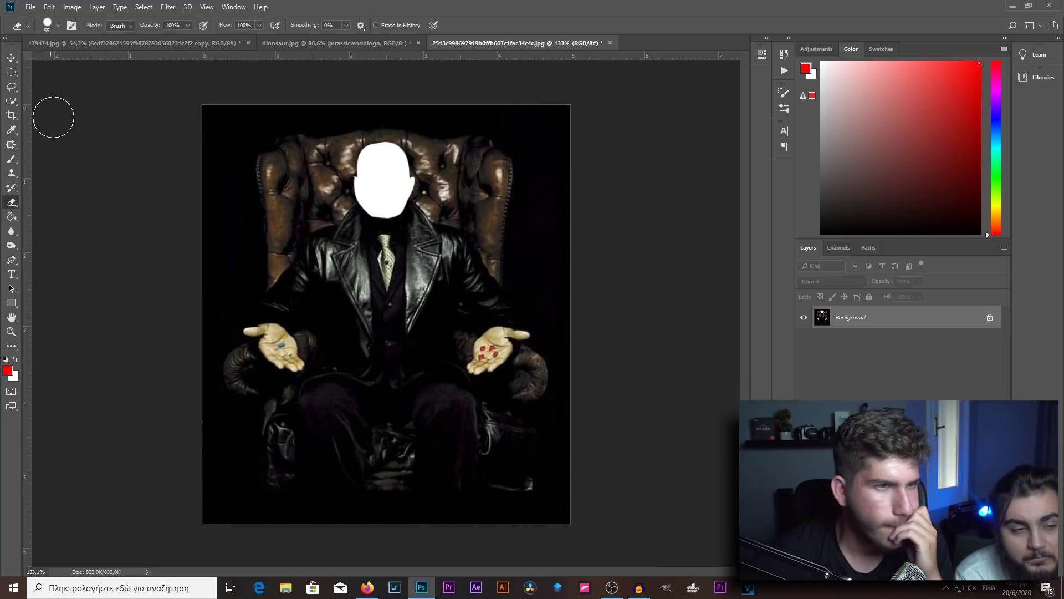
{"action": "left_click", "coordinate": [31, 6]}
{"action": "mouse_move", "coordinate": [42, 158]}
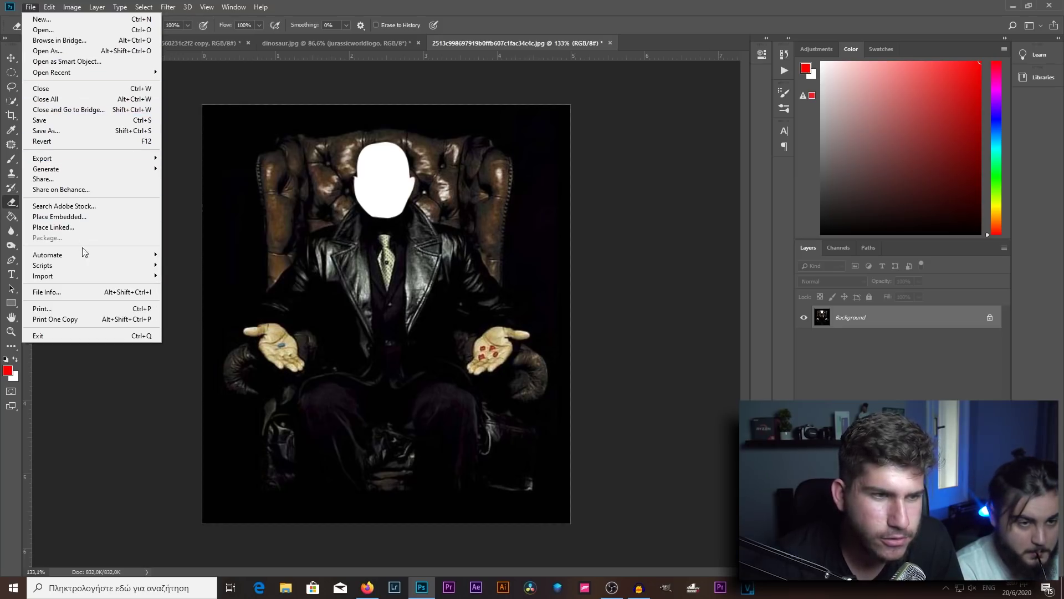
Embed the ATHEN photo, mask it to the friend's head, and scale it to 82%
{"action": "left_click", "coordinate": [59, 216]}
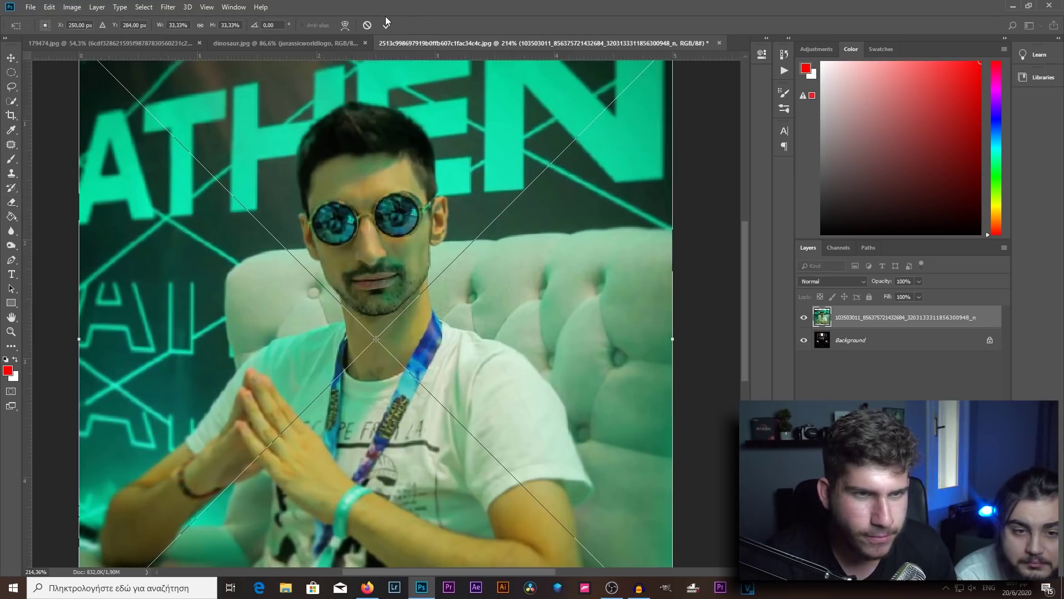
{"action": "left_click", "coordinate": [386, 23]}
{"action": "key", "text": "e"}
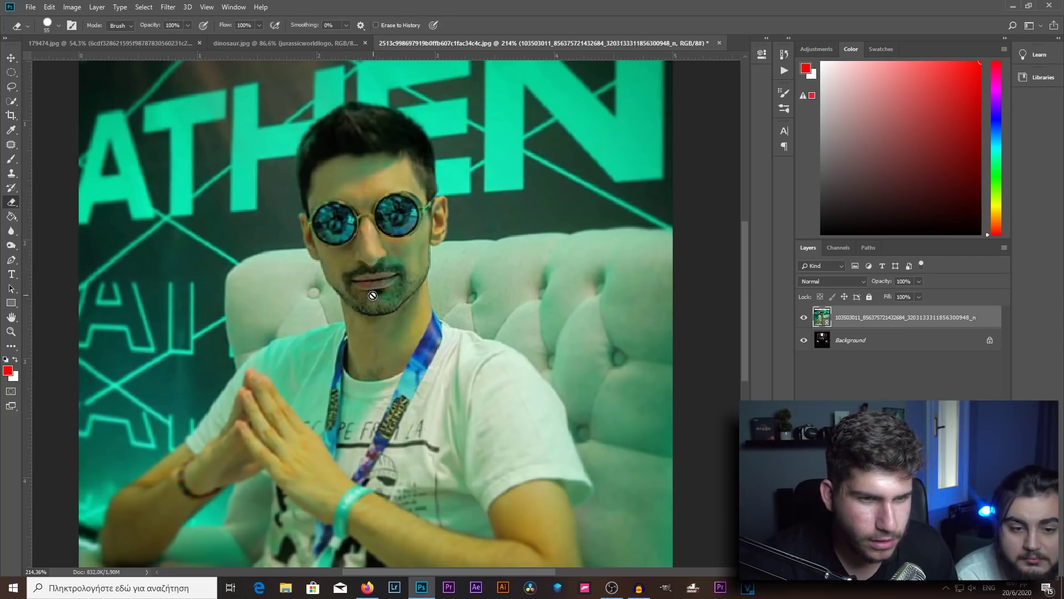
{"action": "key", "text": "w"}
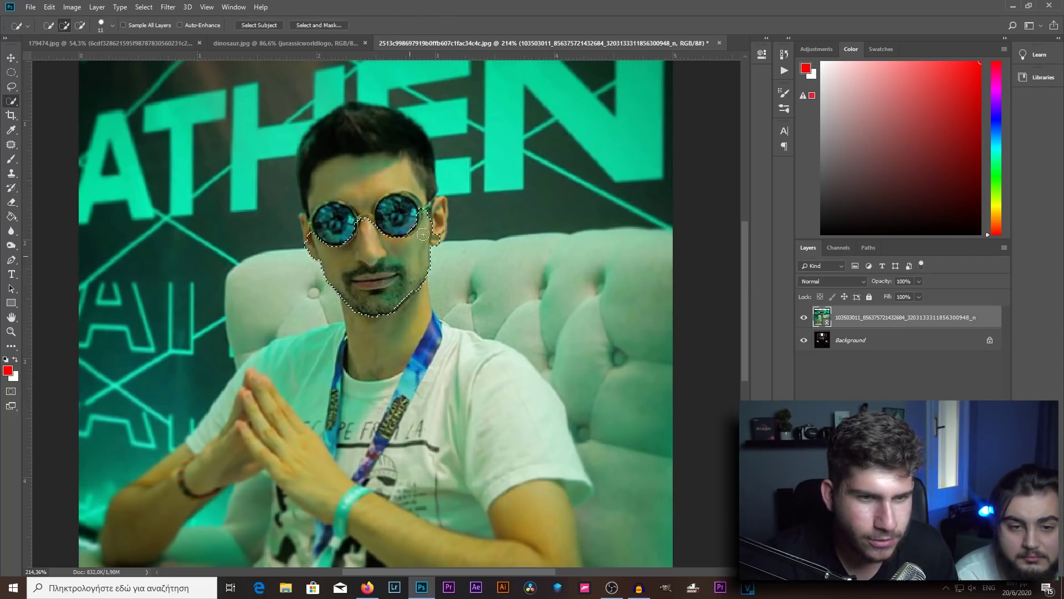
{"action": "left_click_drag", "start_coordinate": [435, 218], "coordinate": [325, 259]}
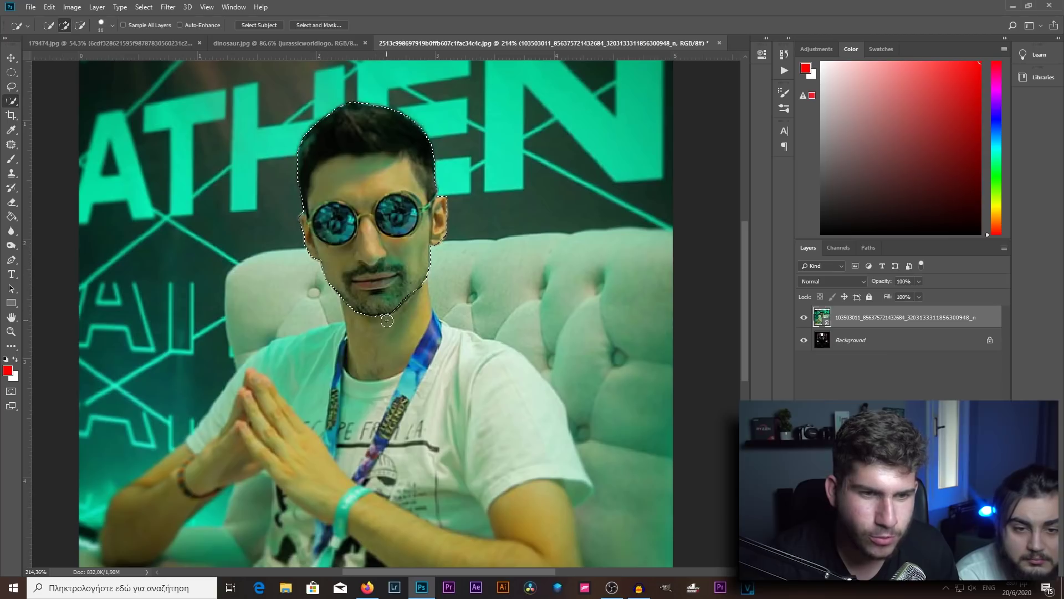
{"action": "key", "text": "ctrl+0"}
{"action": "key", "text": "ctrl+t"}
{"action": "mouse_move", "coordinate": [403, 210]}
{"action": "left_mouse_down"}
{"action": "mouse_move", "coordinate": [386, 282]}
{"action": "mouse_move", "coordinate": [398, 189]}
{"action": "left_mouse_up"}
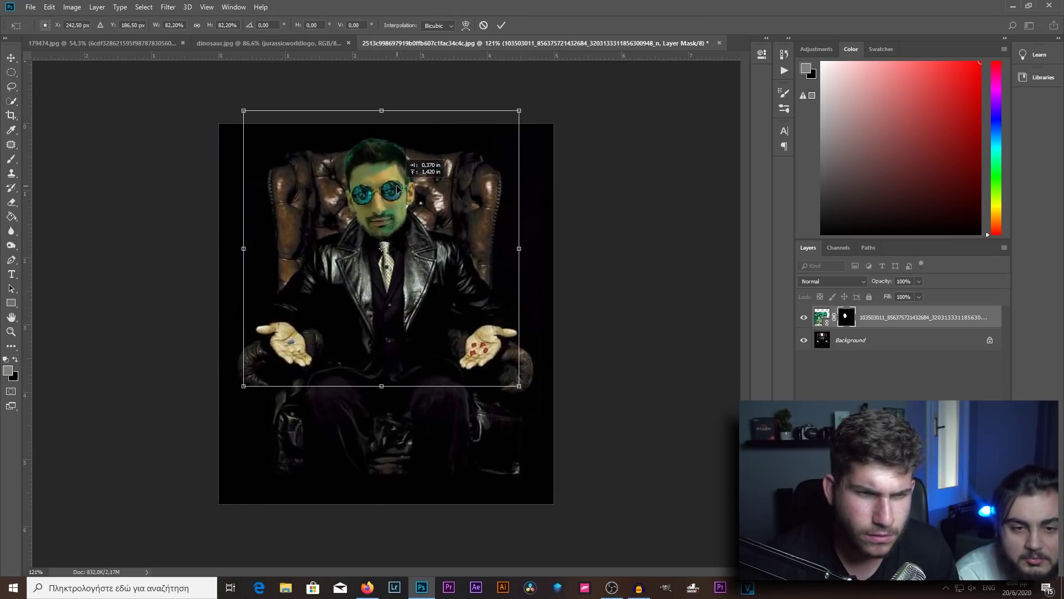
Nudge the friend's head onto Morpheus's neck, shrink it to 78.6%, and commit
{"action": "key", "text": "Right"}
{"action": "key", "text": "Right"}
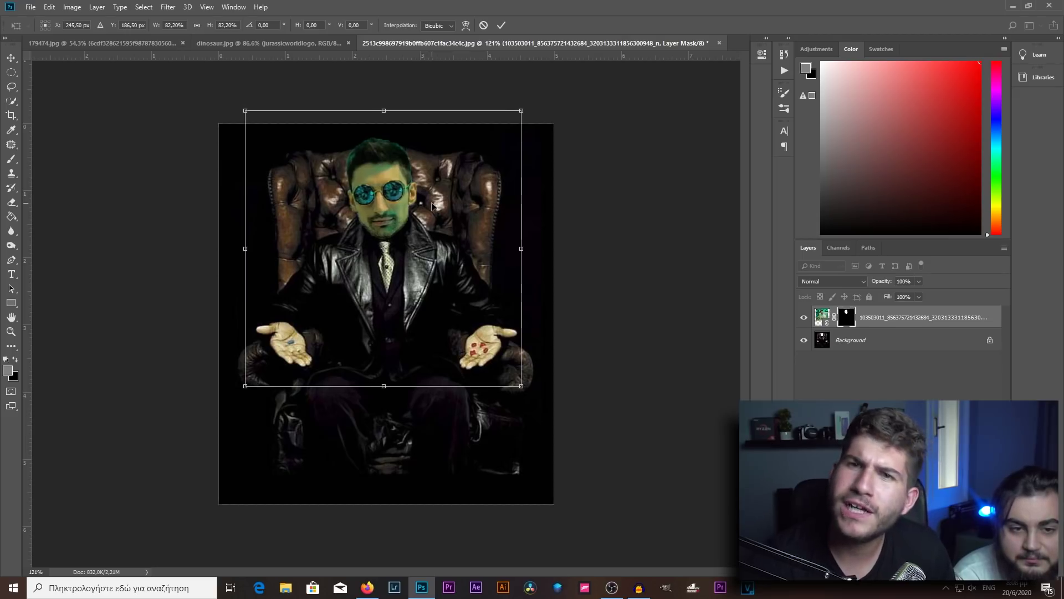
{"action": "key", "text": "Left"}
{"action": "key", "text": "Left"}
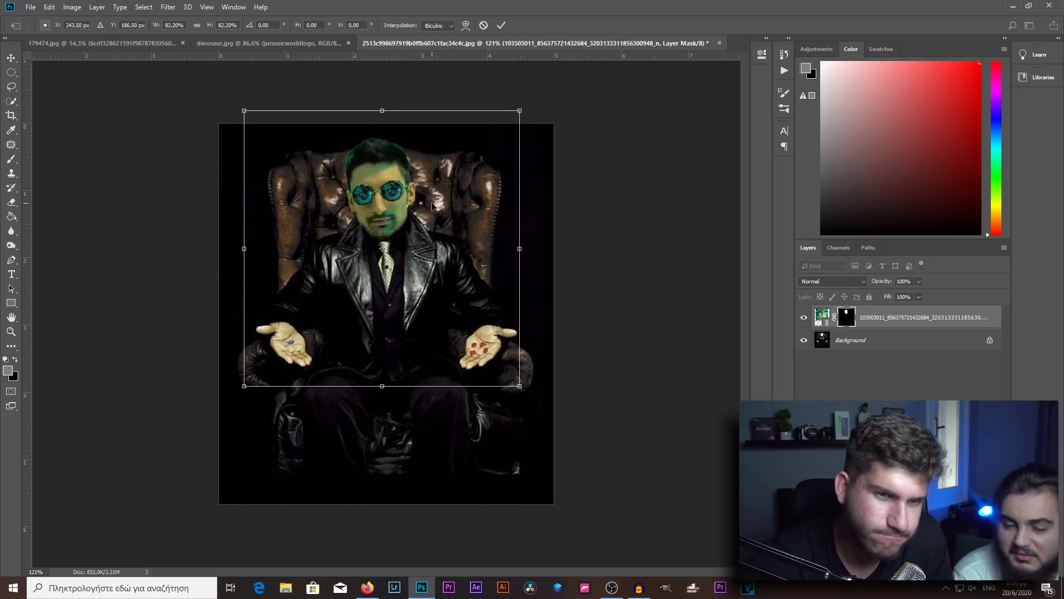
{"action": "key", "text": "Right"}
{"action": "key", "text": "Right"}
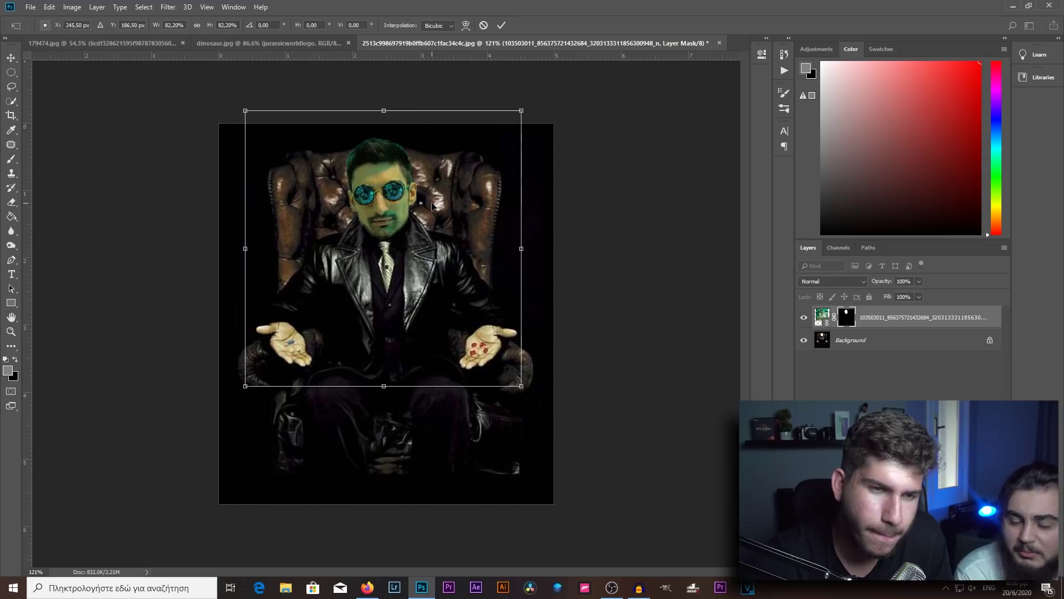
{"action": "key", "text": "Up"}
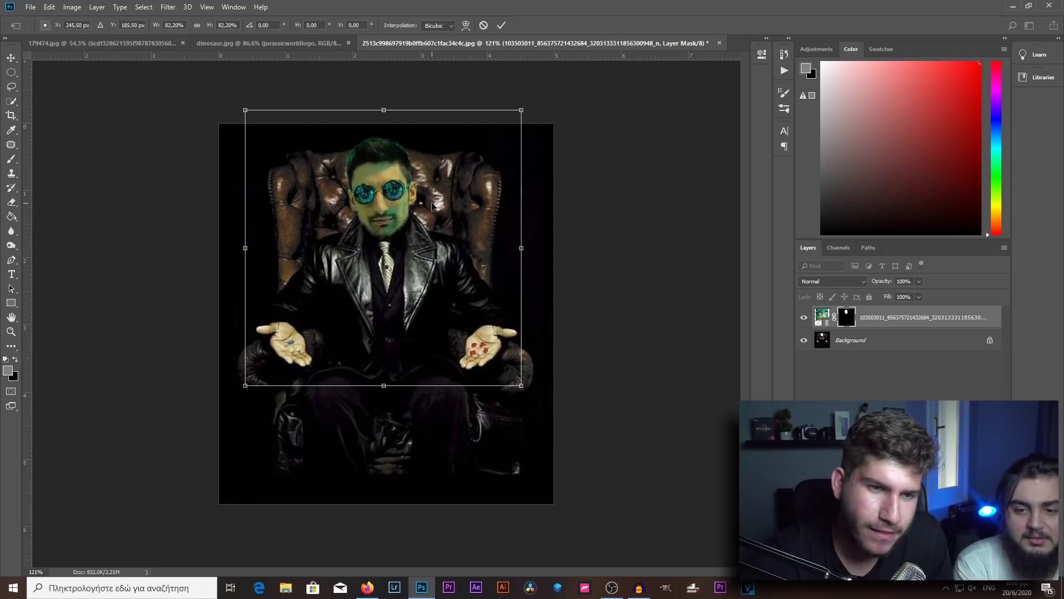
{"action": "key", "text": "Right"}
{"action": "key", "text": "Up"}
{"action": "key", "text": "Up"}
{"action": "key", "text": "Up"}
{"action": "key", "text": "Up"}
{"action": "key", "text": "Up"}
{"action": "key", "text": "Up"}
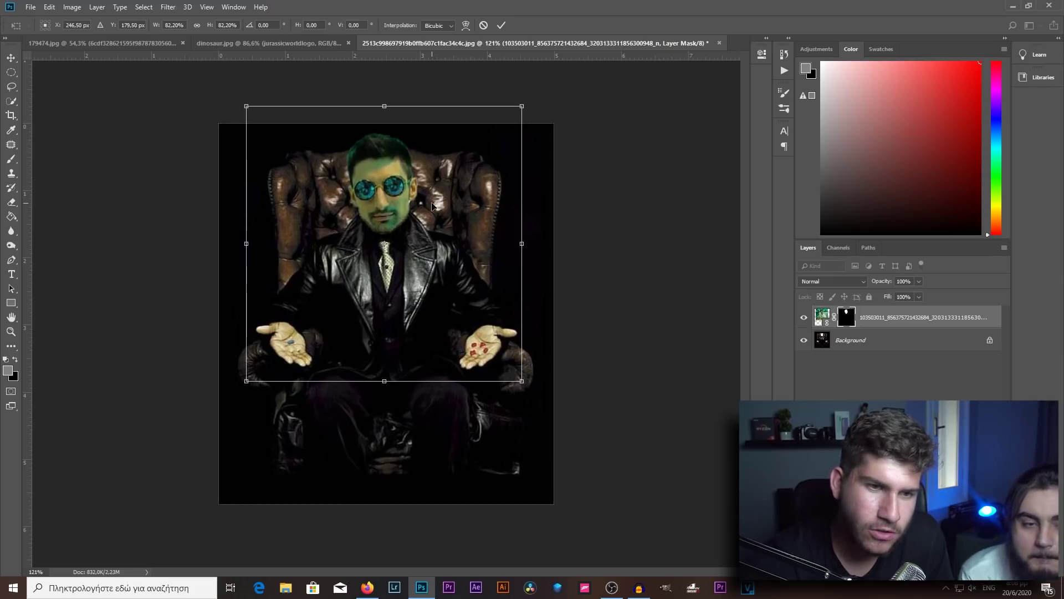
{"action": "key", "text": "Up"}
{"action": "key", "text": "Up"}
{"action": "key", "text": "Up"}
{"action": "key", "text": "Up"}
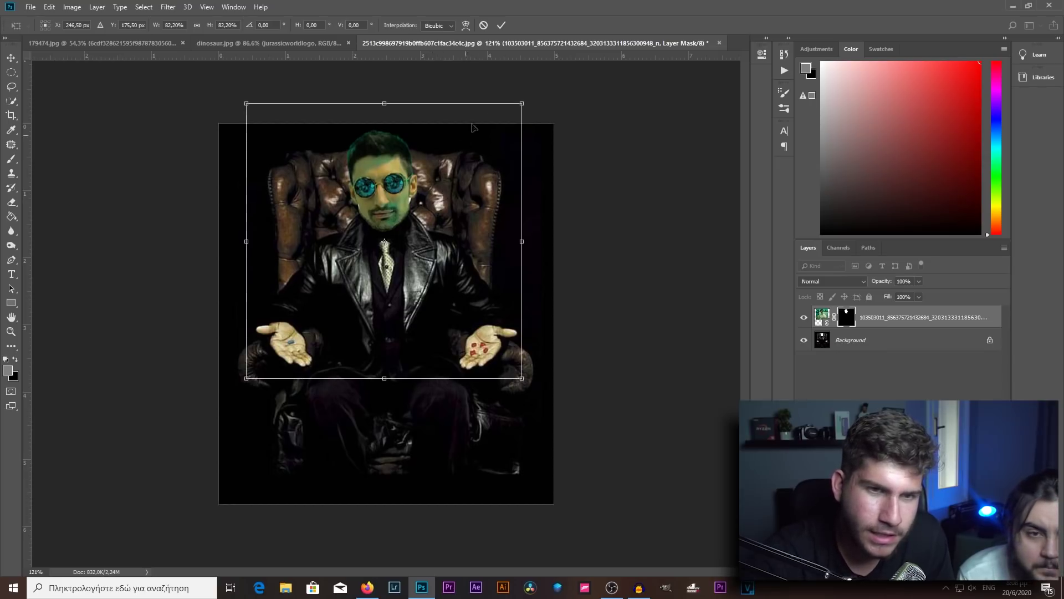
{"action": "left_click_drag", "start_coordinate": [521, 102], "coordinate": [514, 122]}
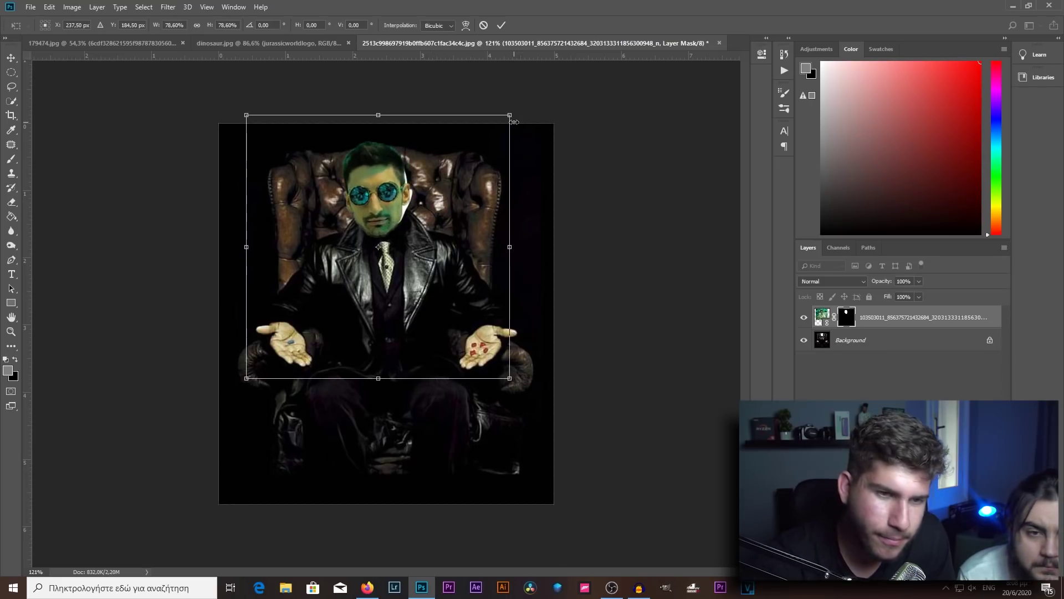
{"action": "key", "text": "Right"}
{"action": "key", "text": "Right"}
{"action": "key", "text": "Right"}
{"action": "key", "text": "Right"}
{"action": "key", "text": "Right"}
{"action": "key", "text": "Right"}
{"action": "key", "text": "Right"}
{"action": "key", "text": "Right"}
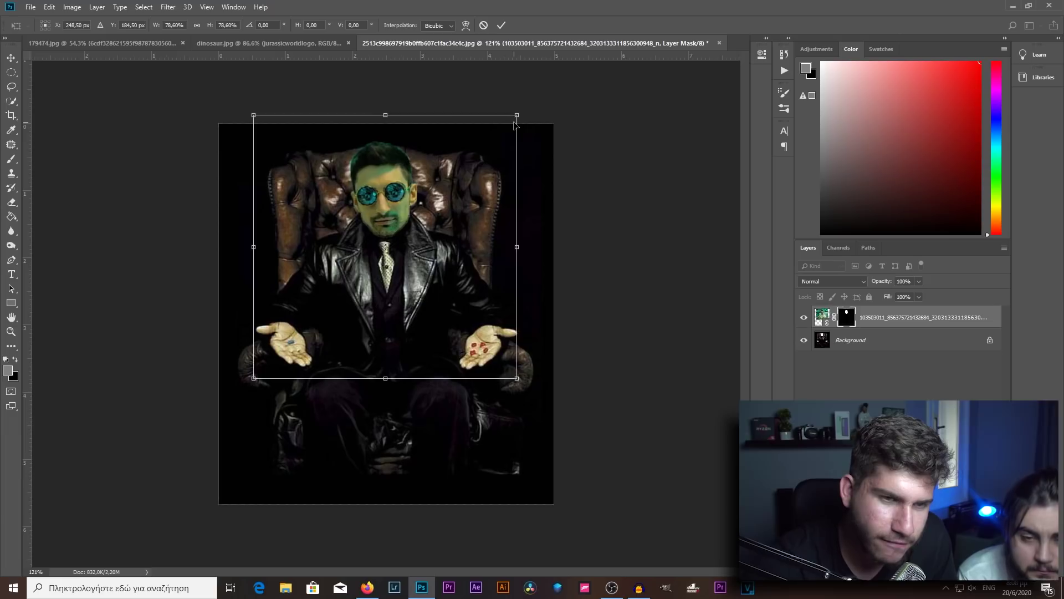
{"action": "key", "text": "Up"}
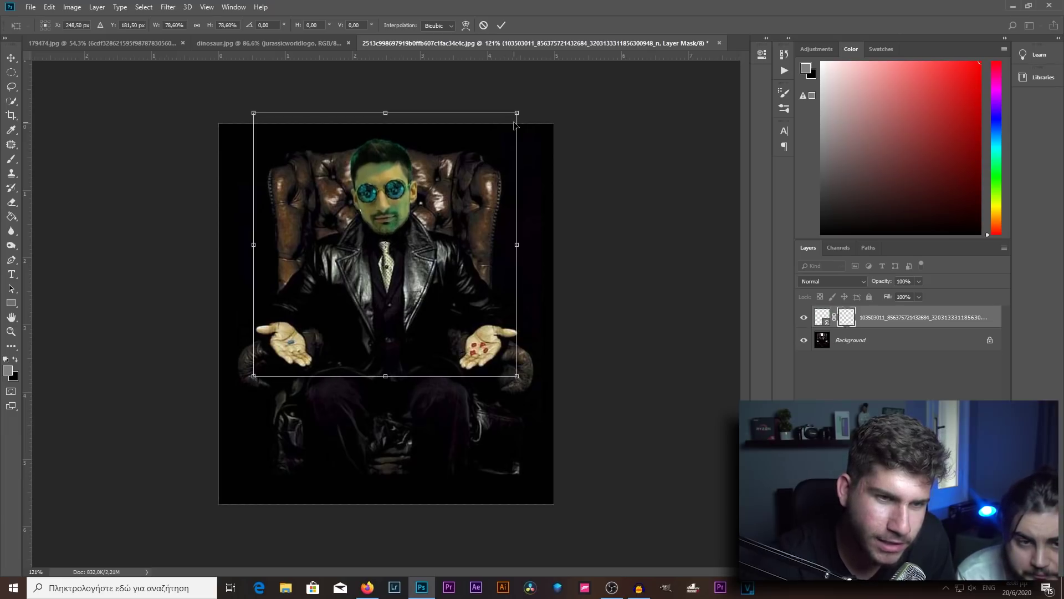
{"action": "key", "text": "Down"}
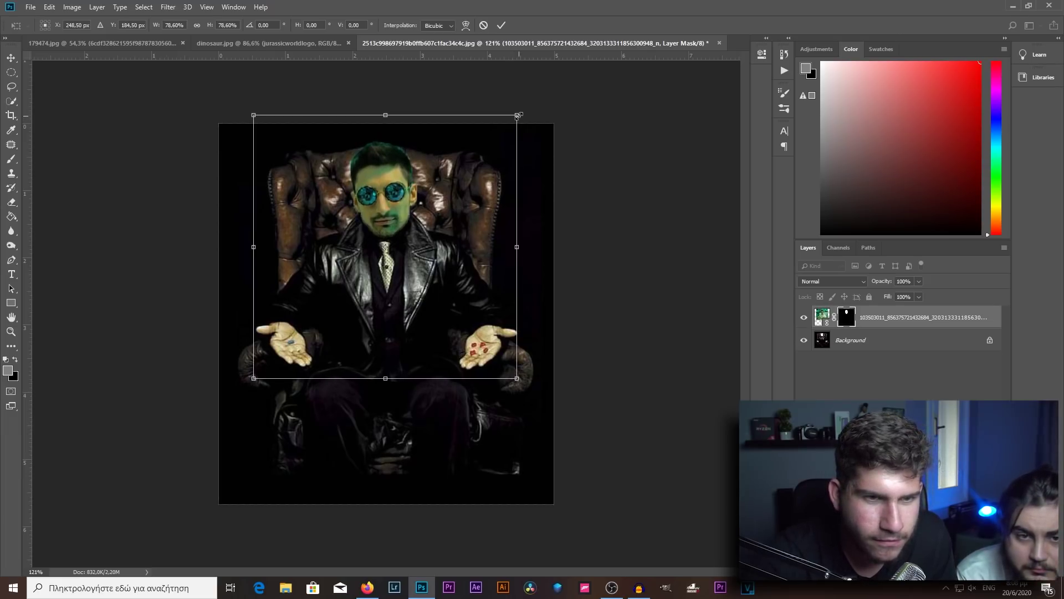
{"action": "key", "text": "Return"}
{"action": "key", "text": "ctrl+0"}
Duplicate the Background at 33% opacity above the head, and add a white mask to the head layer
{"action": "left_click", "coordinate": [865, 343]}
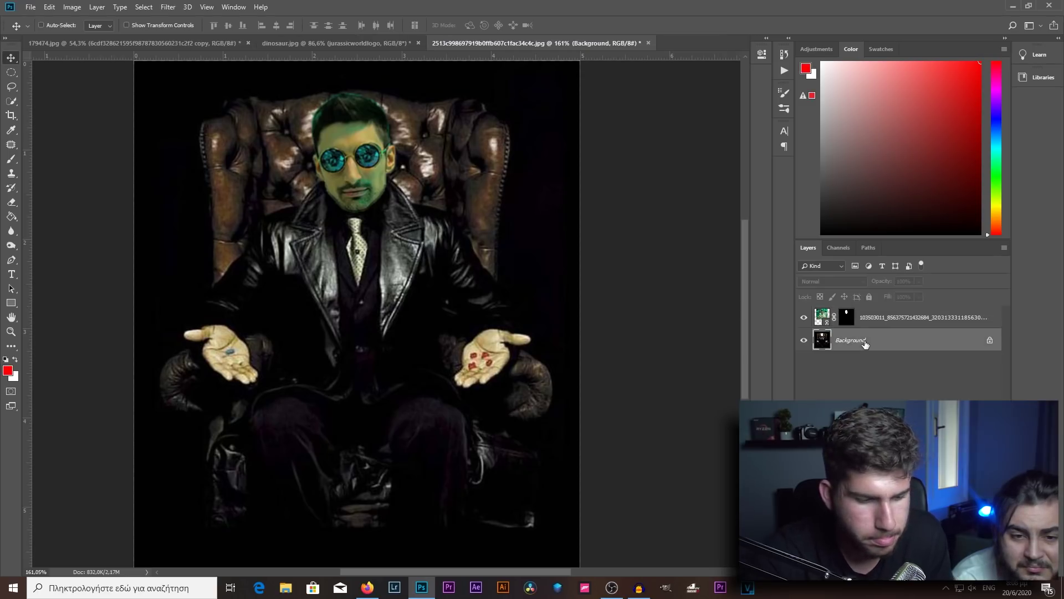
{"action": "key", "text": "ctrl+j"}
{"action": "key", "text": "3"}
{"action": "key", "text": "3"}
{"action": "key", "text": "e"}
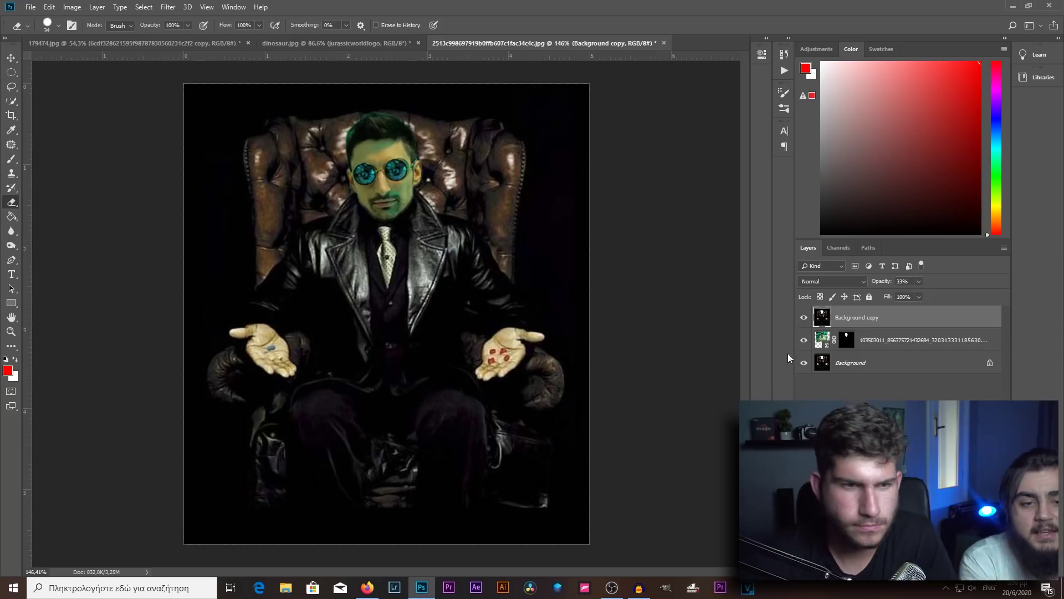
{"action": "left_click", "coordinate": [890, 344]}
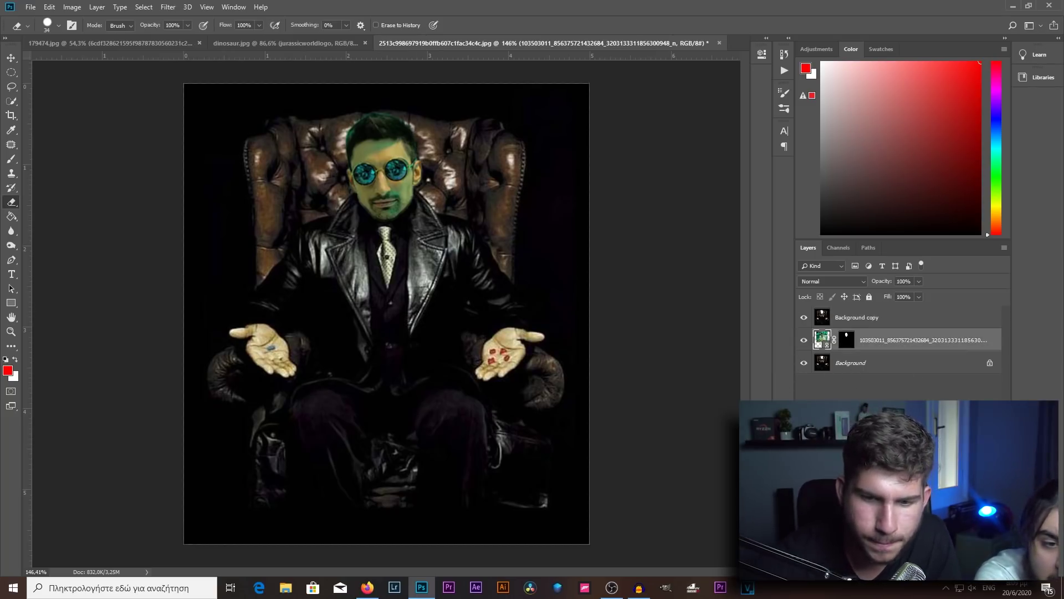
{"action": "left_click", "coordinate": [865, 557]}
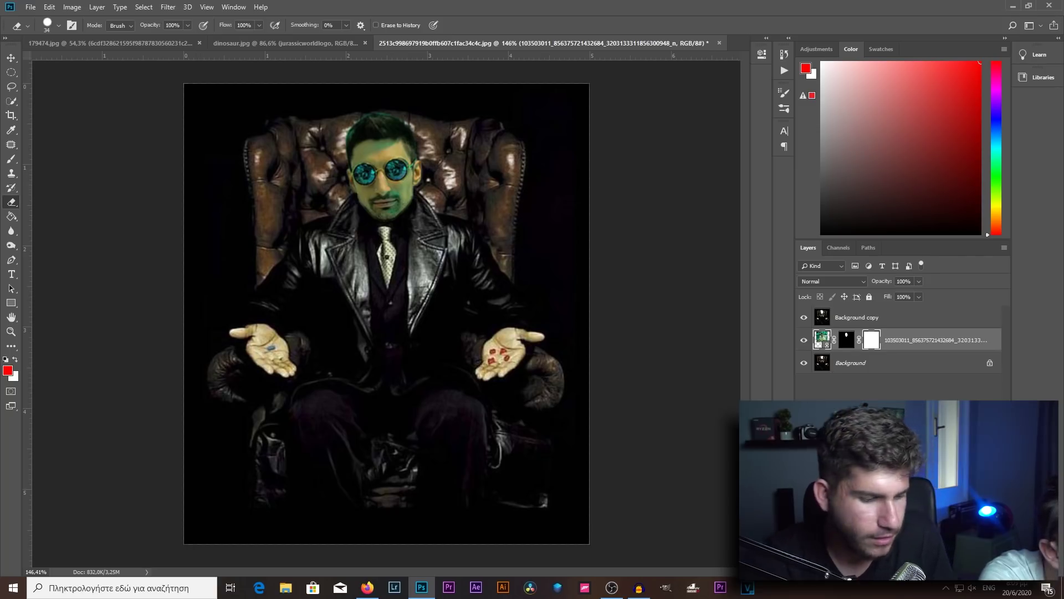
Restore the face's Levels adjustment and lower the green white point to 226
{"action": "key", "text": "ctrl+z"}
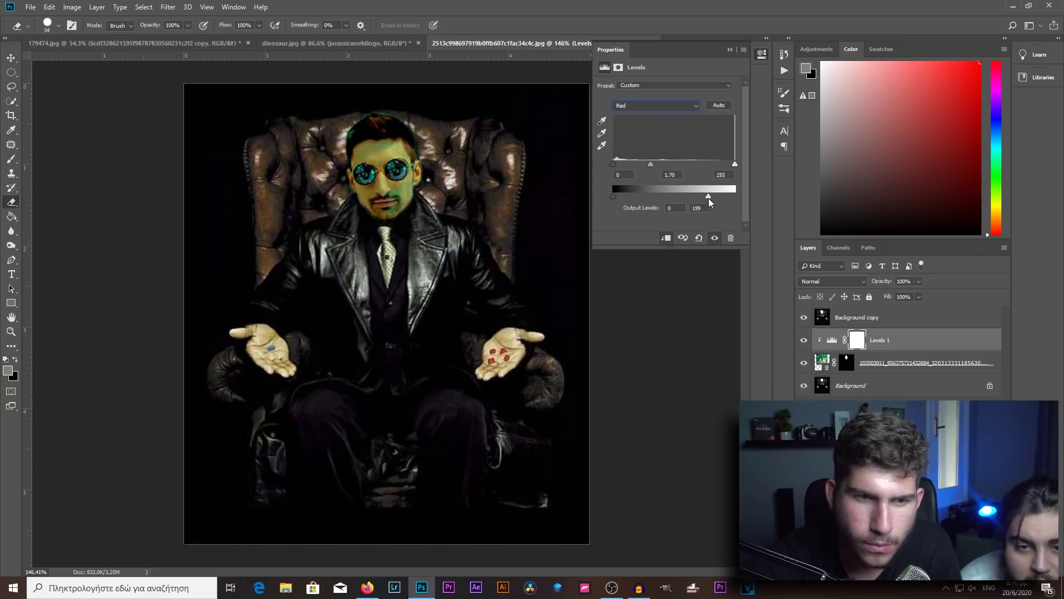
{"action": "left_click", "coordinate": [656, 105]}
{"action": "left_click", "coordinate": [638, 127]}
{"action": "left_click_drag", "start_coordinate": [735, 164], "coordinate": [721, 165]}
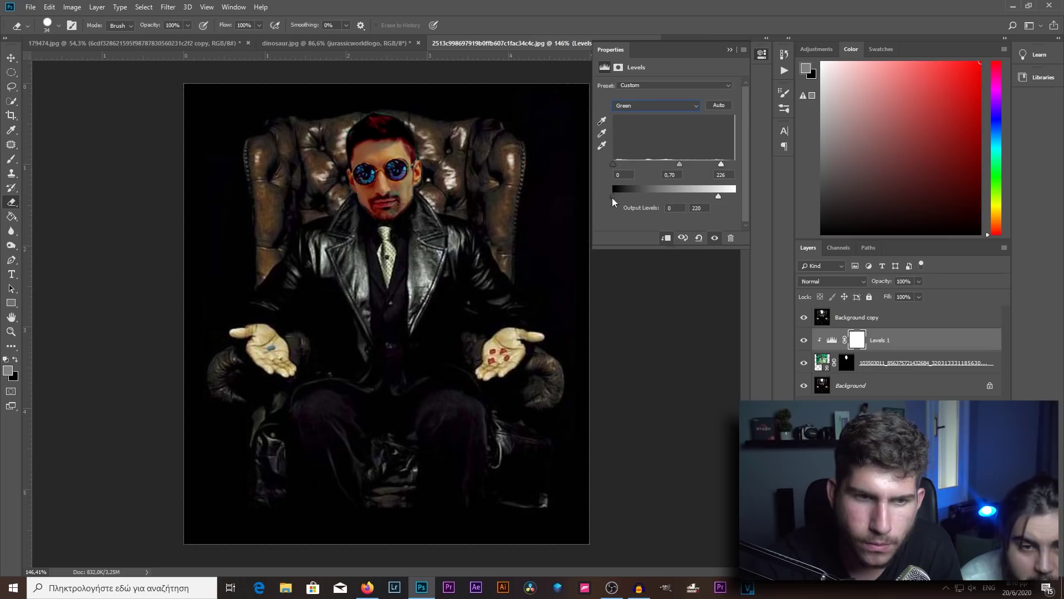
{"action": "left_click", "coordinate": [656, 106]}
{"action": "left_click", "coordinate": [637, 141]}
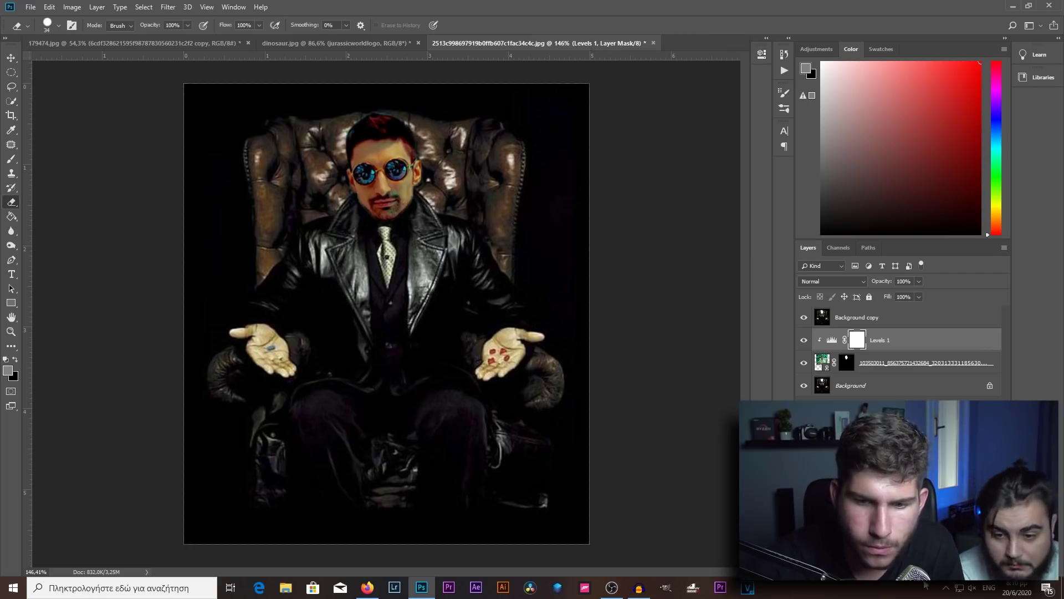
Add a Curves adjustment to the face with an S-curve for contrast
{"action": "left_click", "coordinate": [941, 567]}
{"action": "left_click", "coordinate": [968, 425]}
{"action": "left_click_drag", "start_coordinate": [683, 161], "coordinate": [683, 175]}
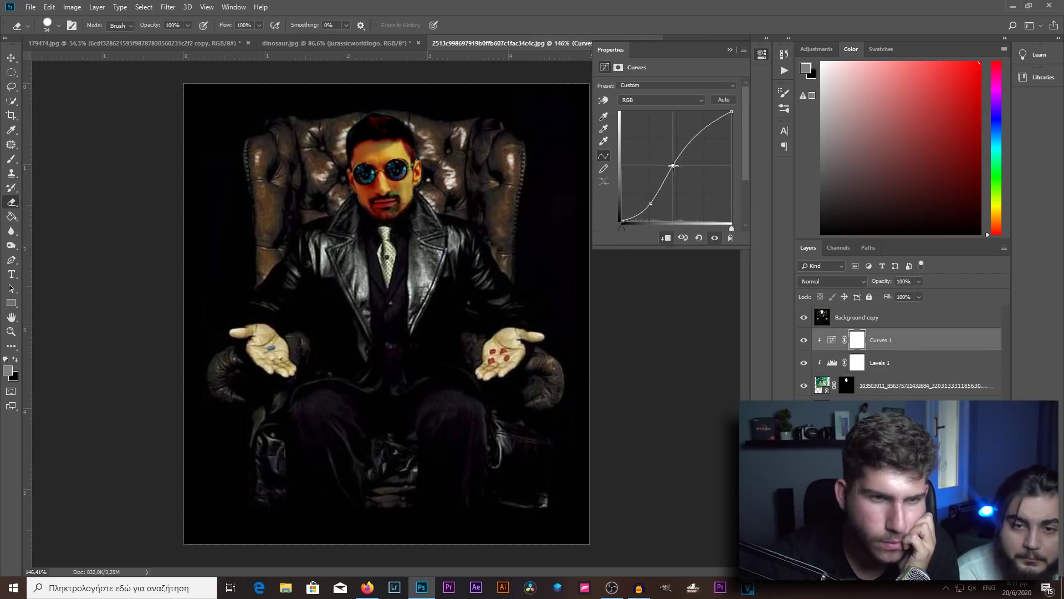
{"action": "left_click_drag", "start_coordinate": [717, 126], "coordinate": [710, 143]}
{"action": "left_click_drag", "start_coordinate": [649, 198], "coordinate": [659, 193]}
{"action": "left_click", "coordinate": [589, 15]}
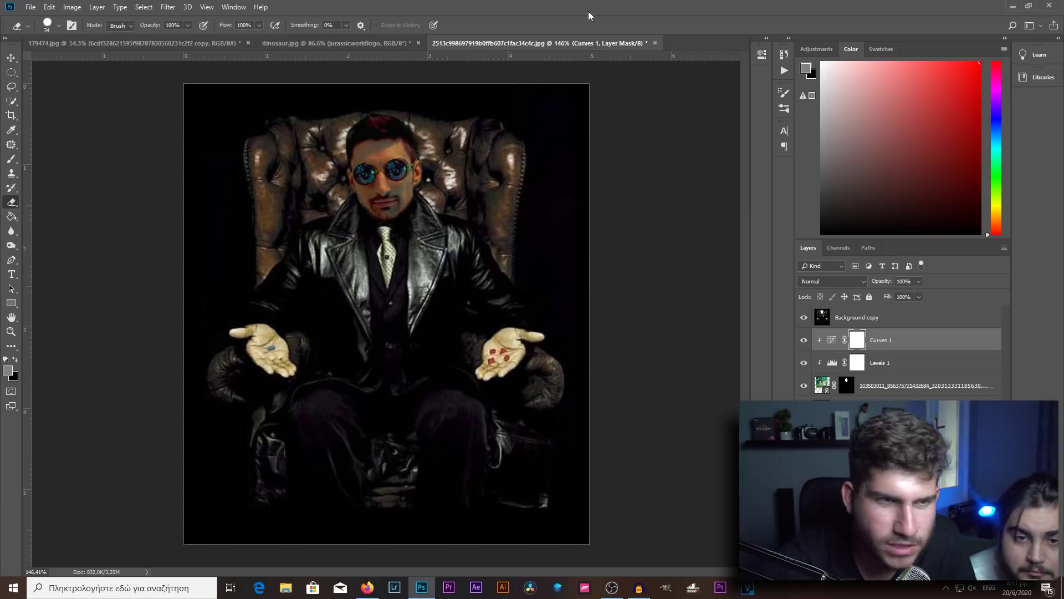
Refine the face layer's mask edges in Select and Mask
{"action": "left_click", "coordinate": [847, 386]}
{"action": "key", "text": "alt+ctrl+r"}
{"action": "scroll", "coordinate": [462, 131], "scroll_direction": "up", "scroll_amount": 5}
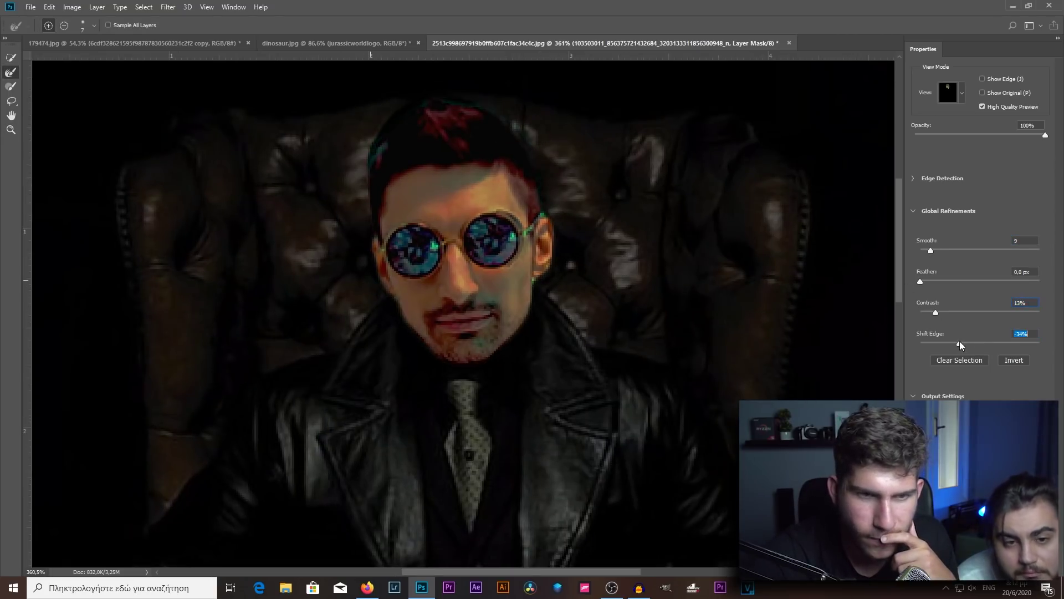
{"action": "key", "text": "Return"}
{"action": "scroll", "coordinate": [381, 181], "scroll_direction": "up", "scroll_amount": 3}
{"action": "scroll", "coordinate": [381, 182], "scroll_direction": "down", "scroll_amount": 2}
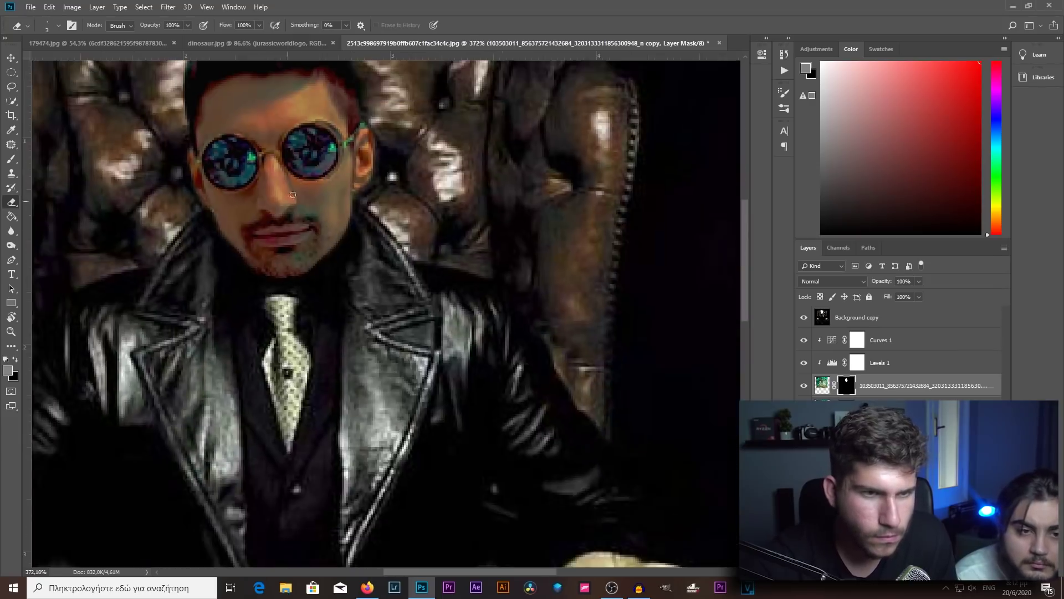
{"action": "scroll", "coordinate": [380, 181], "scroll_direction": "down", "scroll_amount": 2}
{"action": "scroll", "coordinate": [469, 222], "scroll_direction": "up", "scroll_amount": 1}
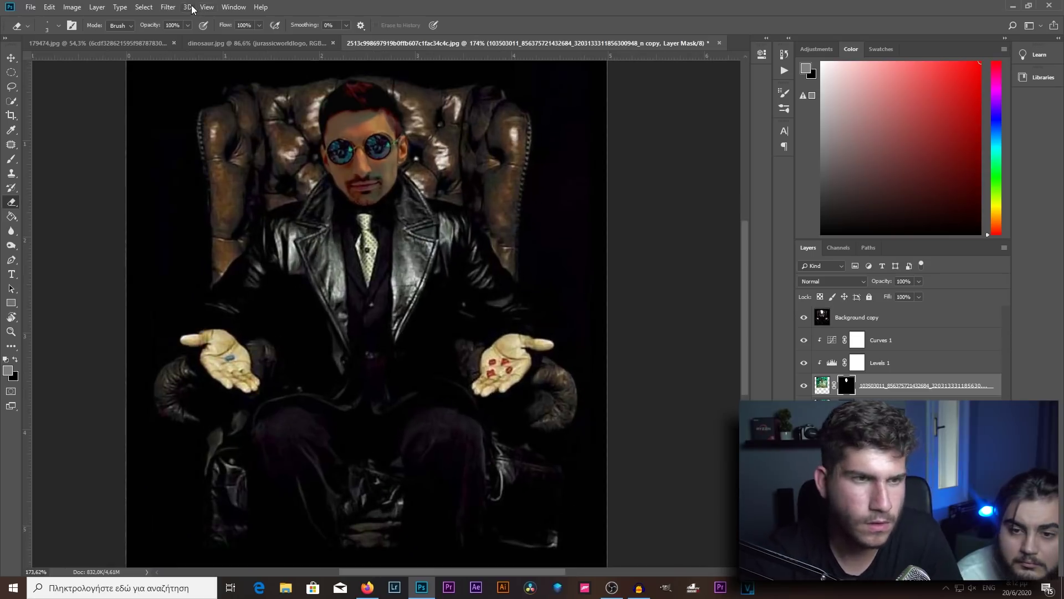
{"action": "left_click", "coordinate": [938, 580]}
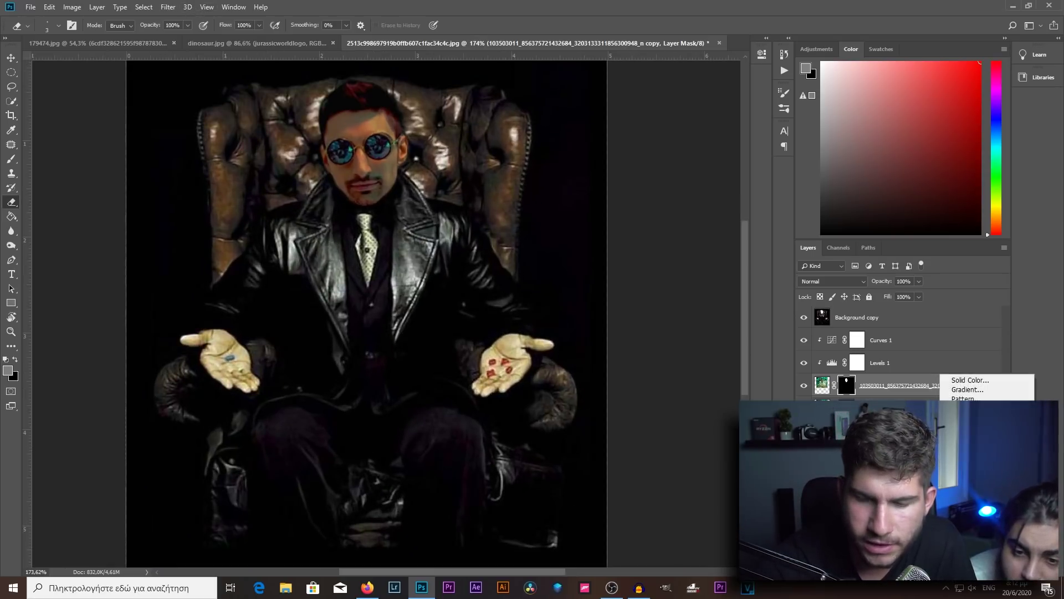
Brighten the face with an Exposure adjustment at +0.78, toggling it to compare
{"action": "left_click", "coordinate": [971, 441]}
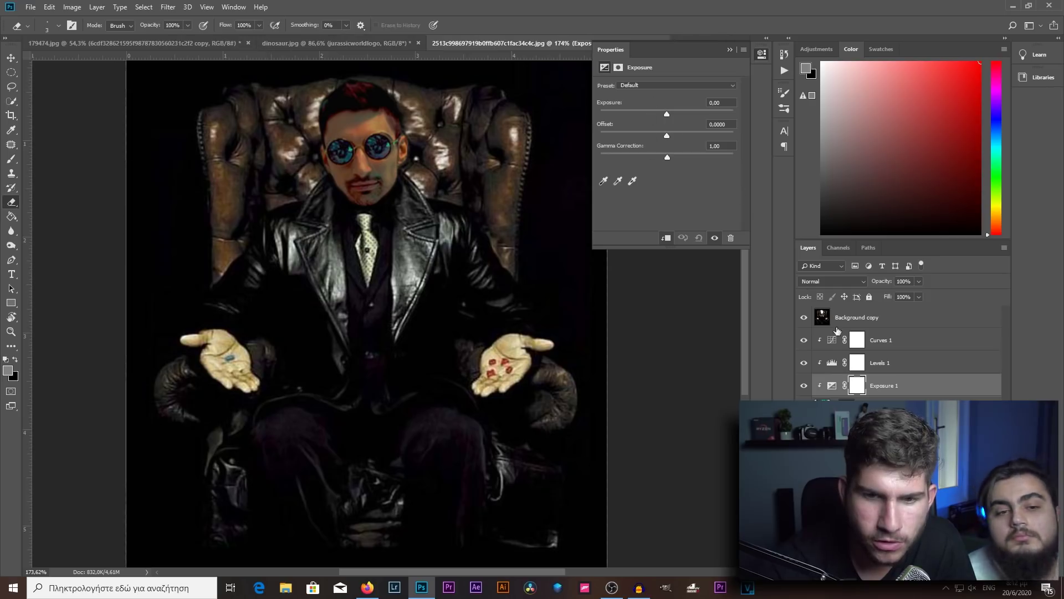
{"action": "mouse_move", "coordinate": [667, 113]}
{"action": "left_mouse_down"}
{"action": "mouse_move", "coordinate": [658, 136]}
{"action": "mouse_move", "coordinate": [677, 158]}
{"action": "left_mouse_up"}
{"action": "left_click", "coordinate": [804, 385]}
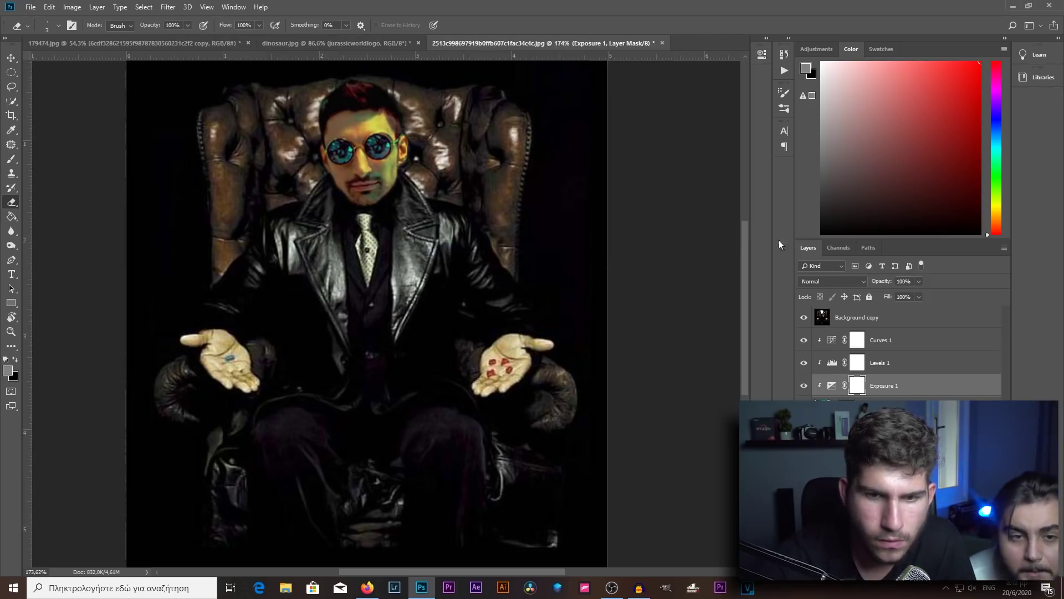
{"action": "left_click", "coordinate": [805, 386]}
{"action": "scroll", "coordinate": [525, 321], "scroll_direction": "down", "scroll_amount": 3}
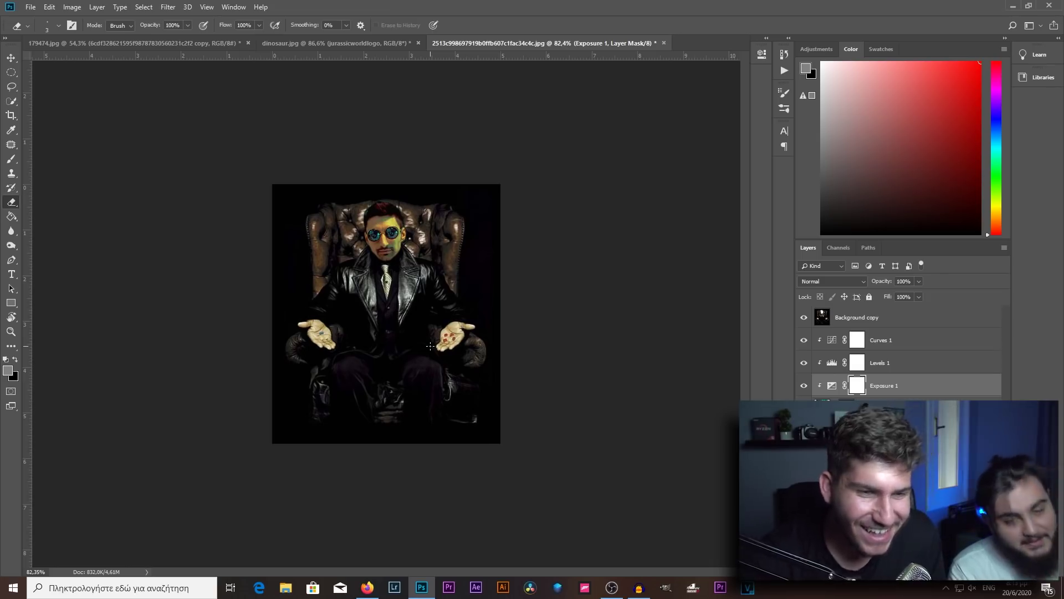
{"action": "scroll", "coordinate": [411, 303], "scroll_direction": "up", "scroll_amount": 1}
{"action": "scroll", "coordinate": [411, 303], "scroll_direction": "up", "scroll_amount": 1}
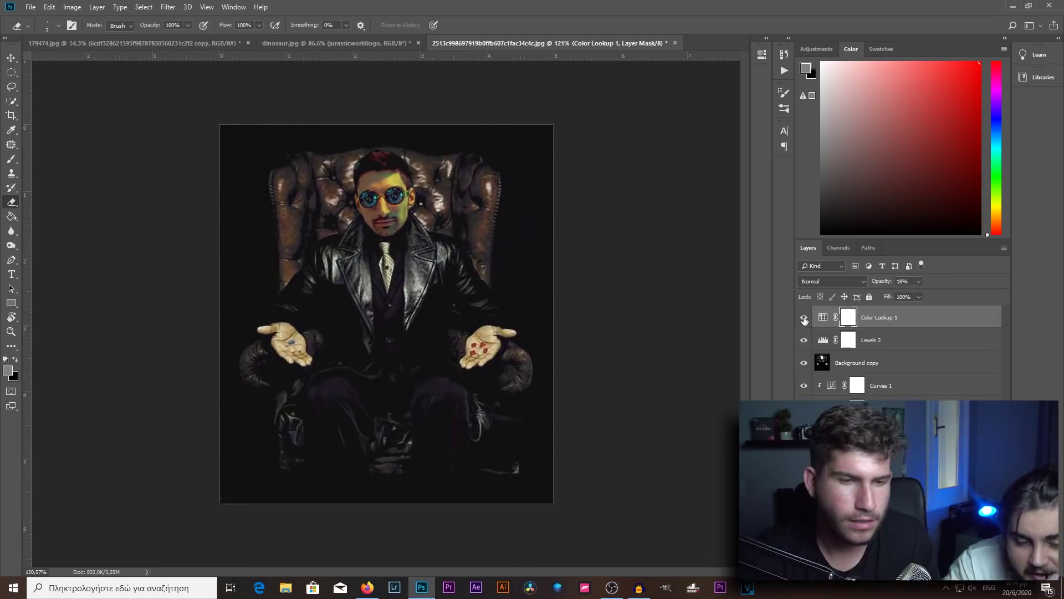
{"action": "scroll", "coordinate": [327, 294], "scroll_direction": "up", "scroll_amount": 1}
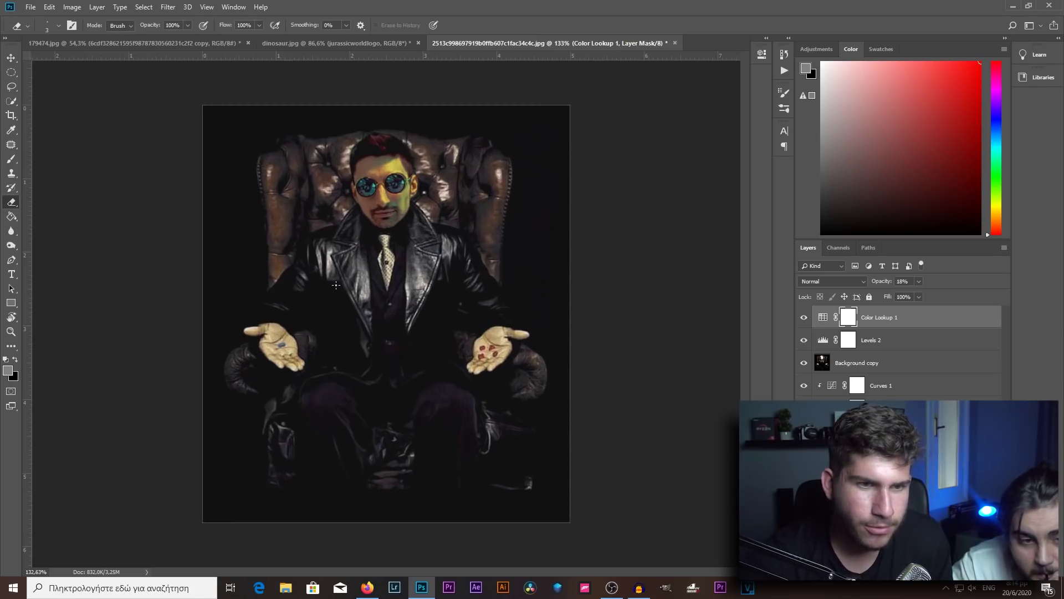
{"action": "scroll", "coordinate": [327, 295], "scroll_direction": "up", "scroll_amount": 1}
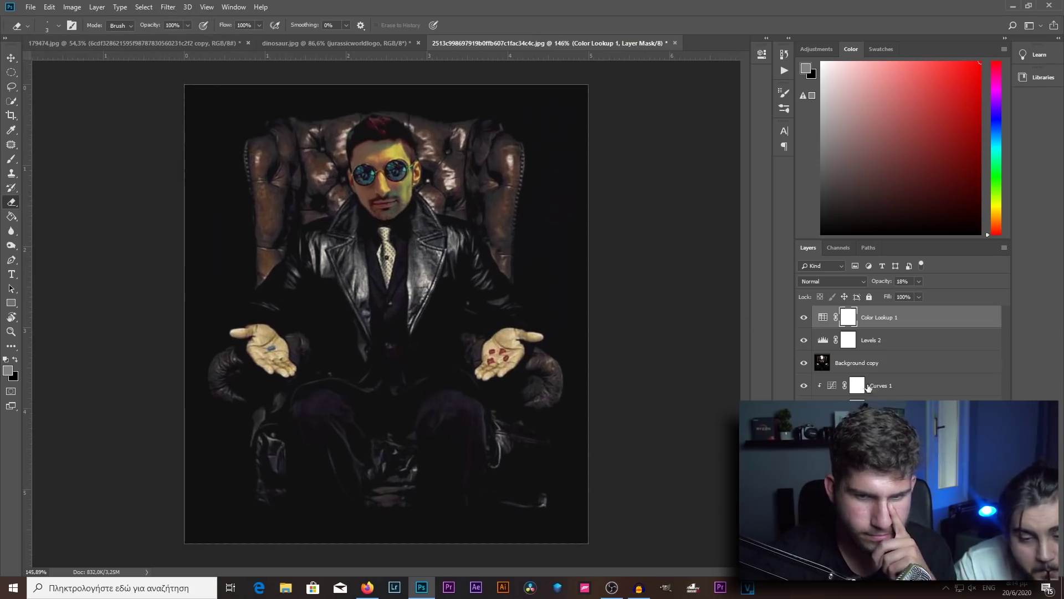
Save the transparent Matrix logo from Google Images as The-Matrix-movie-logo-1.png
{"action": "left_click", "coordinate": [367, 587]}
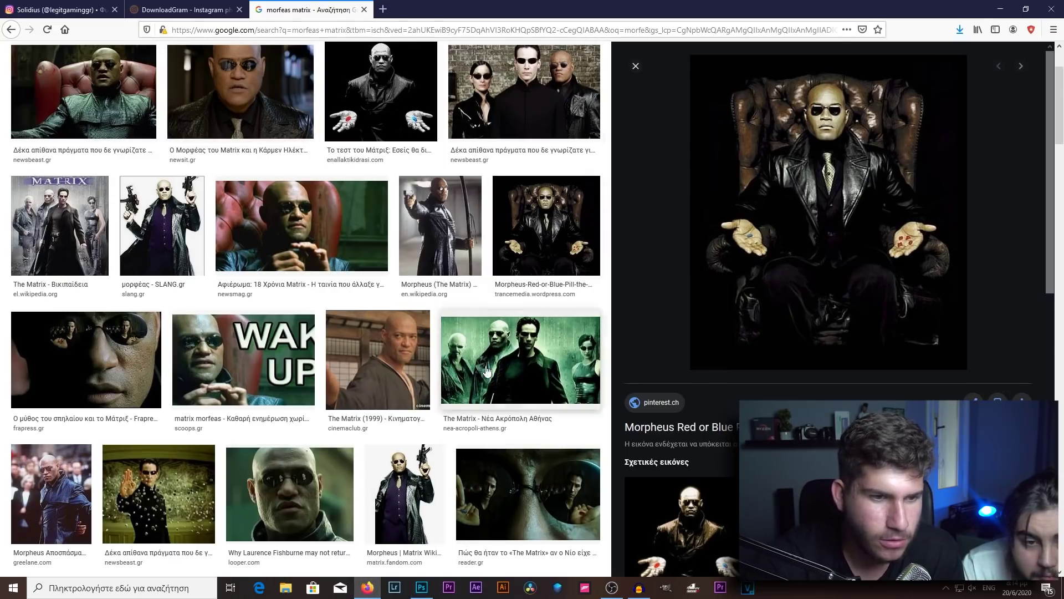
{"action": "scroll", "coordinate": [486, 371], "scroll_direction": "up", "scroll_amount": 3}
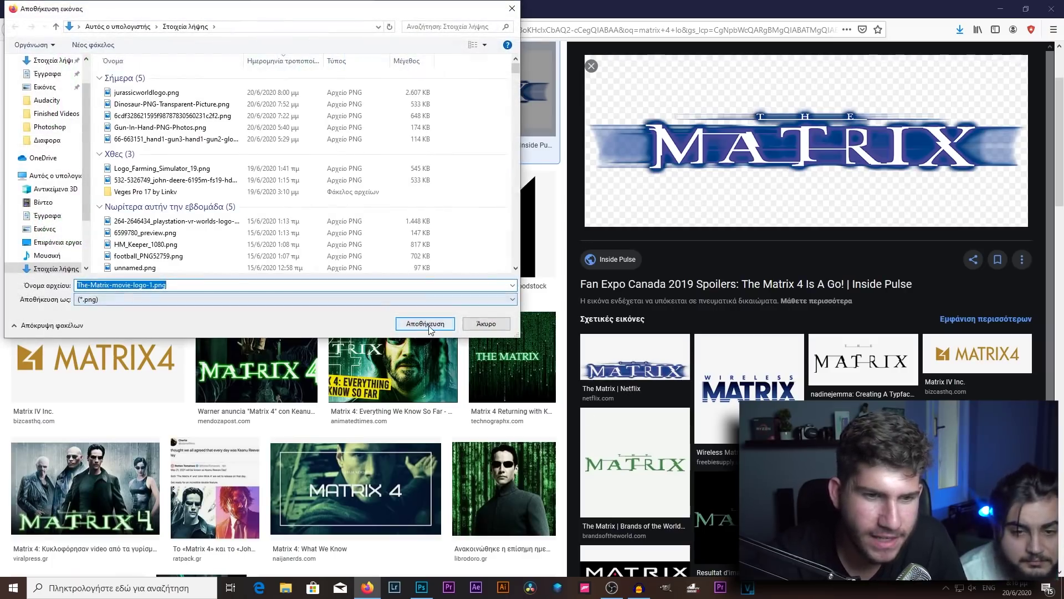
{"action": "left_click", "coordinate": [425, 326]}
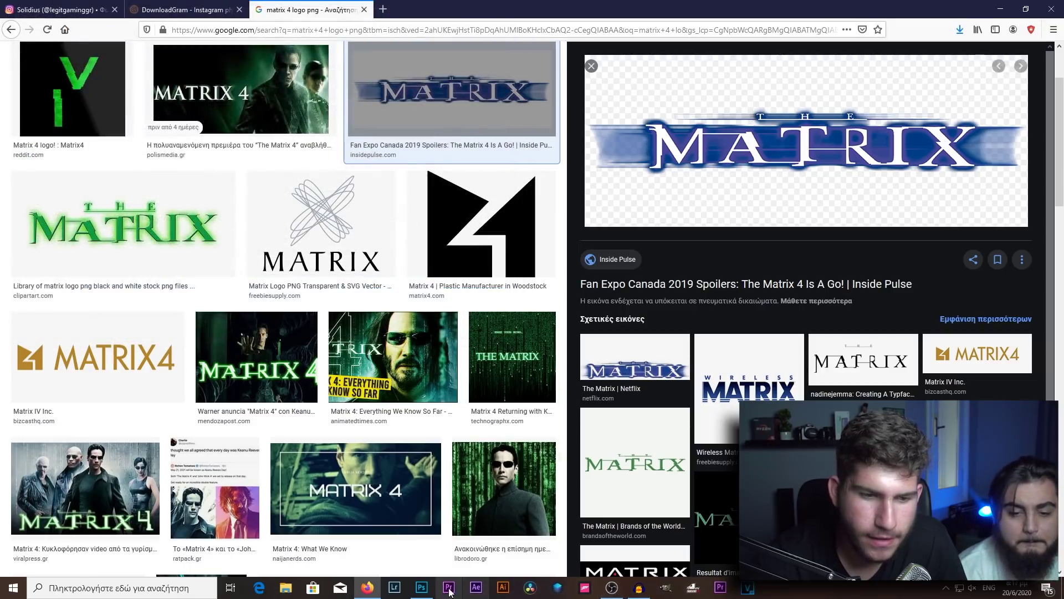
{"action": "left_click", "coordinate": [431, 589]}
Place the Matrix logo PNG embedded and commit it across the bottom of the image
{"action": "left_click", "coordinate": [31, 6]}
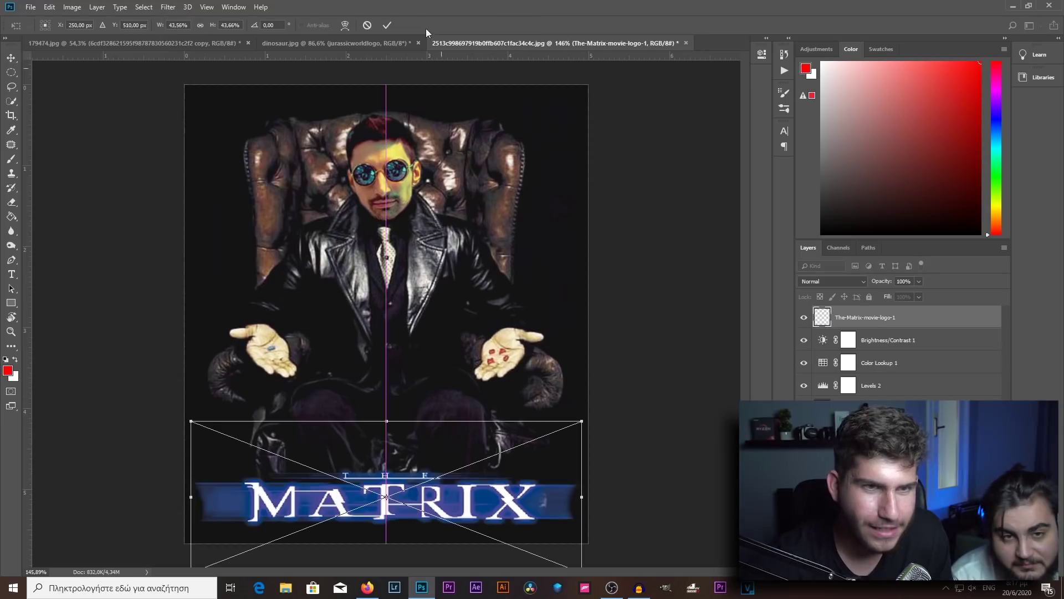
{"action": "left_click", "coordinate": [388, 25]}
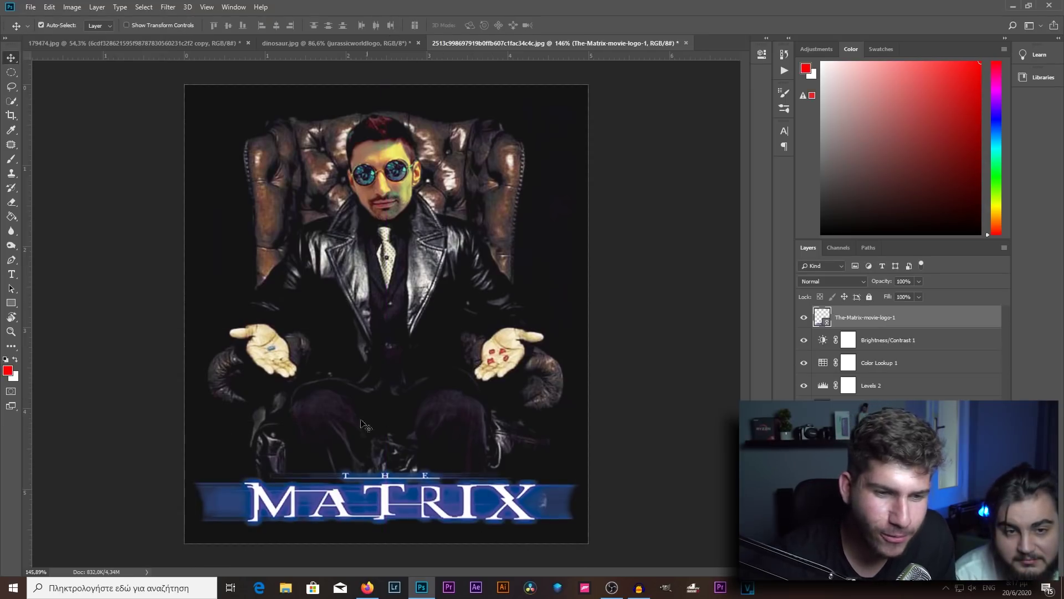
{"action": "key", "text": "ctrl+0"}
{"action": "scroll", "coordinate": [350, 495], "scroll_direction": "down", "scroll_amount": 3}
{"action": "scroll", "coordinate": [360, 446], "scroll_direction": "down", "scroll_amount": 1}
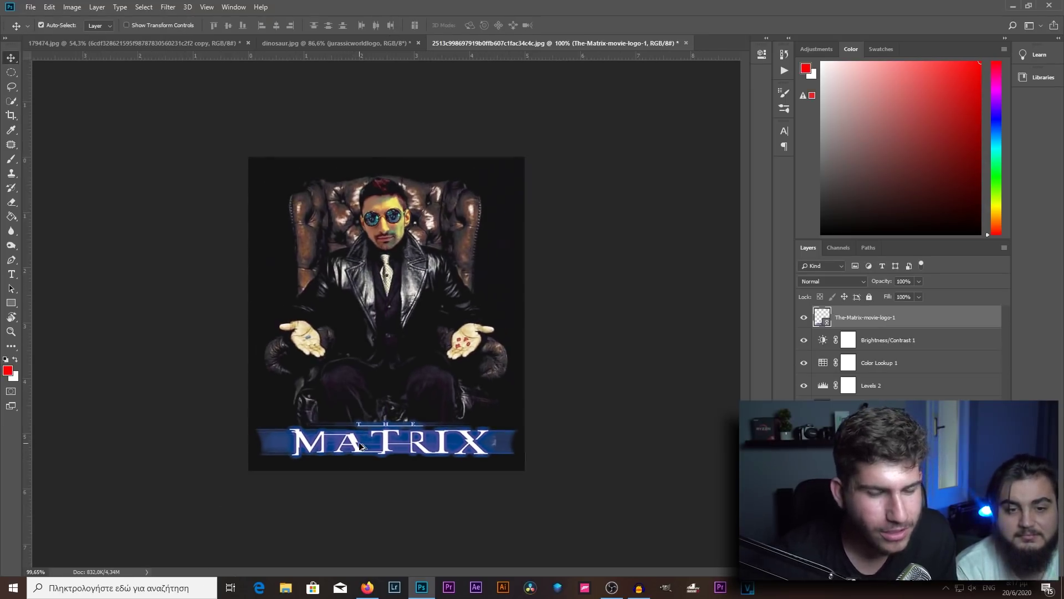
{"action": "scroll", "coordinate": [360, 446], "scroll_direction": "up", "scroll_amount": 3}
{"action": "scroll", "coordinate": [361, 446], "scroll_direction": "up", "scroll_amount": 1}
{"action": "scroll", "coordinate": [361, 446], "scroll_direction": "down", "scroll_amount": 1}
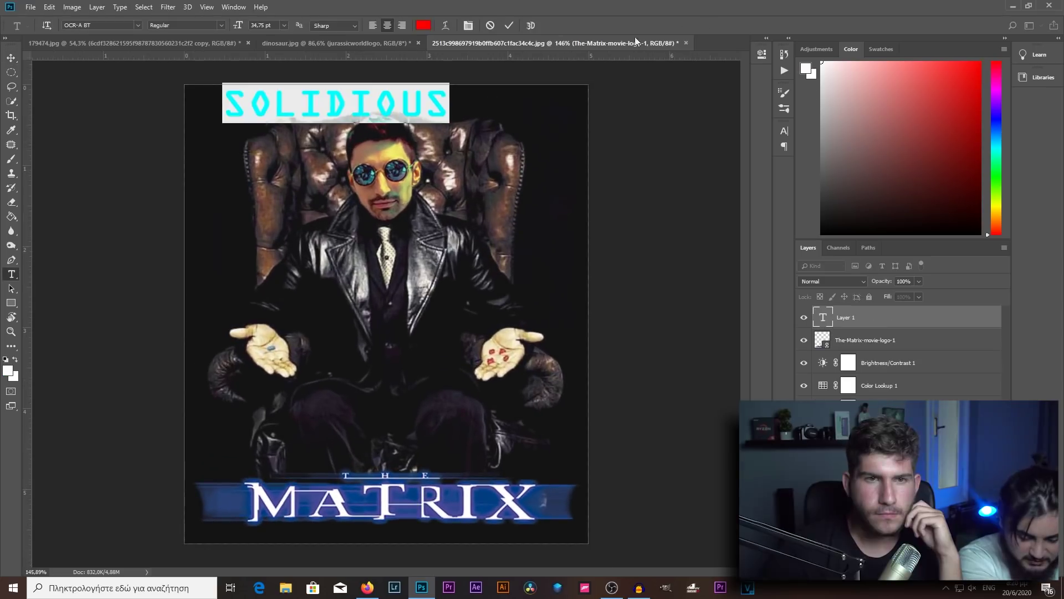
Centre the title at the top and style it with a wide, strong blue outer glow
{"action": "key", "text": "ctrl+Return"}
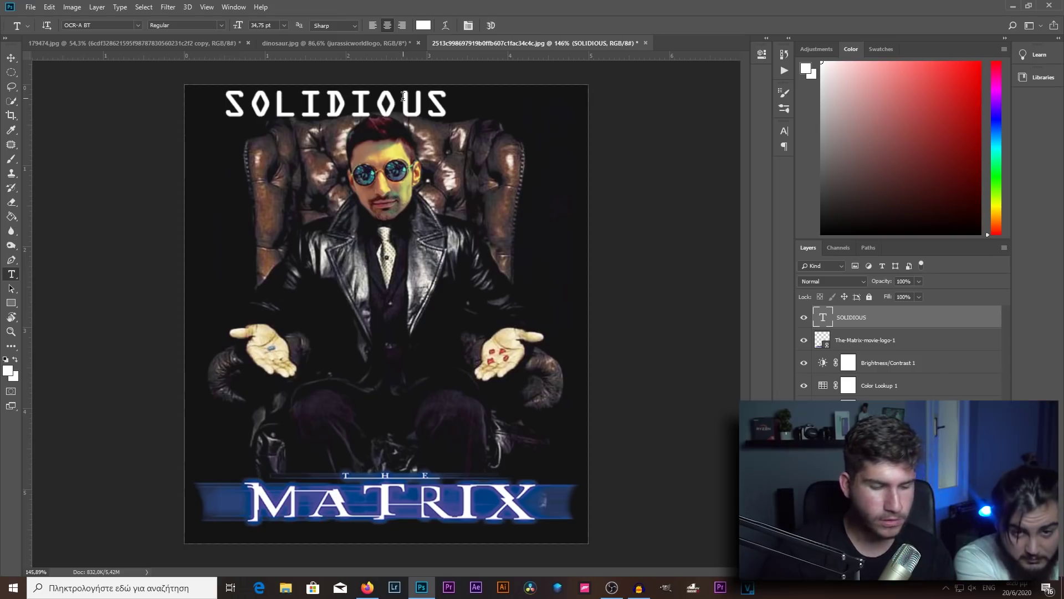
{"action": "left_click_drag", "start_coordinate": [405, 102], "coordinate": [450, 103]}
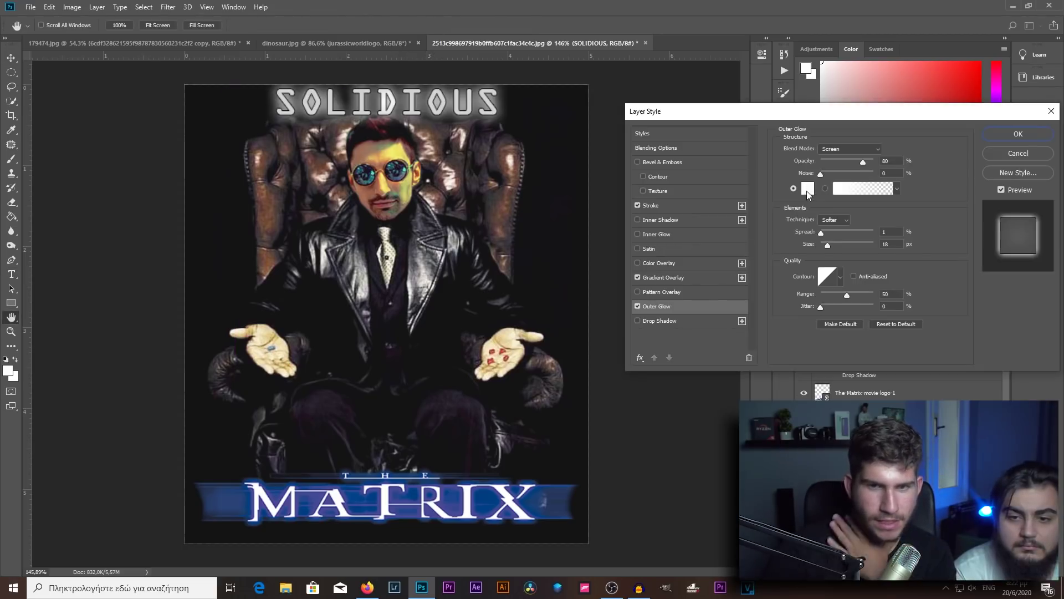
{"action": "left_click", "coordinate": [808, 188]}
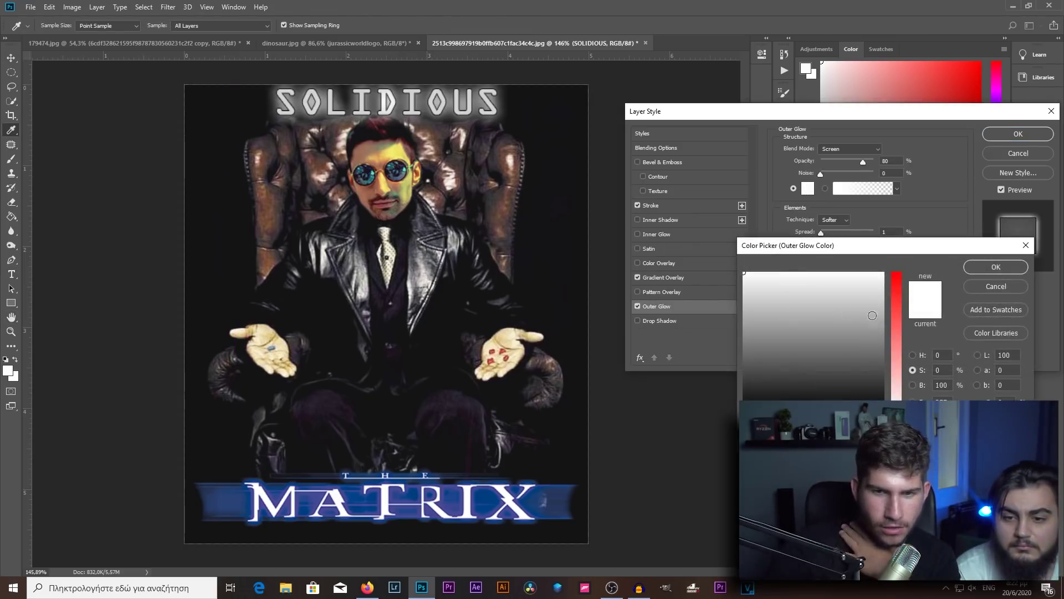
{"action": "left_click_drag", "start_coordinate": [897, 310], "coordinate": [906, 224]}
{"action": "left_click", "coordinate": [822, 276]}
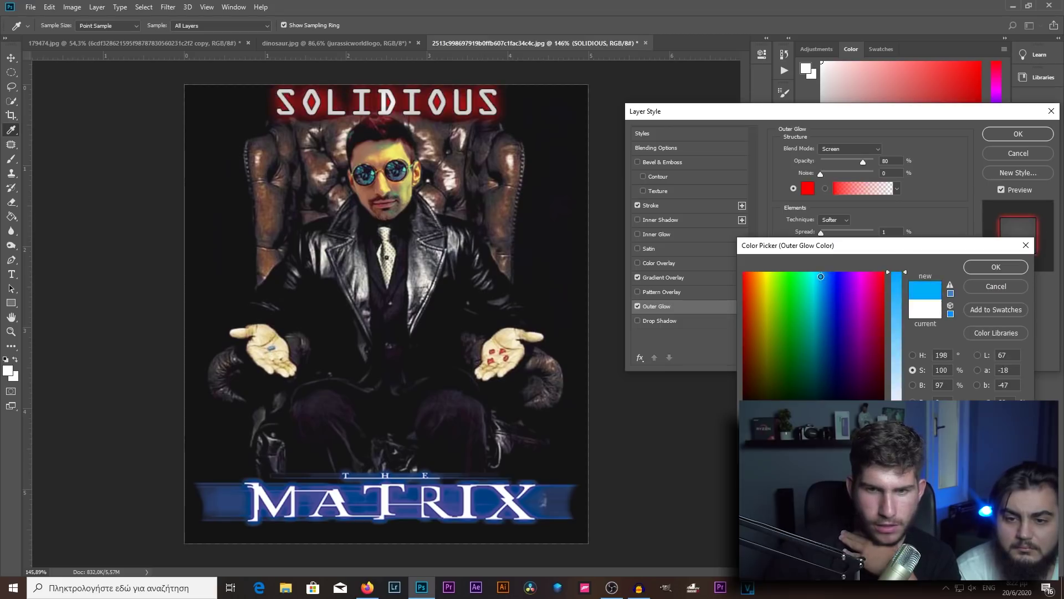
{"action": "left_click_drag", "start_coordinate": [822, 276], "coordinate": [828, 270]}
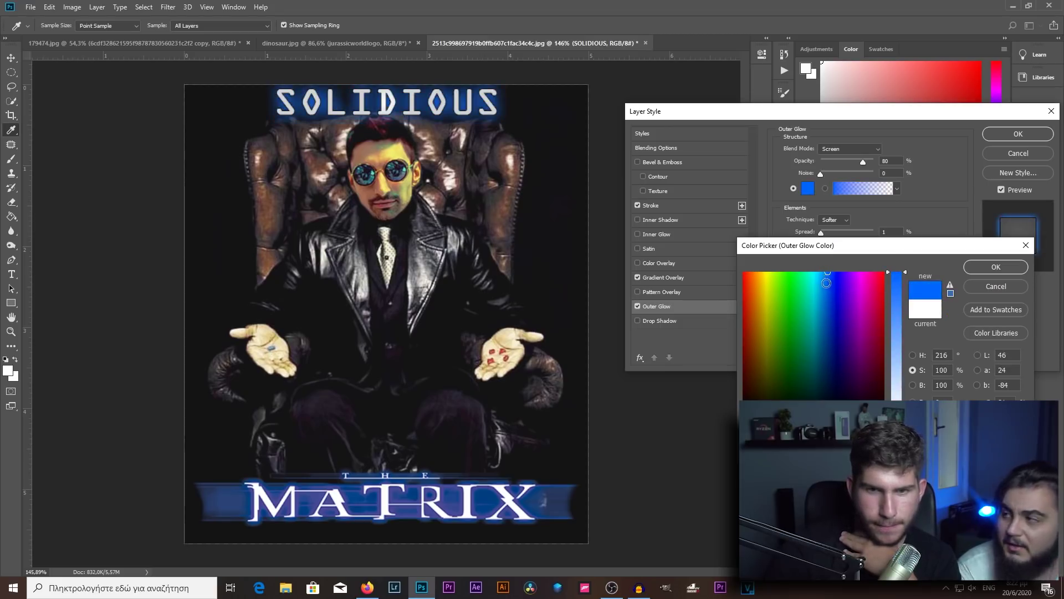
{"action": "left_click", "coordinate": [997, 267]}
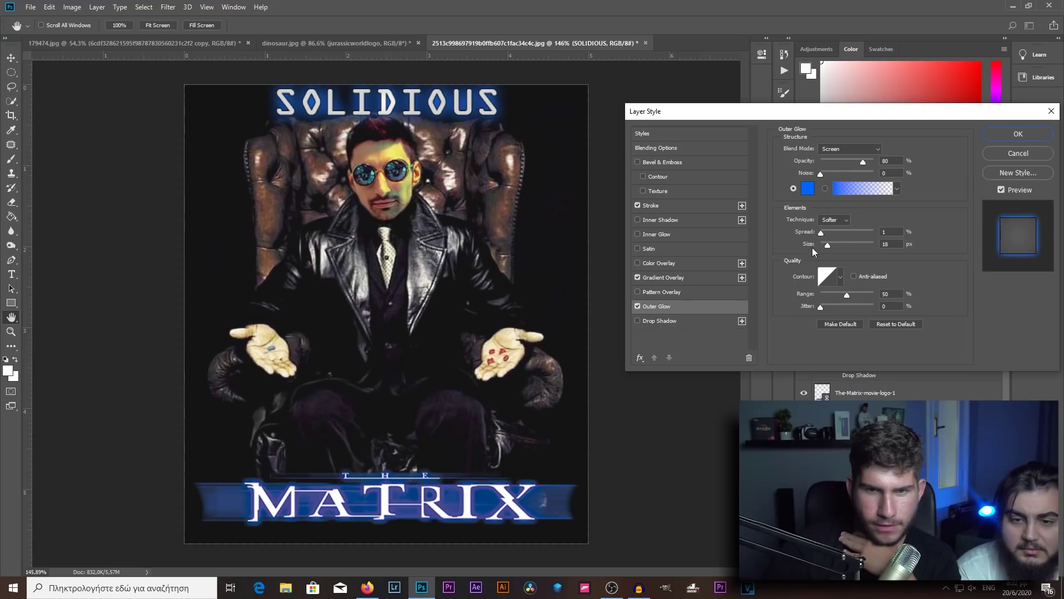
{"action": "left_click_drag", "start_coordinate": [820, 233], "coordinate": [826, 233]}
{"action": "left_click", "coordinate": [1019, 134]}
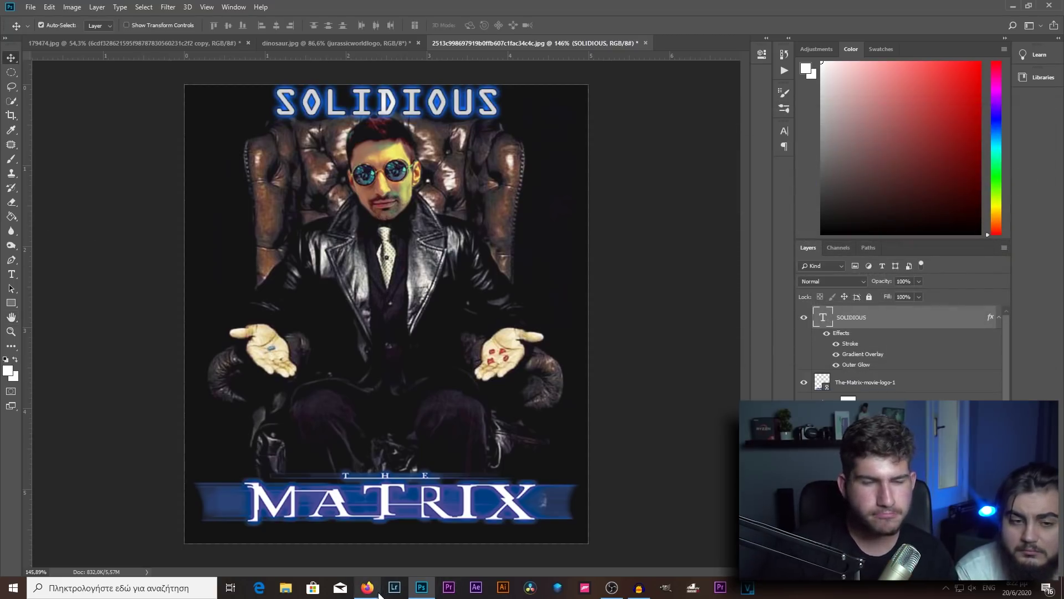
Select all the poster's layers and merge them into one
{"action": "left_click", "coordinate": [168, 7]}
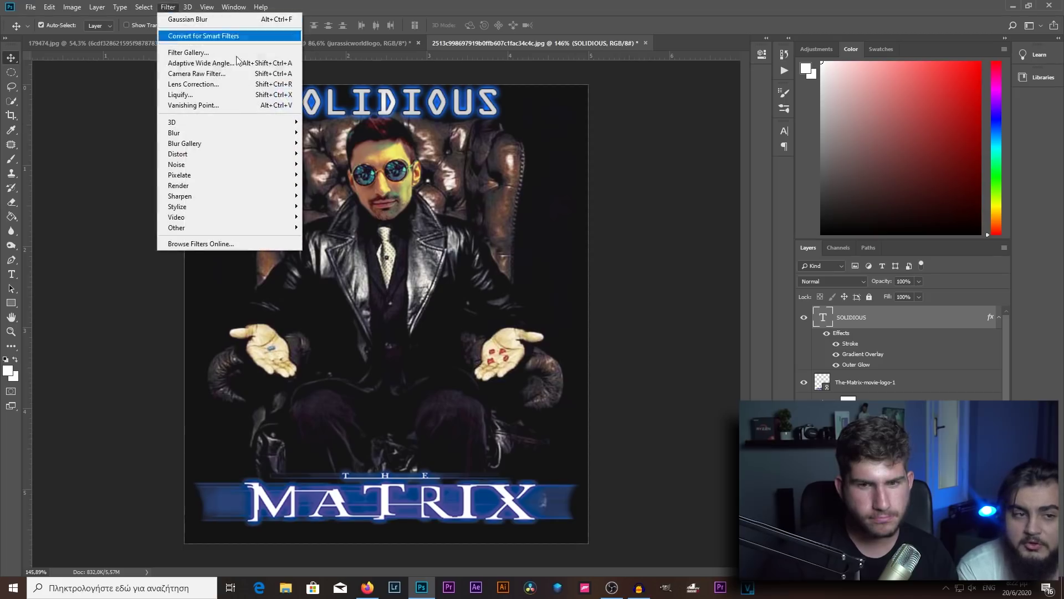
{"action": "left_click", "coordinate": [907, 319]}
{"action": "scroll", "coordinate": [907, 318], "scroll_direction": "down", "scroll_amount": 1}
{"action": "left_click", "coordinate": [882, 392], "text": "shift"}
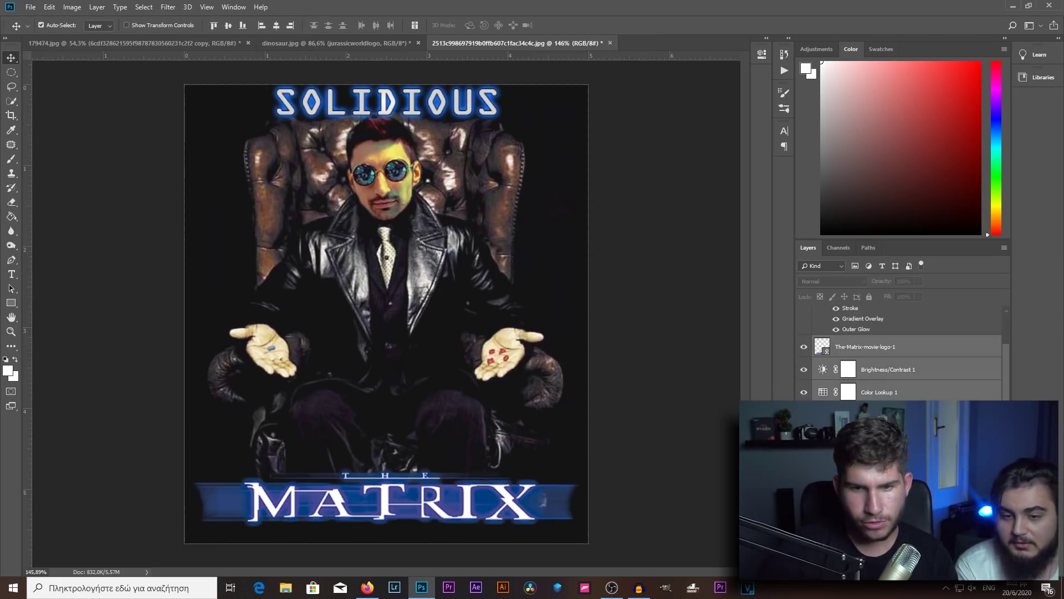
{"action": "key", "text": "ctrl+shift+e"}
Apply a Camera Raw grade: warmer temperature, higher exposure, lower contrast, whites and blacks
{"action": "left_click", "coordinate": [168, 6]}
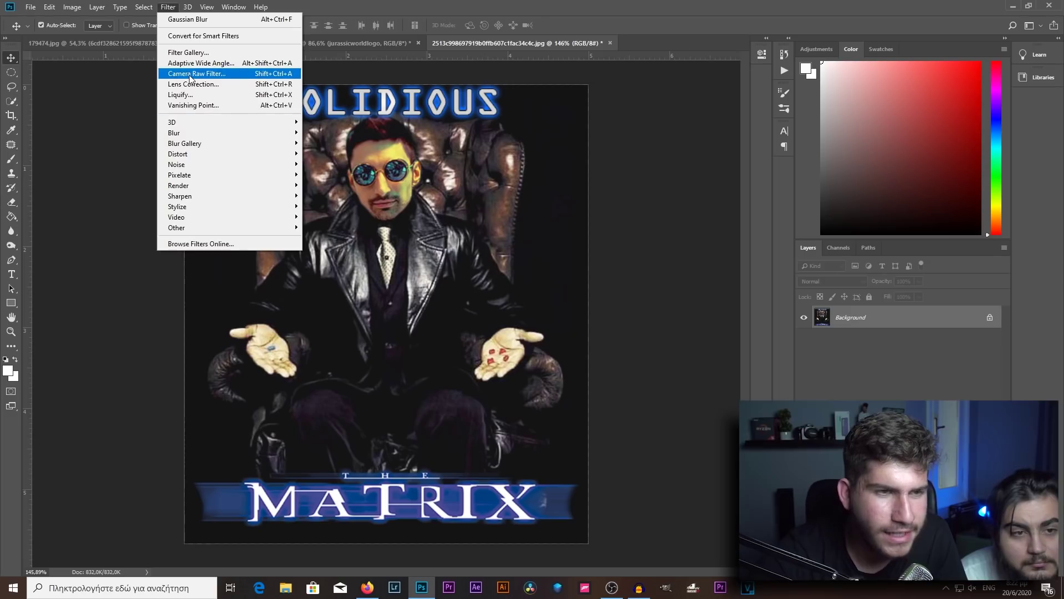
{"action": "left_click", "coordinate": [189, 74]}
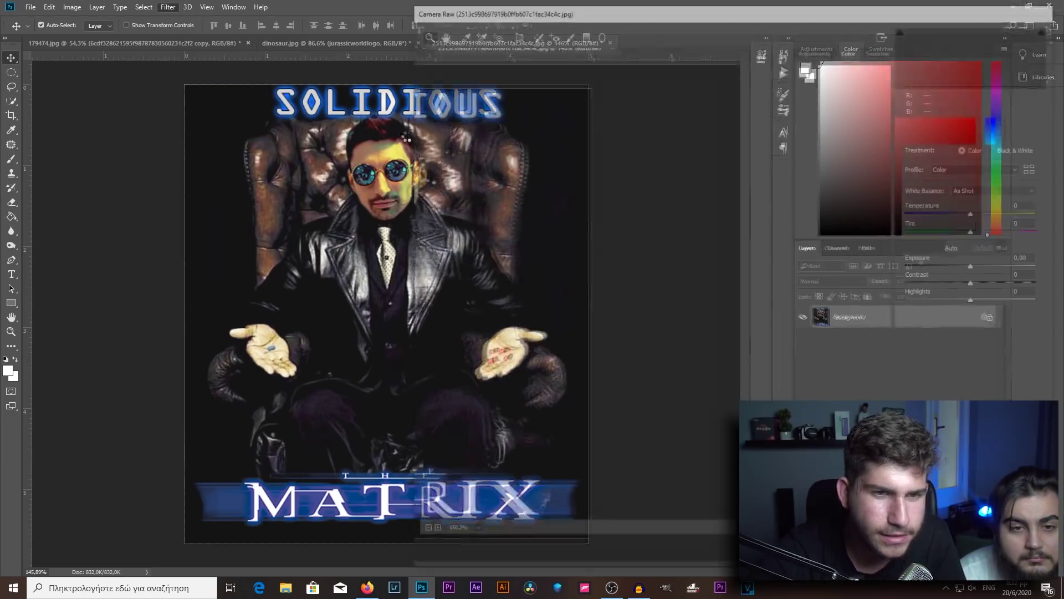
{"action": "left_click_drag", "start_coordinate": [976, 212], "coordinate": [996, 212]}
{"action": "mouse_move", "coordinate": [976, 266]}
{"action": "left_mouse_down"}
{"action": "mouse_move", "coordinate": [944, 300]}
{"action": "mouse_move", "coordinate": [962, 300]}
{"action": "left_mouse_up"}
{"action": "mouse_move", "coordinate": [976, 318]}
{"action": "left_mouse_down"}
{"action": "mouse_move", "coordinate": [989, 317]}
{"action": "mouse_move", "coordinate": [949, 334]}
{"action": "mouse_move", "coordinate": [949, 352]}
{"action": "left_mouse_up"}
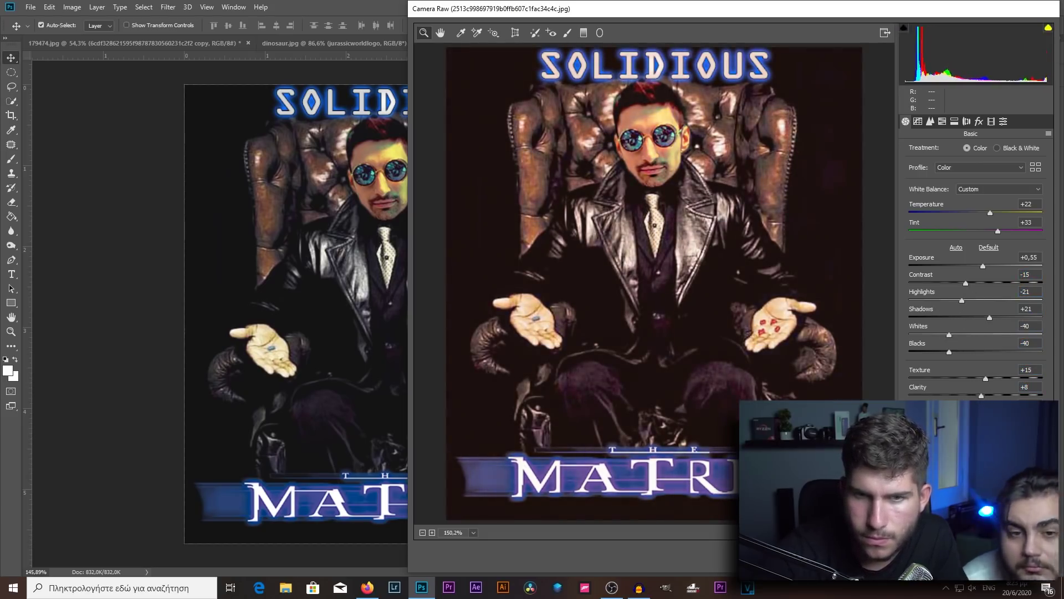
{"action": "key", "text": "Return"}
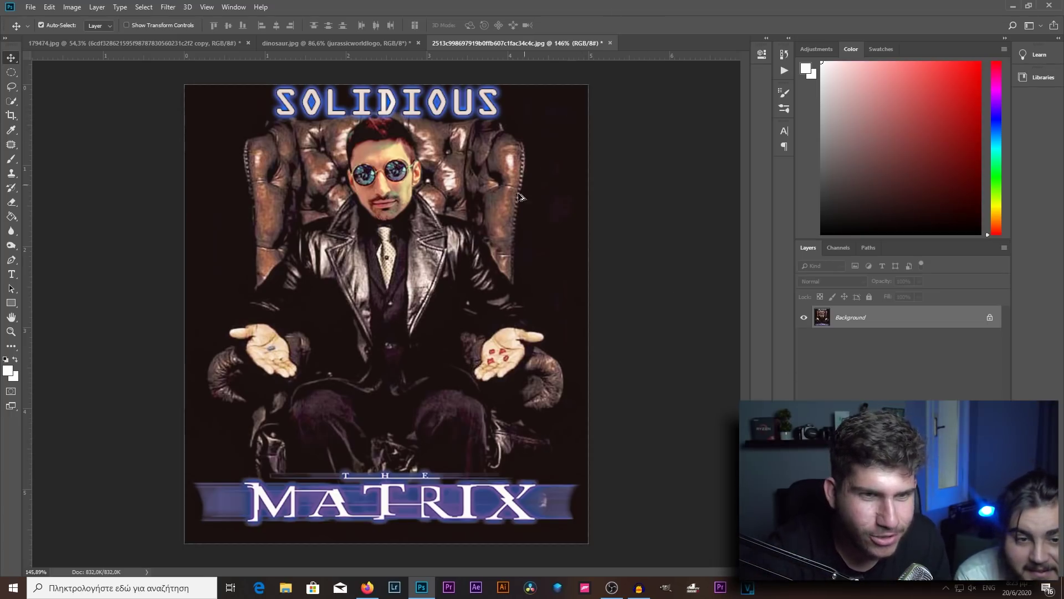
{"action": "scroll", "coordinate": [520, 197], "scroll_direction": "down", "scroll_amount": 2}
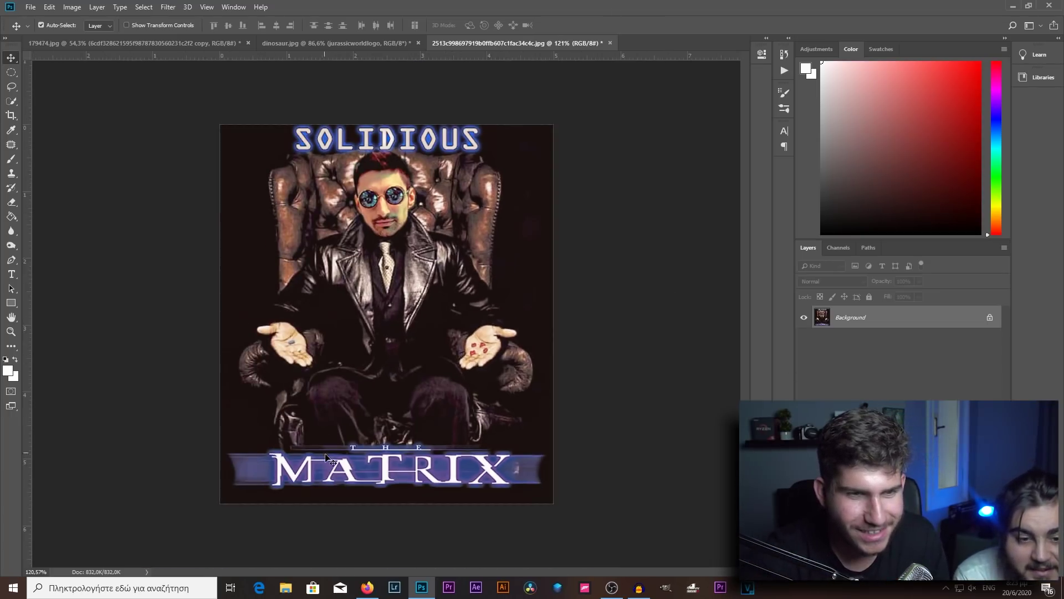
{"action": "scroll", "coordinate": [326, 458], "scroll_direction": "down", "scroll_amount": 2}
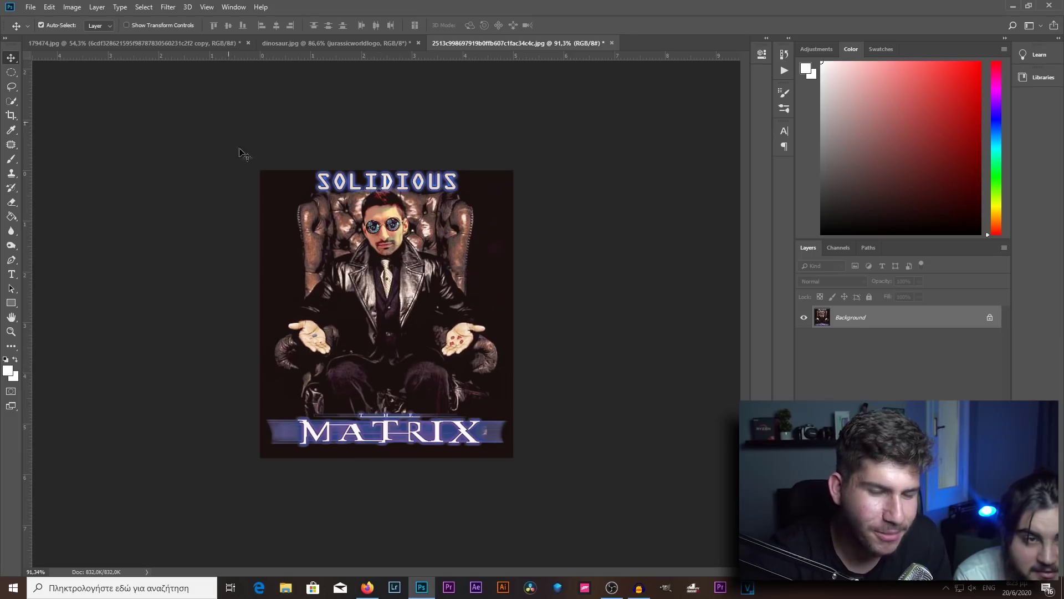
{"action": "scroll", "coordinate": [307, 261], "scroll_direction": "up", "scroll_amount": 2}
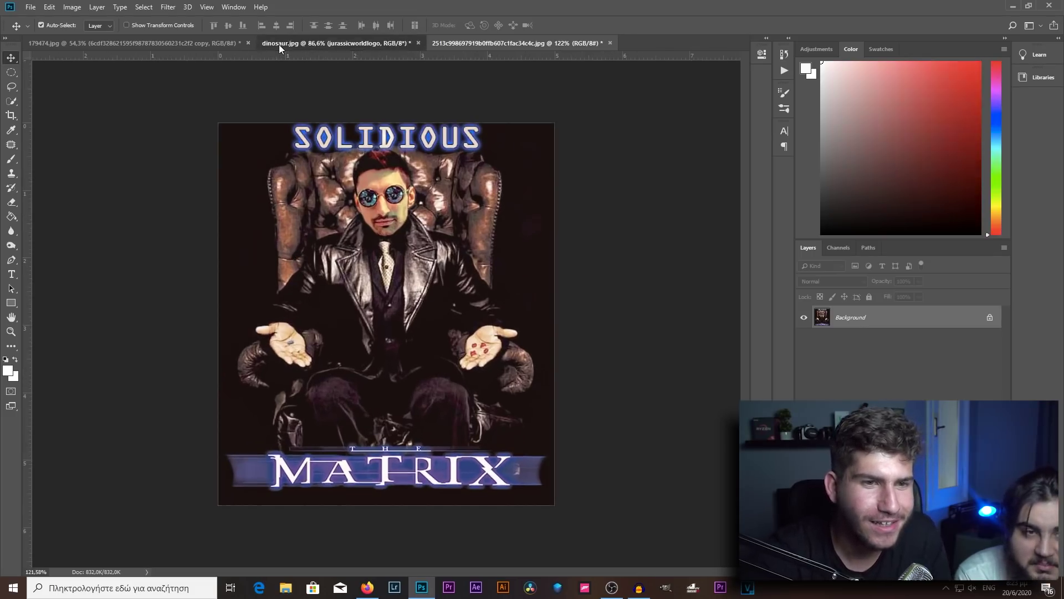
Look back over the dinosaur.jpg and 179474.jpg documents
{"action": "left_click", "coordinate": [278, 45]}
{"action": "left_click", "coordinate": [150, 42]}
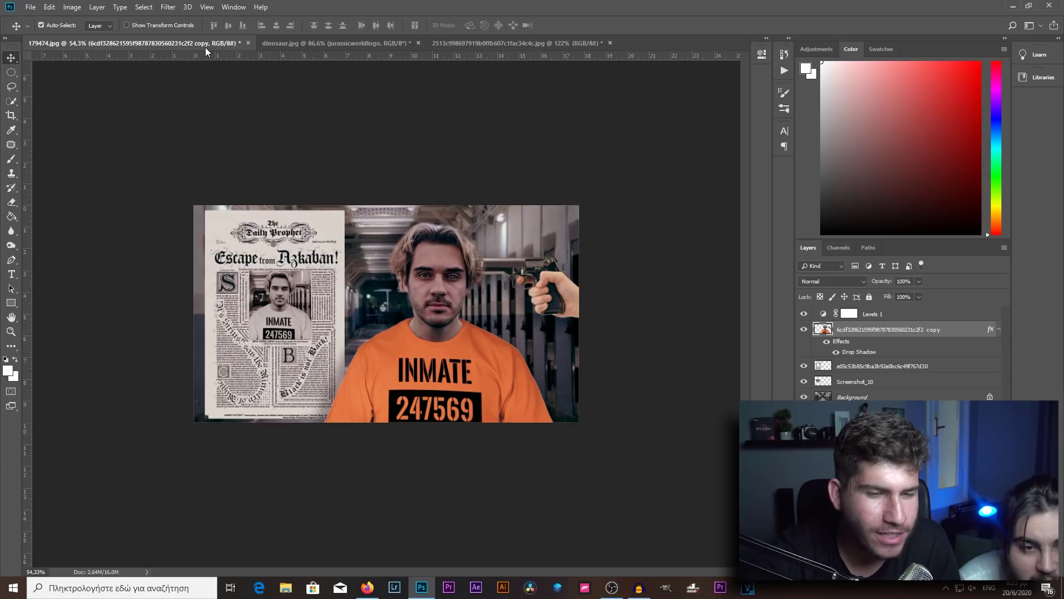
{"action": "left_click", "coordinate": [316, 49]}
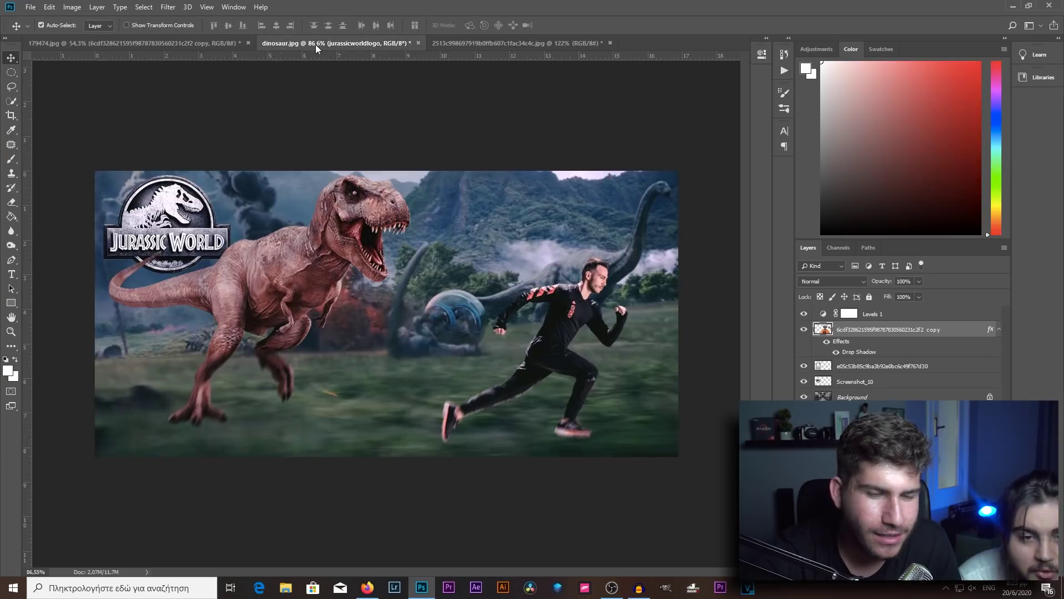
Export the Matrix poster document with File > Export > Export As
{"action": "left_click", "coordinate": [526, 42]}
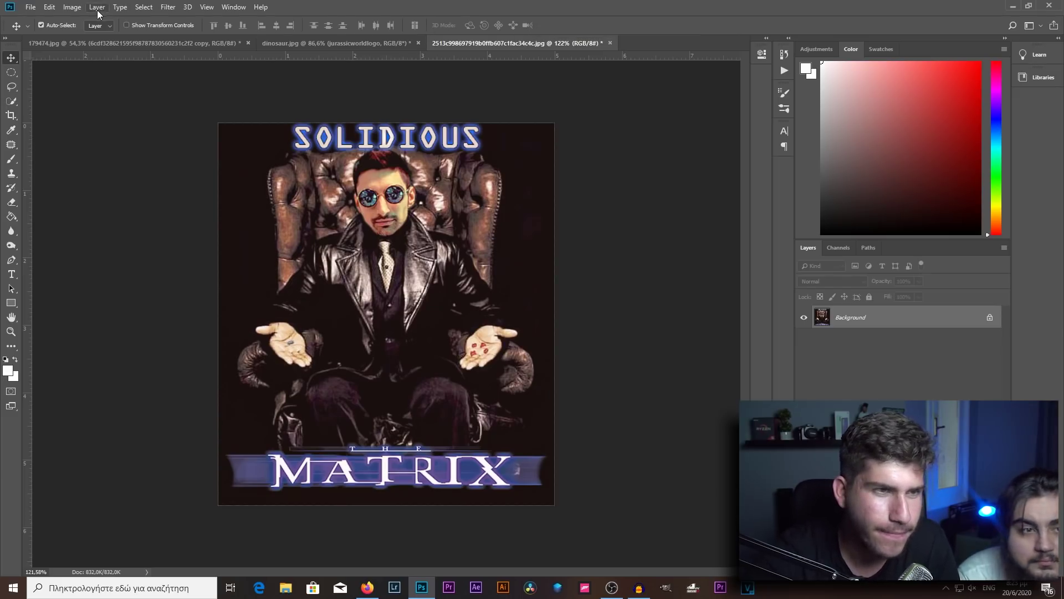
{"action": "left_click", "coordinate": [31, 9]}
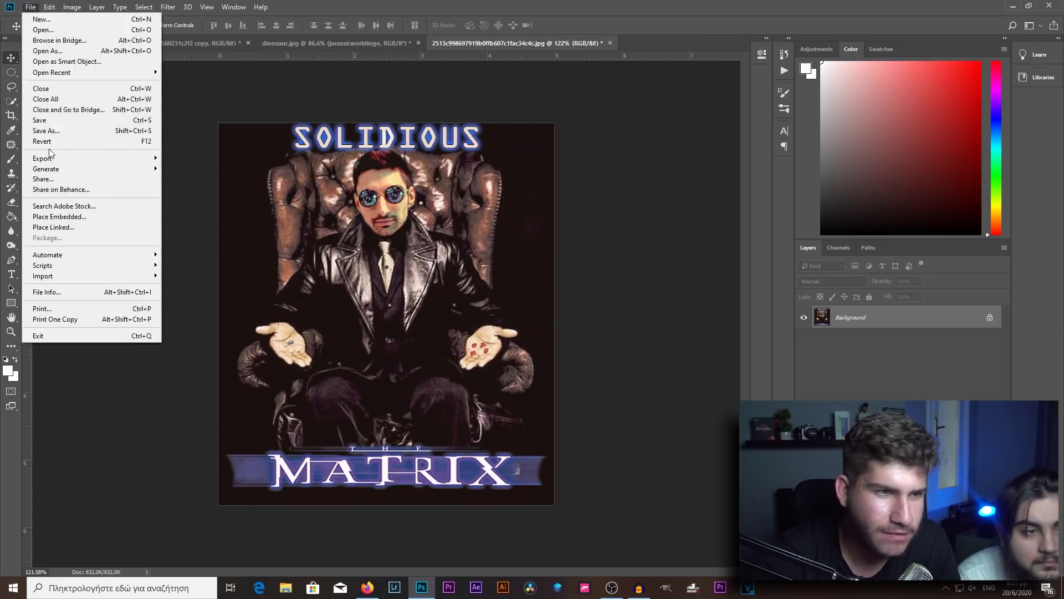
{"action": "mouse_move", "coordinate": [42, 158]}
{"action": "left_click", "coordinate": [193, 170]}
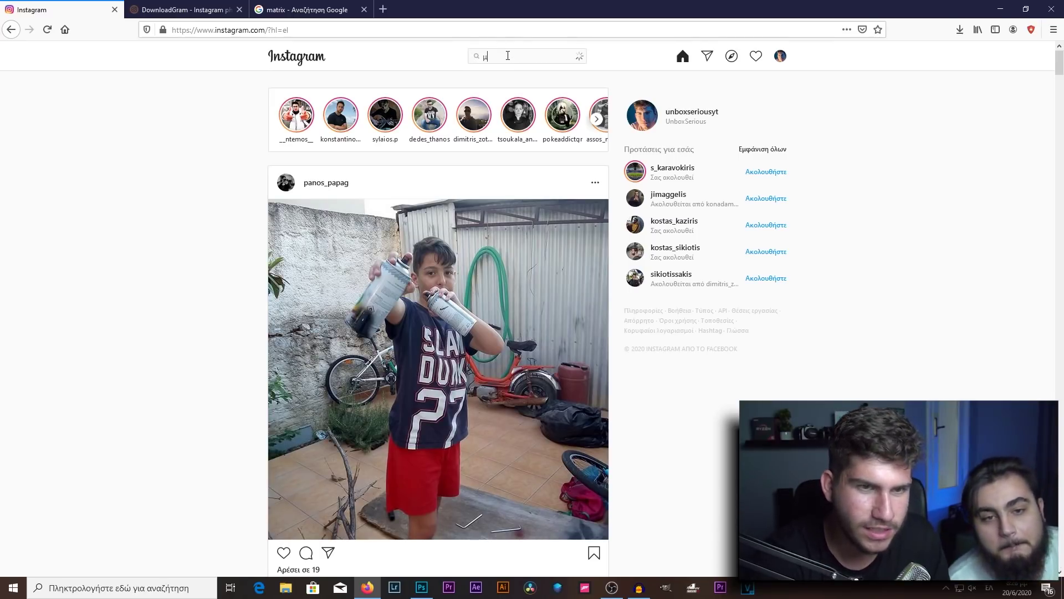
Search Instagram for the friend's profile and open the arms-crossed winter-jacket post
{"action": "left_click", "coordinate": [508, 56]}
{"action": "key", "text": "alt+shift"}
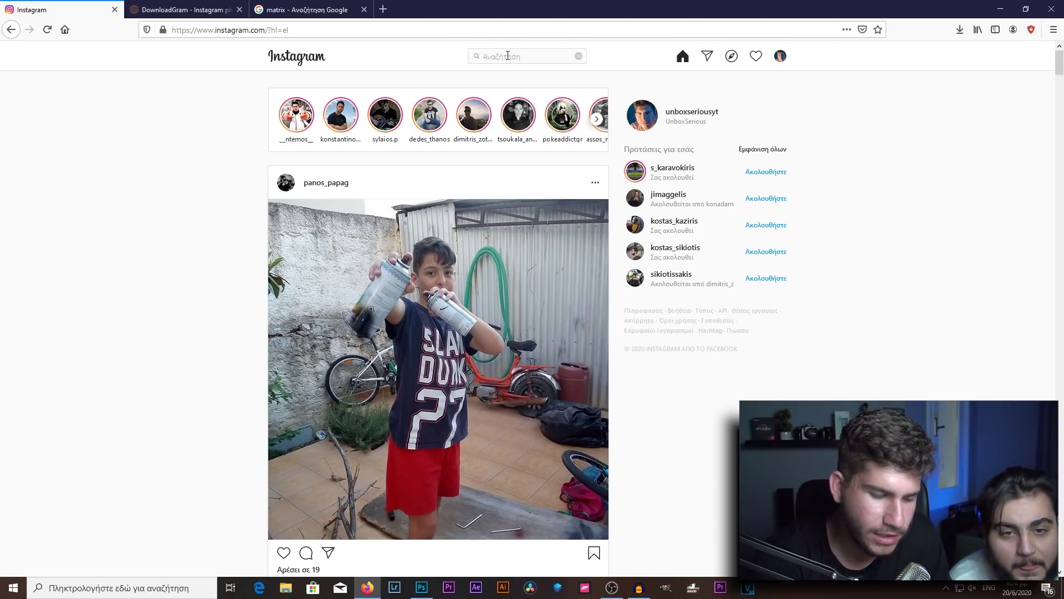
{"action": "type", "text": "m"}
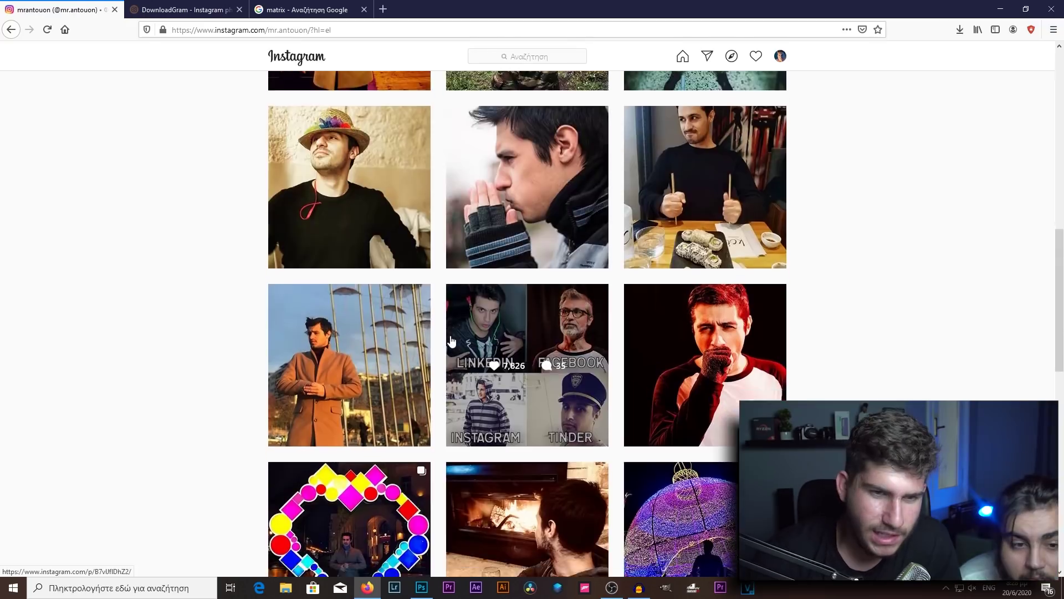
{"action": "scroll", "coordinate": [450, 340], "scroll_direction": "down", "scroll_amount": 5}
{"action": "scroll", "coordinate": [450, 340], "scroll_direction": "down", "scroll_amount": 5}
{"action": "scroll", "coordinate": [450, 341], "scroll_direction": "down", "scroll_amount": 5}
{"action": "scroll", "coordinate": [451, 341], "scroll_direction": "down", "scroll_amount": 5}
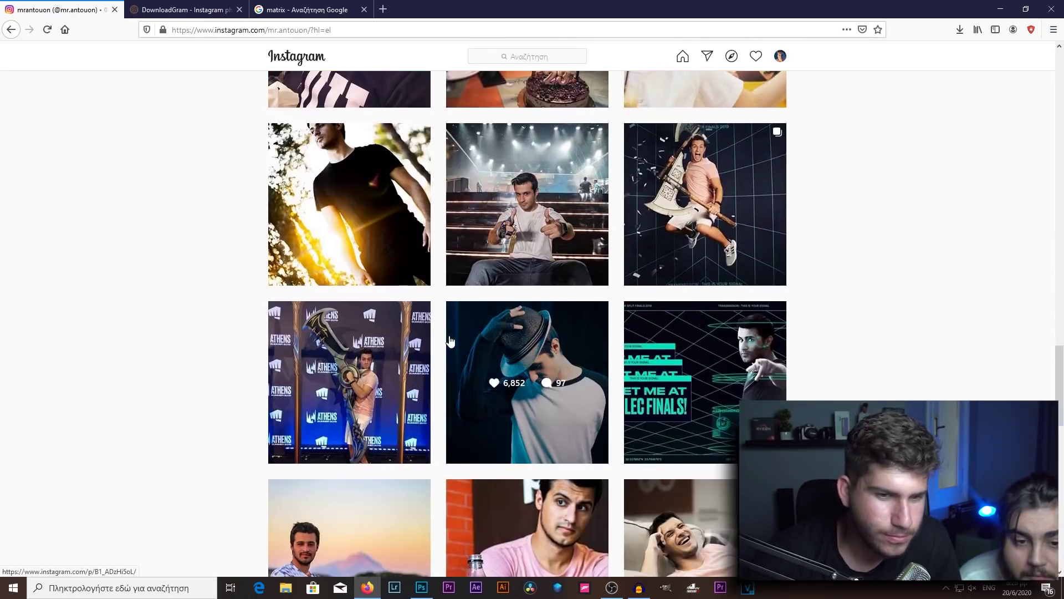
{"action": "scroll", "coordinate": [451, 340], "scroll_direction": "down", "scroll_amount": 5}
{"action": "scroll", "coordinate": [450, 341], "scroll_direction": "down", "scroll_amount": 4}
{"action": "scroll", "coordinate": [450, 340], "scroll_direction": "down", "scroll_amount": 5}
{"action": "scroll", "coordinate": [449, 340], "scroll_direction": "down", "scroll_amount": 5}
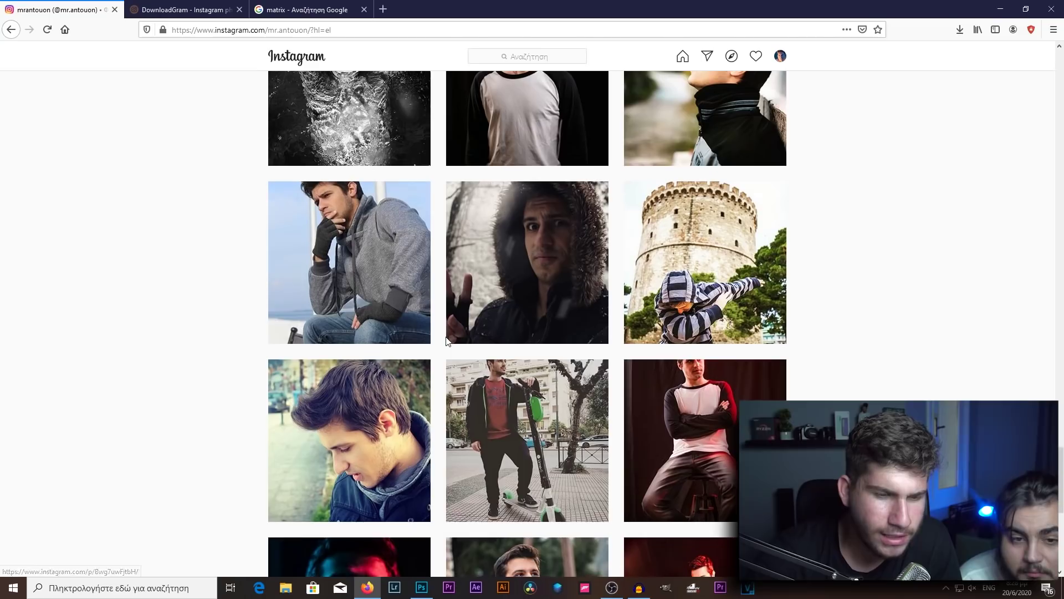
{"action": "scroll", "coordinate": [446, 339], "scroll_direction": "down", "scroll_amount": 5}
{"action": "scroll", "coordinate": [444, 338], "scroll_direction": "down", "scroll_amount": 5}
{"action": "scroll", "coordinate": [435, 349], "scroll_direction": "up", "scroll_amount": 4}
{"action": "scroll", "coordinate": [436, 349], "scroll_direction": "up", "scroll_amount": 3}
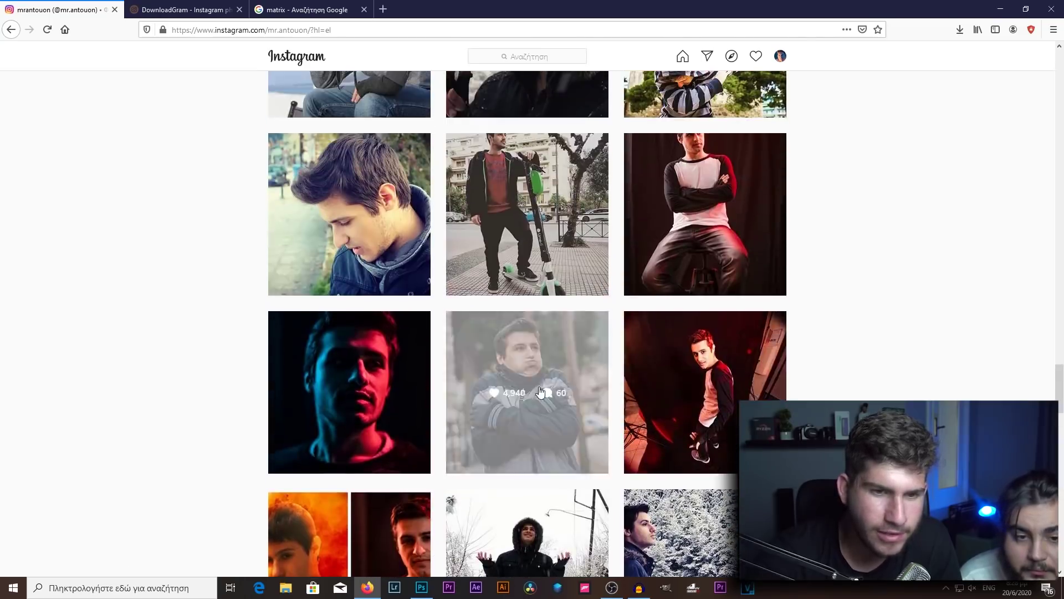
{"action": "left_click", "coordinate": [726, 288]}
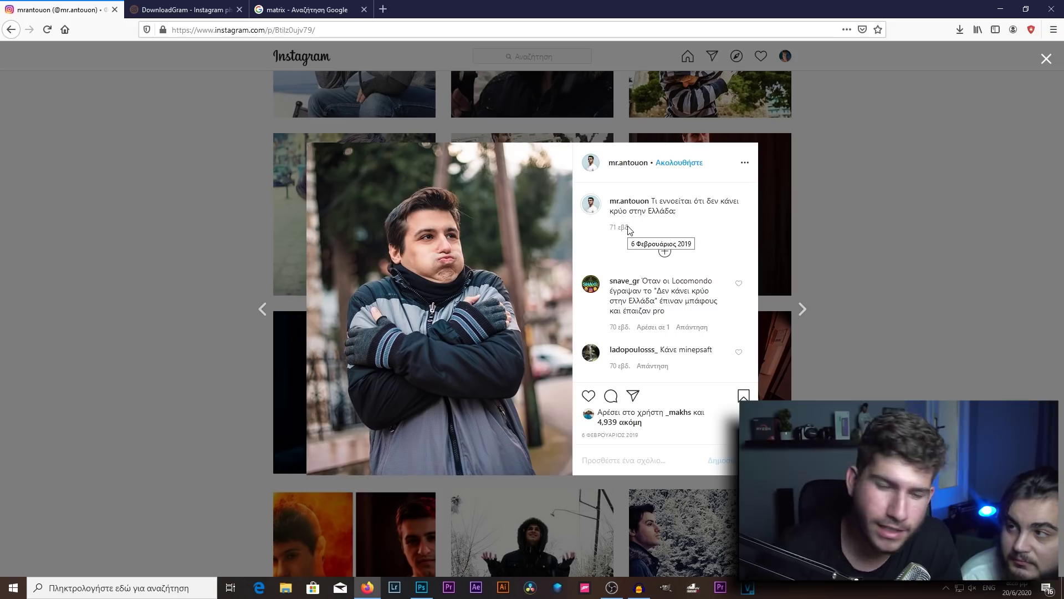
Copy the post's link from the address bar
{"action": "left_click_drag", "start_coordinate": [315, 30], "coordinate": [214, 30]}
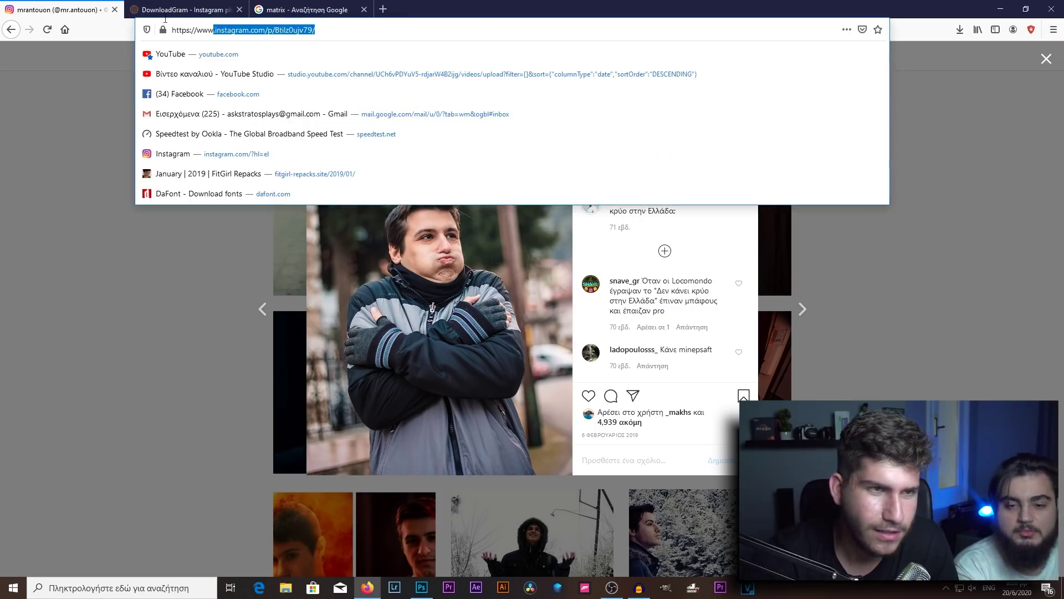
{"action": "right_click", "coordinate": [224, 31]}
{"action": "left_click", "coordinate": [285, 78]}
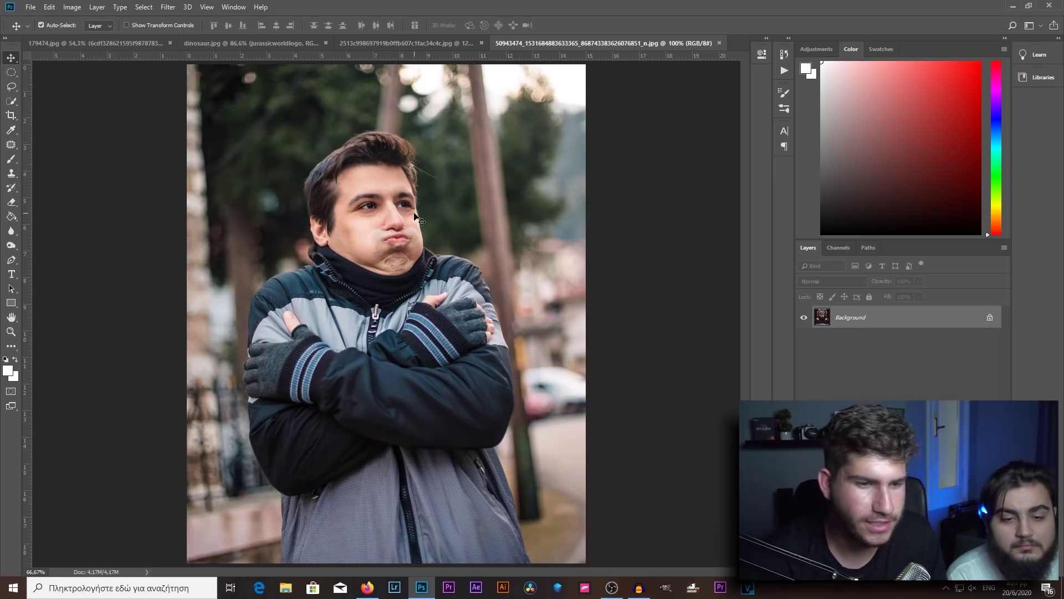
Quick-select the friend including head and hair, masking out the background
{"action": "key", "text": "ctrl+minus"}
{"action": "key", "text": "w"}
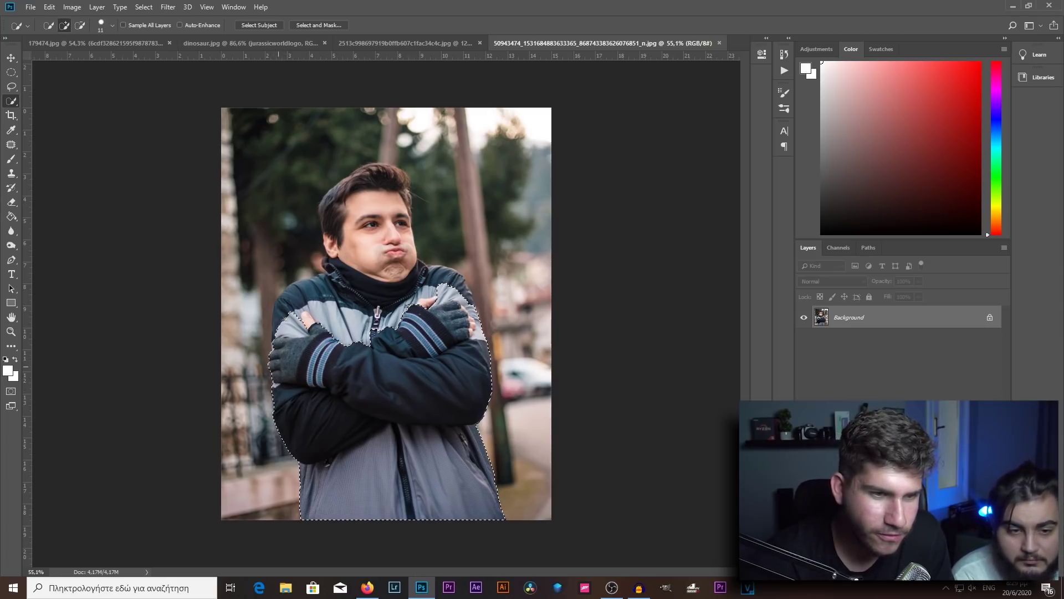
{"action": "left_click_drag", "start_coordinate": [280, 343], "coordinate": [388, 222]}
{"action": "scroll", "coordinate": [388, 222], "scroll_direction": "up", "scroll_amount": 2}
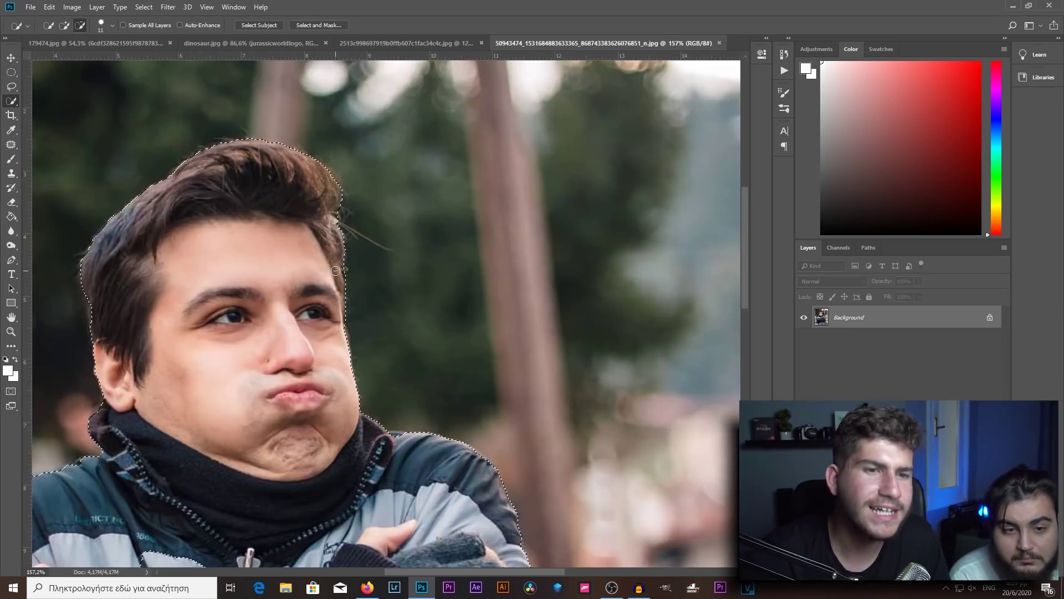
{"action": "scroll", "coordinate": [336, 271], "scroll_direction": "up", "scroll_amount": 4}
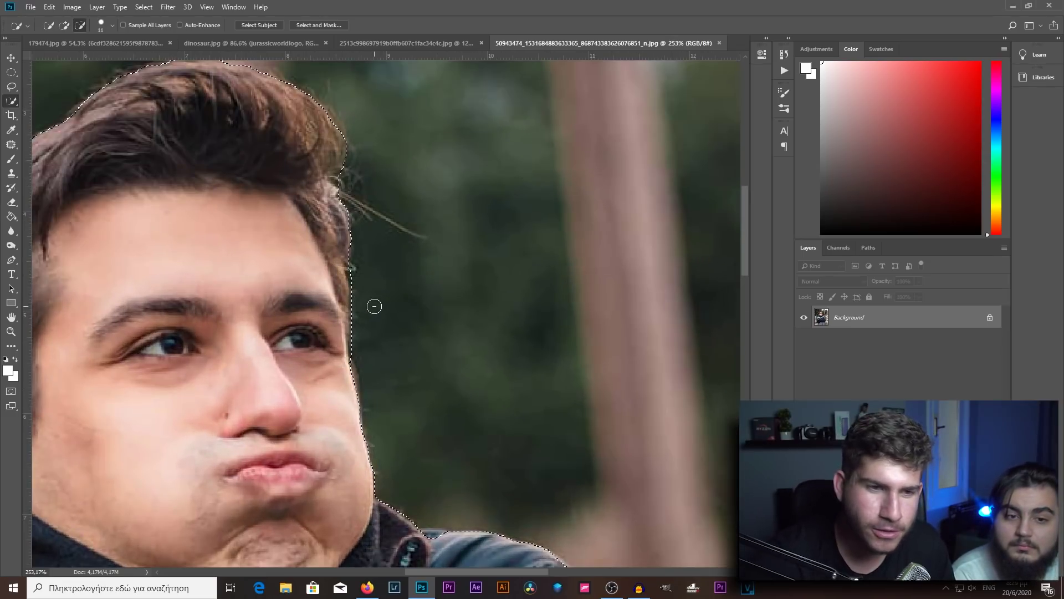
{"action": "key", "text": "ctrl+0"}
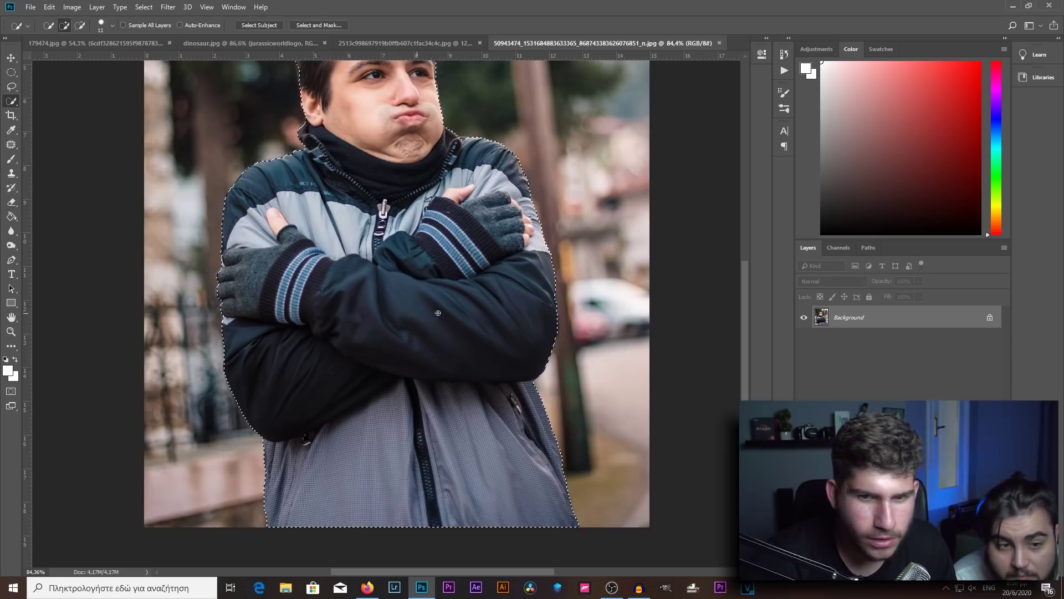
{"action": "scroll", "coordinate": [439, 394], "scroll_direction": "down", "scroll_amount": 2}
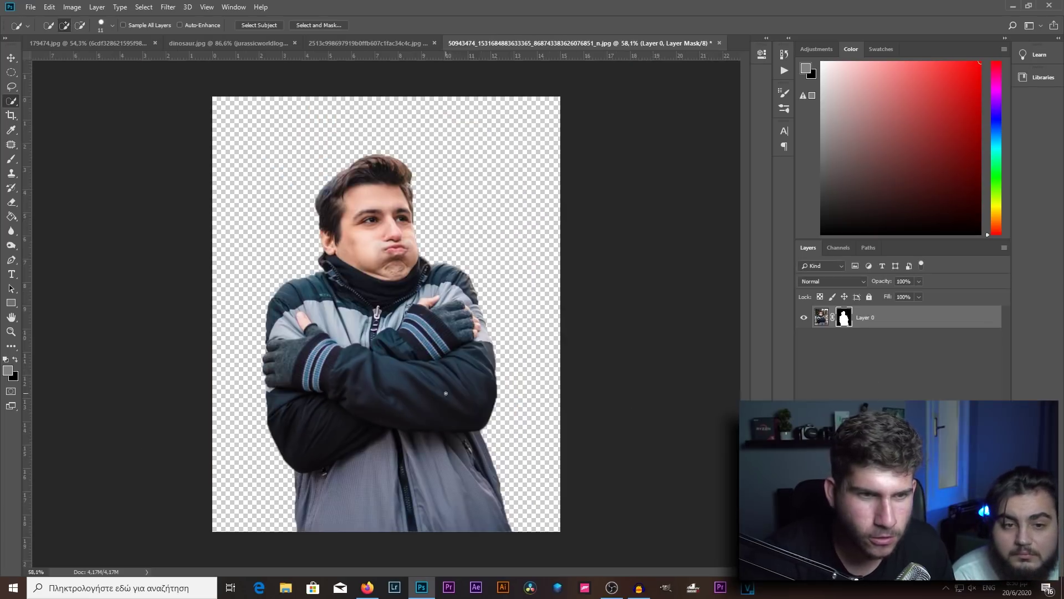
{"action": "scroll", "coordinate": [452, 387], "scroll_direction": "down", "scroll_amount": 2}
Refine the layer mask and output it as a new layer copy
{"action": "right_click", "coordinate": [844, 316]}
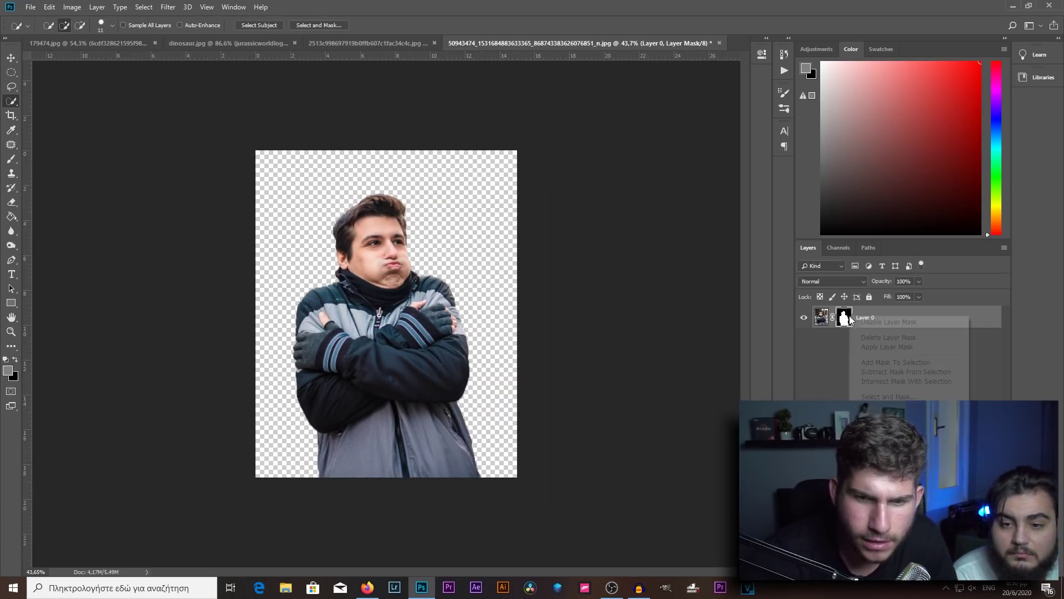
{"action": "left_click", "coordinate": [868, 396]}
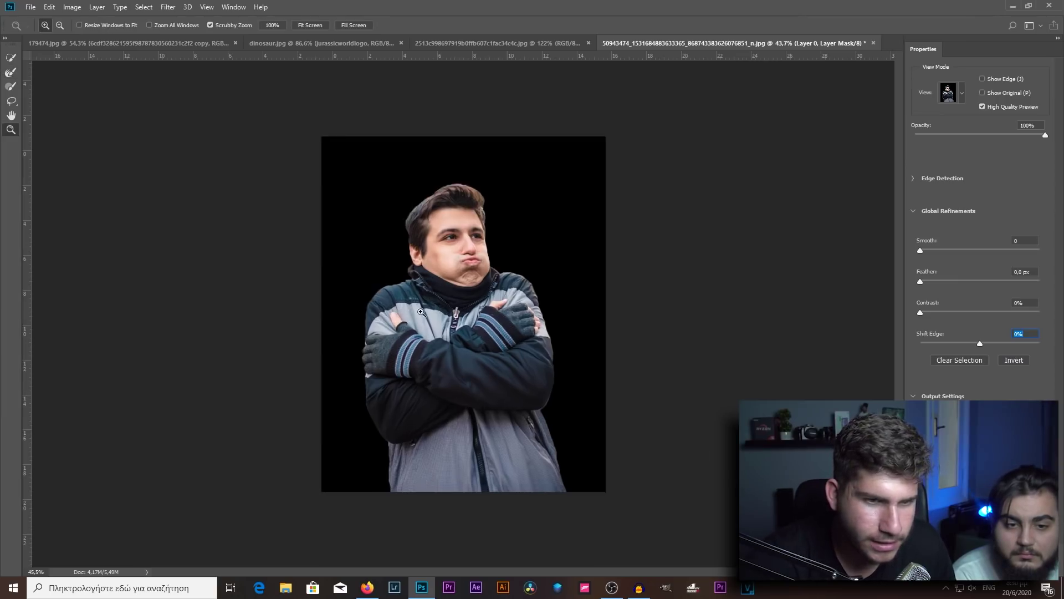
{"action": "scroll", "coordinate": [444, 308], "scroll_direction": "up", "scroll_amount": 2}
{"action": "key", "text": "Return"}
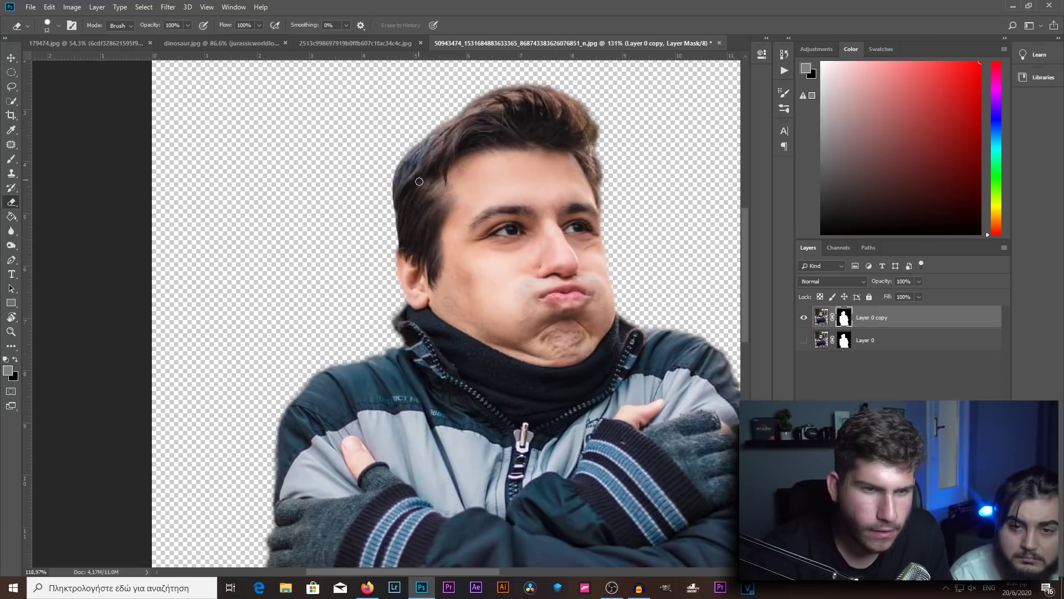
{"action": "scroll", "coordinate": [437, 204], "scroll_direction": "down", "scroll_amount": 2}
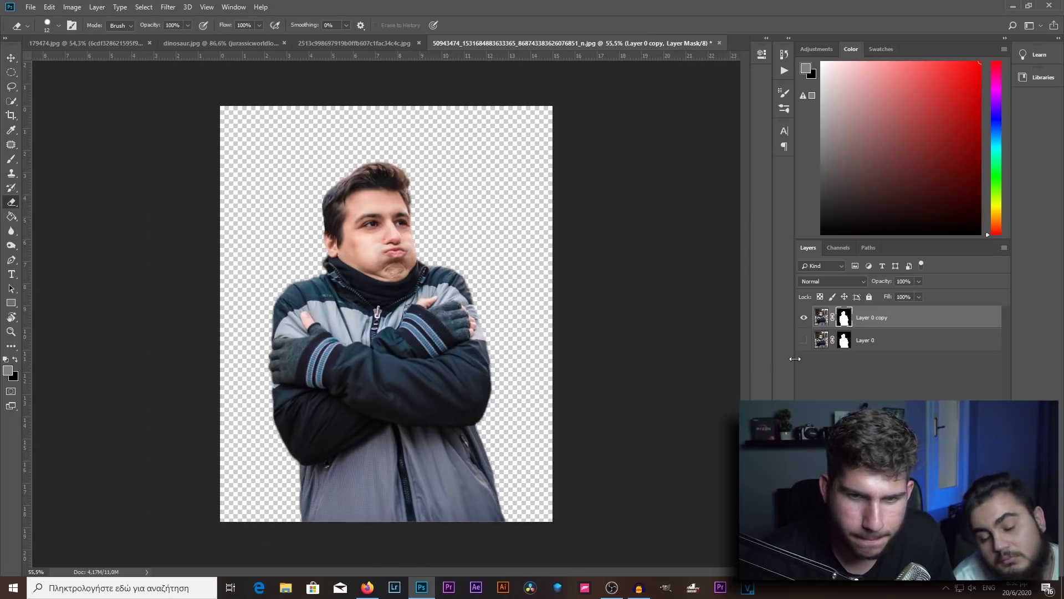
Delete the original Layer 0 so only the cut-out copy remains
{"action": "left_click", "coordinate": [823, 345]}
{"action": "key", "text": "Delete"}
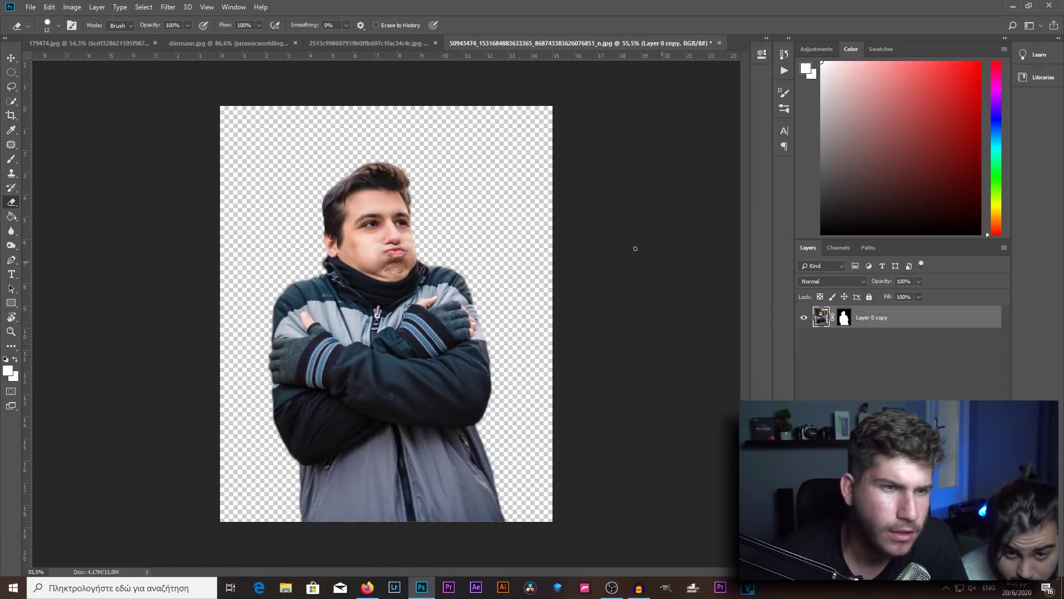
{"action": "left_click", "coordinate": [375, 585]}
Open the snowy alpine mountain image in Photoshop
{"action": "key", "text": "ctrl+t"}
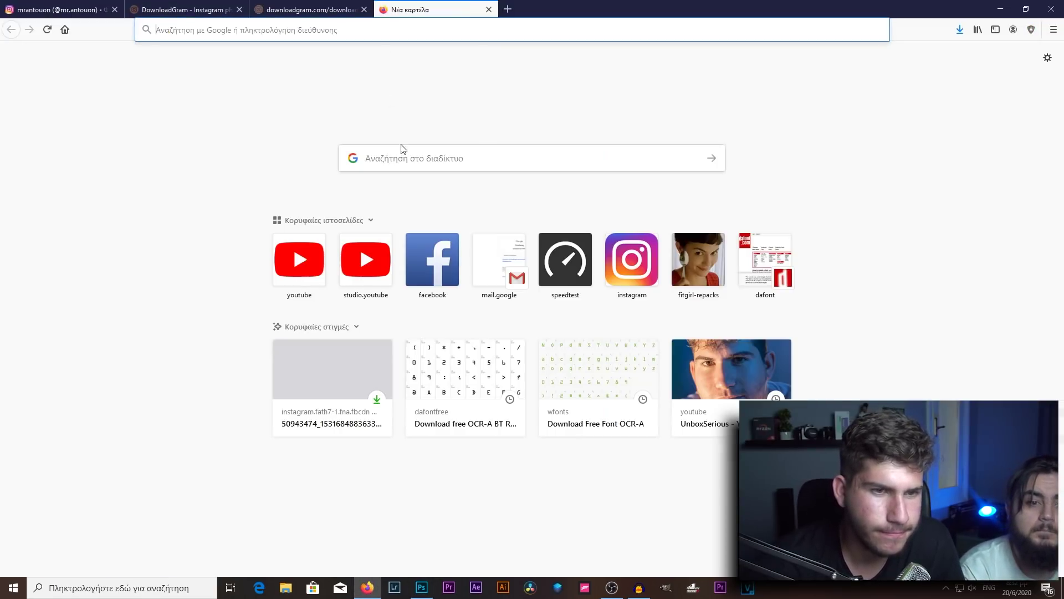
{"action": "key", "text": "alt+Tab"}
{"action": "left_click", "coordinate": [31, 7]}
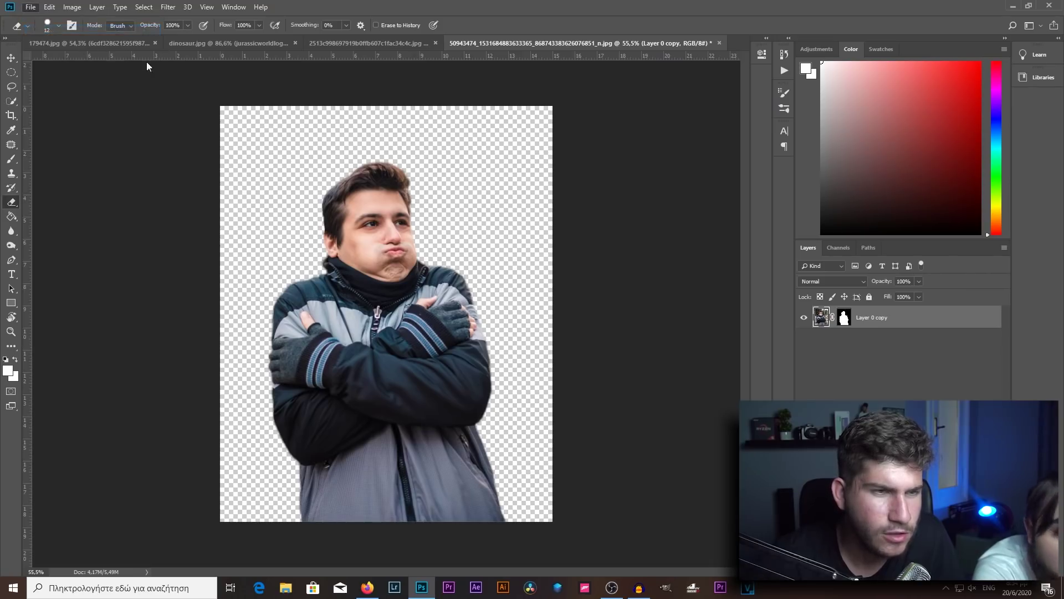
{"action": "key", "text": "ctrl+o"}
{"action": "double_click", "coordinate": [178, 90]}
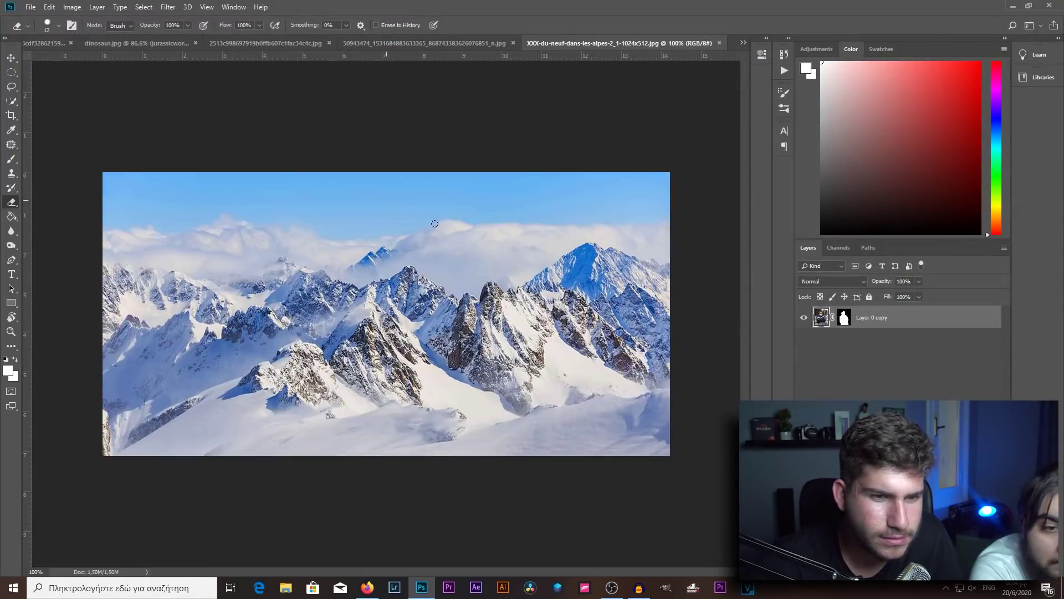
Drag the friend's cut-out into the Alps document and scale it down lower in the scene
{"action": "left_click", "coordinate": [442, 42]}
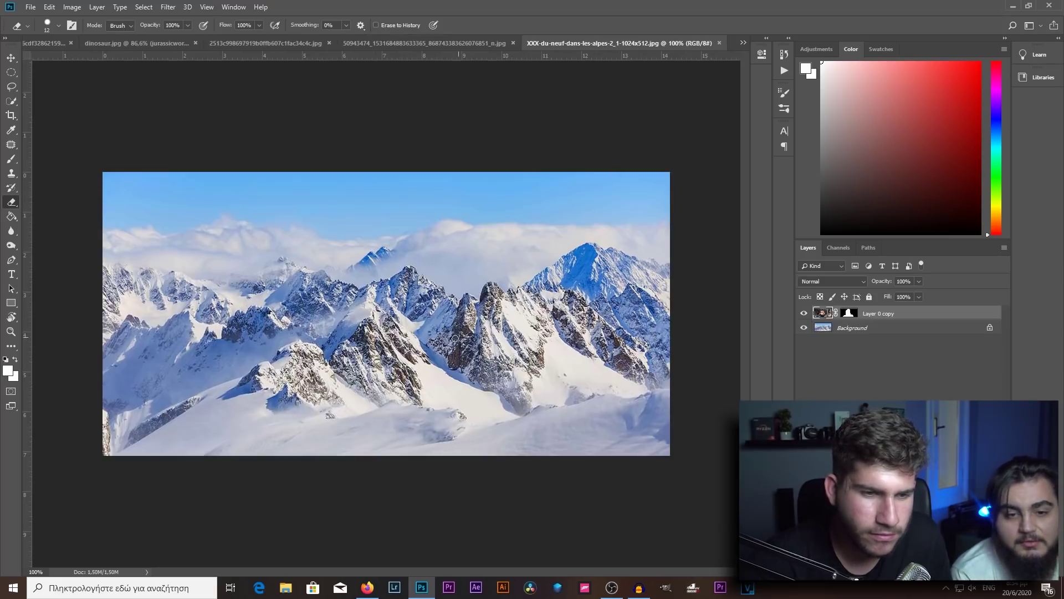
{"action": "left_click_drag", "start_coordinate": [668, 69], "coordinate": [487, 287]}
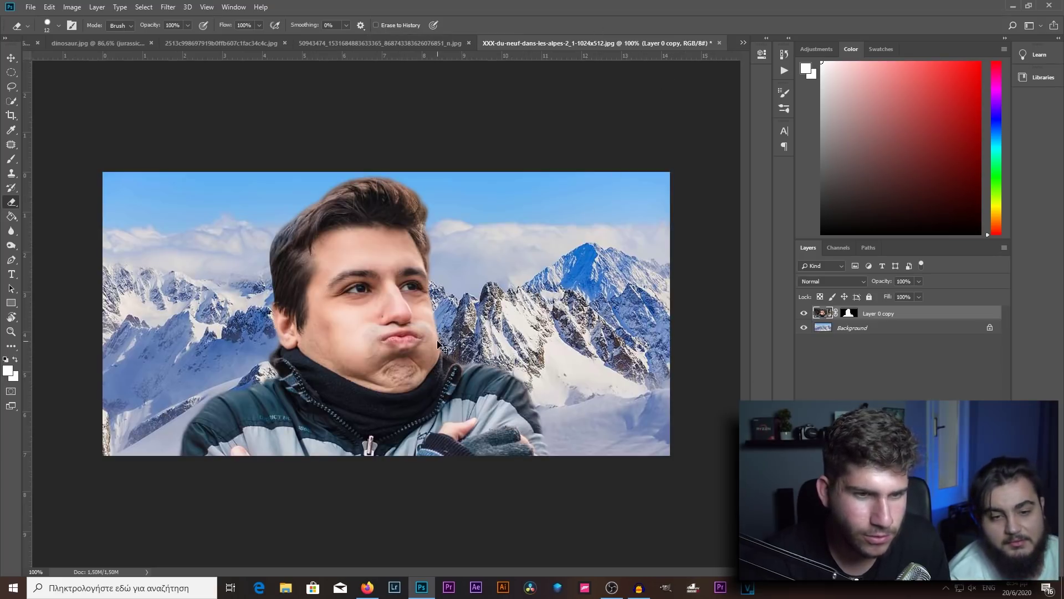
{"action": "key", "text": "ctrl+t"}
{"action": "mouse_move", "coordinate": [684, 76]}
{"action": "left_mouse_down"}
{"action": "mouse_move", "coordinate": [605, 139]}
{"action": "mouse_move", "coordinate": [466, 344]}
{"action": "left_mouse_up"}
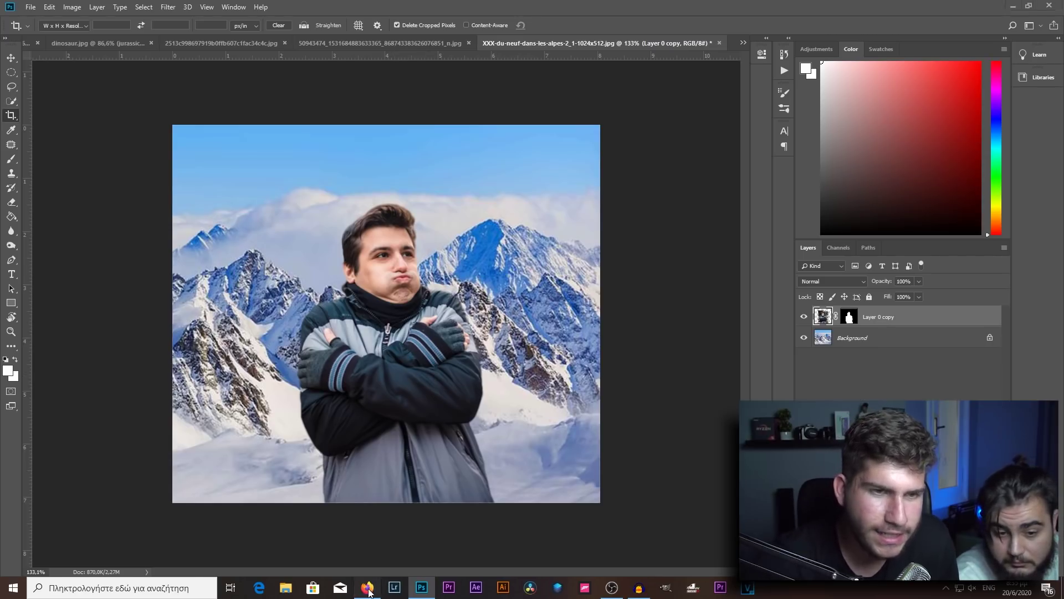
Run a Google Images search for 'snow png' and preview the first falling-snow overlay
{"action": "left_click", "coordinate": [368, 588]}
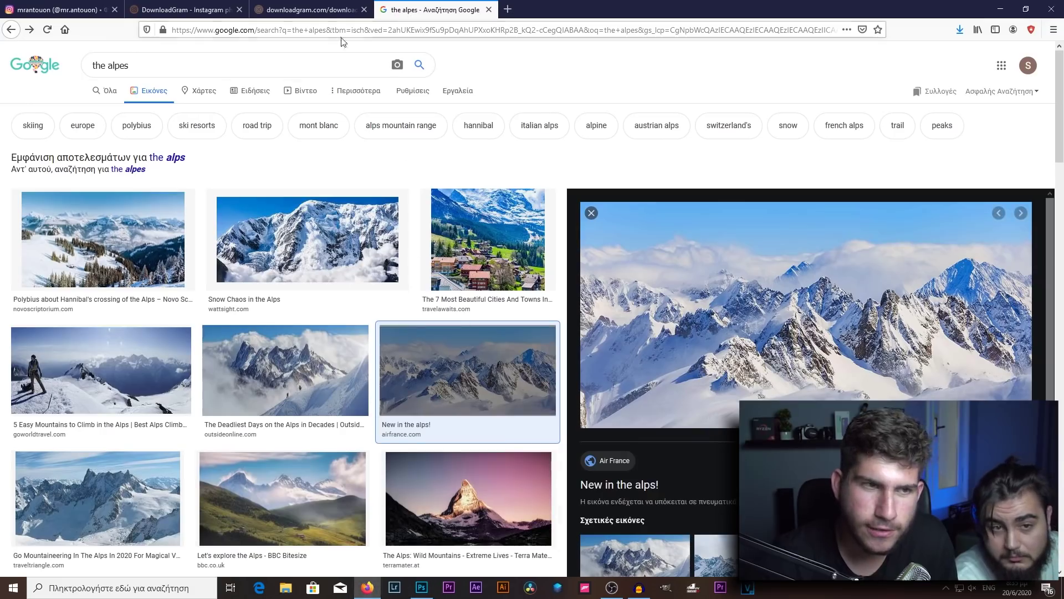
{"action": "type", "text": "snow"}
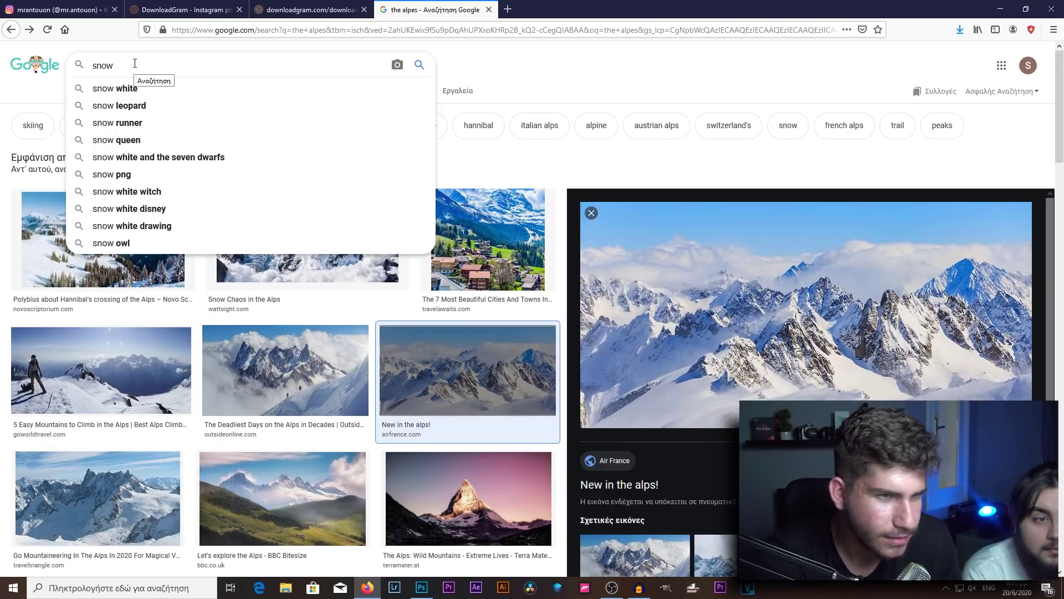
{"action": "left_click", "coordinate": [131, 174]}
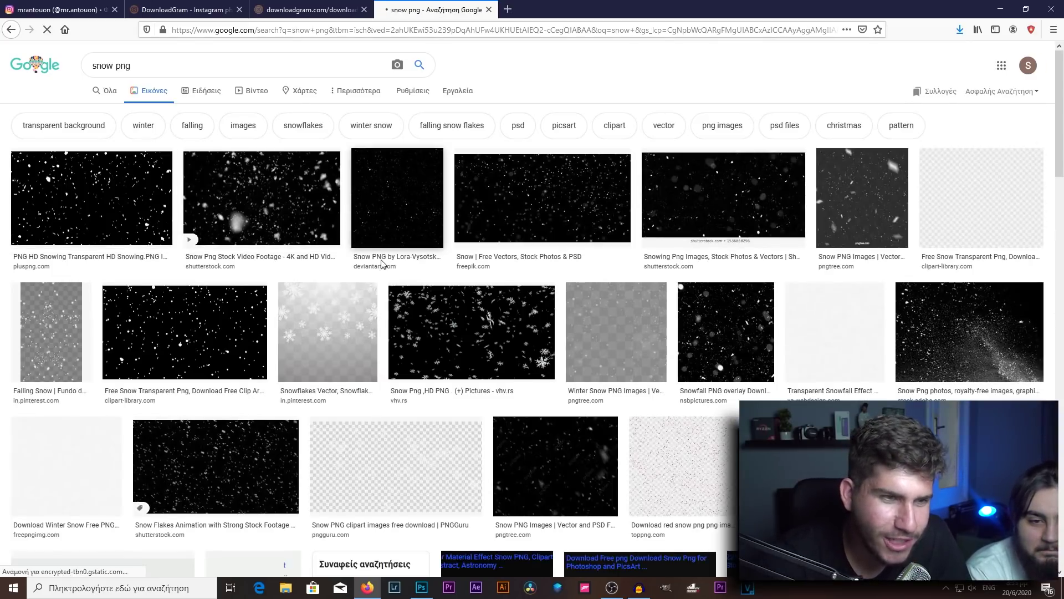
{"action": "left_click", "coordinate": [148, 209]}
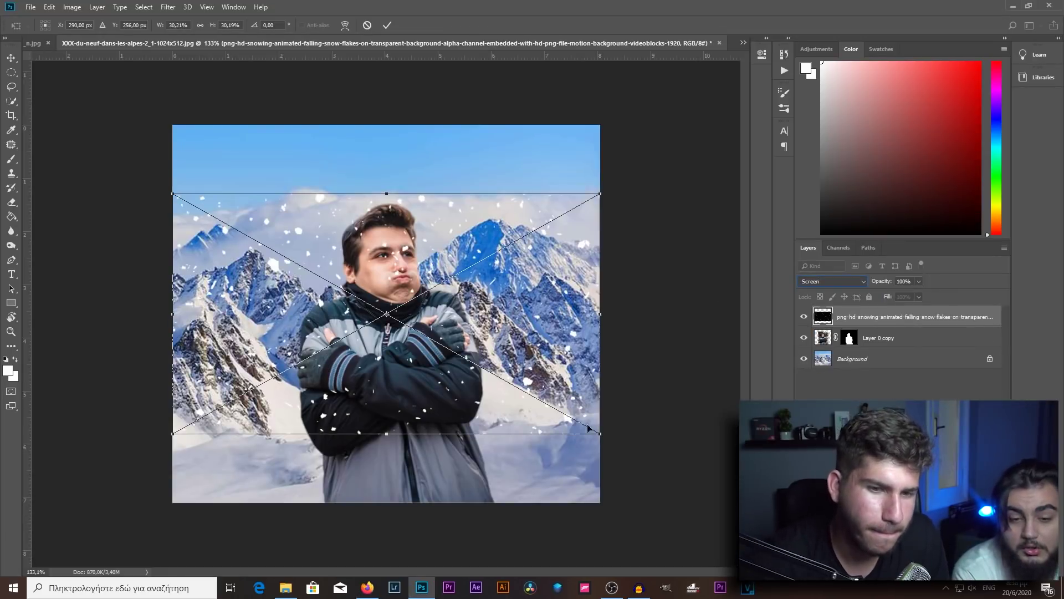
Enlarge the falling-snow layer to cover the scene, then duplicate it for denser snowfall
{"action": "left_click_drag", "start_coordinate": [589, 428], "coordinate": [712, 509]}
{"action": "mouse_move", "coordinate": [503, 422]}
{"action": "left_mouse_down"}
{"action": "mouse_move", "coordinate": [456, 350]}
{"action": "mouse_move", "coordinate": [475, 204]}
{"action": "mouse_move", "coordinate": [425, 419]}
{"action": "left_mouse_up"}
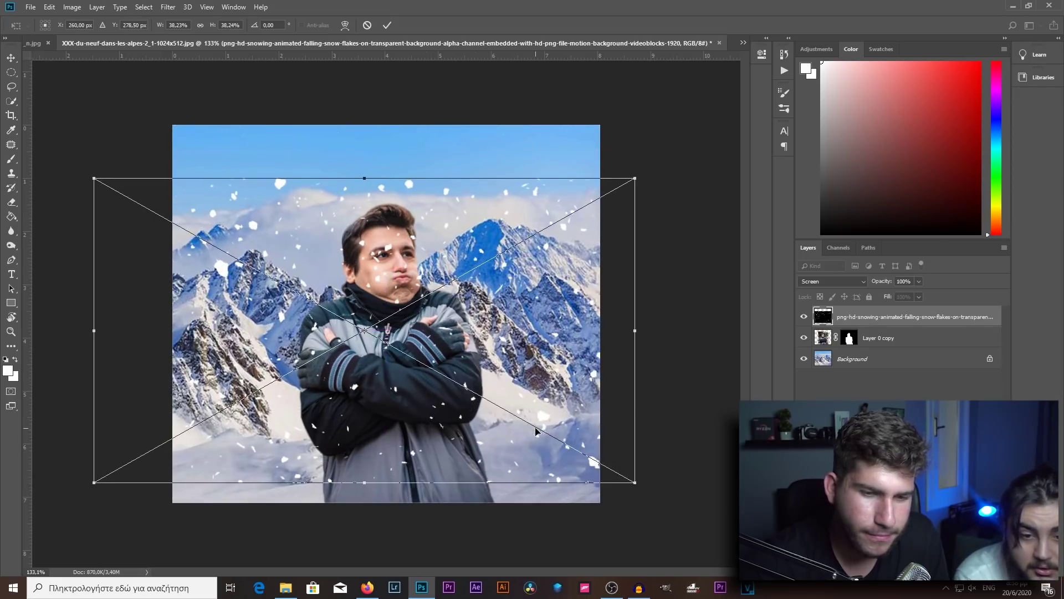
{"action": "key", "text": "Return"}
{"action": "key", "text": "ctrl+j"}
Place the white clouds PNG as a linked image into the composite
{"action": "left_click", "coordinate": [30, 7]}
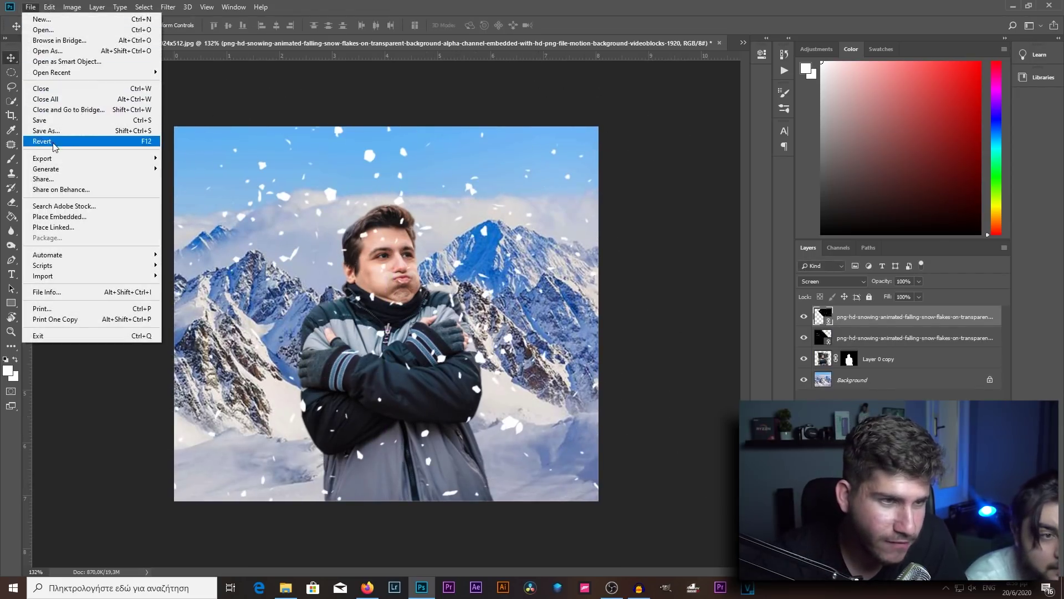
{"action": "mouse_move", "coordinate": [42, 158]}
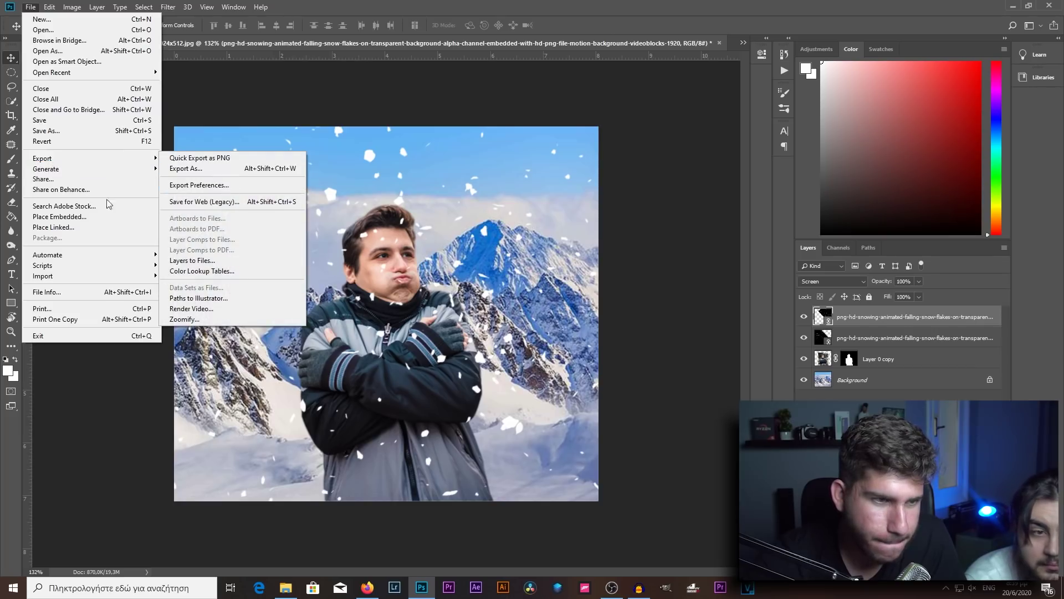
{"action": "left_click", "coordinate": [67, 227]}
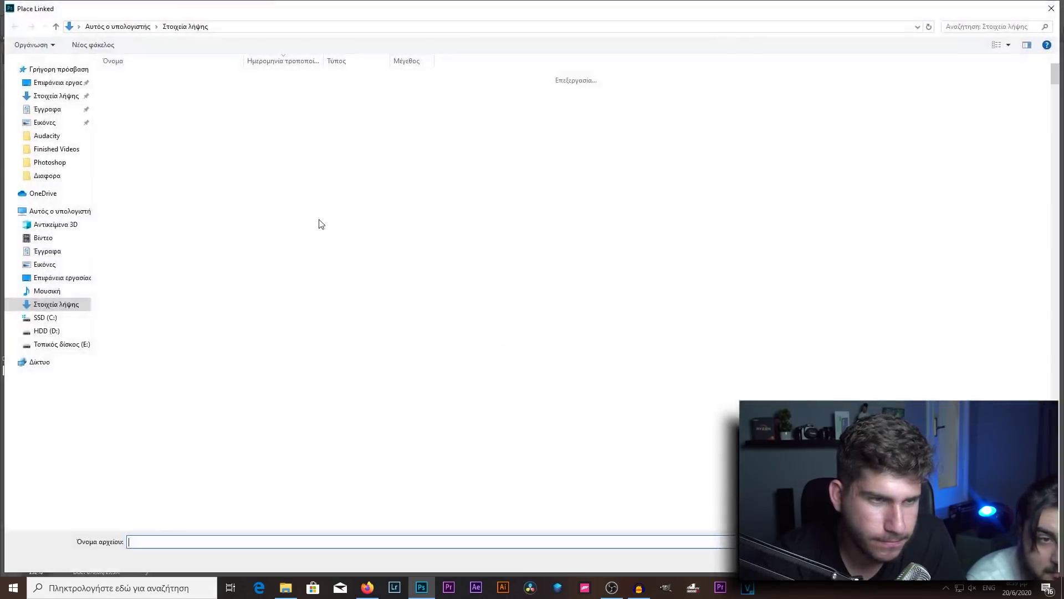
{"action": "key", "text": "Escape"}
{"action": "key", "text": "ctrl+0"}
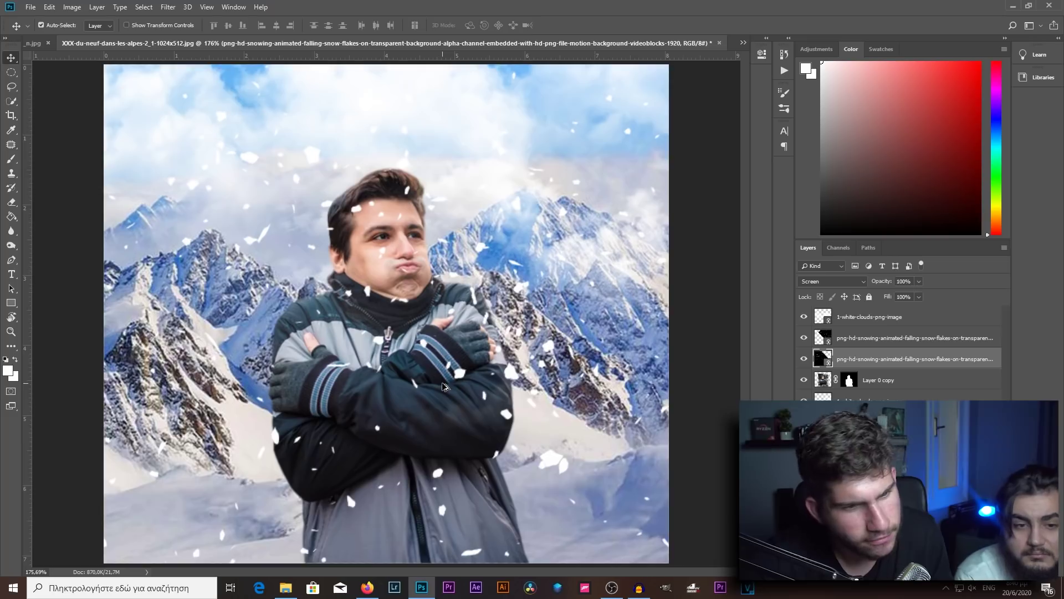
{"action": "scroll", "coordinate": [444, 387], "scroll_direction": "down", "scroll_amount": 1}
Add a Levels adjustment layer above the friend's cut-out with midtones at 1.36
{"action": "left_click", "coordinate": [350, 474]}
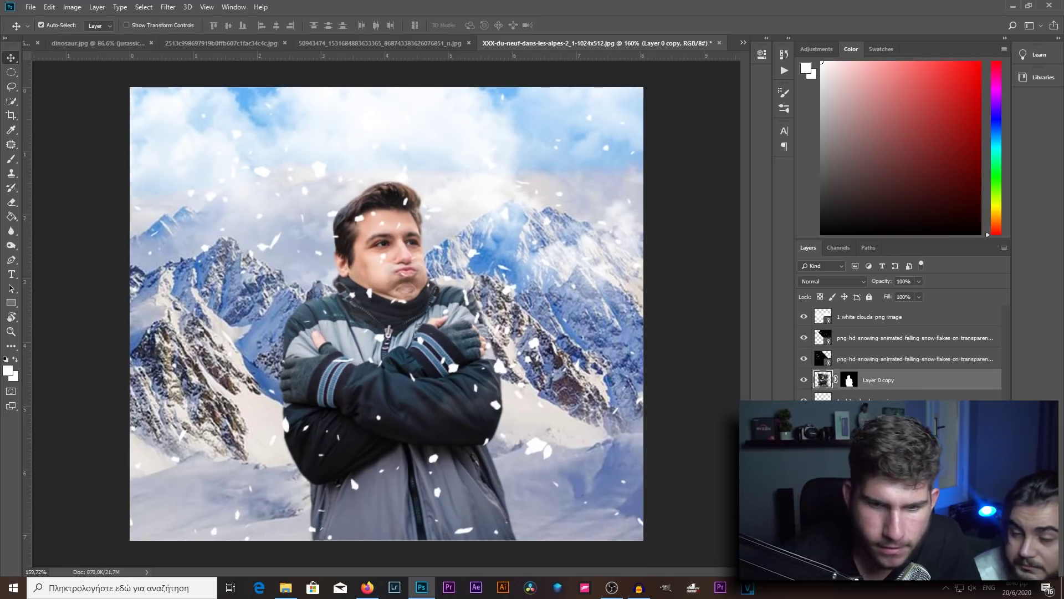
{"action": "left_click", "coordinate": [941, 561]}
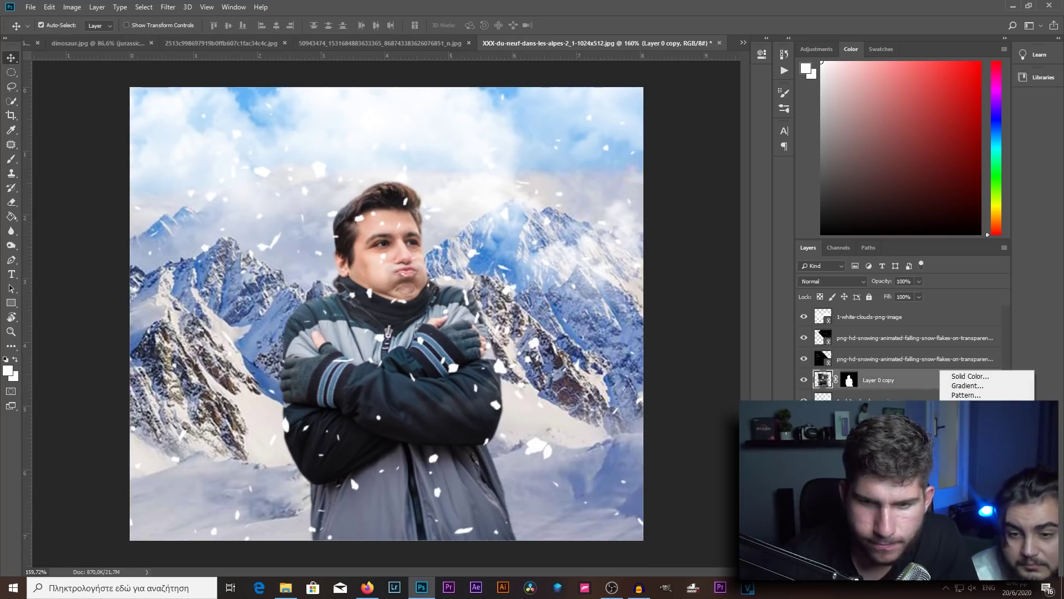
{"action": "left_click", "coordinate": [968, 417]}
{"action": "left_click_drag", "start_coordinate": [674, 165], "coordinate": [661, 165]}
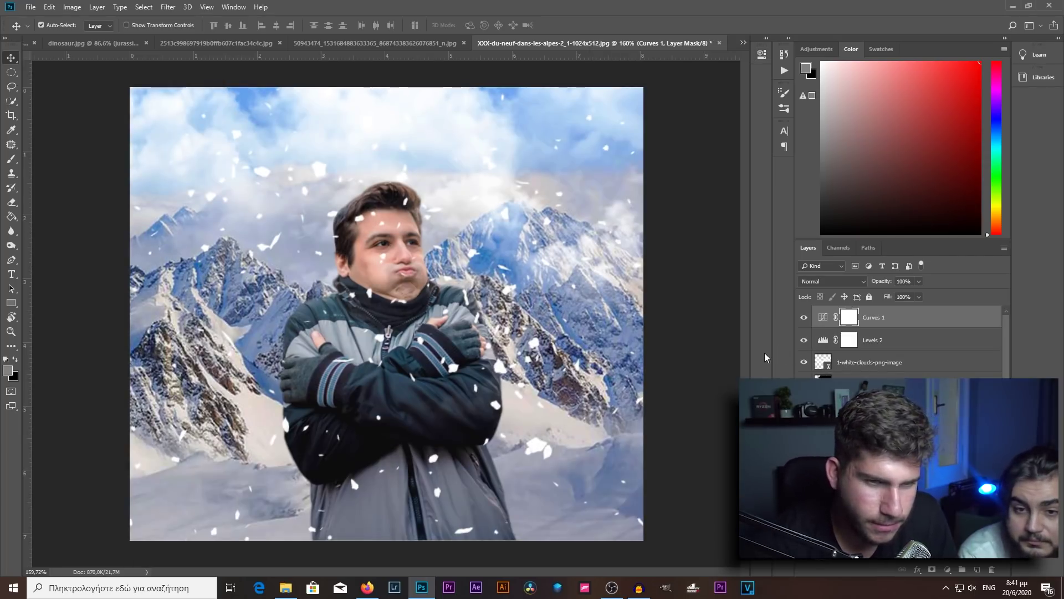
Export the composite with Export As as a 100% quality JPG into the Εικόνες folder
{"action": "scroll", "coordinate": [417, 291], "scroll_direction": "down", "scroll_amount": 3}
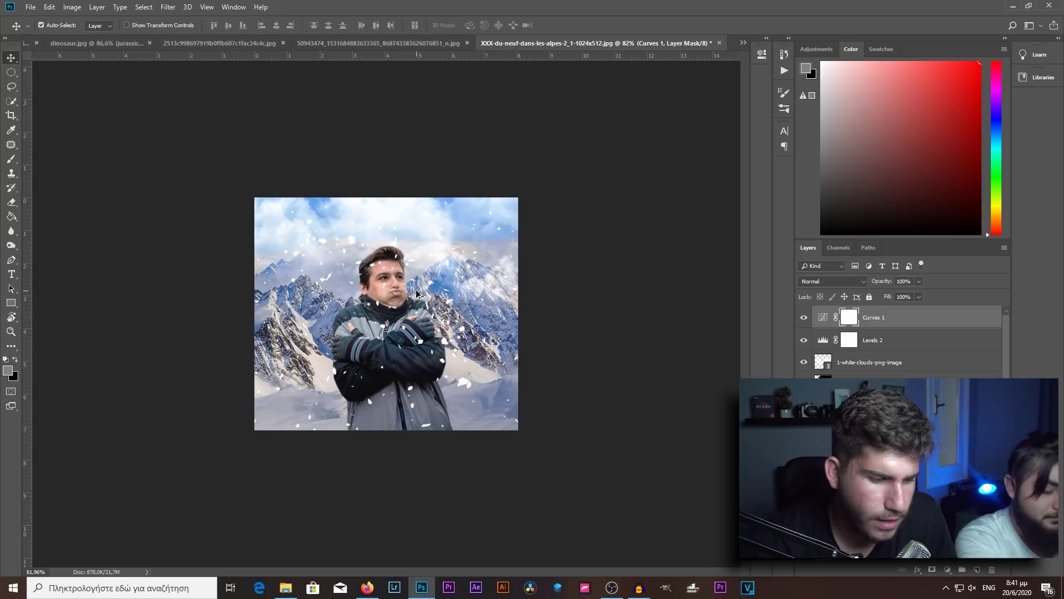
{"action": "key", "text": "ctrl+alt+shift+w"}
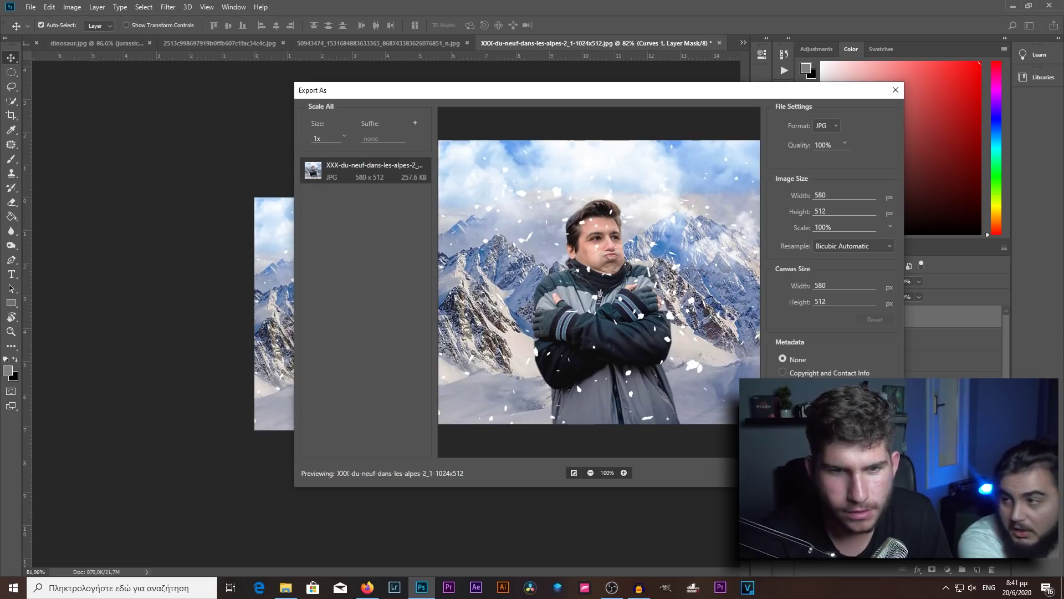
{"action": "key", "text": "Return"}
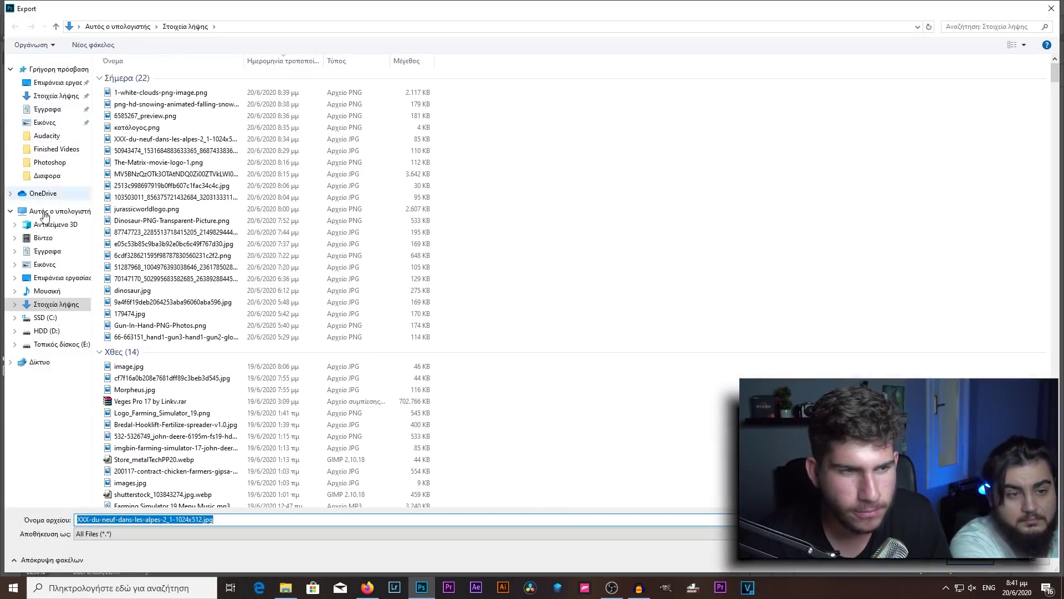
{"action": "left_click", "coordinate": [27, 266]}
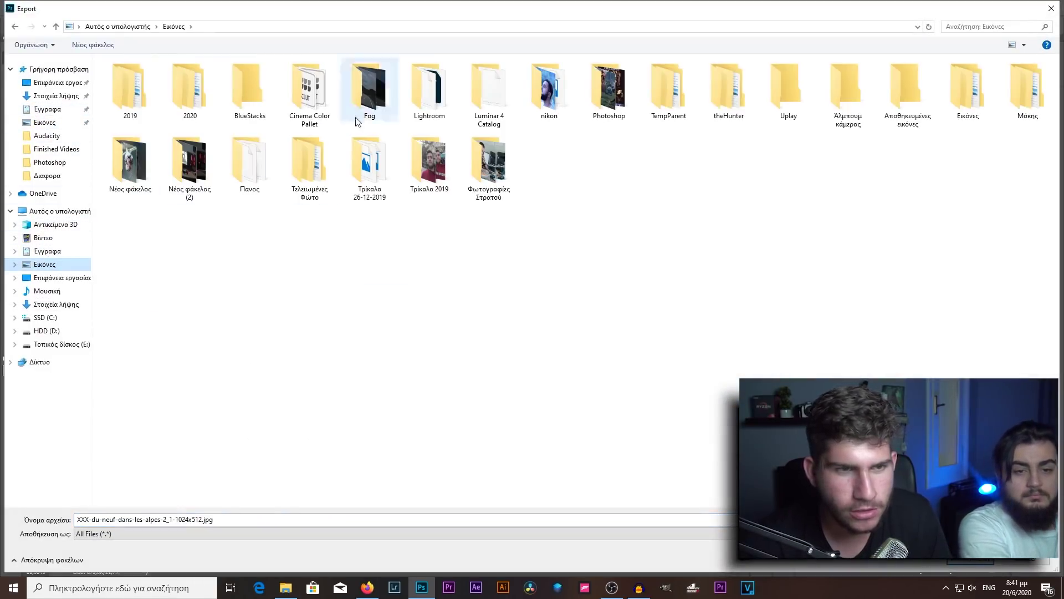
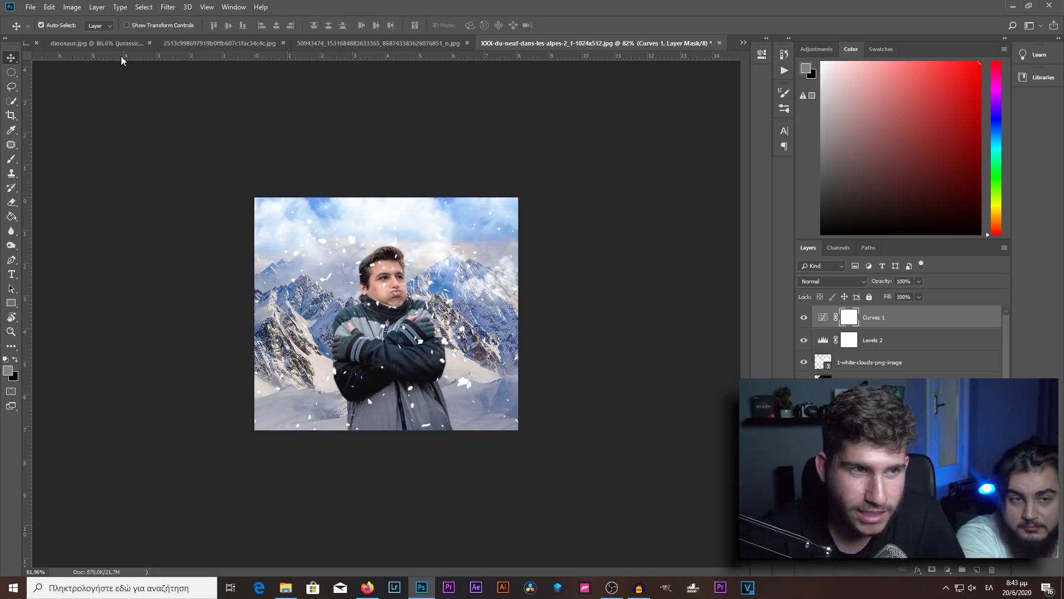
Close the spare 50943474 photo, then review the Jurassic World, Azkaban and Matrix poster composites
{"action": "left_click", "coordinate": [77, 47]}
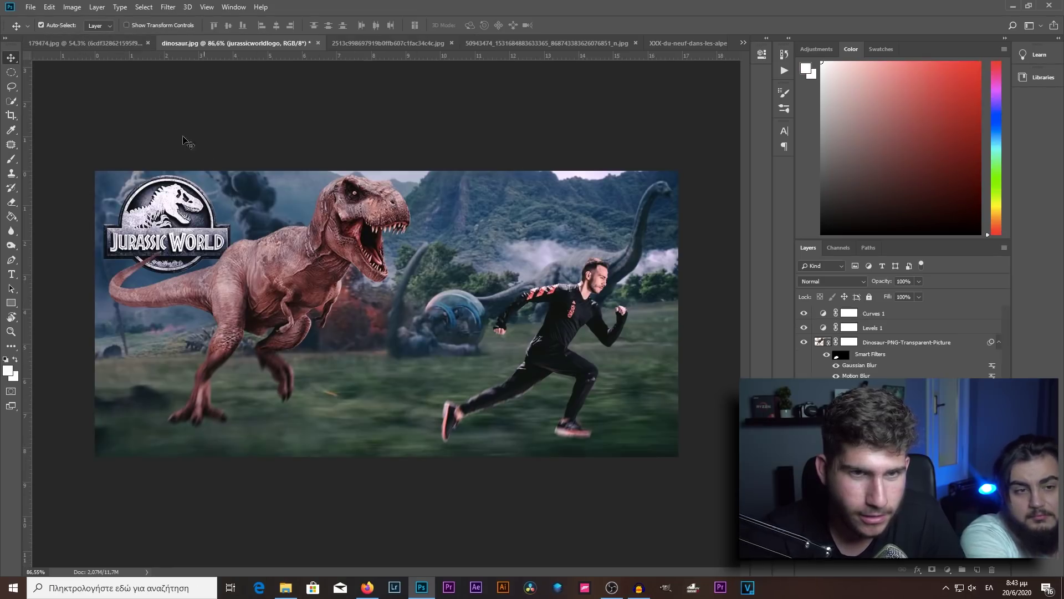
{"action": "left_click", "coordinate": [521, 48]}
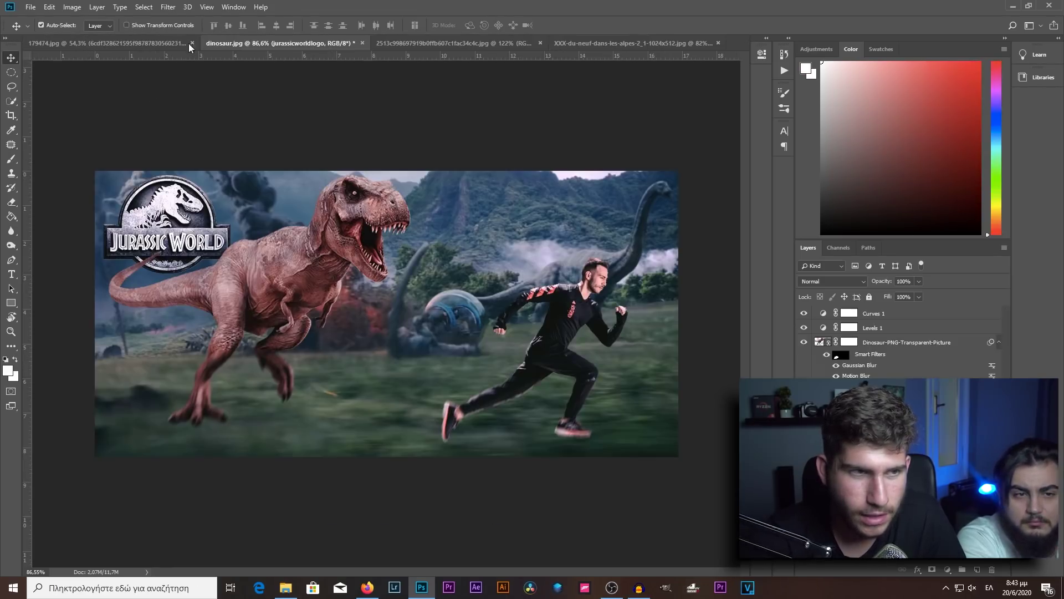
{"action": "left_click", "coordinate": [124, 44]}
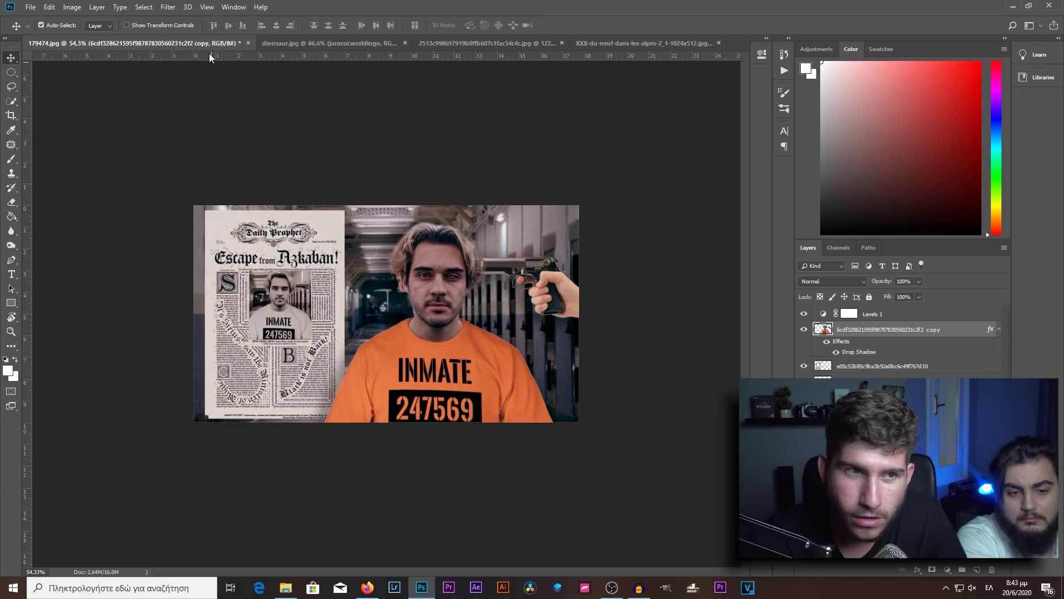
{"action": "left_click", "coordinate": [270, 47]}
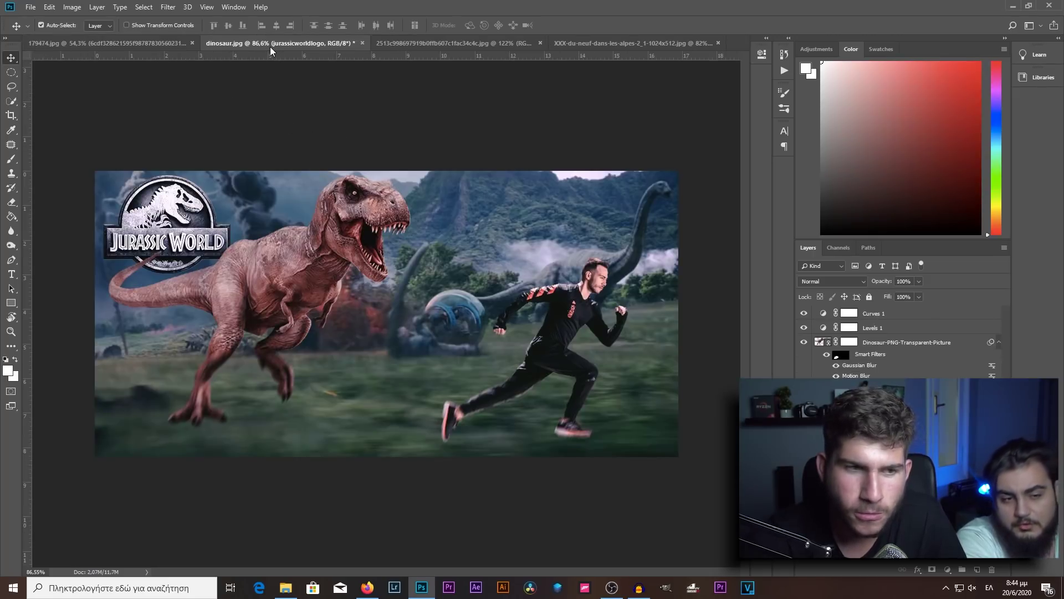
{"action": "left_click", "coordinate": [412, 43]}
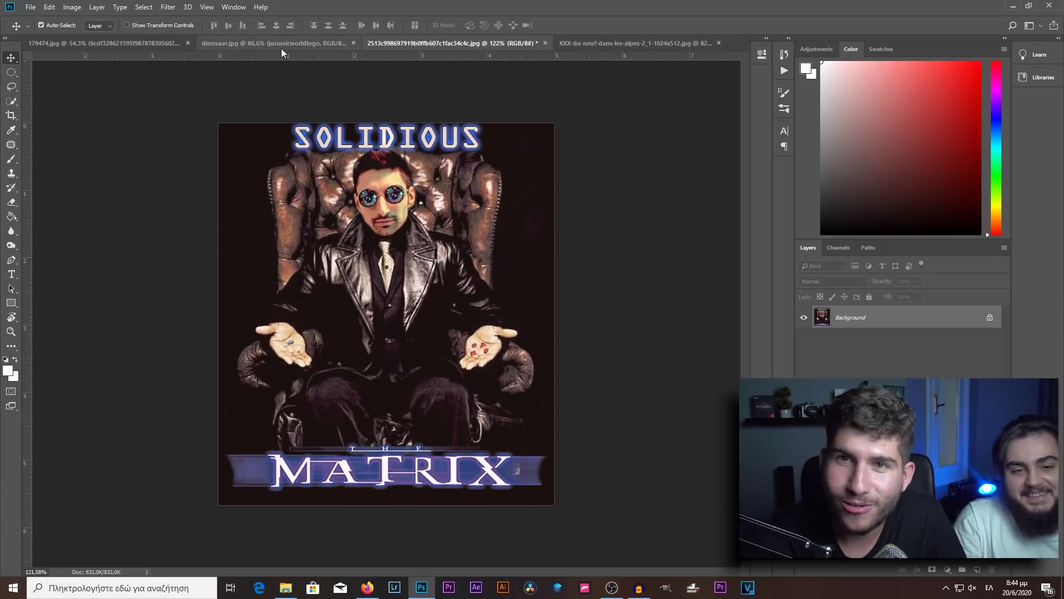
{"action": "left_click", "coordinate": [593, 41]}
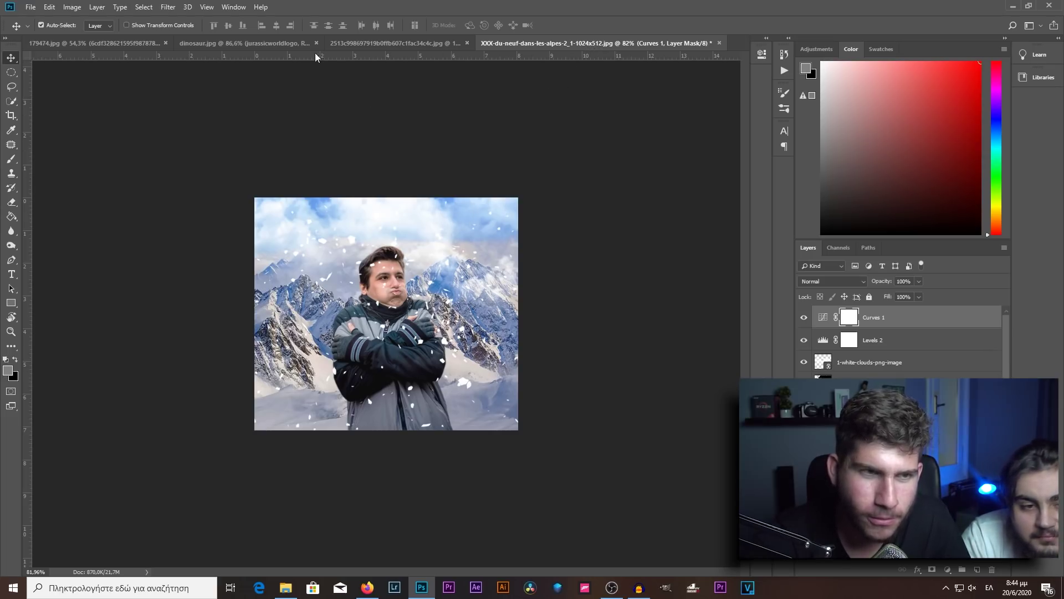
{"action": "left_click", "coordinate": [266, 43]}
{"action": "left_click", "coordinate": [125, 44]}
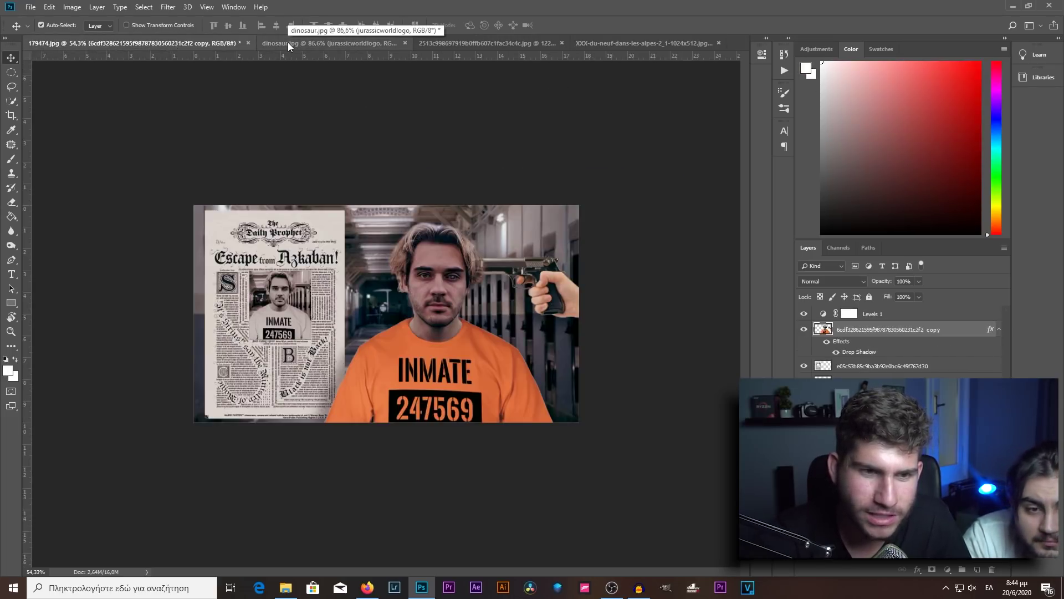
{"action": "left_click", "coordinate": [288, 42]}
{"action": "left_click", "coordinate": [472, 42]}
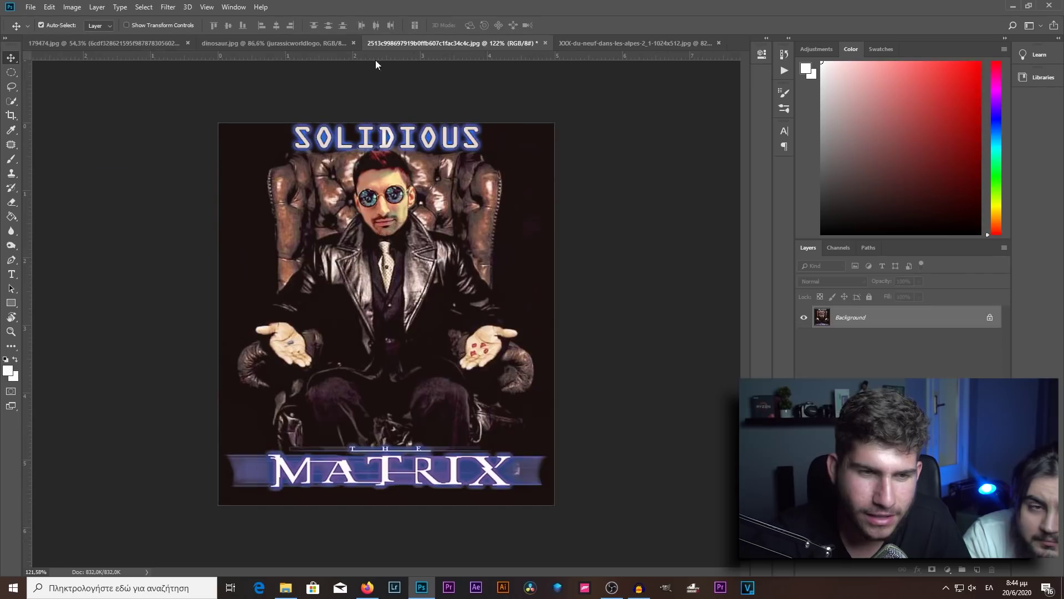